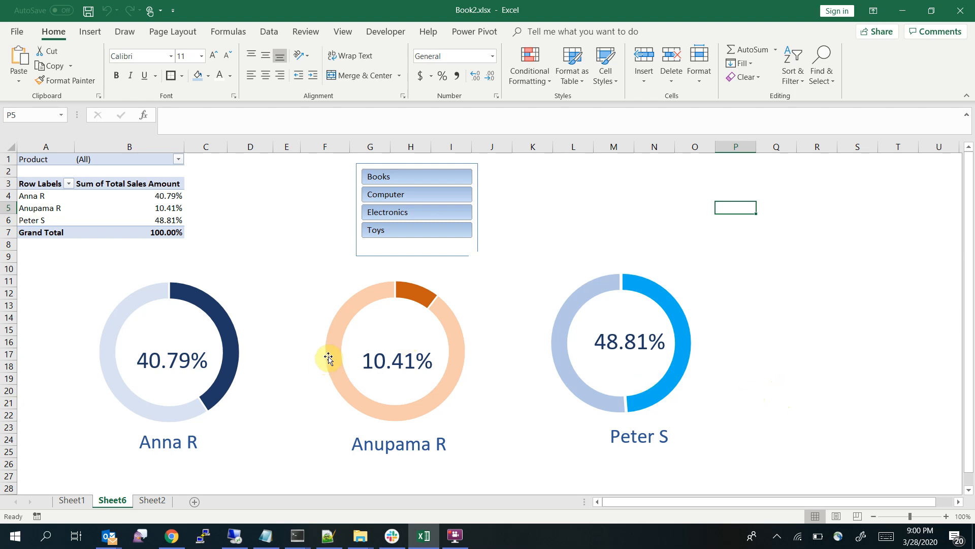
Examine the source sales data on Sheet2: the salesperson, yearly figures, product and total sales amount columns
click(158, 502)
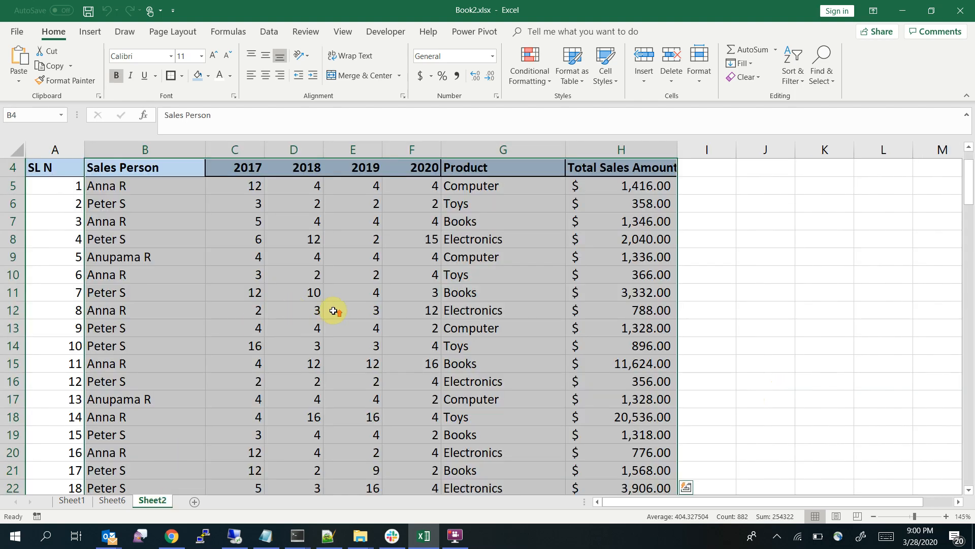
scroll(334, 310, up, 1)
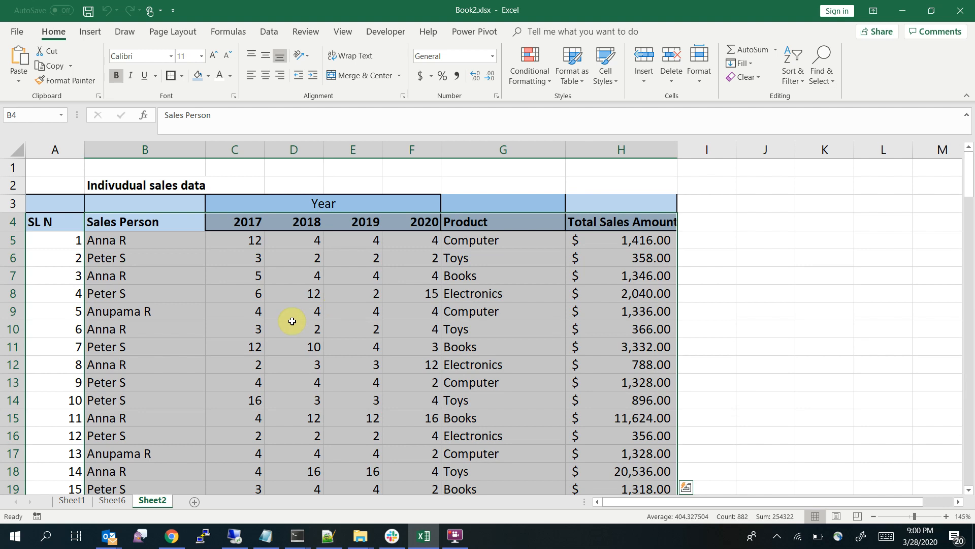
click(130, 258)
drag(493, 291, 483, 380)
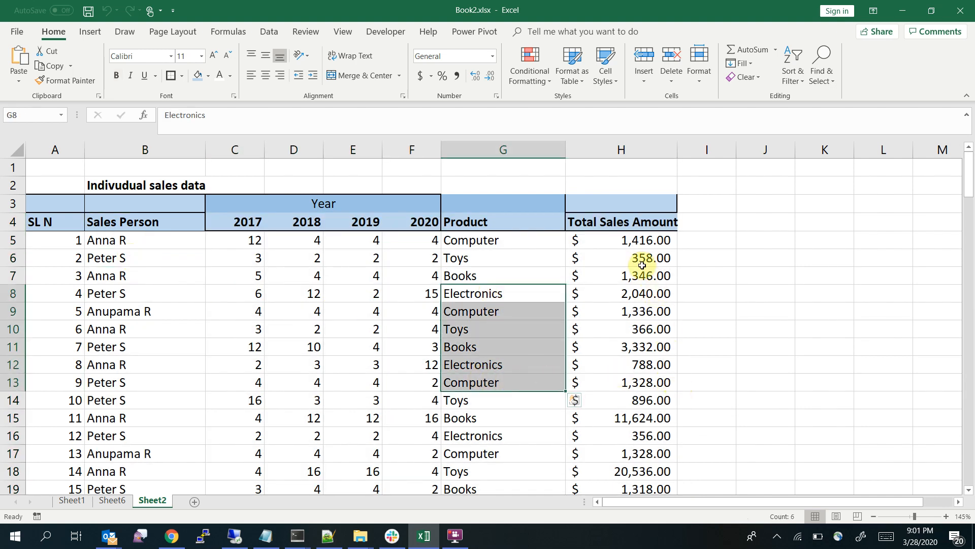
drag(642, 265, 622, 364)
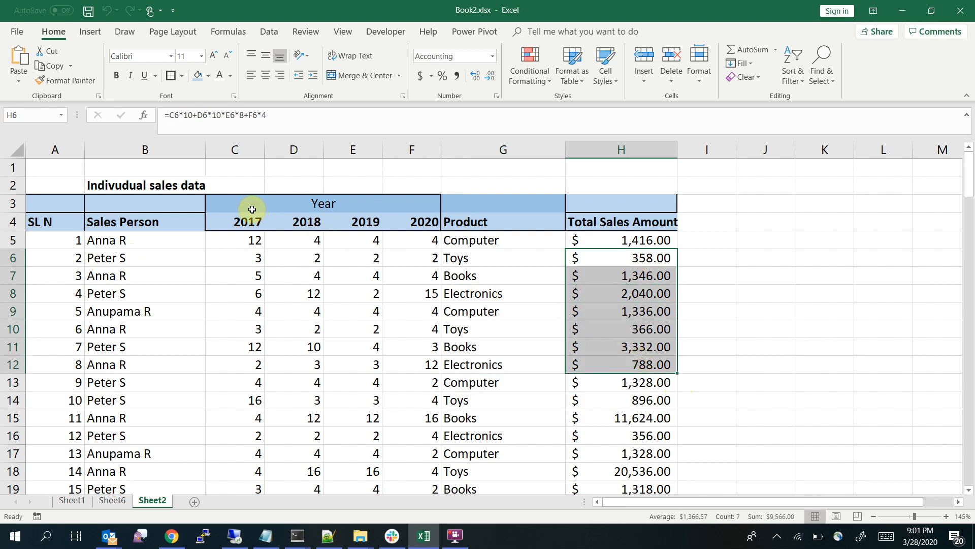
drag(252, 209, 392, 375)
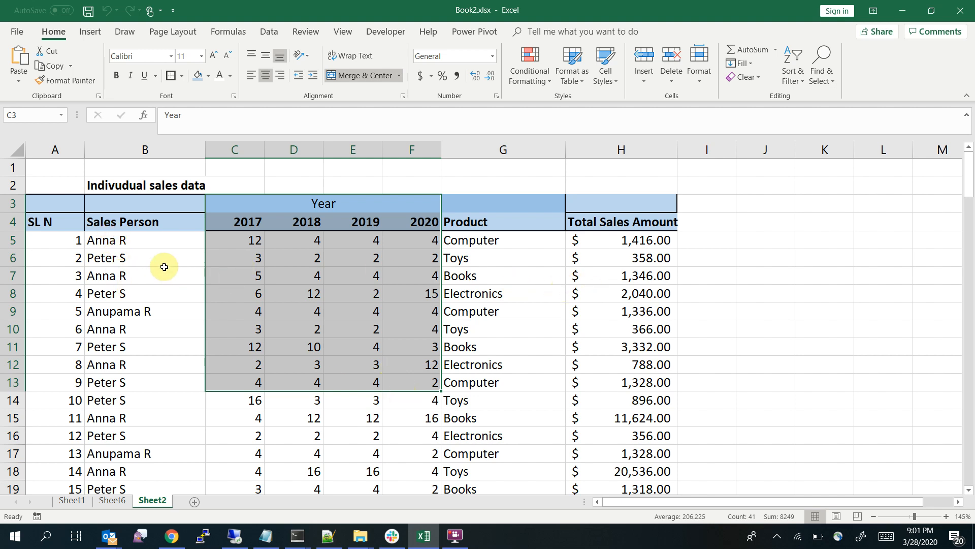
click(143, 222)
click(497, 224)
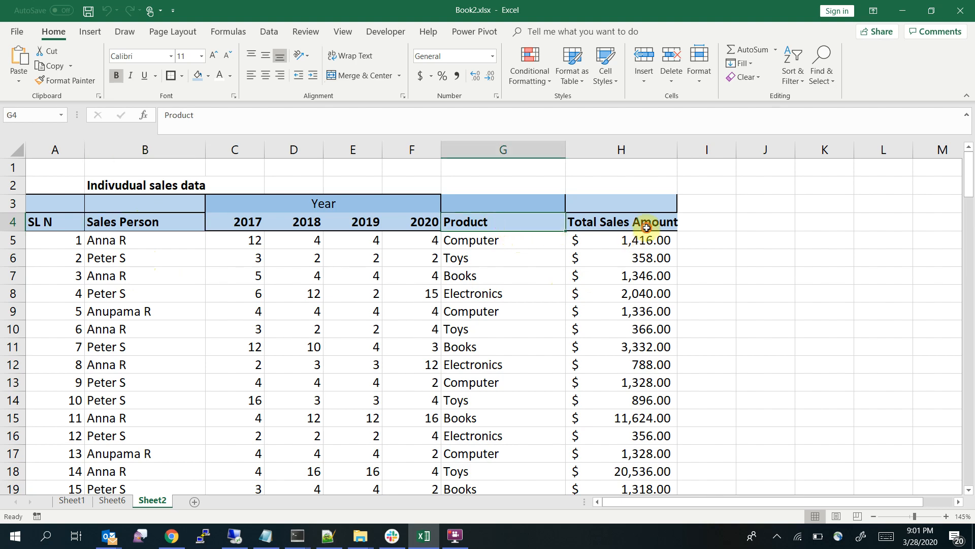
click(649, 225)
Filter the Sheet6 pivot table and doughnut charts with the product slicer by Toys plus Books, Computer, and Electronics in turn
click(112, 501)
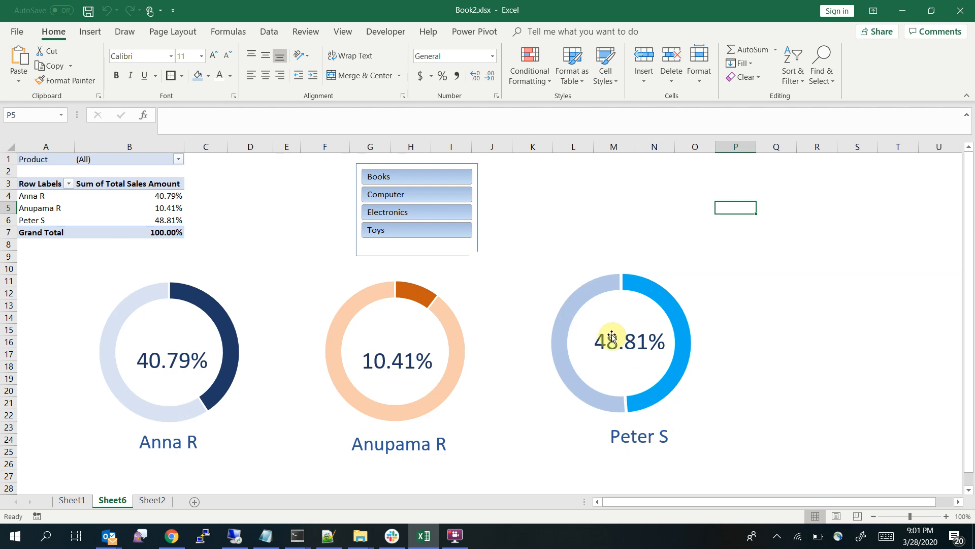
click(393, 227)
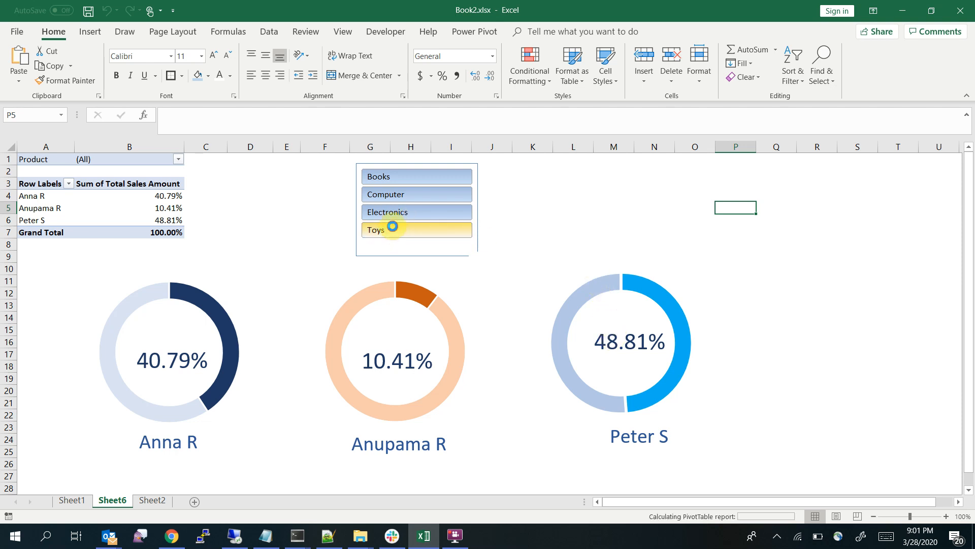
key(ctrl)
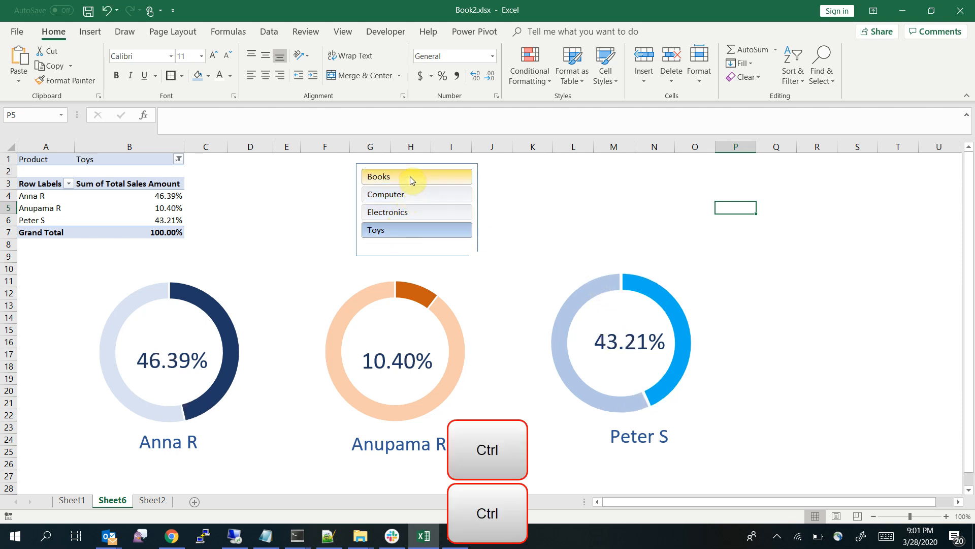
ctrl+click(410, 176)
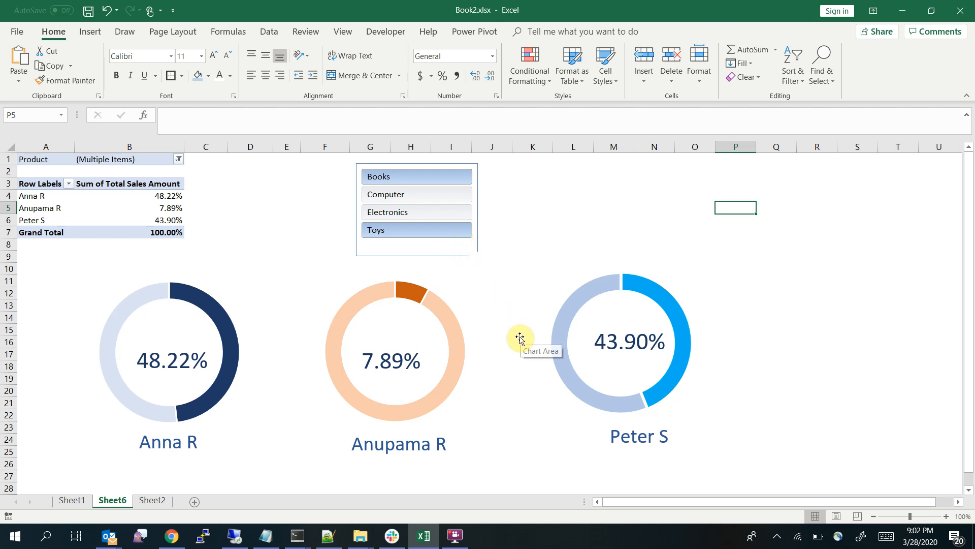
click(402, 197)
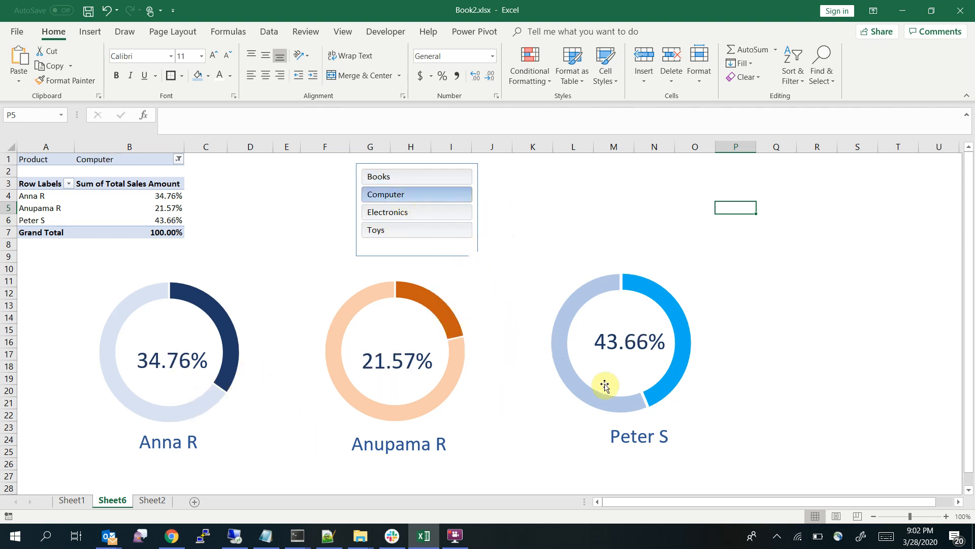
click(417, 214)
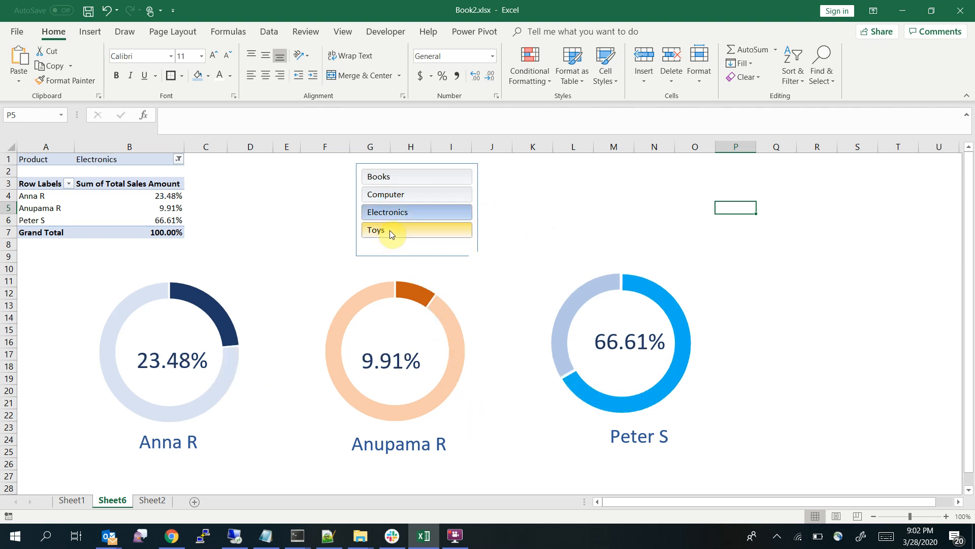
Add Toys, Computer and Books to the slicer's Electronics selection to include all four products in the charts
key(ctrl)
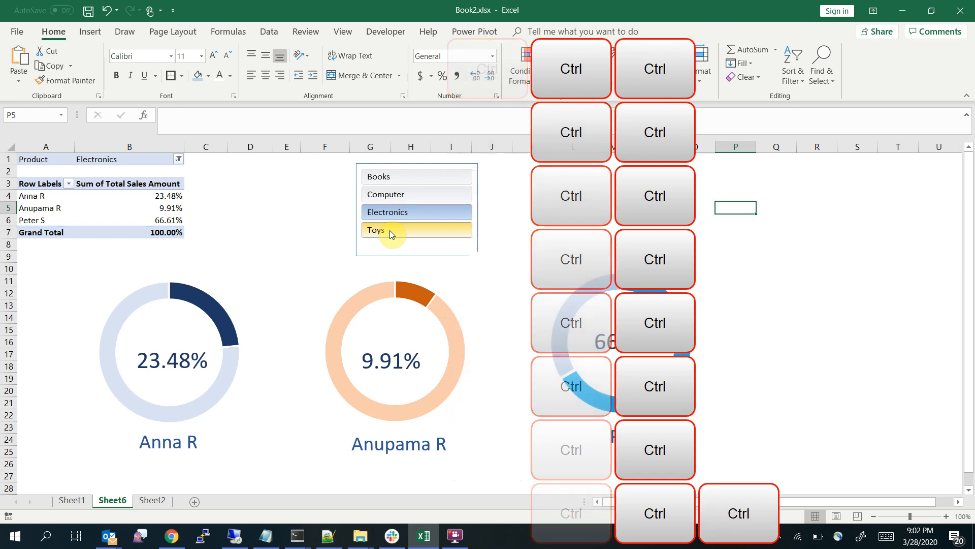
ctrl+click(390, 231)
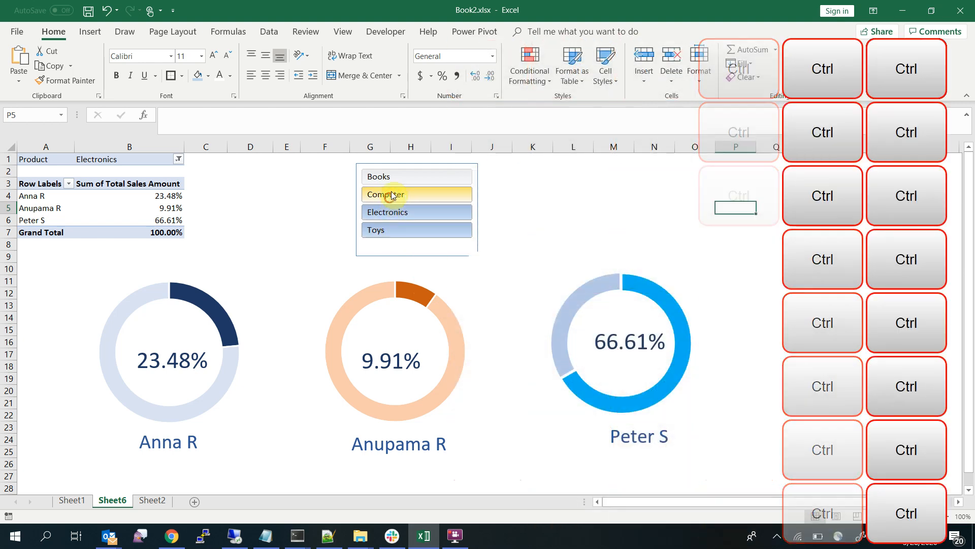
ctrl+click(390, 196)
ctrl+click(388, 177)
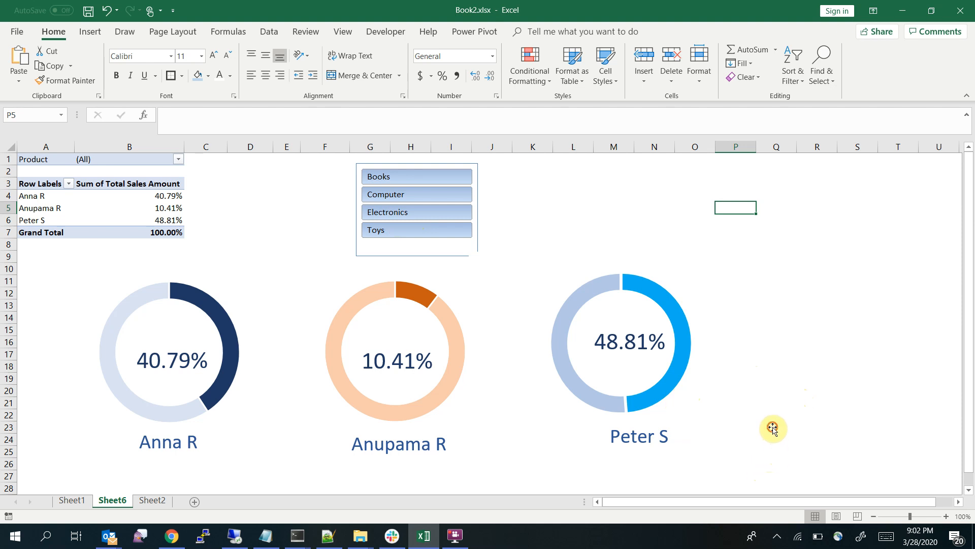
click(774, 428)
click(839, 361)
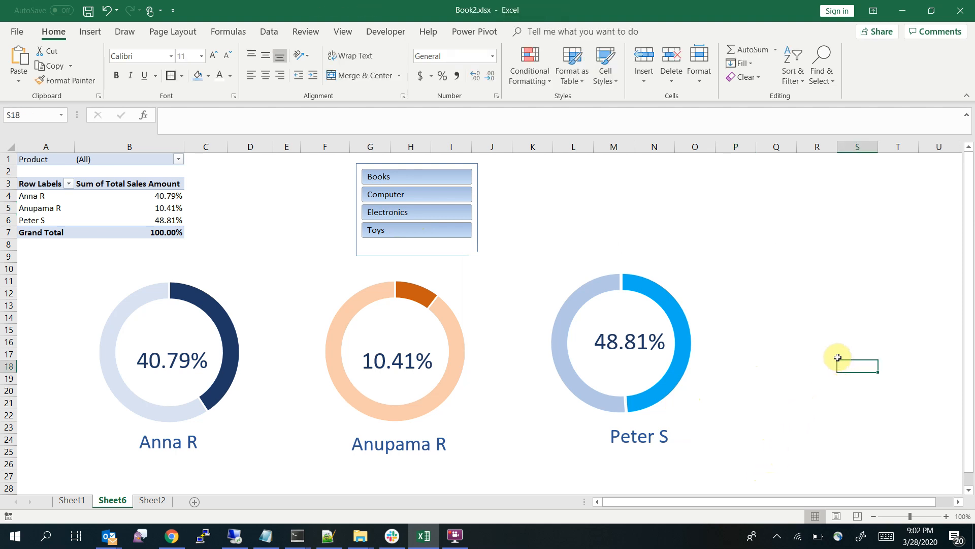
Select the complete sales data range B4:H129 on Sheet2, from the Sales Person header through the Total Sales Amount column
click(152, 500)
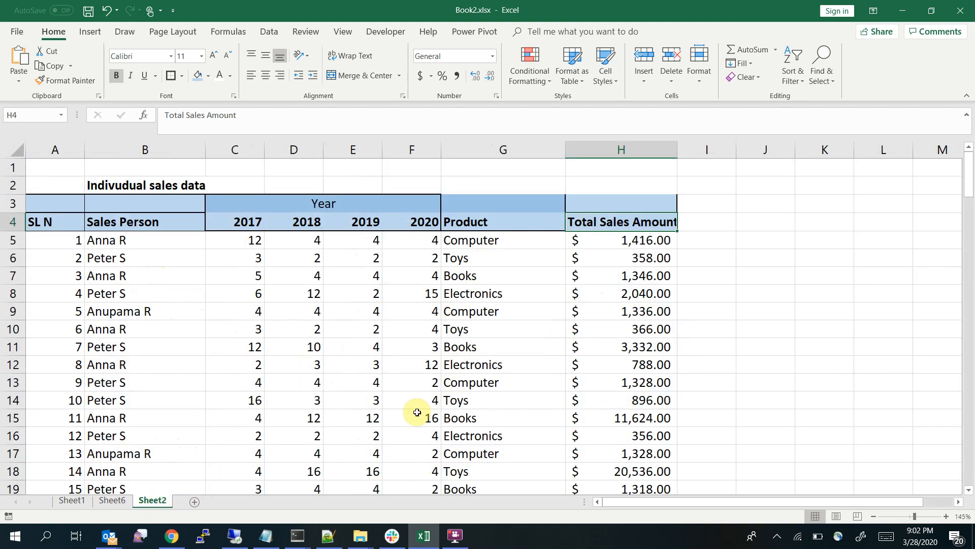
drag(117, 227, 496, 533)
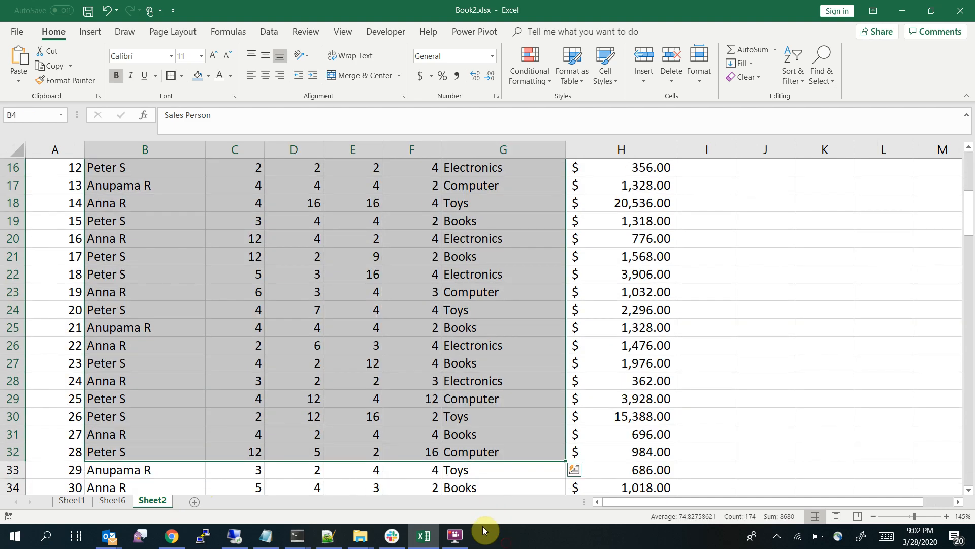
key(Up)
key(Down)
key(ctrl+shift+Right)
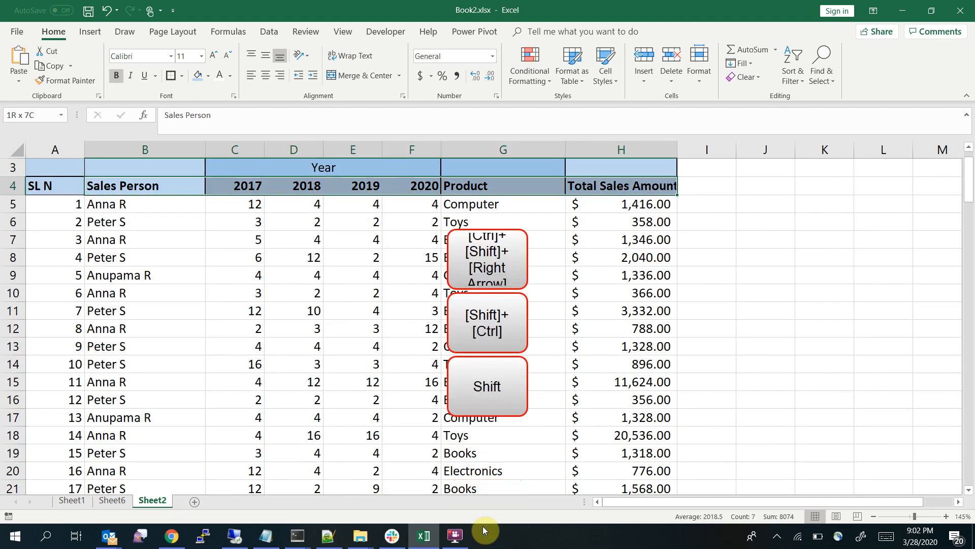
key(ctrl+shift+Down)
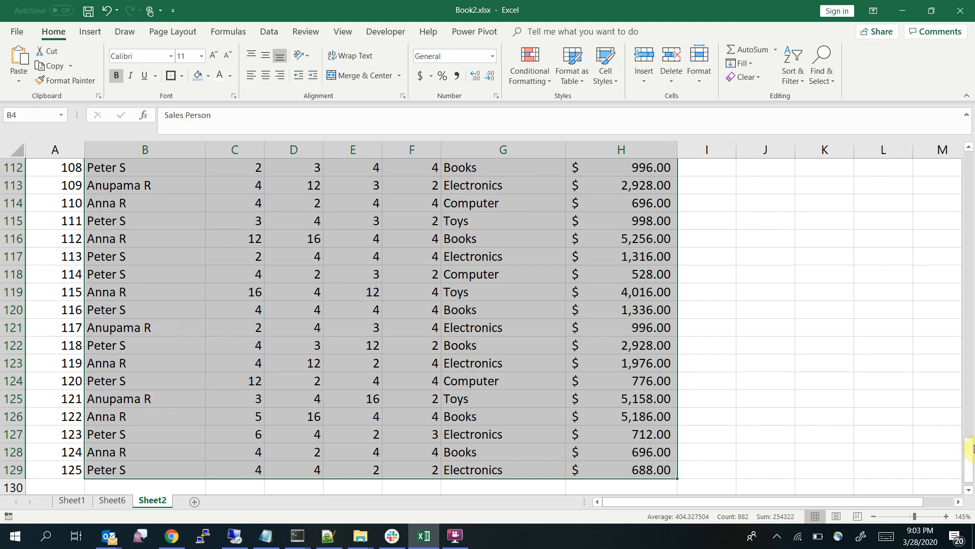
drag(968, 459, 965, 156)
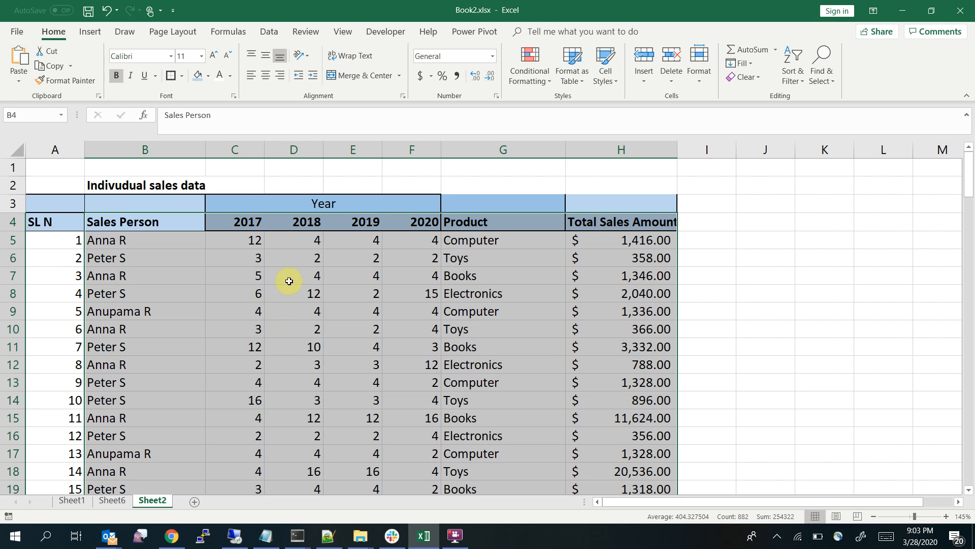
Insert a PivotChart and PivotTable from the range Sheet2!$B$4:$H$129 on a new worksheet
click(90, 34)
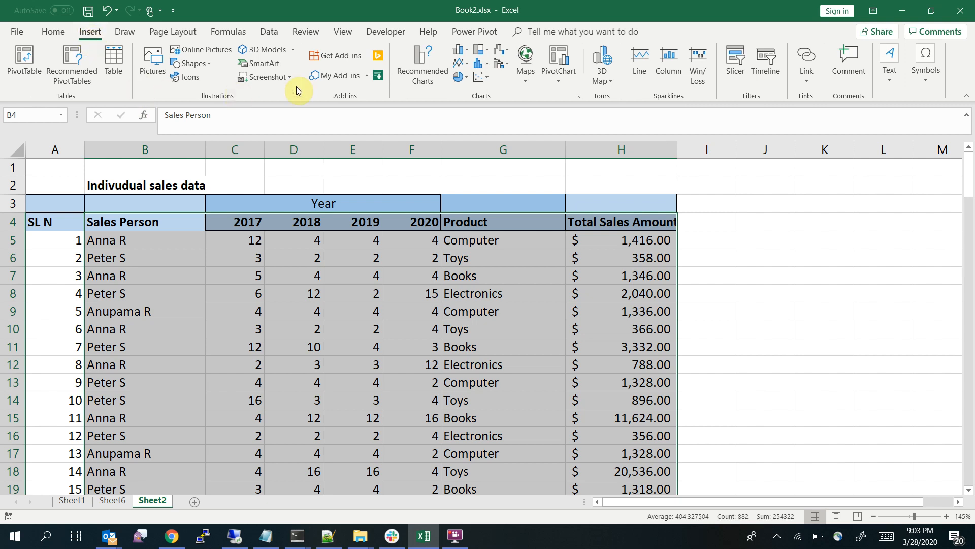
click(559, 83)
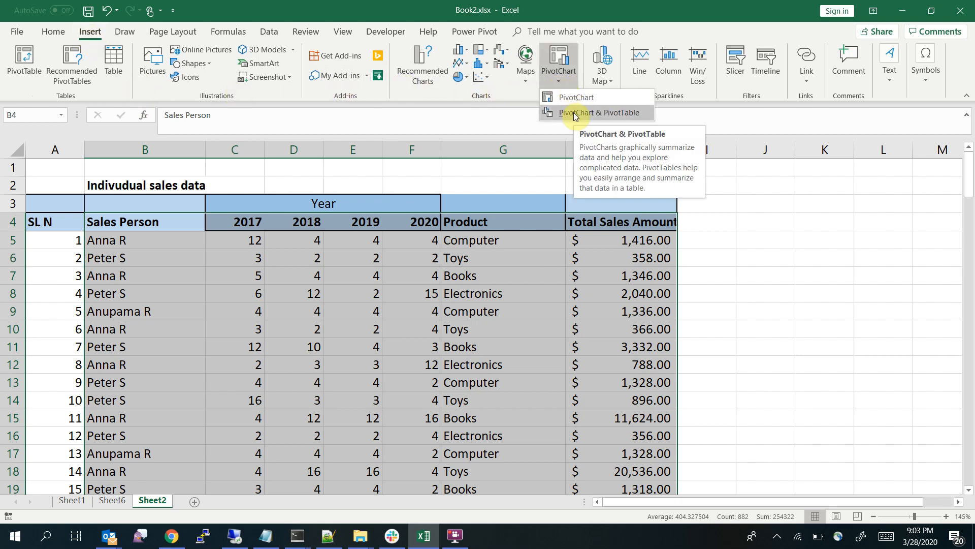
click(575, 114)
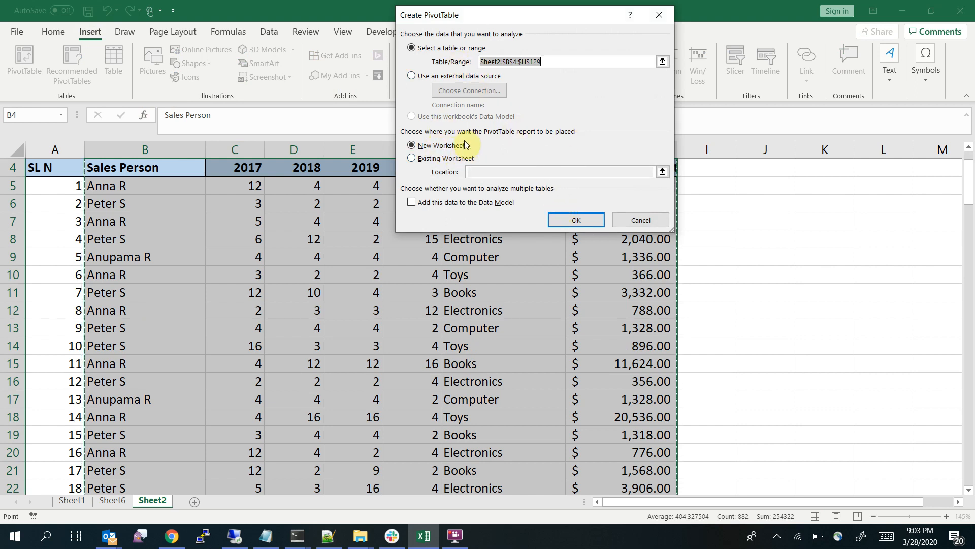
double_click(507, 61)
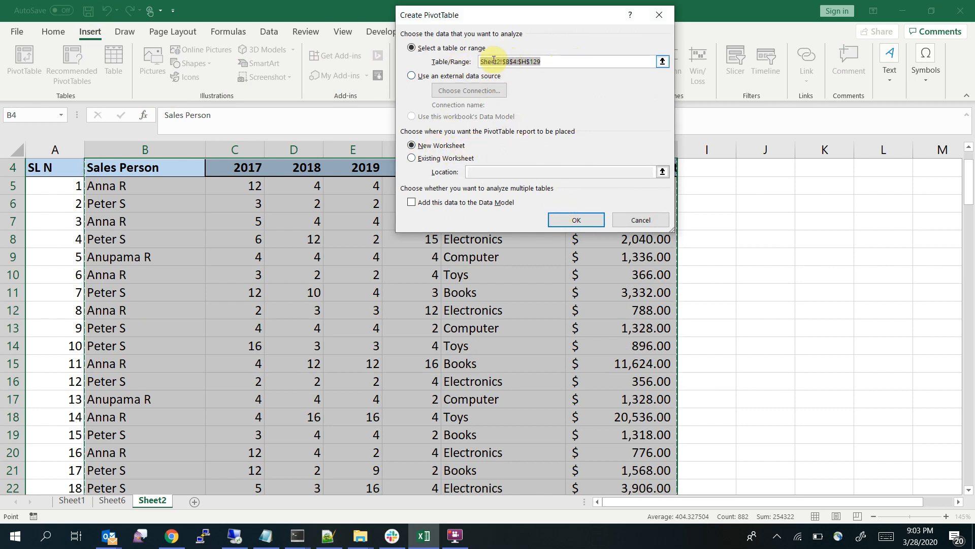
click(569, 221)
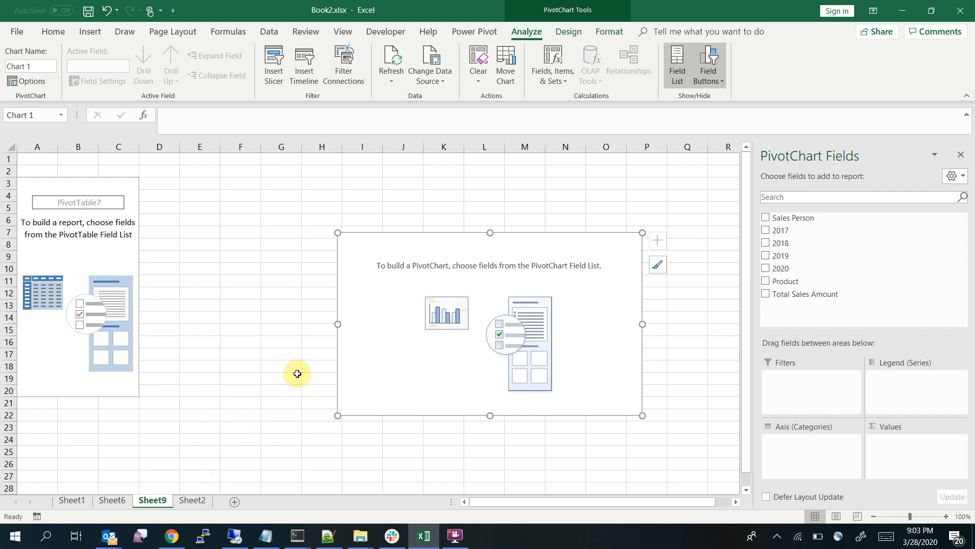
Cut the empty PivotChart from the new worksheet, keeping the PivotTable
right_click(617, 242)
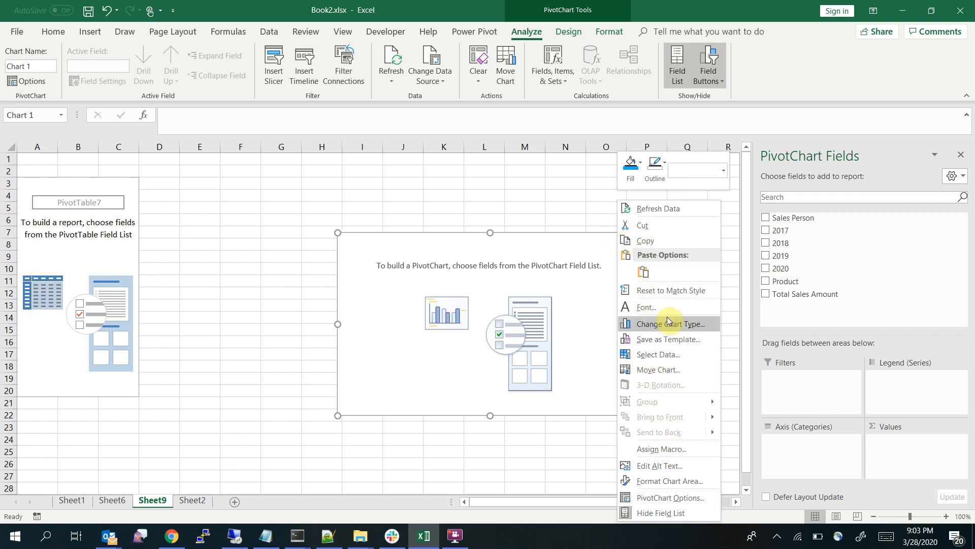
click(648, 225)
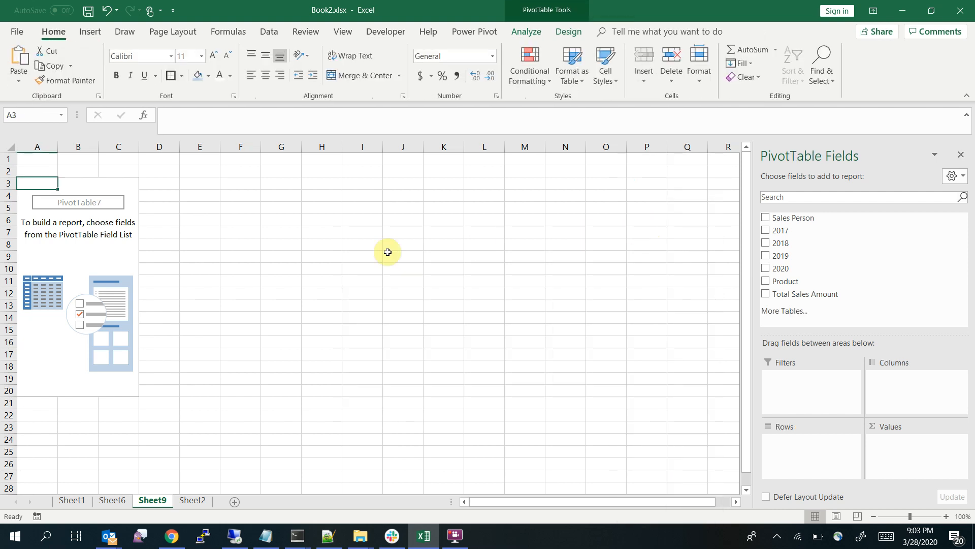
click(283, 256)
Build the PivotTable with Total Sales Amount as values, Sales Person as rows and Product as the report filter
click(82, 243)
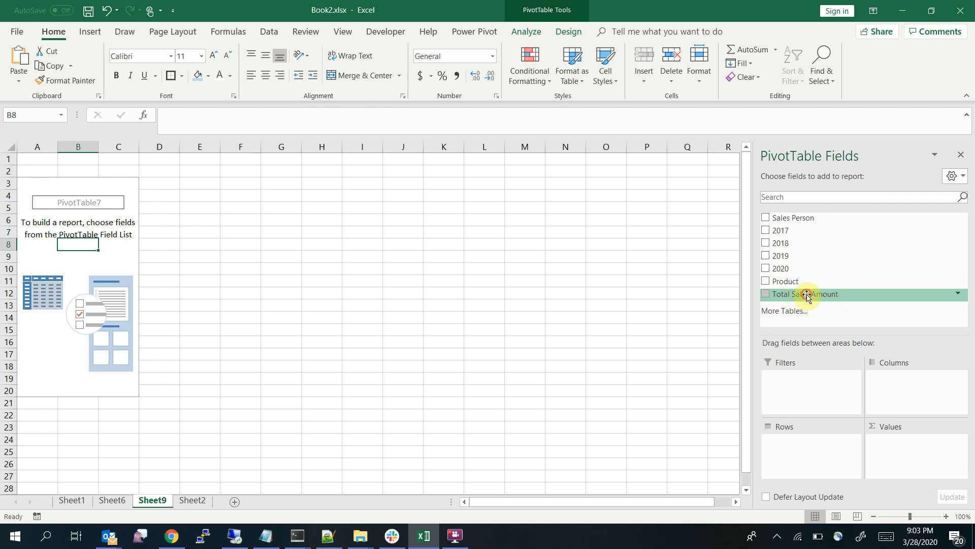
drag(808, 295, 895, 450)
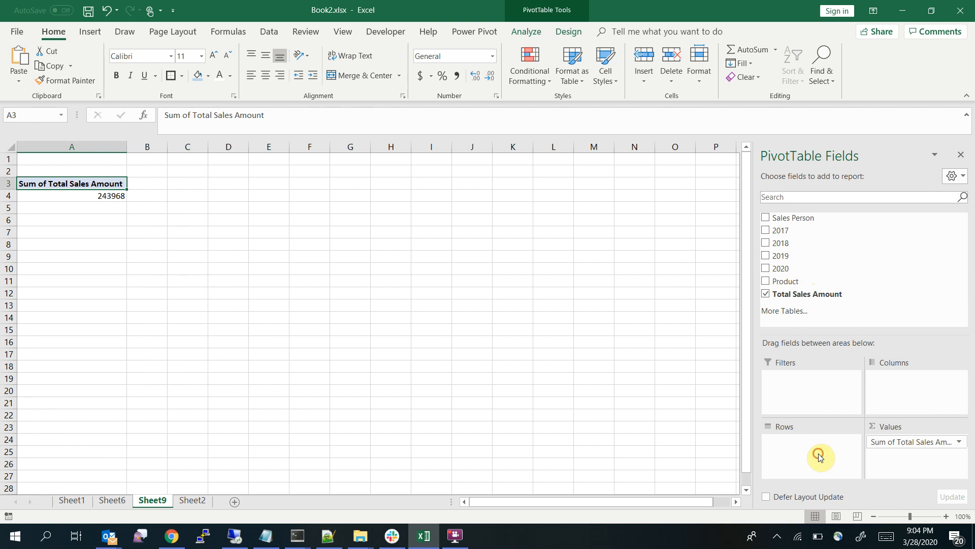
drag(794, 219, 809, 450)
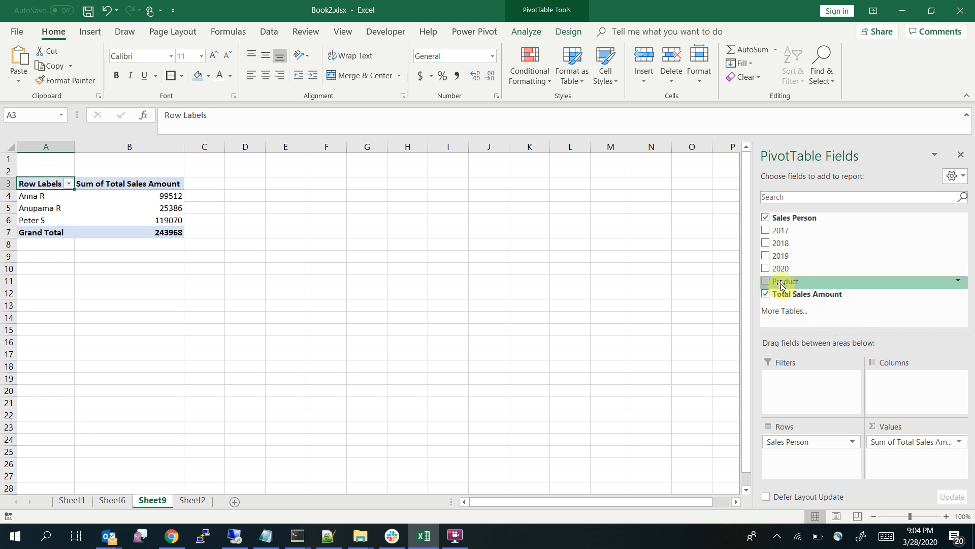
drag(782, 281, 795, 391)
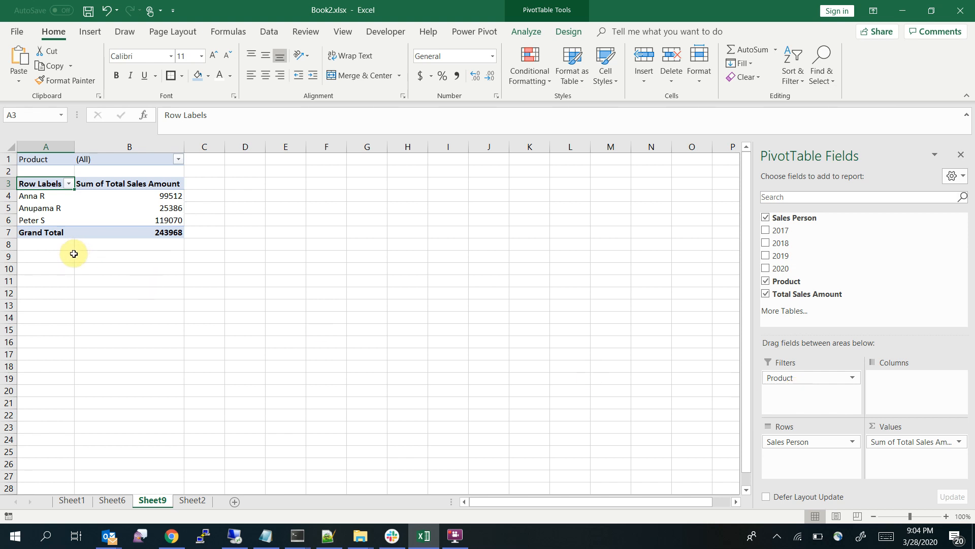
Show the PivotTable's Sum of Total Sales Amount values as % of Column Total
drag(157, 194, 158, 221)
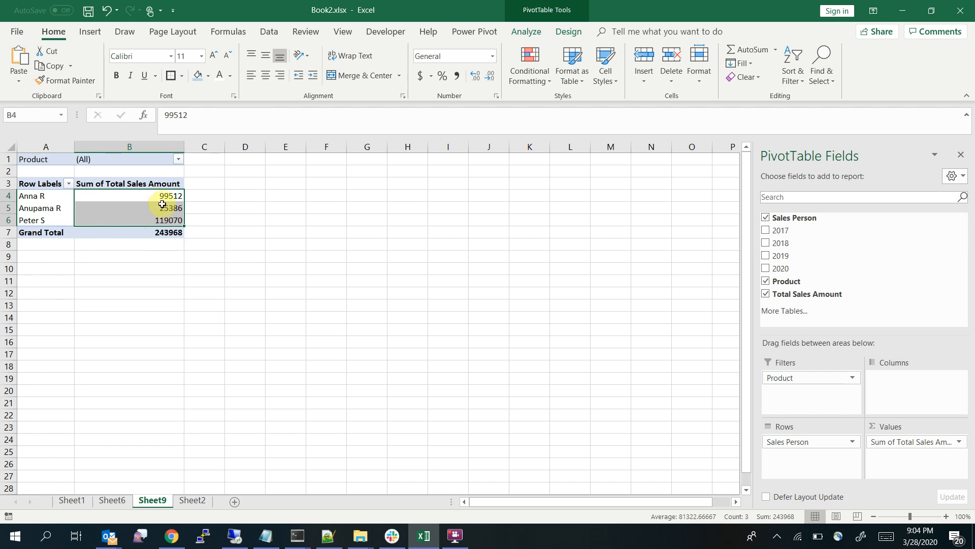
right_click(139, 201)
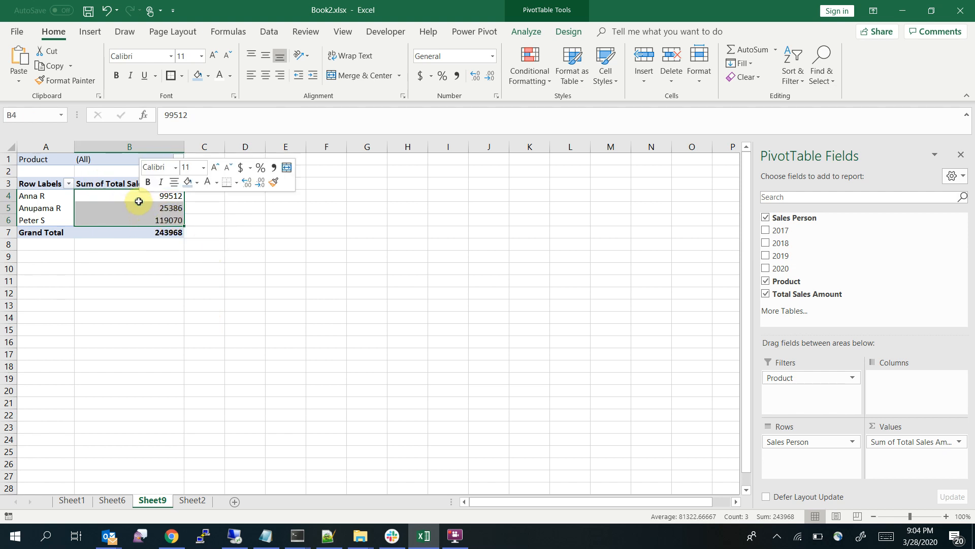
key(Escape)
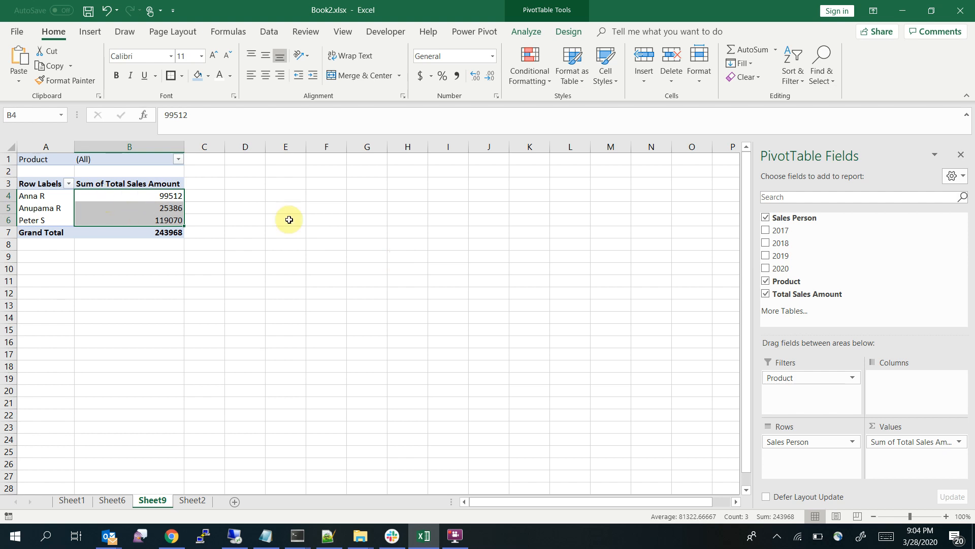
click(327, 220)
click(155, 204)
right_click(155, 205)
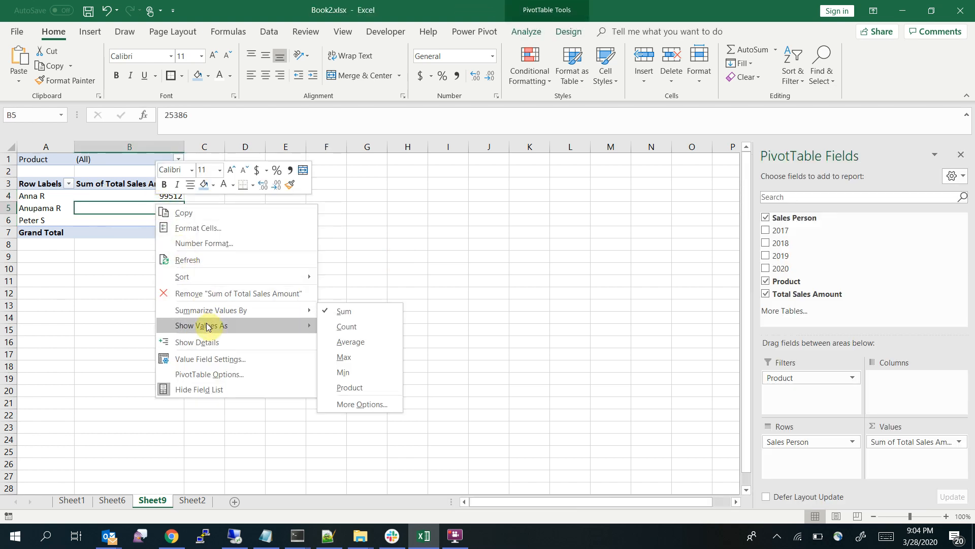
mouse_move(207, 327)
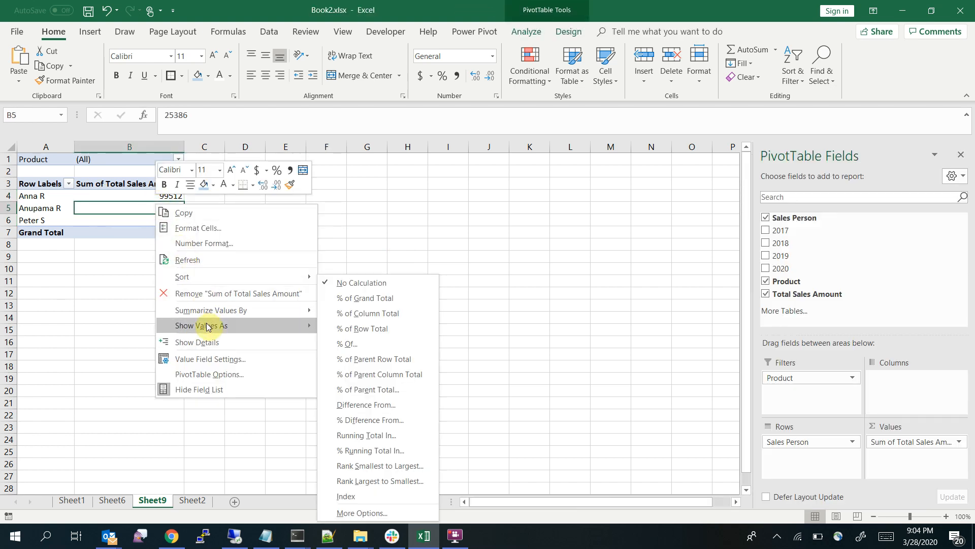
click(380, 315)
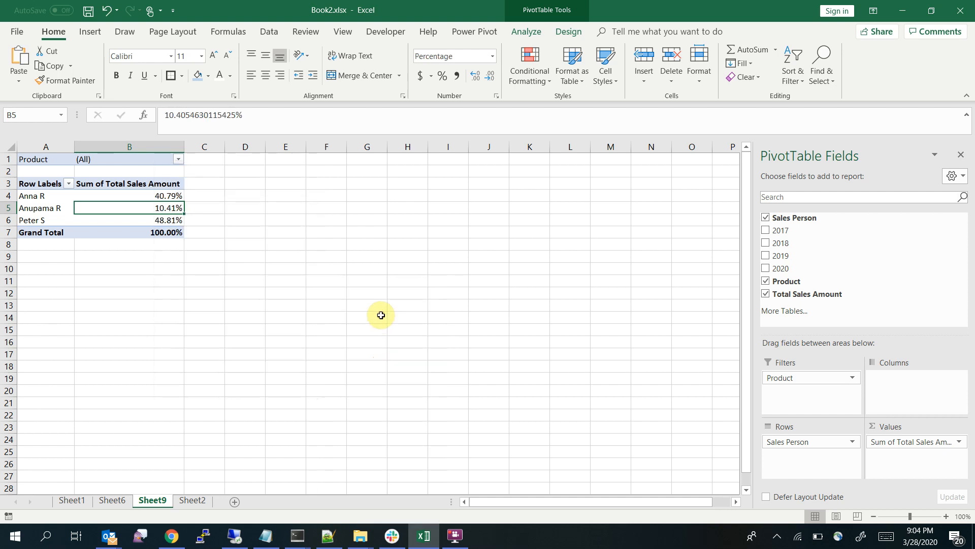
Review the PivotTable's percentages and their Show Values As setting, and compare them with the finished dashboard on Sheet6
click(127, 231)
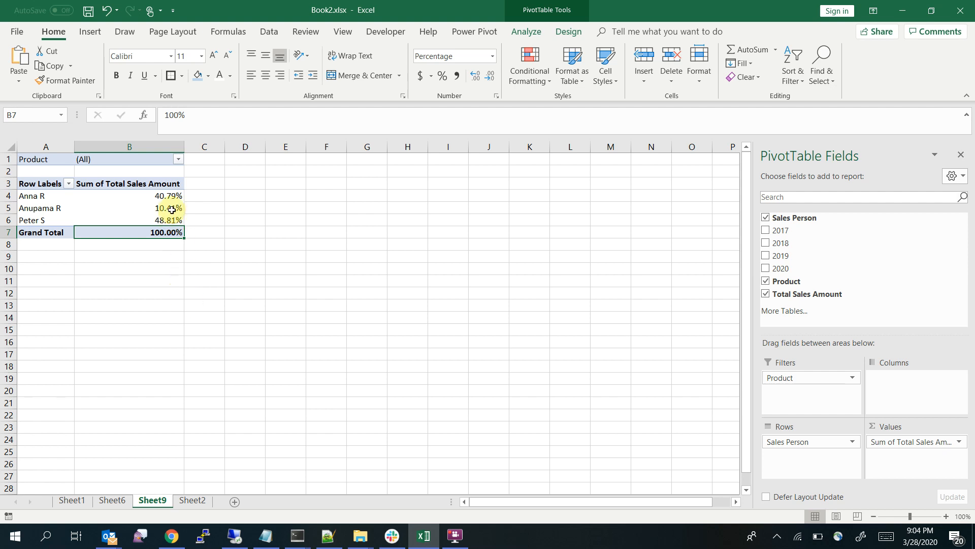
click(165, 195)
drag(165, 195, 171, 219)
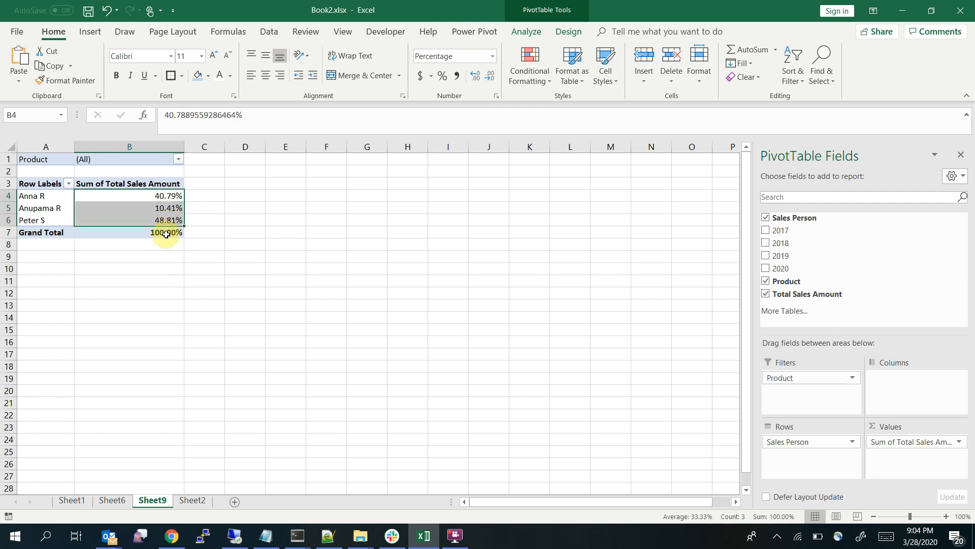
click(110, 500)
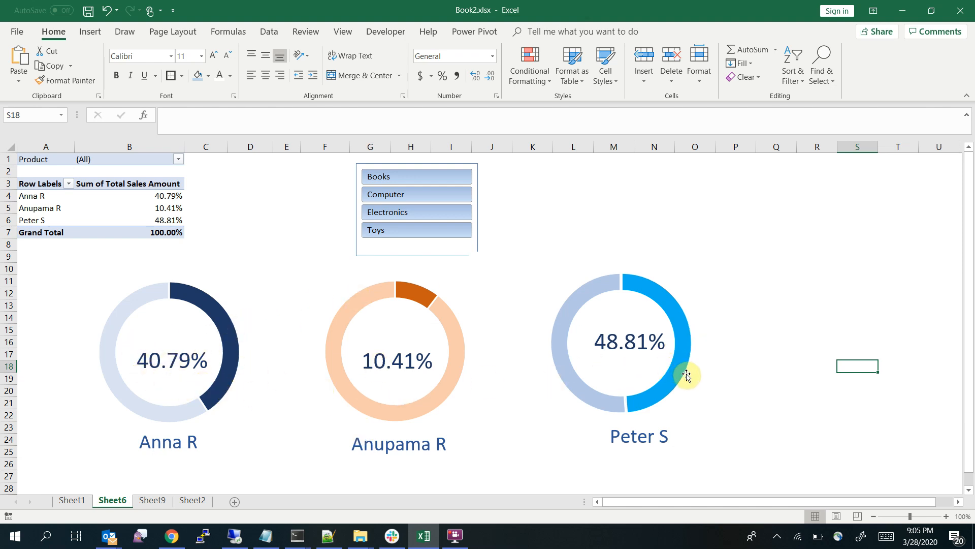
click(152, 499)
right_click(156, 202)
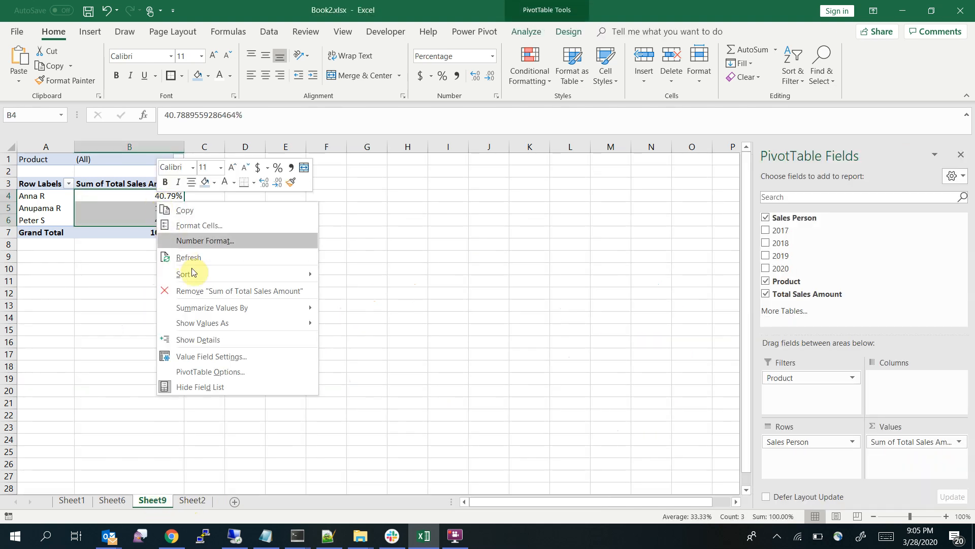
mouse_move(283, 323)
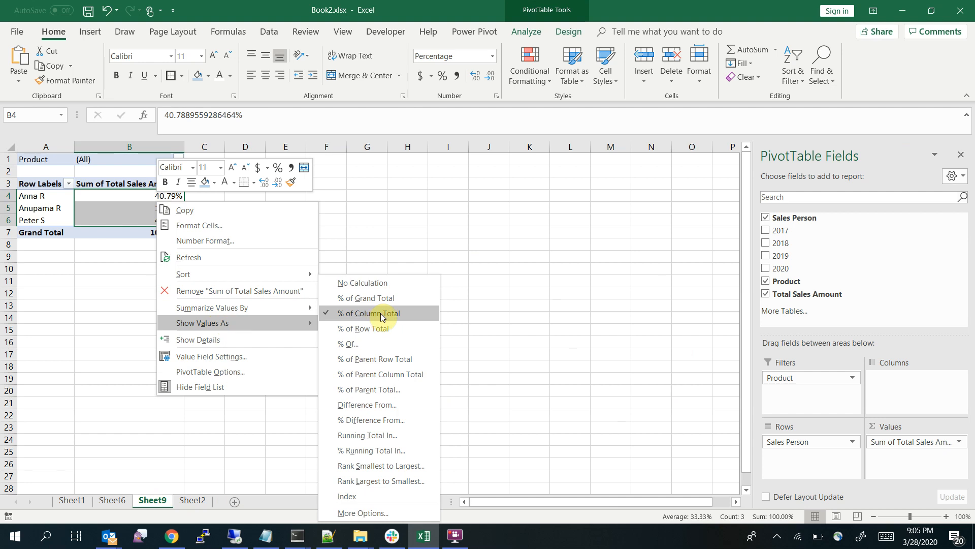
click(507, 244)
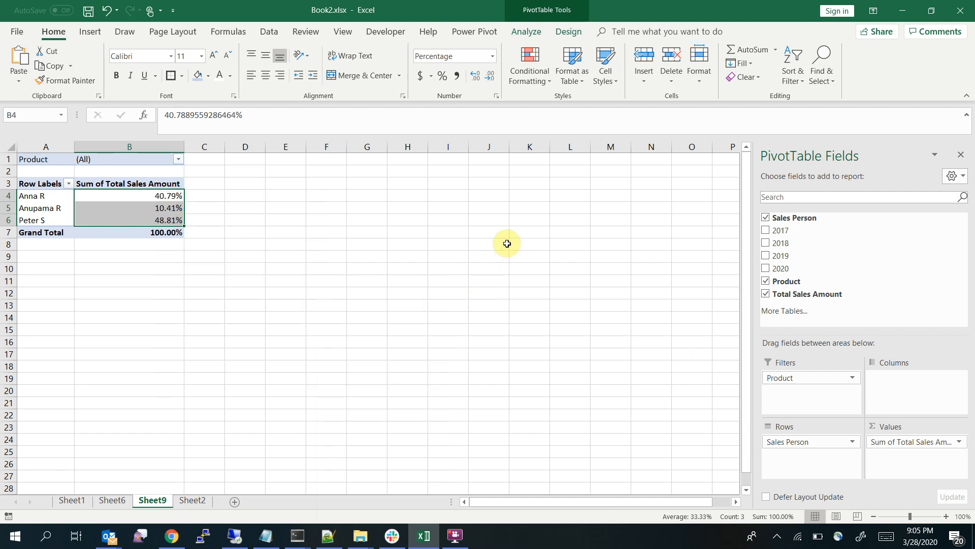
click(228, 340)
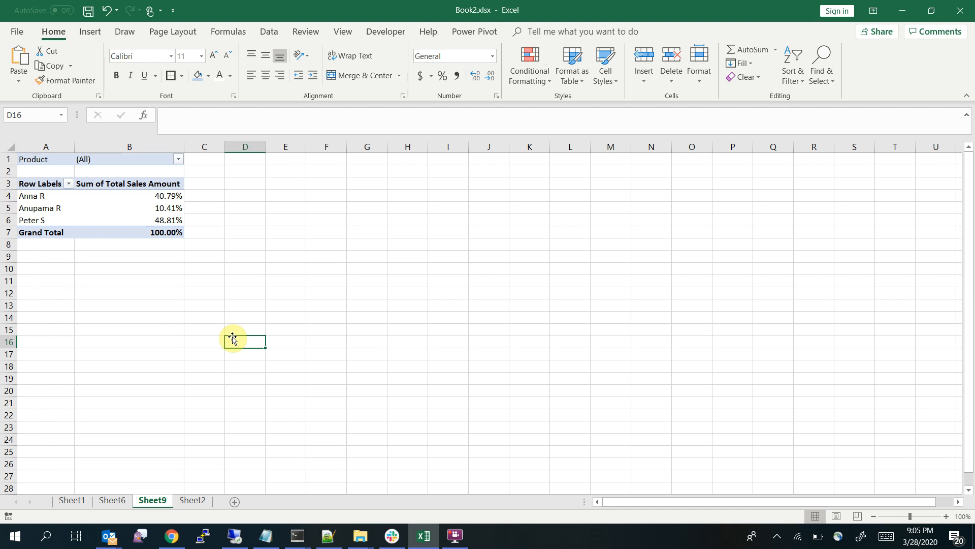
Enter the formula =1-B4 in cell C4 to calculate the first salesperson's remaining share
click(208, 198)
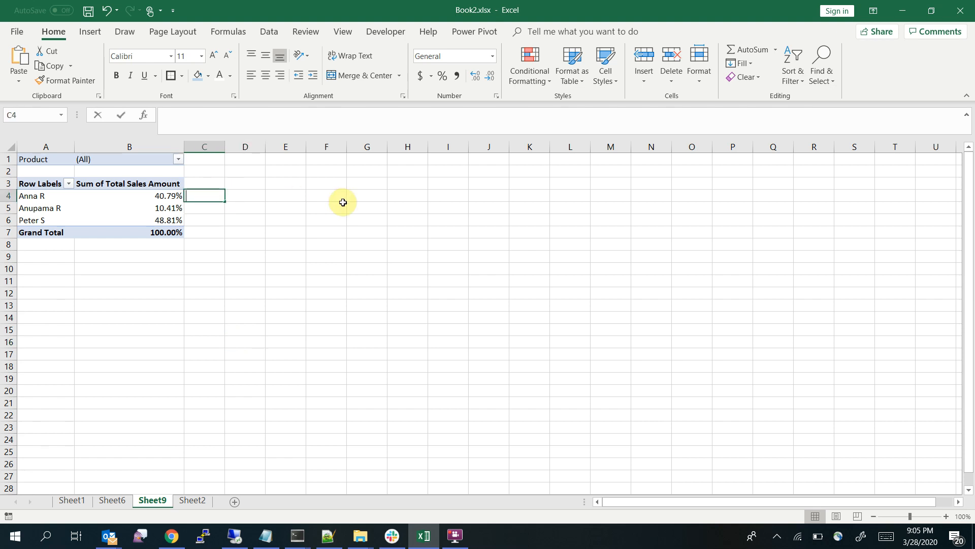
text(=)
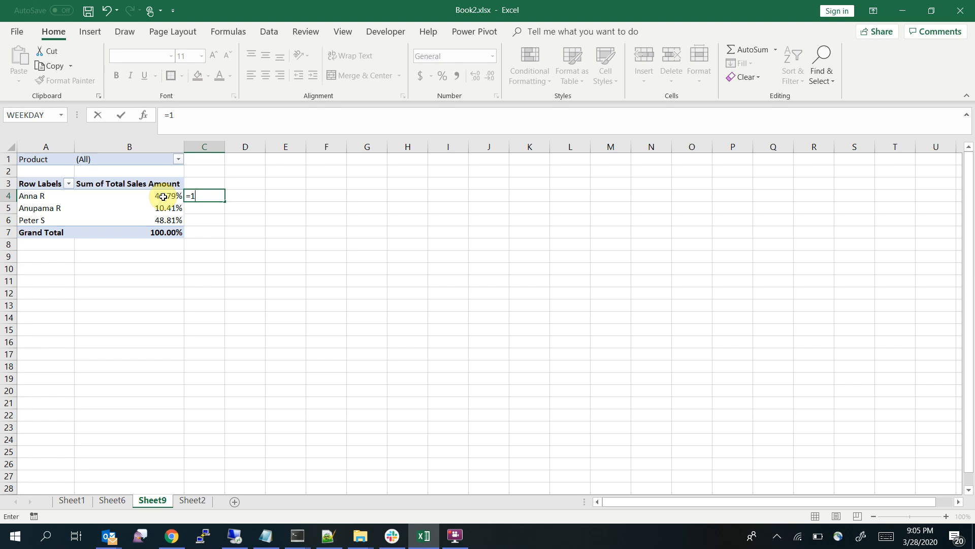
text(1B4)
key(BackSpace)
key(BackSpace)
text(-)
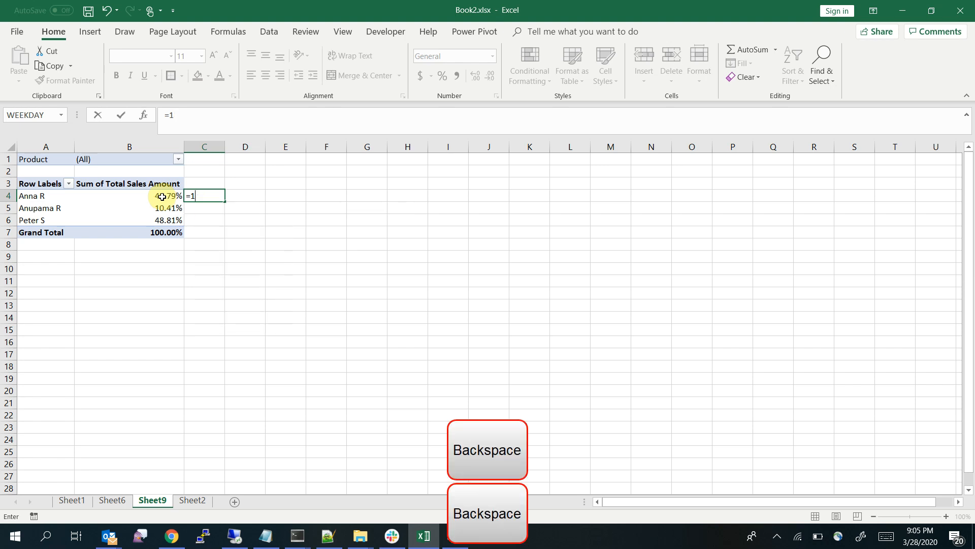
text(B4)
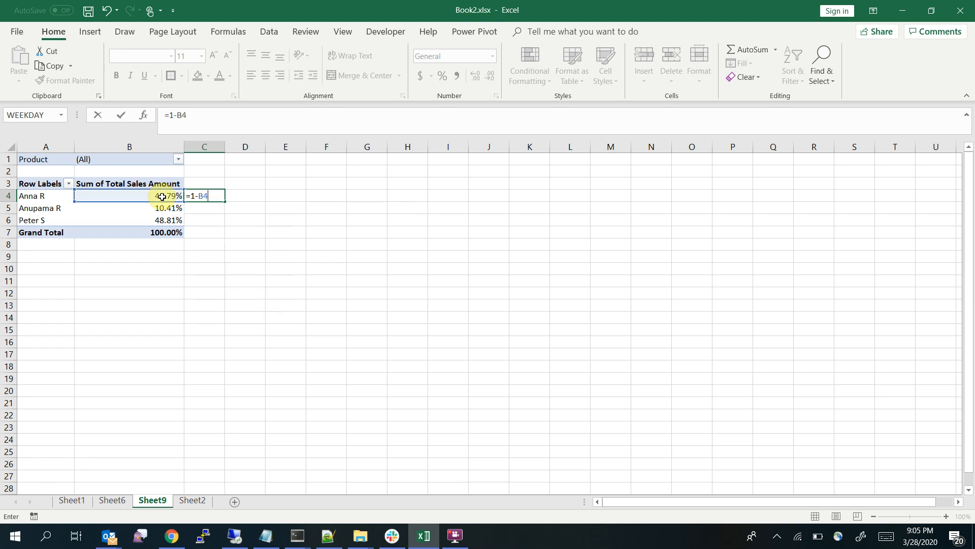
key(Return)
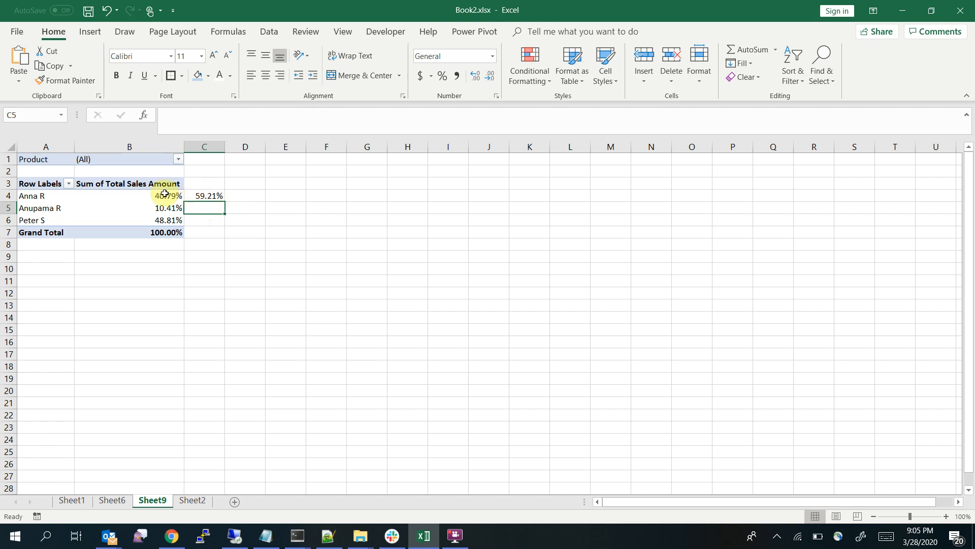
Fill the remaining-share formula from C4 down to C6 and check the copied formulas
drag(162, 195, 204, 196)
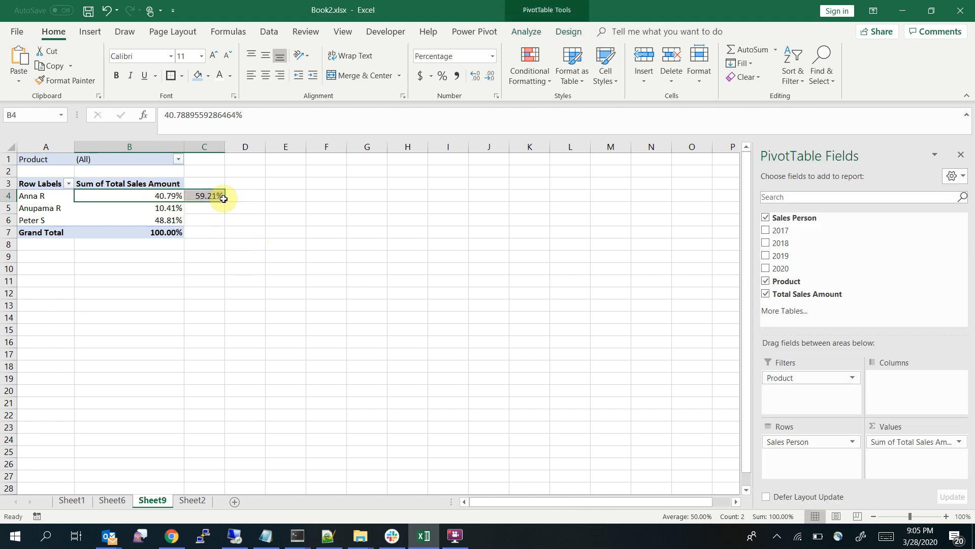
click(246, 195)
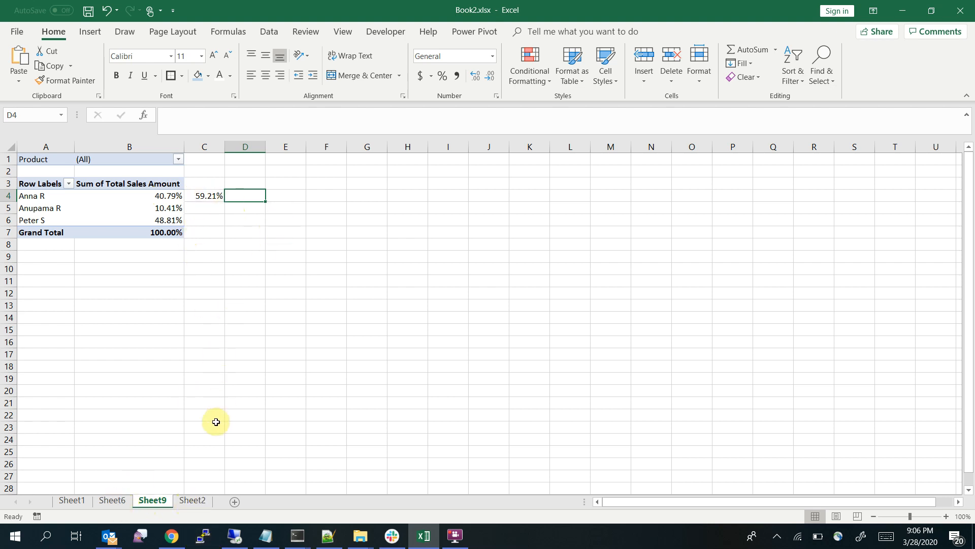
click(203, 196)
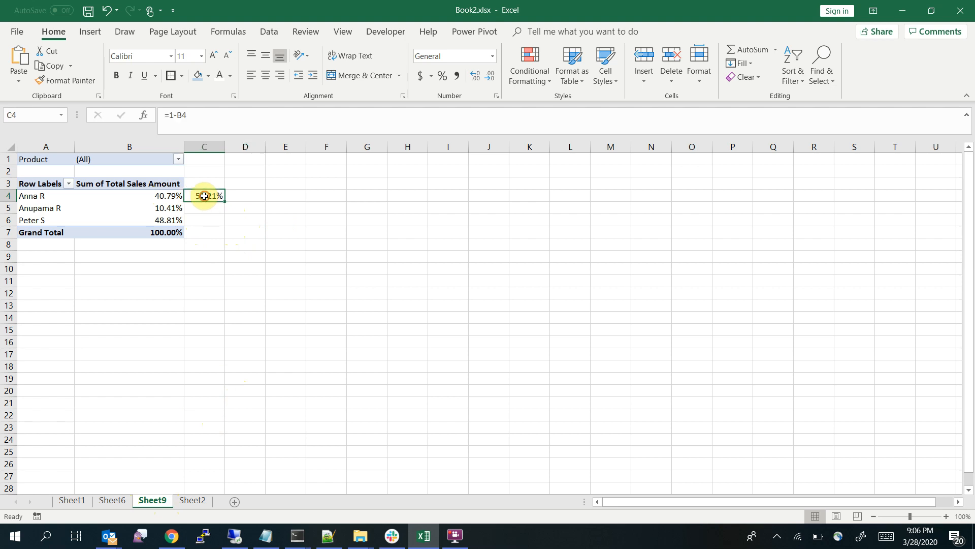
drag(224, 201, 220, 225)
click(311, 298)
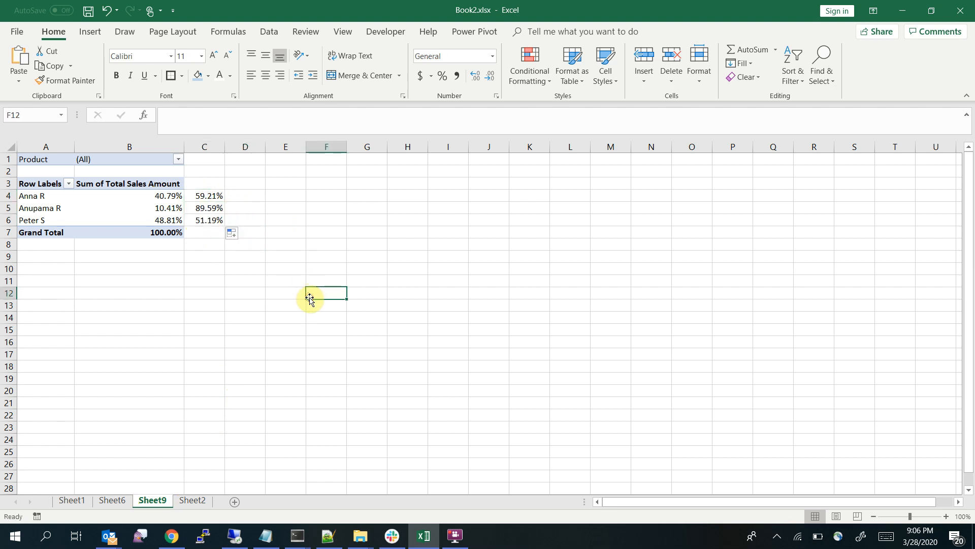
click(200, 205)
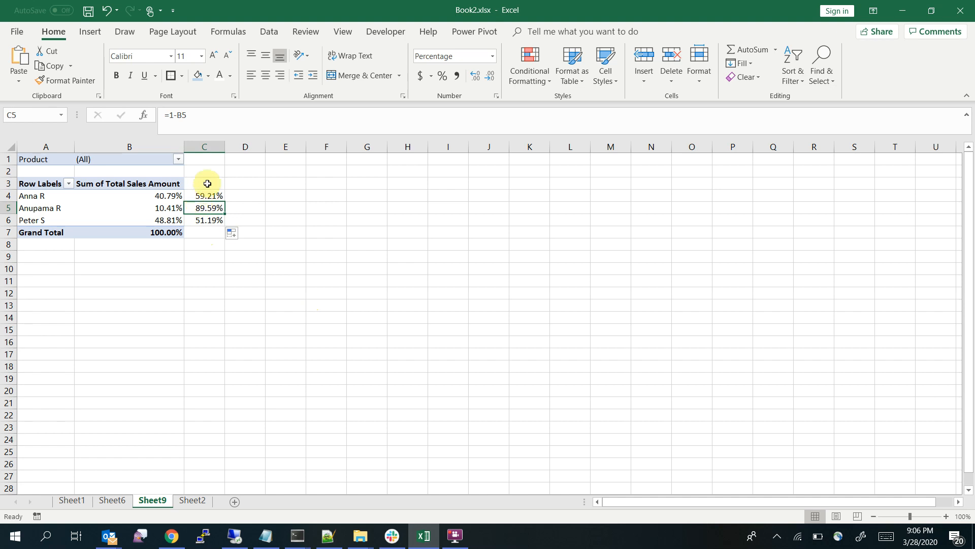
drag(203, 195, 213, 229)
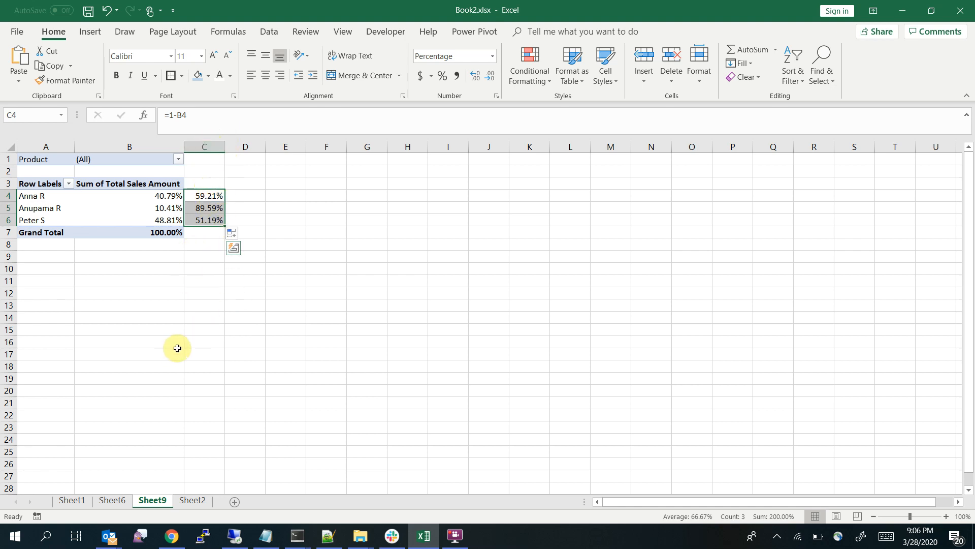
click(244, 340)
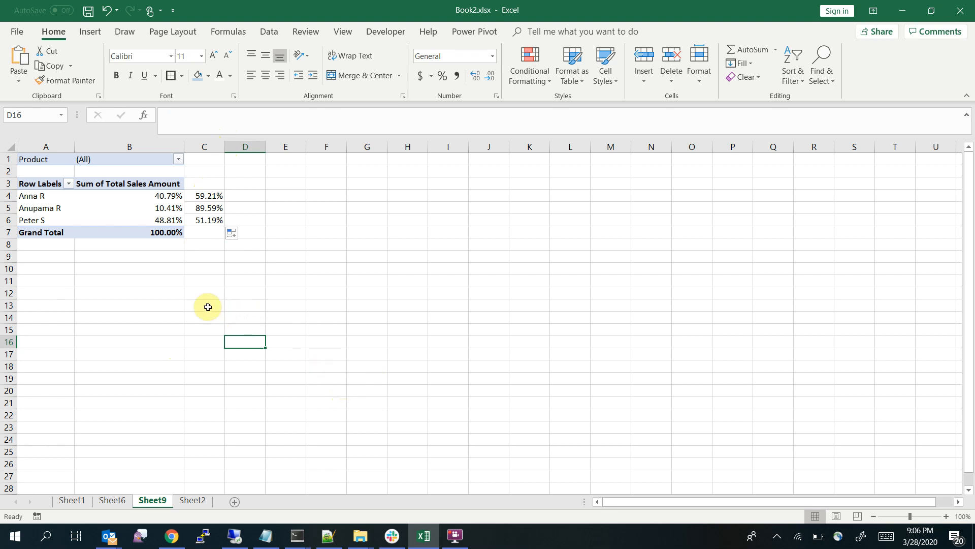
Insert an empty doughnut chart on Sheet9 and place it just below the PivotTable, starting at column C
click(91, 33)
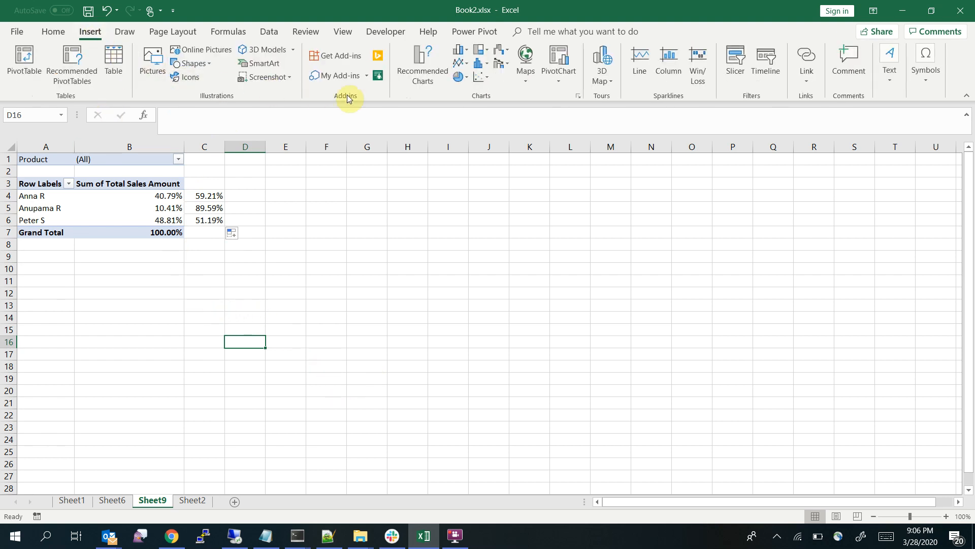
click(460, 80)
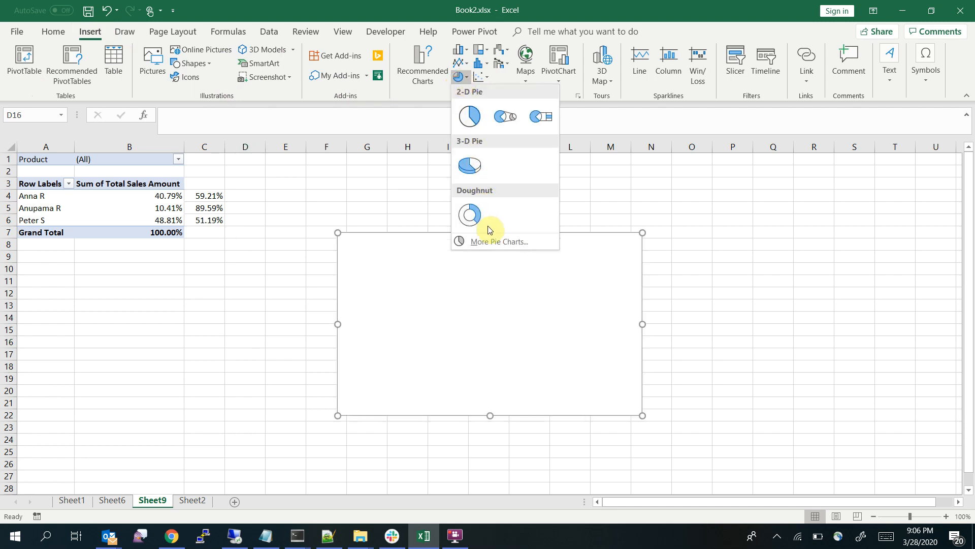
click(475, 219)
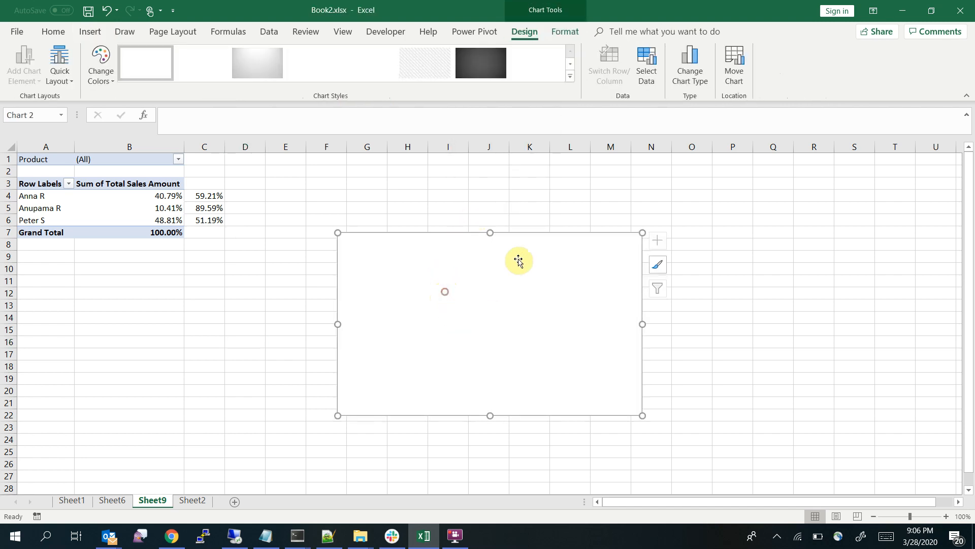
drag(551, 266, 399, 286)
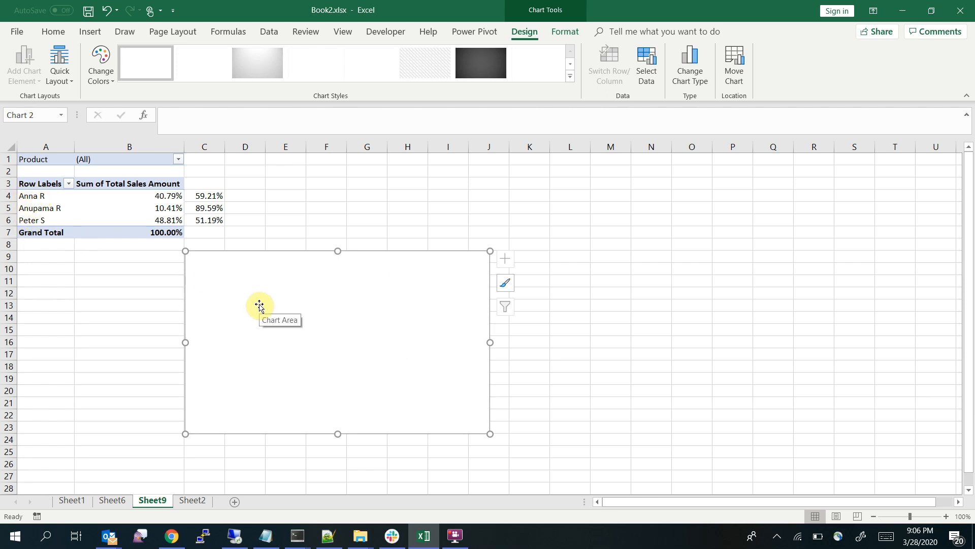
Open the empty doughnut chart's data source settings and start a new data series
right_click(388, 331)
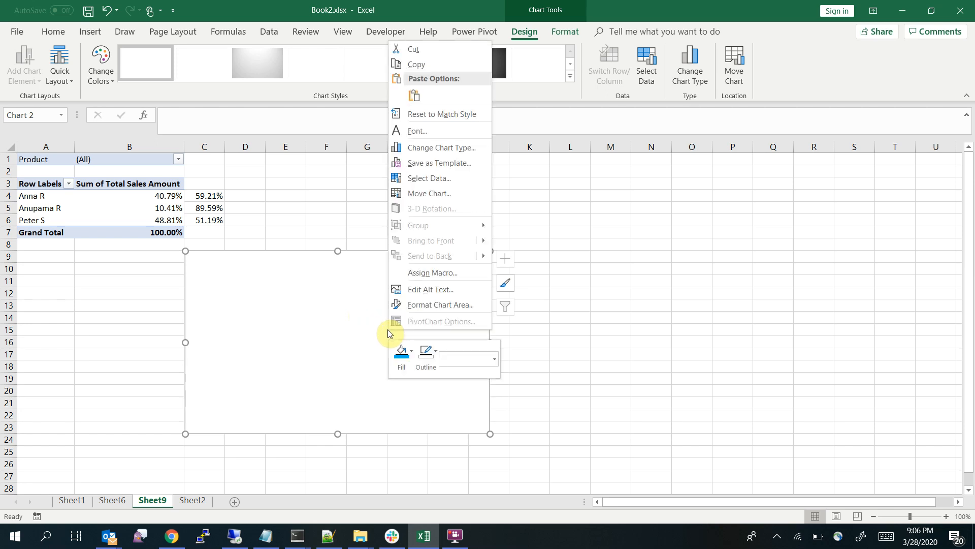
click(443, 179)
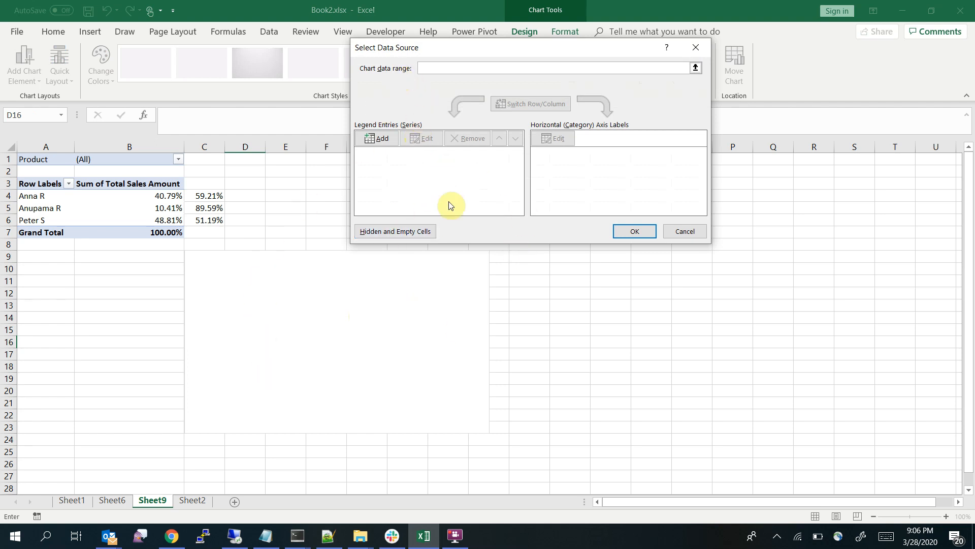
click(378, 140)
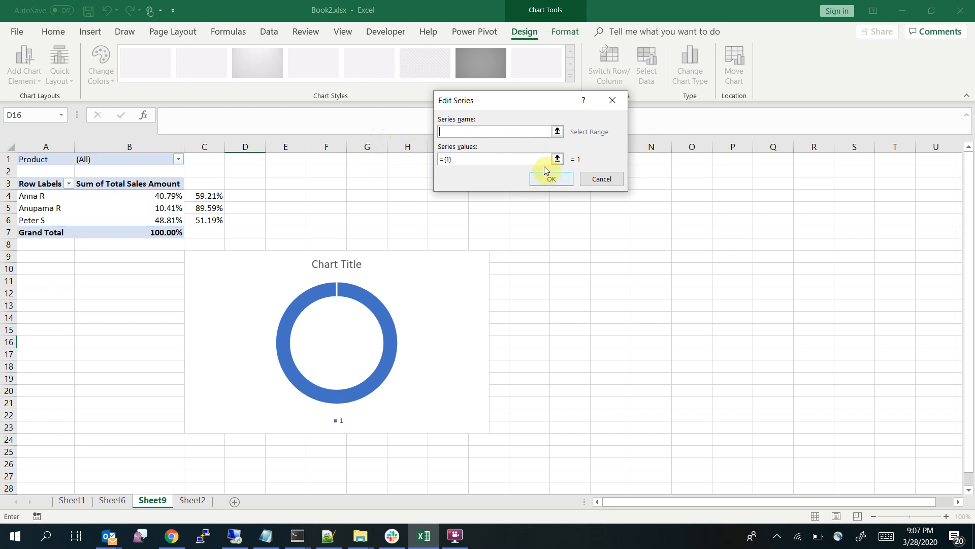
click(113, 500)
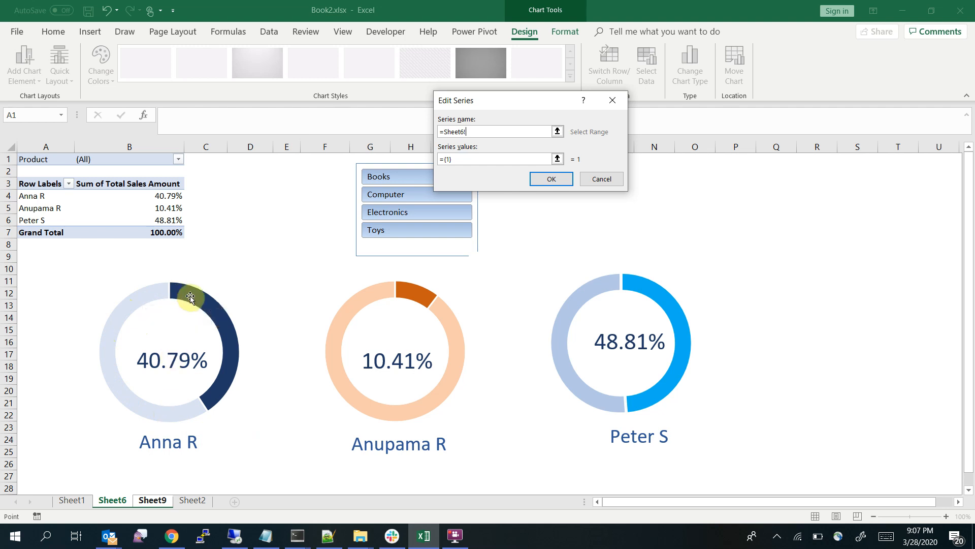
click(153, 499)
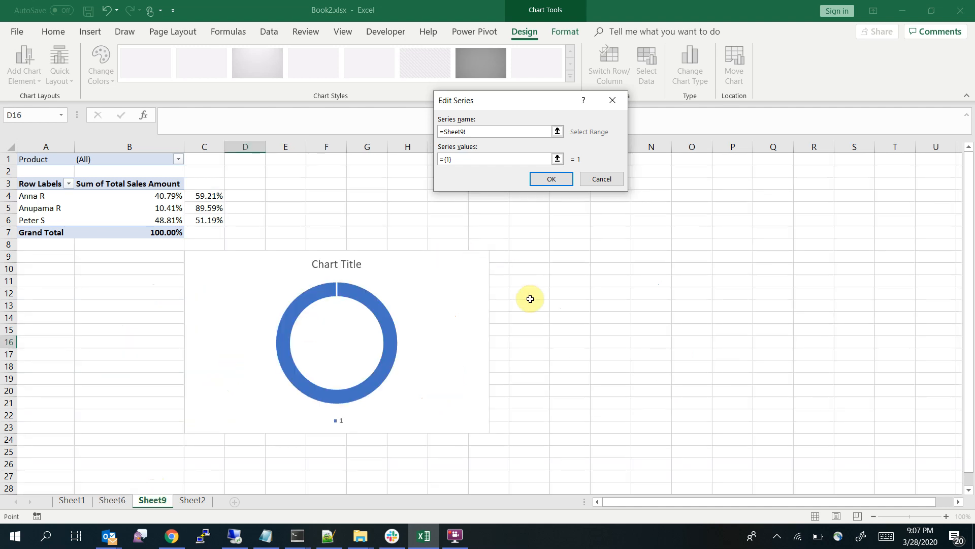
click(484, 160)
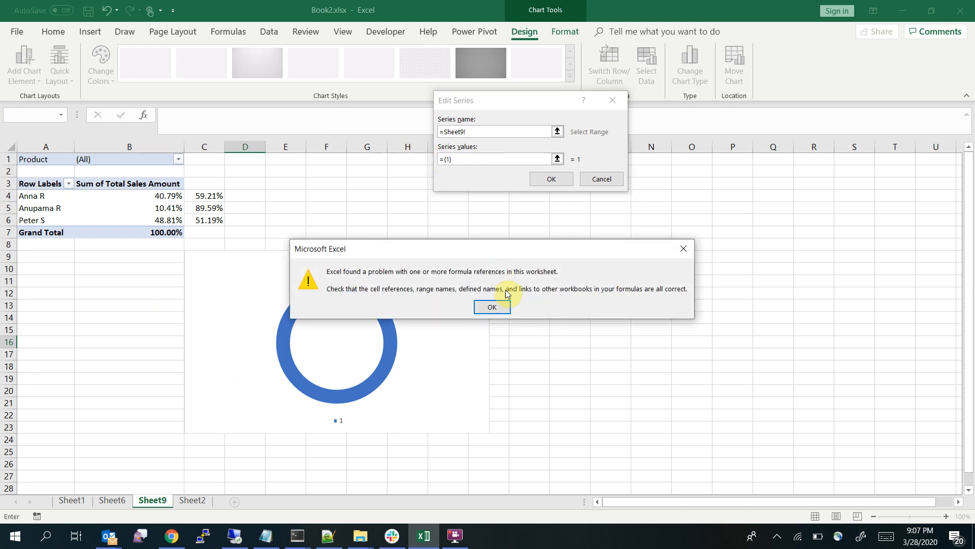
click(491, 306)
click(474, 158)
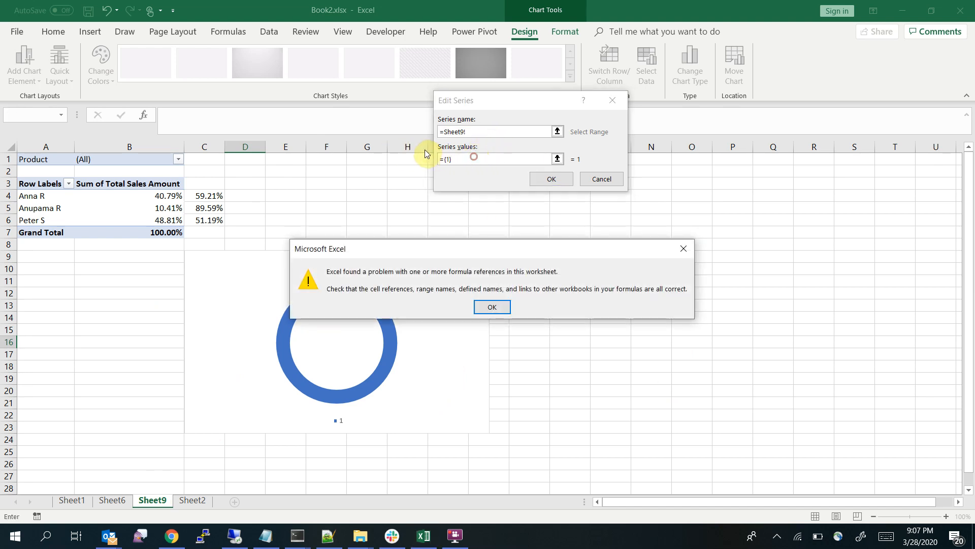
click(490, 305)
click(483, 159)
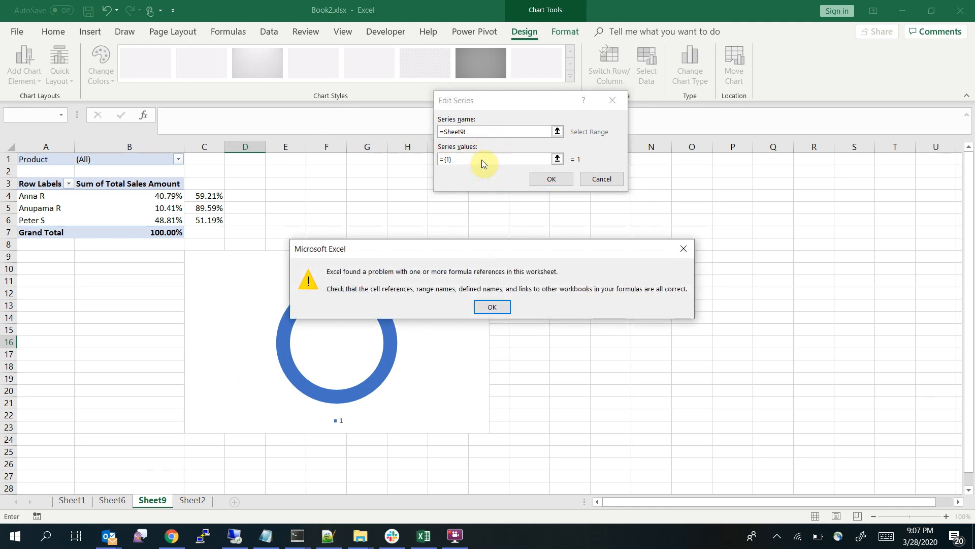
click(497, 305)
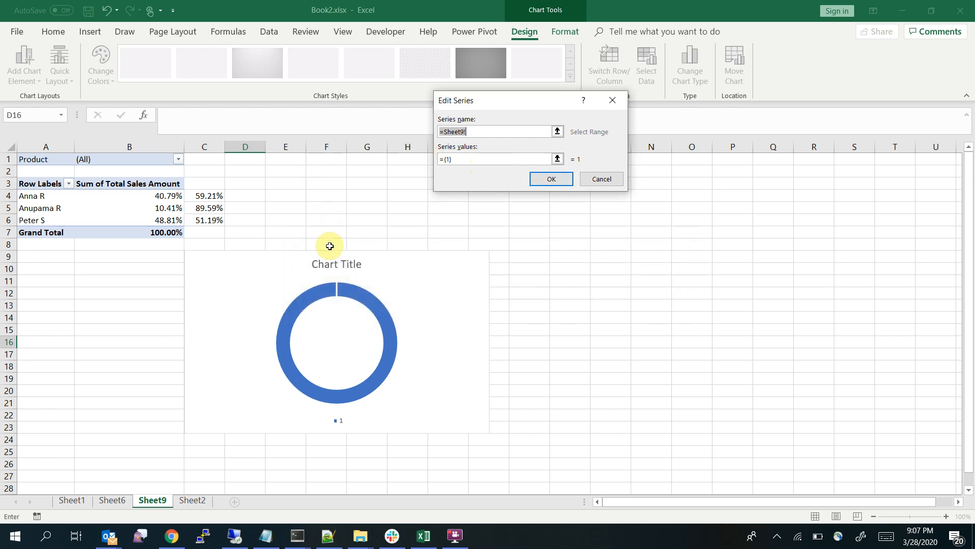
key(BackSpace)
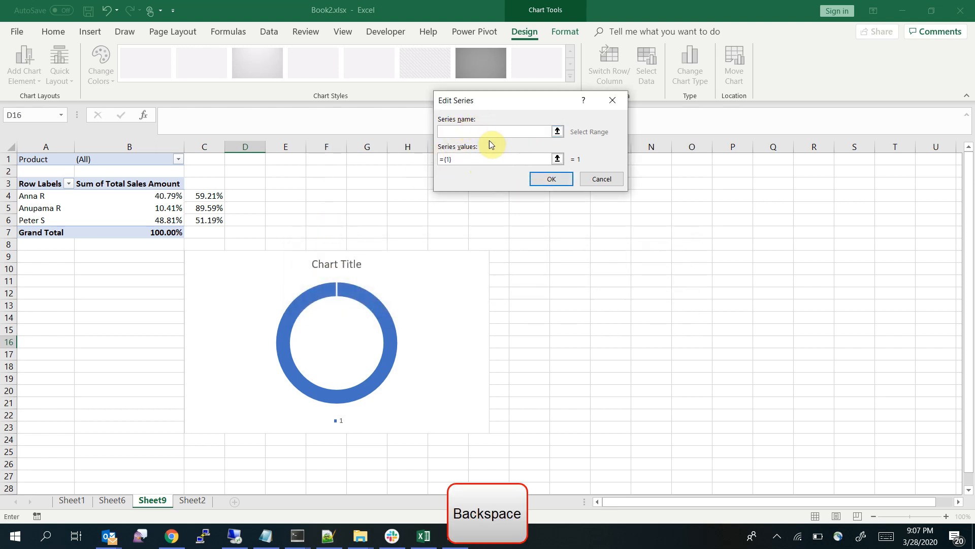
Set the new series' values to 1, leave its name empty and add it to the doughnut chart
click(492, 159)
key(BackSpace)
key(BackSpace)
key(BackSpace)
key(BackSpace)
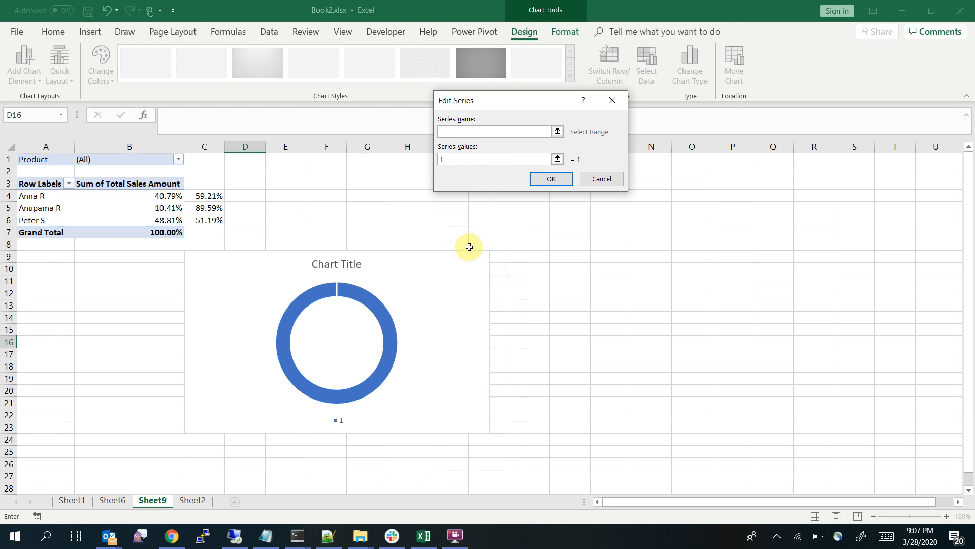
mouse_move(335, 392)
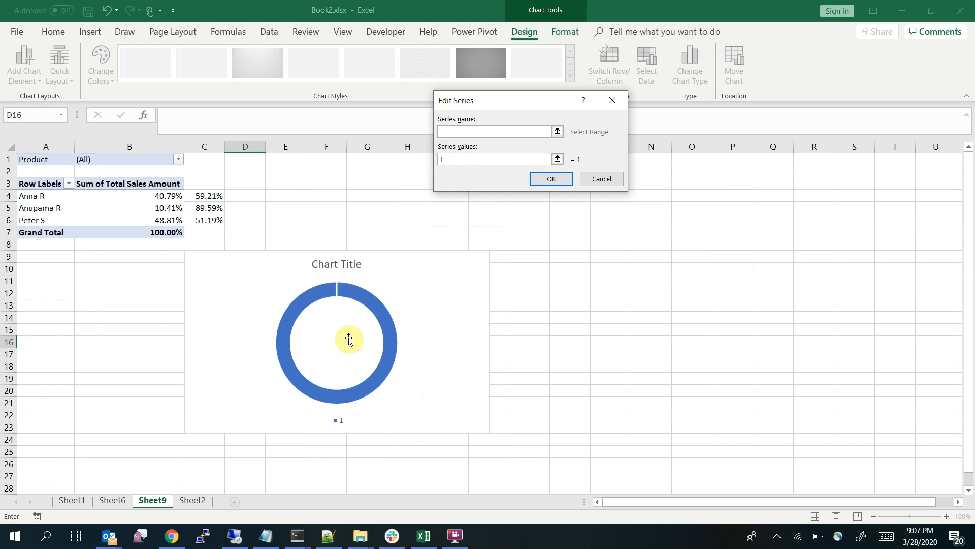
click(549, 180)
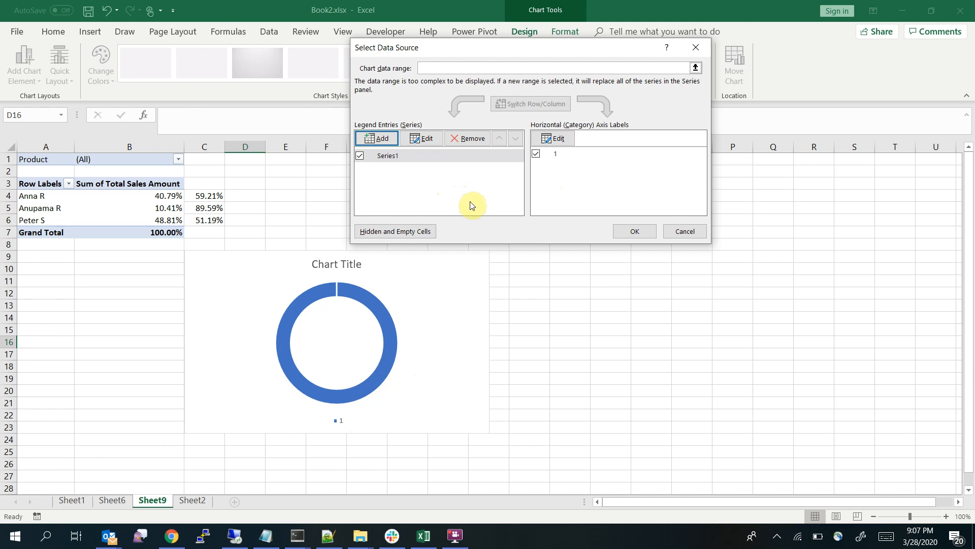
Add a second doughnut series named from cell A4 with values B4:C4 on Sheet9, and apply the data source
click(380, 141)
click(557, 132)
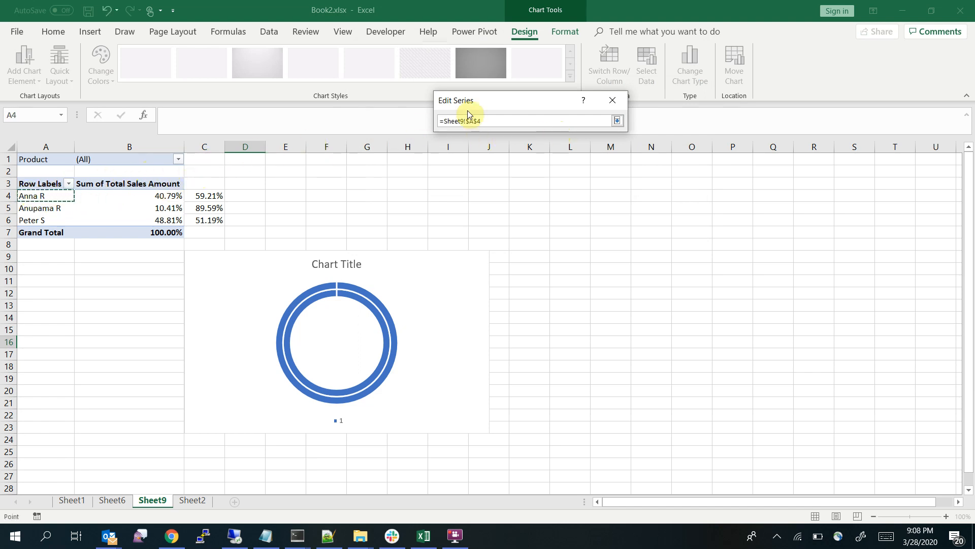
click(620, 121)
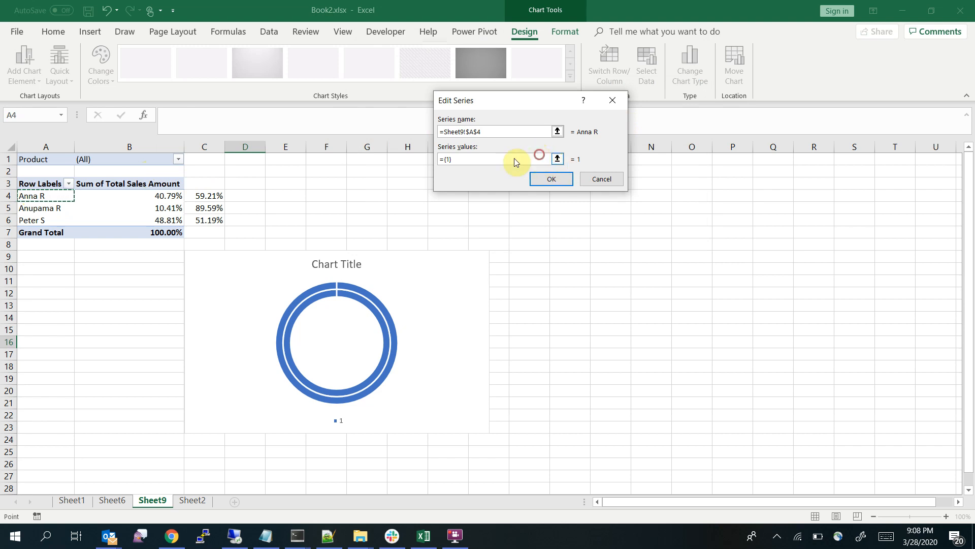
drag(513, 157, 411, 150)
key(BackSpace)
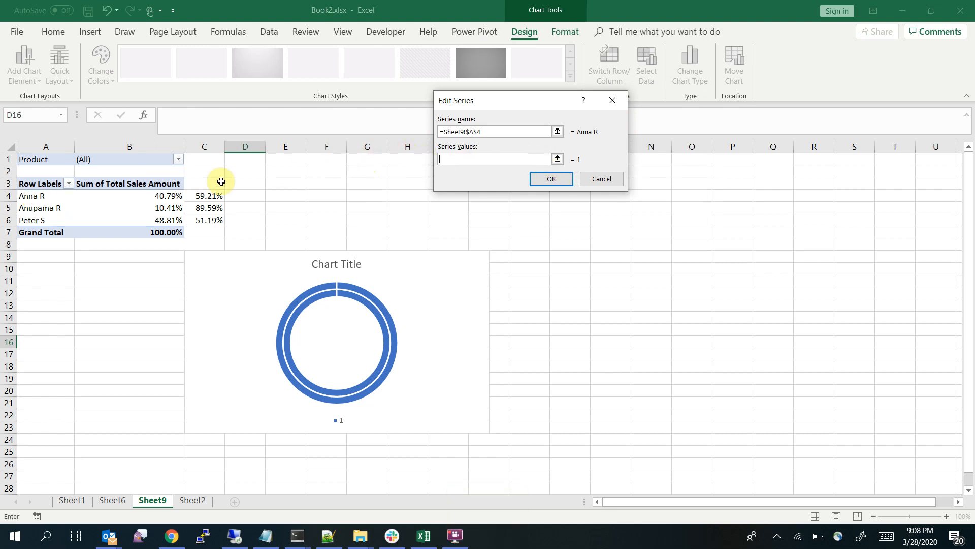
drag(168, 197, 201, 197)
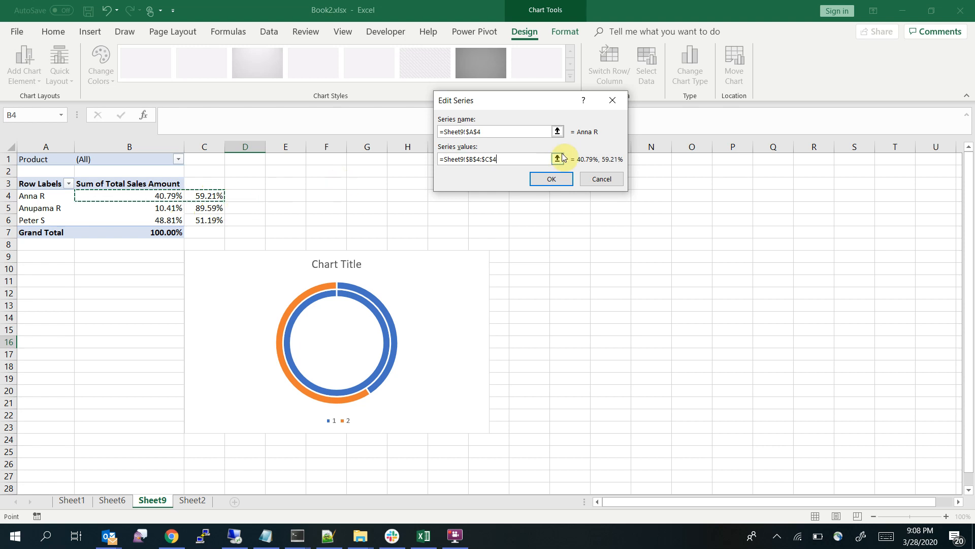
click(555, 179)
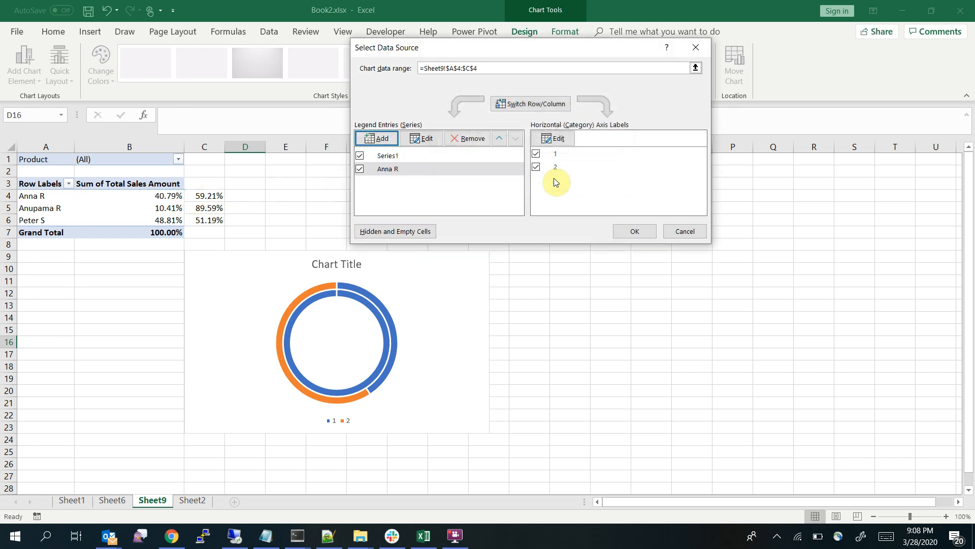
click(634, 233)
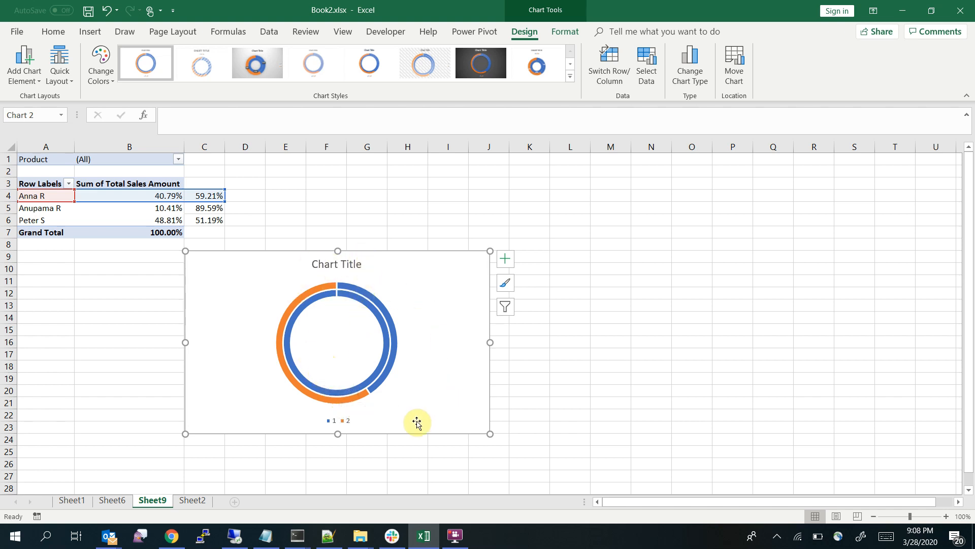
Fill the inner ring, the series with the value 1, with the lightest green theme color
mouse_move(389, 347)
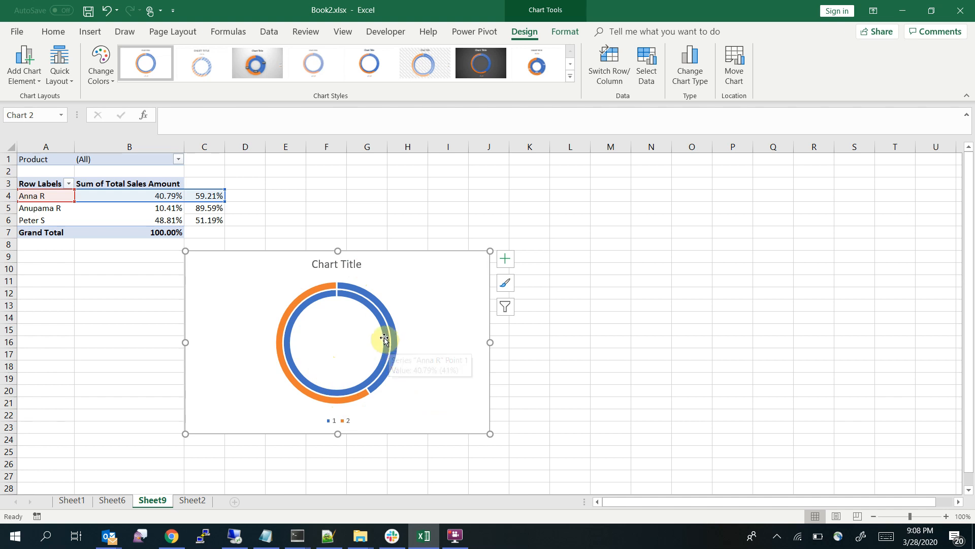
click(384, 339)
right_click(384, 339)
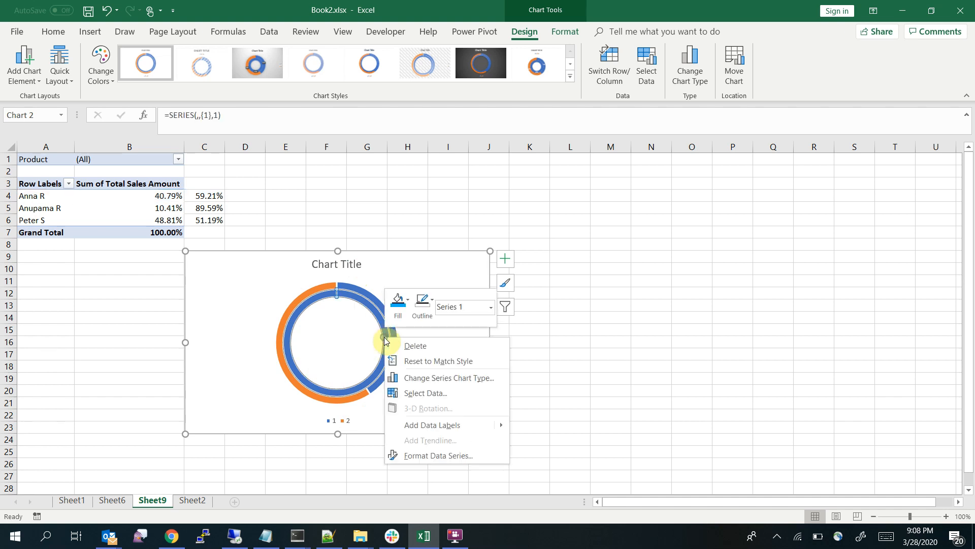
click(408, 300)
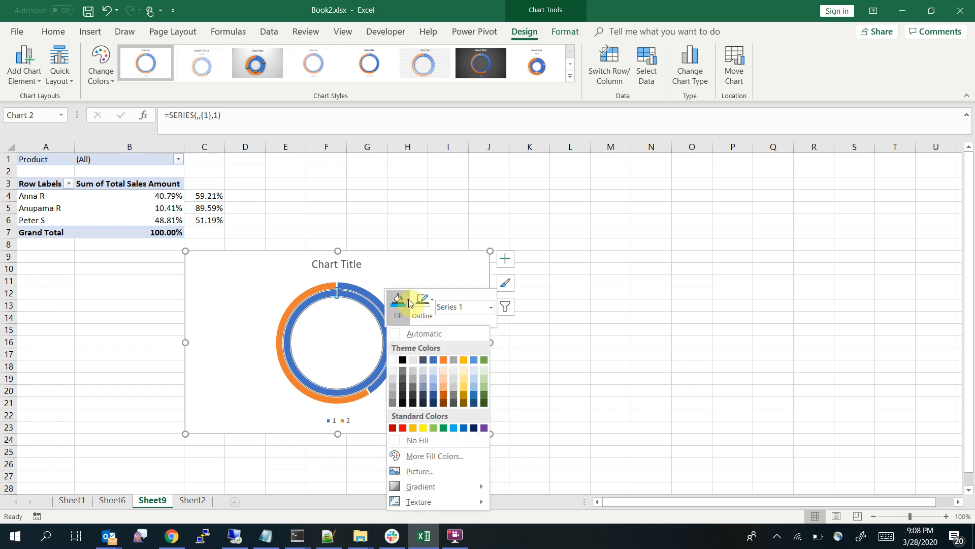
click(484, 370)
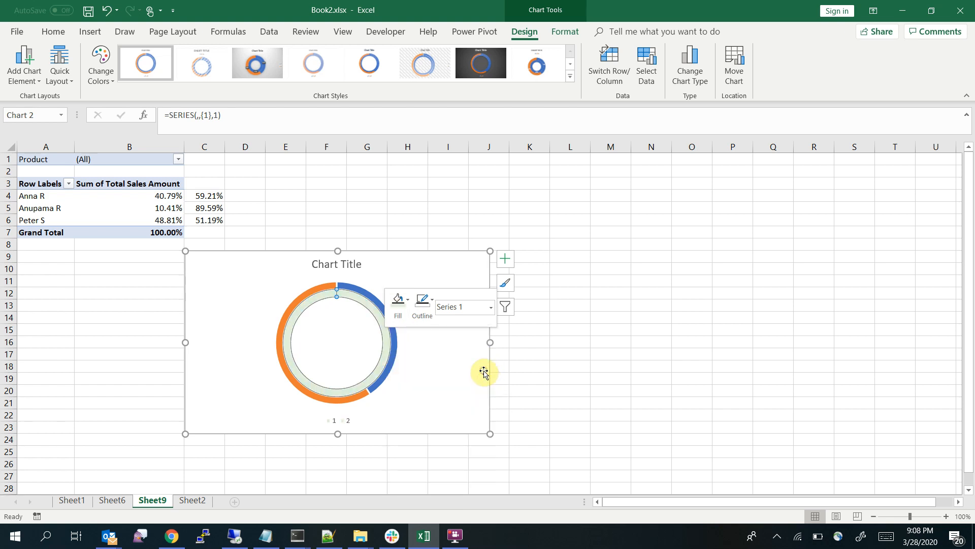
Move the first salesperson's doughnut series to the secondary axis so it overlays the light green ring
click(389, 364)
right_click(389, 366)
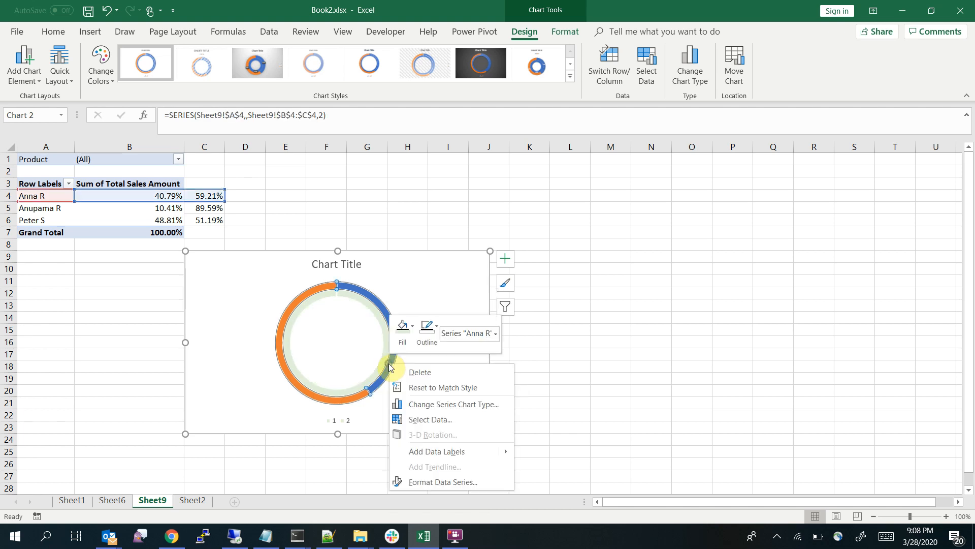
click(473, 403)
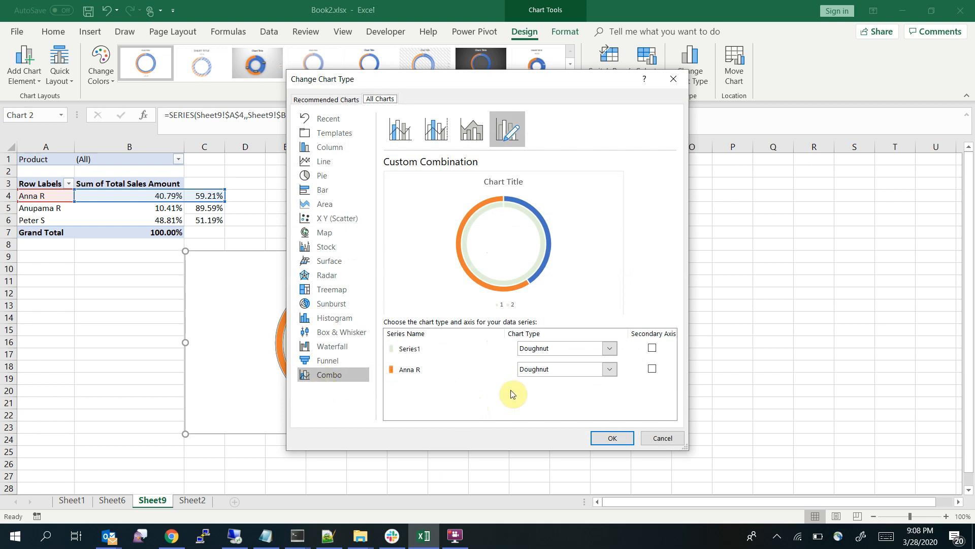
click(652, 369)
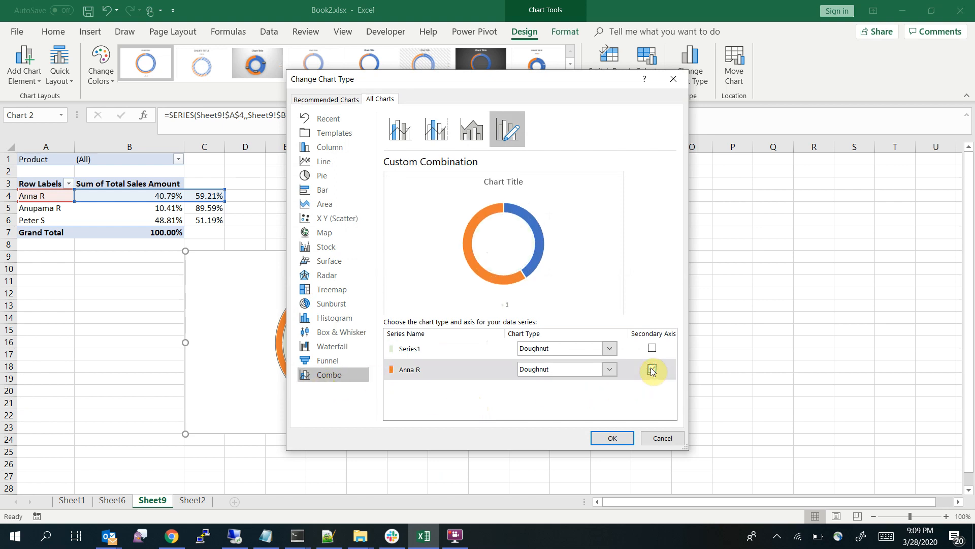
drag(409, 77, 582, 21)
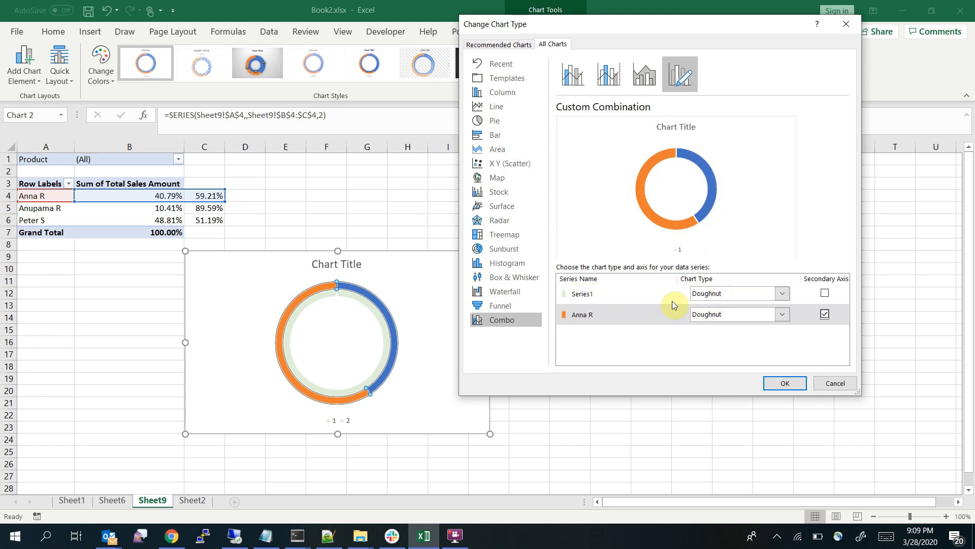
click(785, 384)
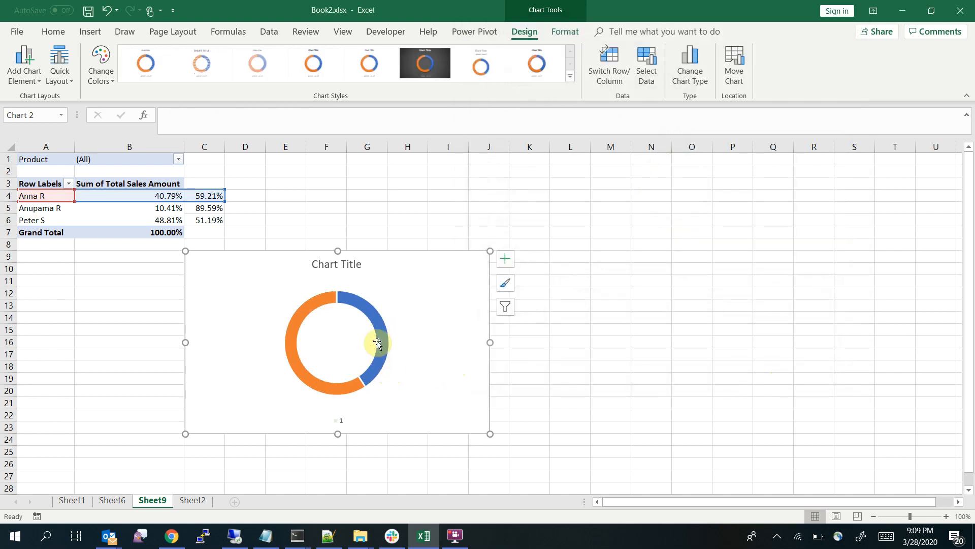
Try removing the fill from the first salesperson's entire series, and undo the change
click(306, 303)
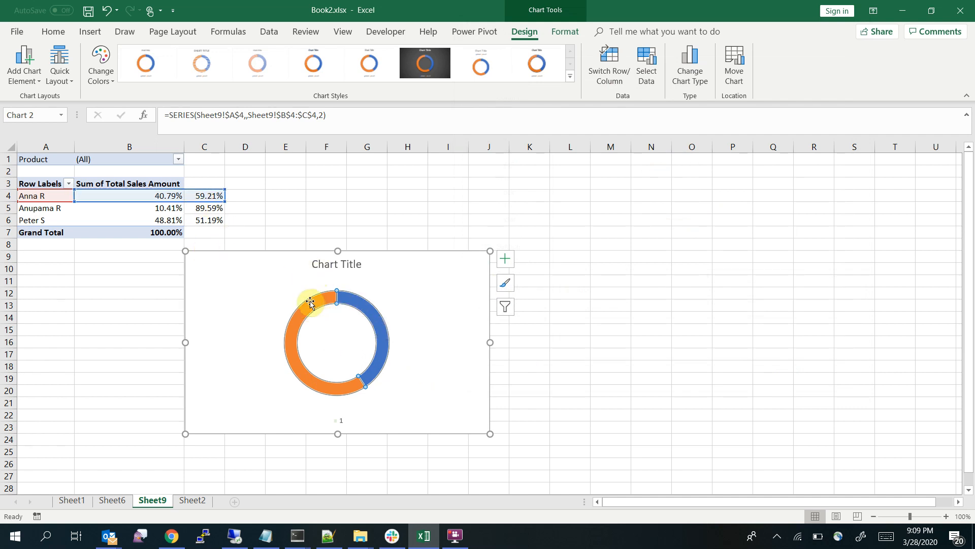
right_click(311, 303)
click(336, 266)
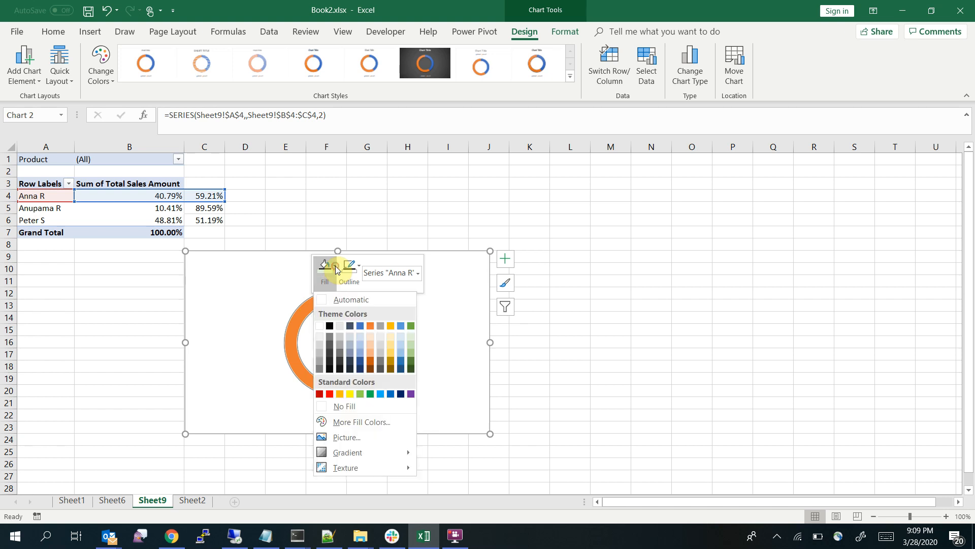
click(360, 409)
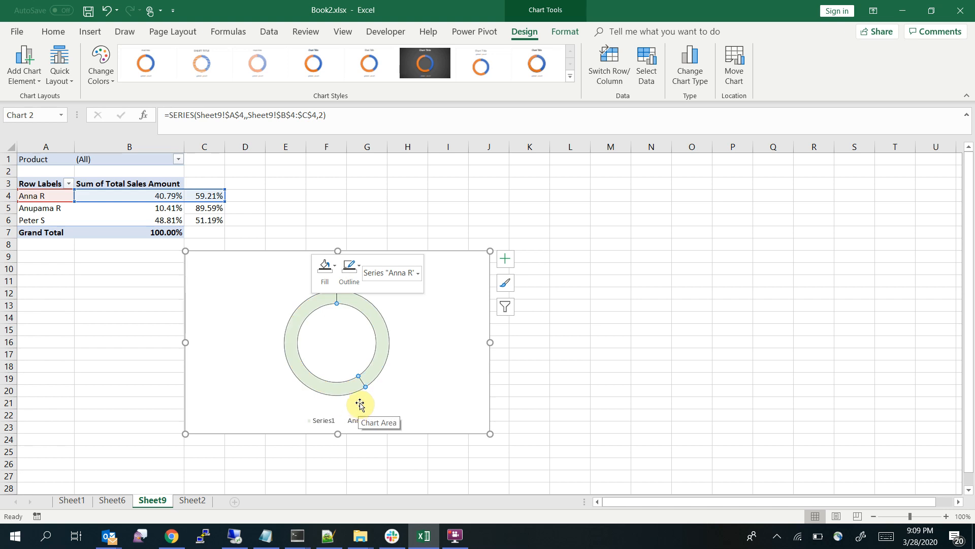
click(464, 363)
key(ctrl+z)
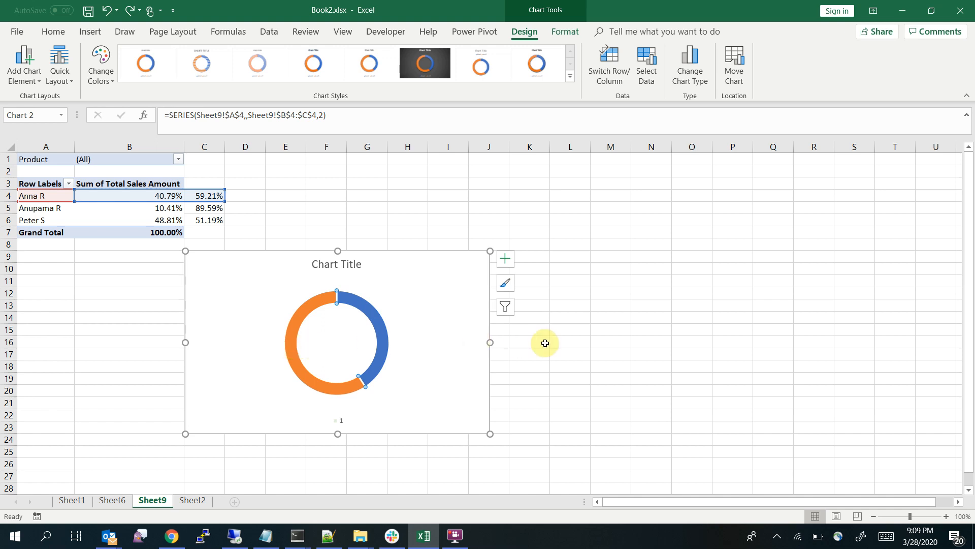
Remove the fill from only the orange remainder segment of the first salesperson's doughnut so the light green ring shows through
click(611, 343)
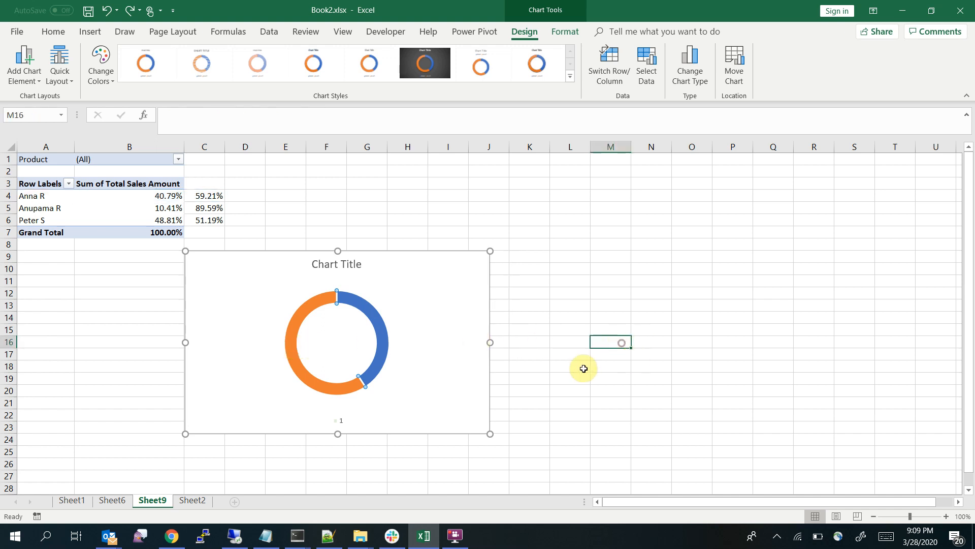
click(299, 371)
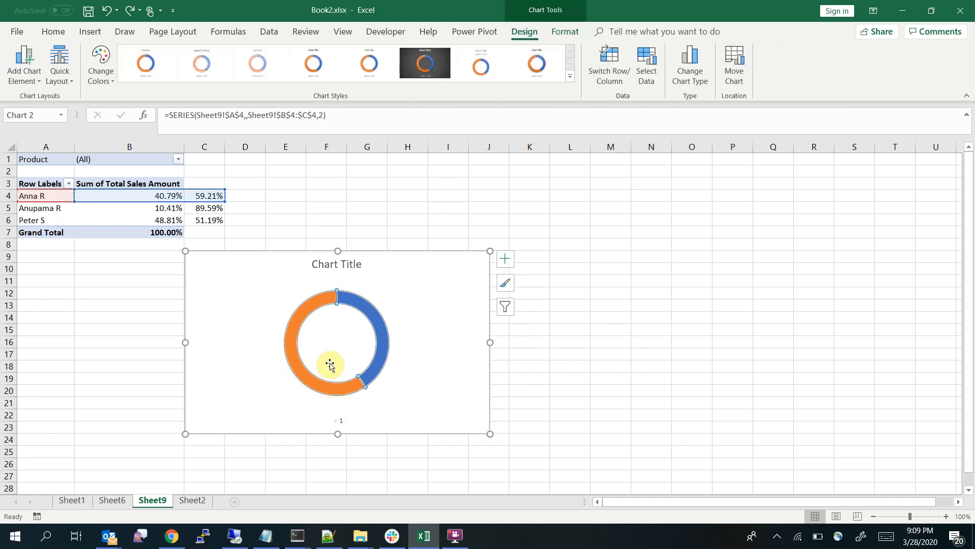
click(300, 372)
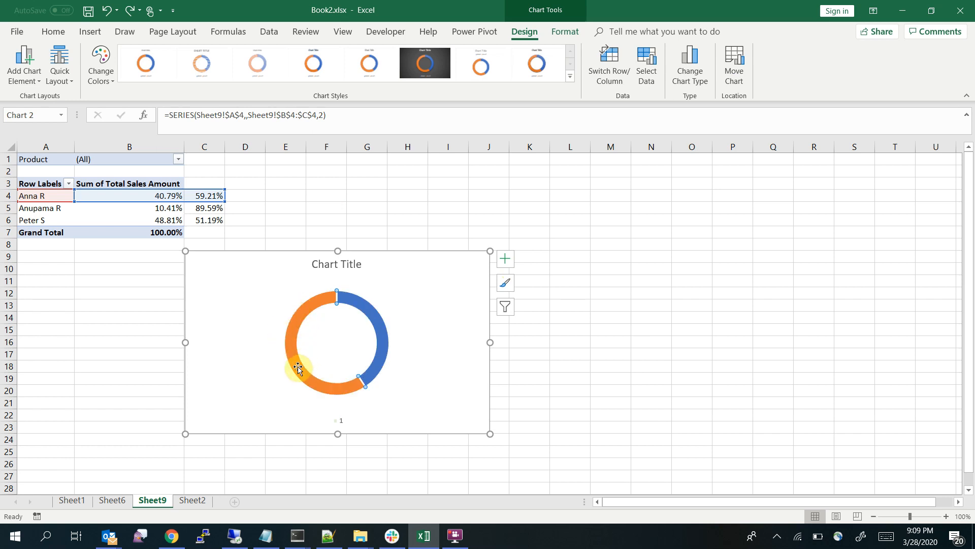
right_click(298, 367)
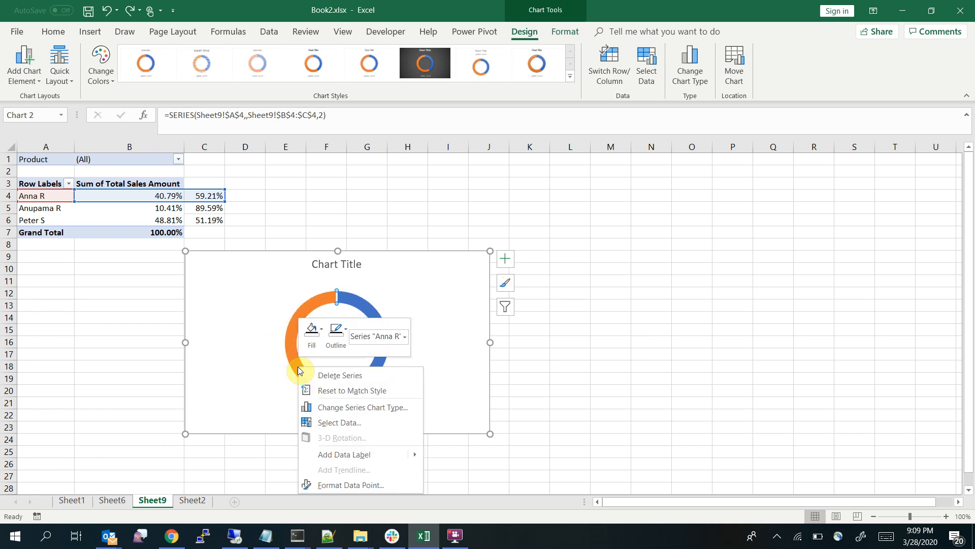
click(312, 331)
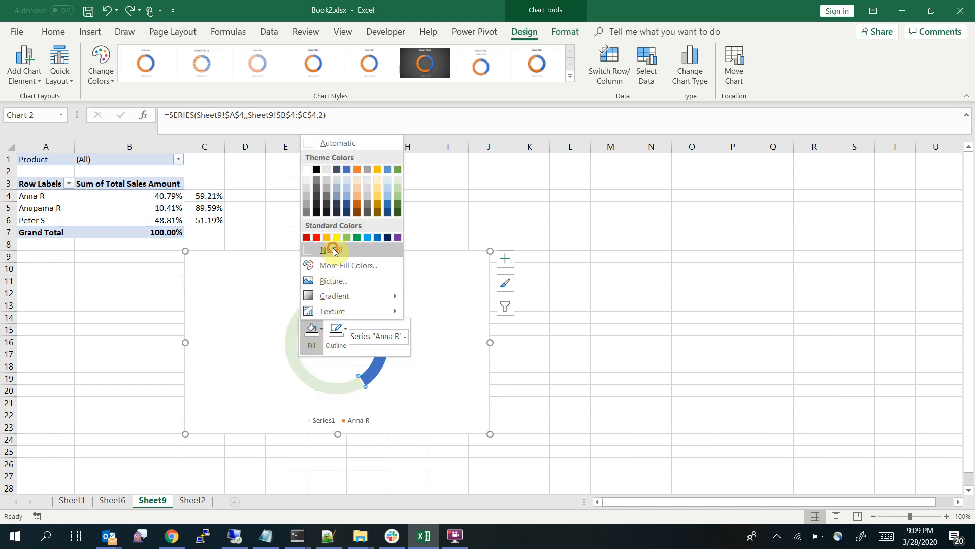
click(331, 250)
click(628, 387)
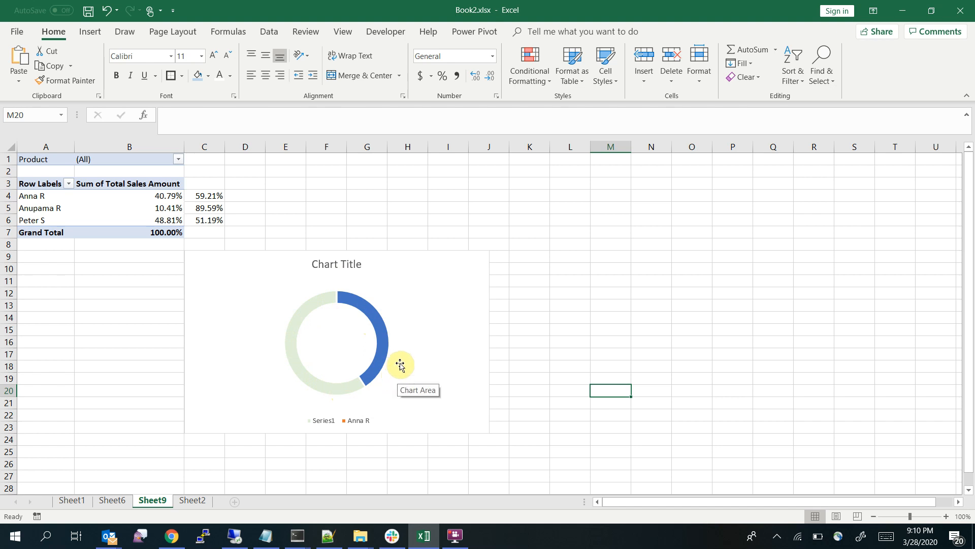
Delete the doughnut chart's legend and title, and move the chart left to sit directly below the pivot table
click(447, 284)
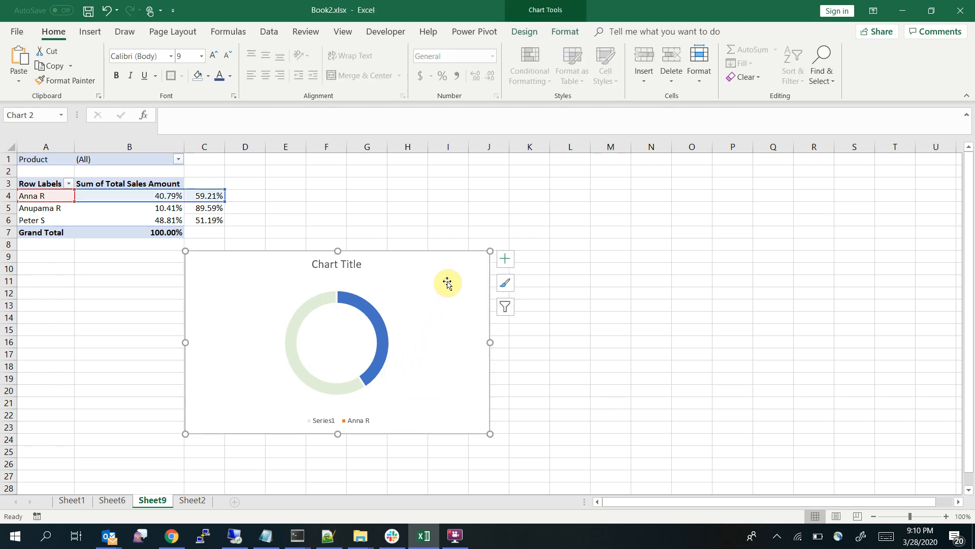
click(365, 422)
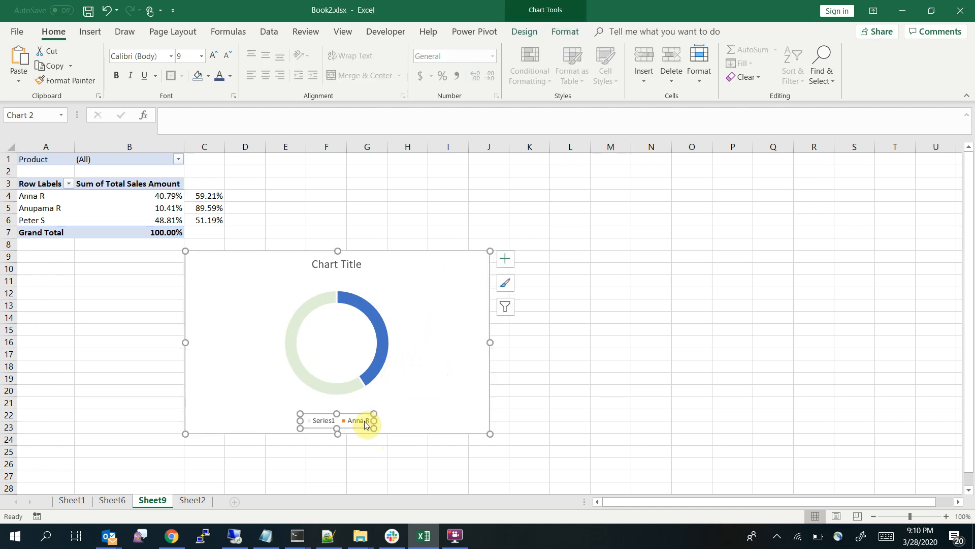
key(Delete)
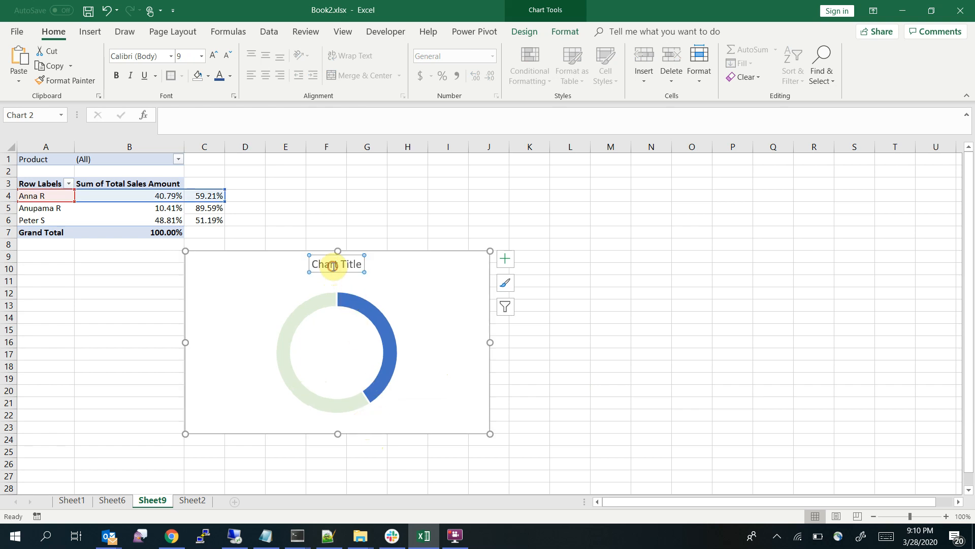
key(Delete)
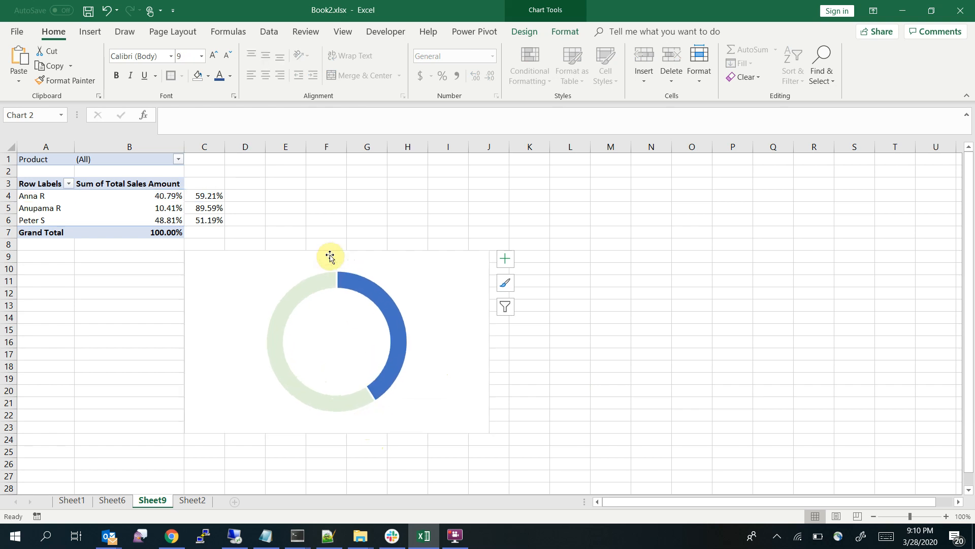
drag(437, 279, 335, 282)
click(440, 257)
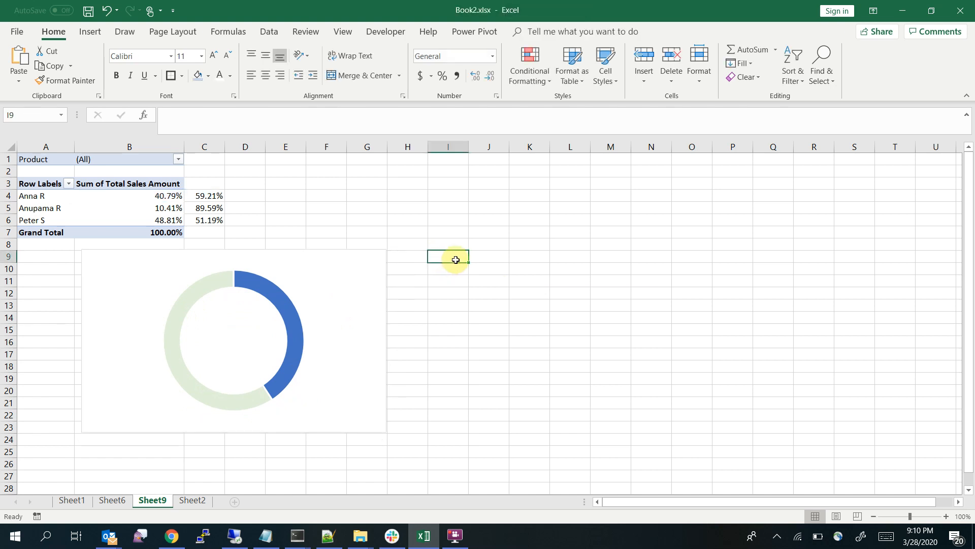
Insert a second, empty doughnut chart and place it immediately to the right of the first chart
click(85, 34)
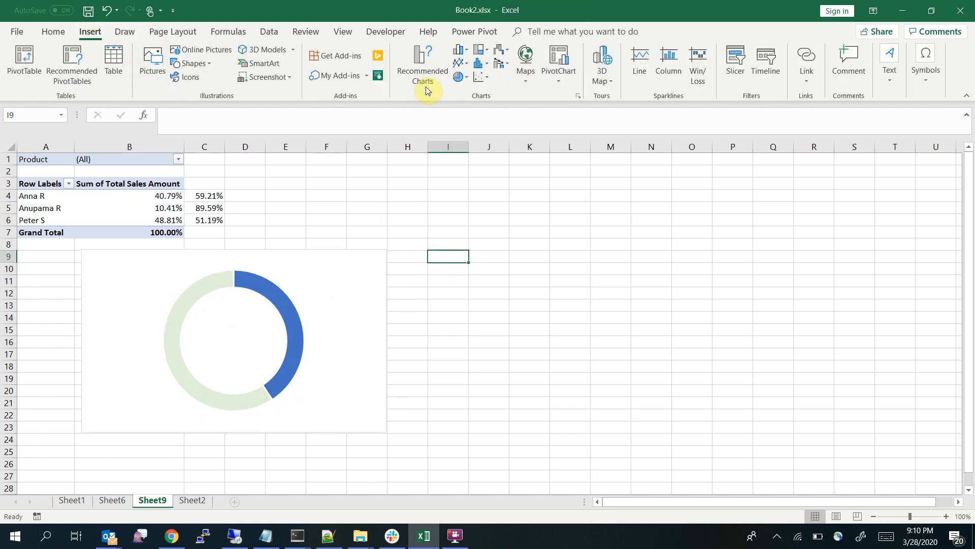
click(464, 85)
click(472, 218)
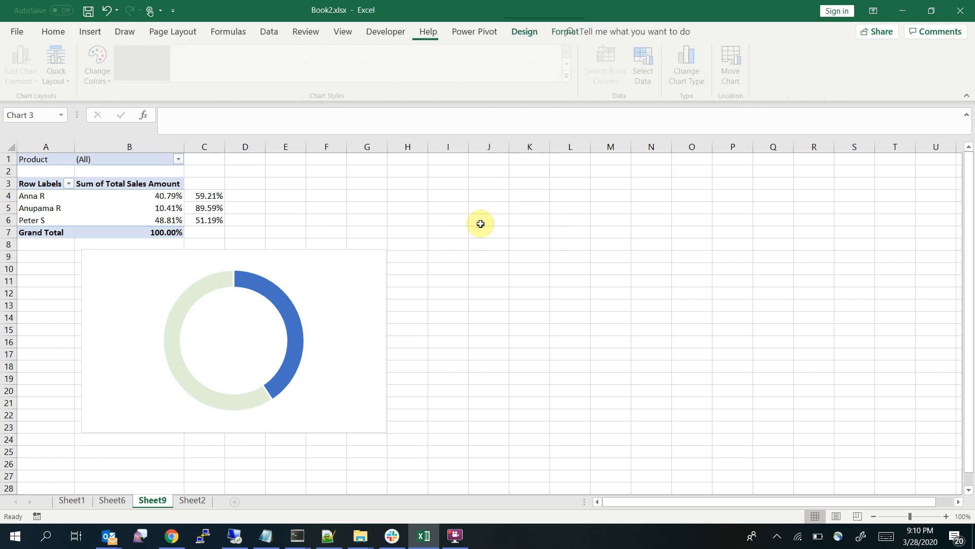
drag(505, 299, 555, 314)
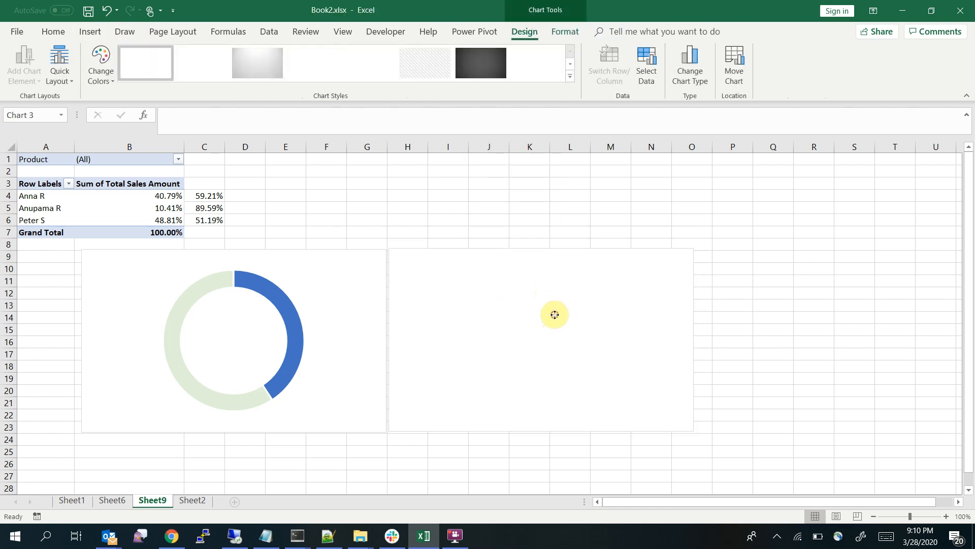
Add an unnamed series with the value 1 to the second chart's data source as its base ring
right_click(572, 285)
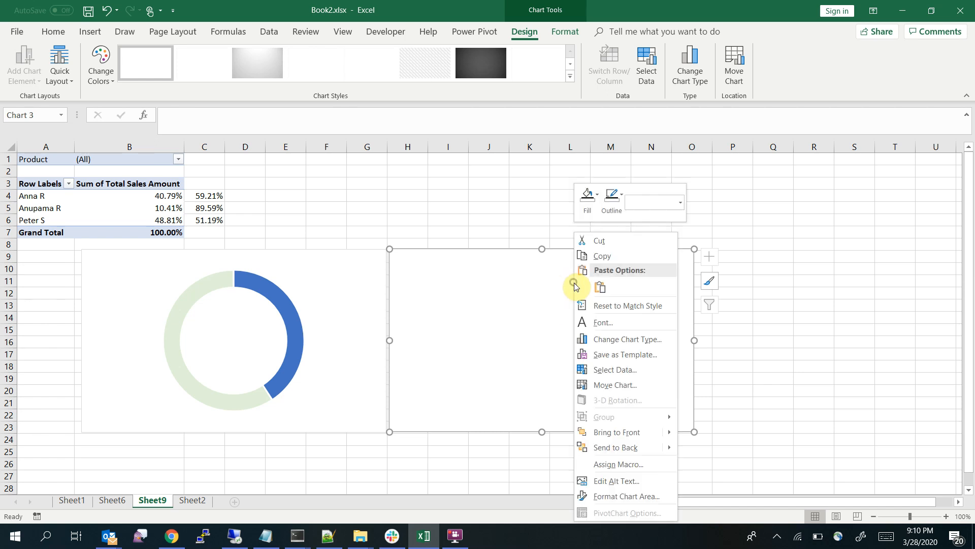
click(629, 368)
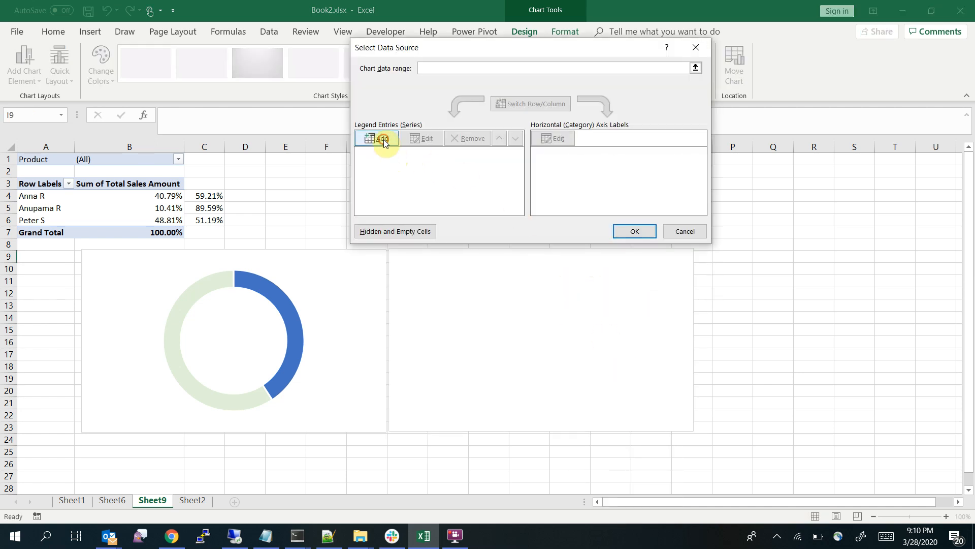
click(383, 139)
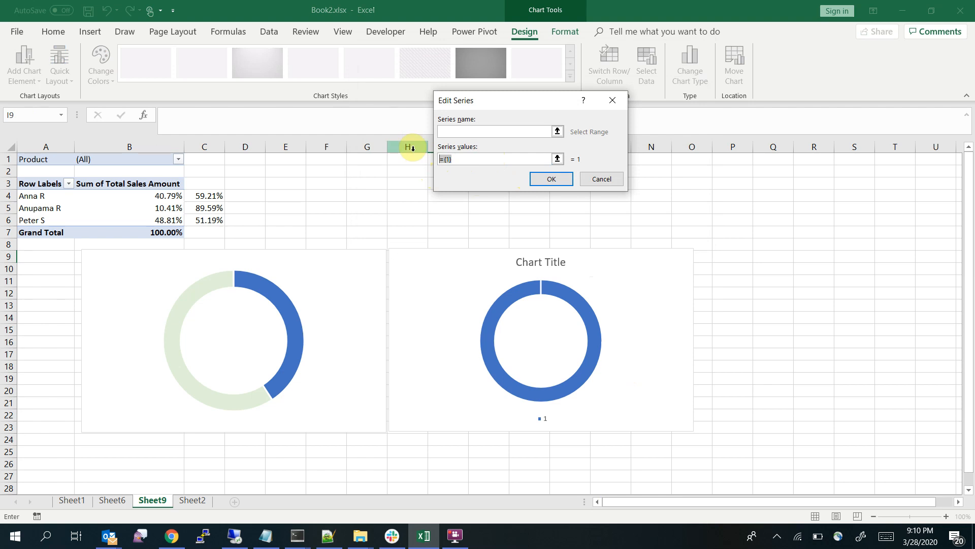
click(554, 179)
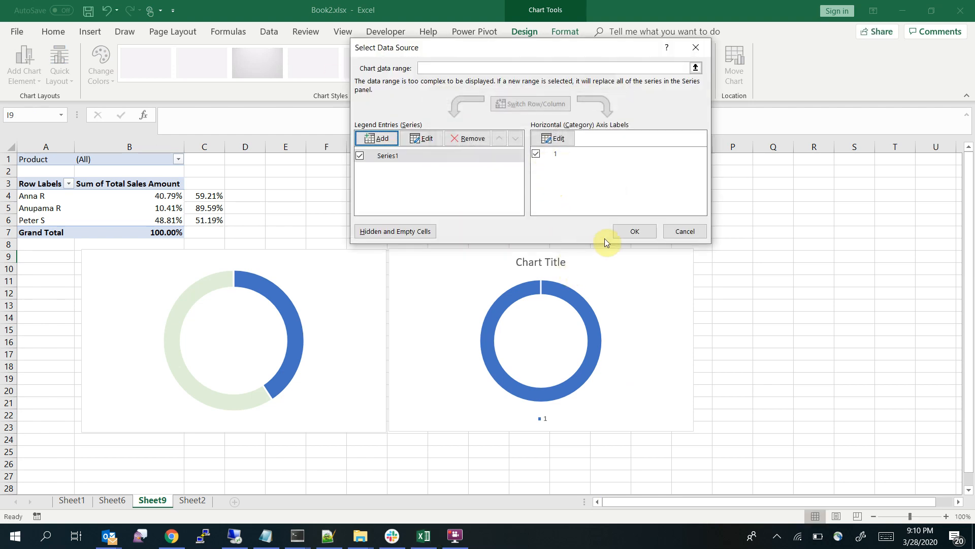
Add a second doughnut series named from cell A5 with values B5:C5 on Sheet9, and apply the data source
click(415, 139)
click(559, 130)
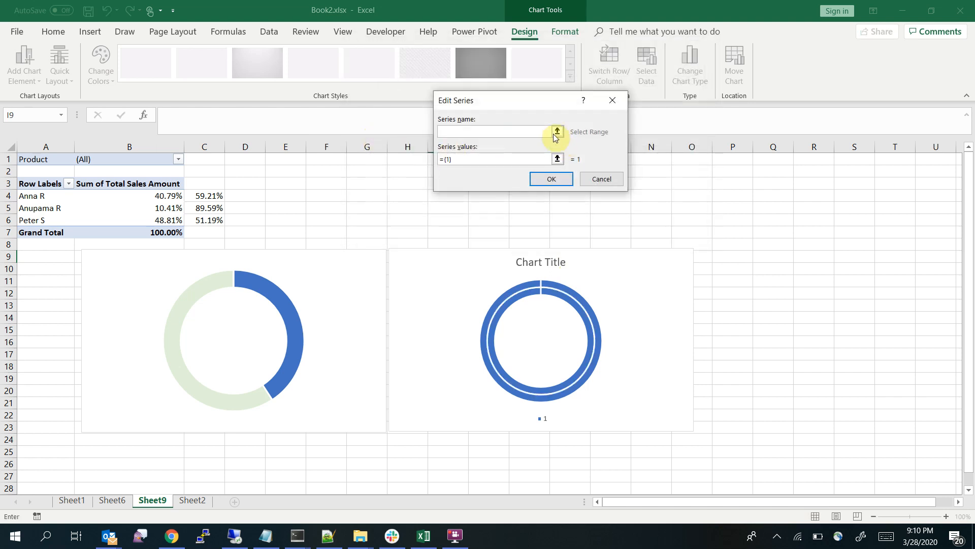
click(46, 209)
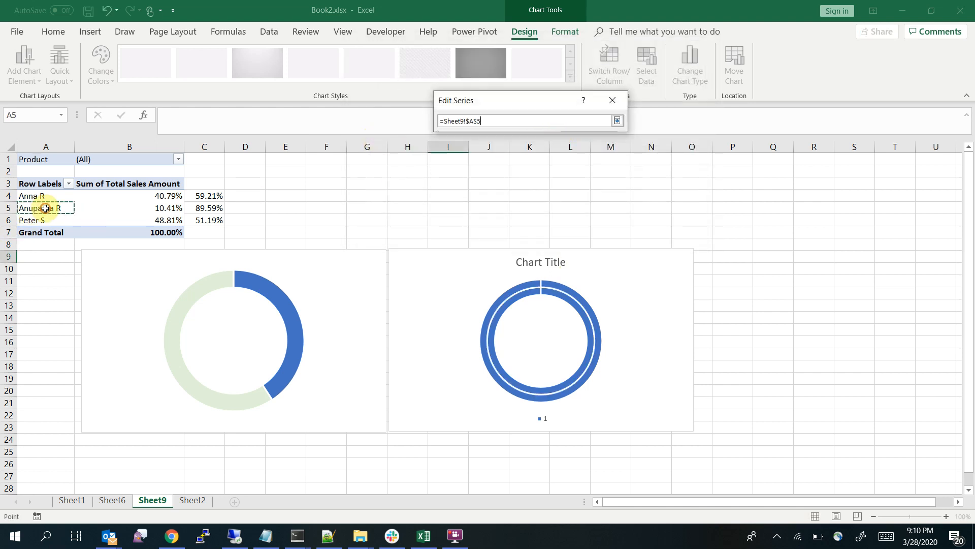
click(619, 120)
drag(529, 159, 413, 146)
key(BackSpace)
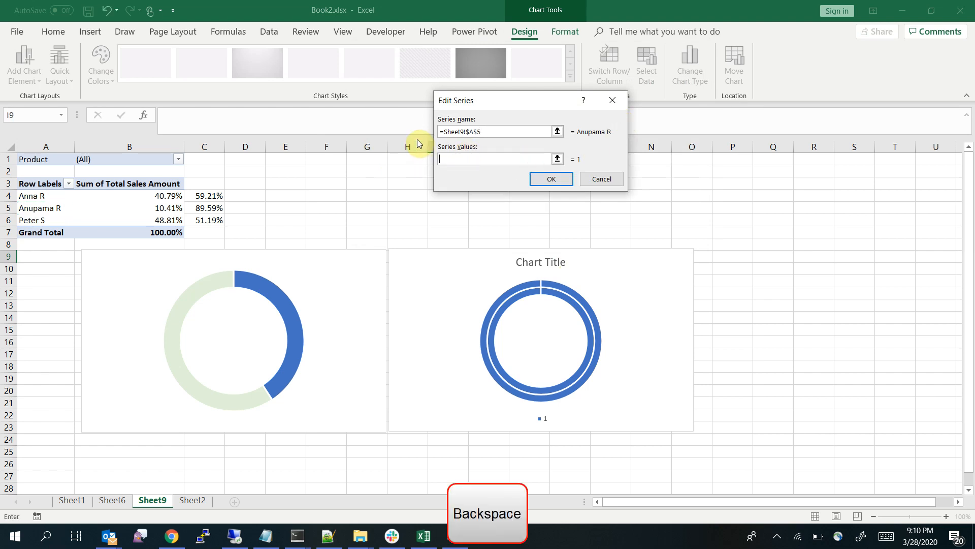
drag(163, 206, 212, 210)
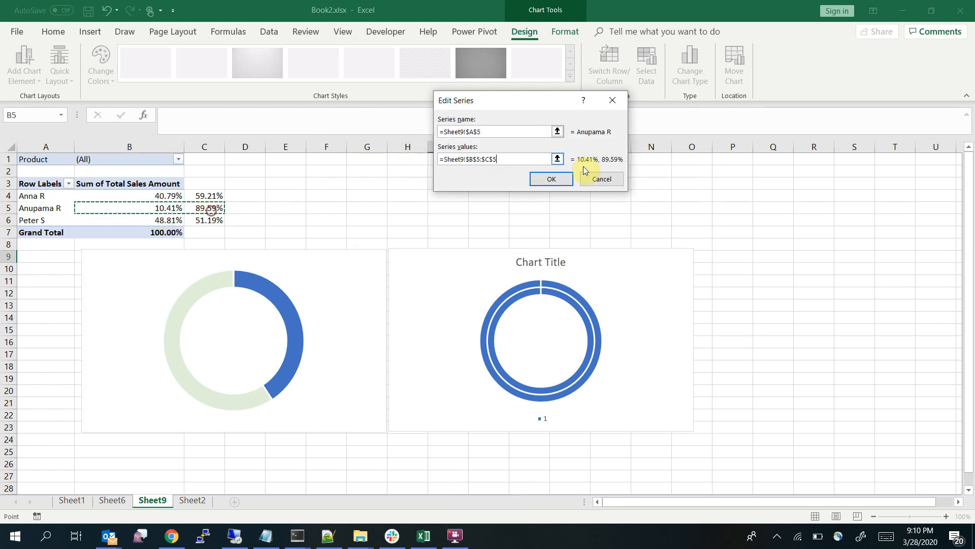
click(552, 179)
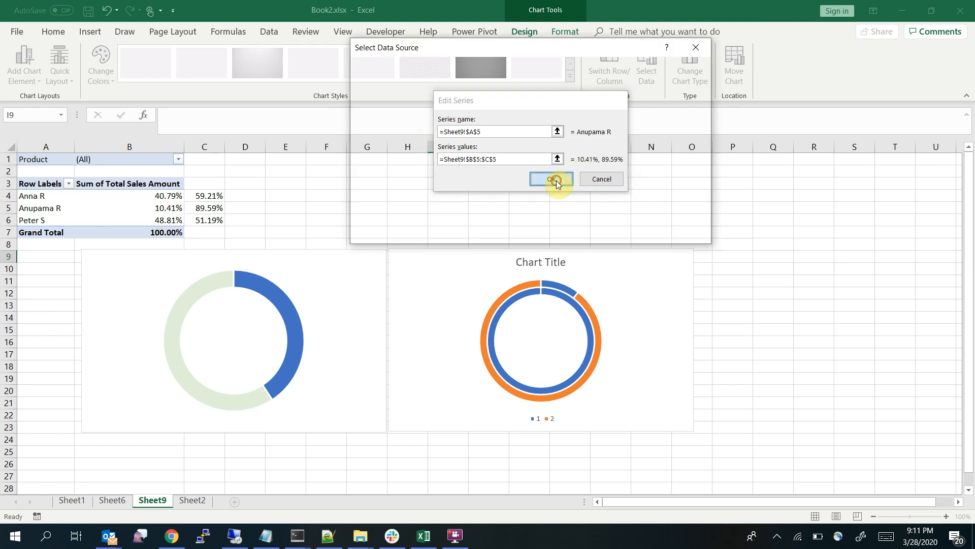
click(627, 233)
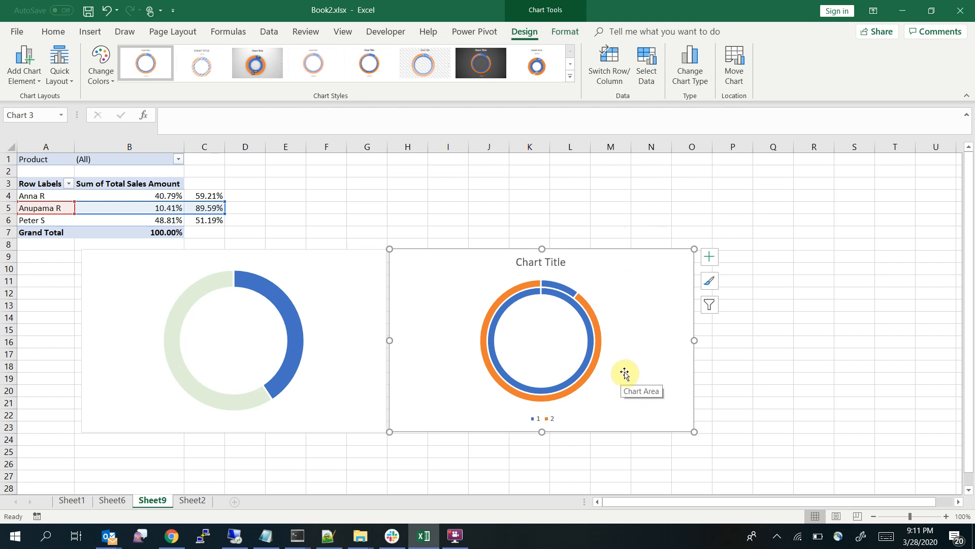
Fill the second chart's inner ring, the series with the value 1, with a light gray theme color
click(598, 346)
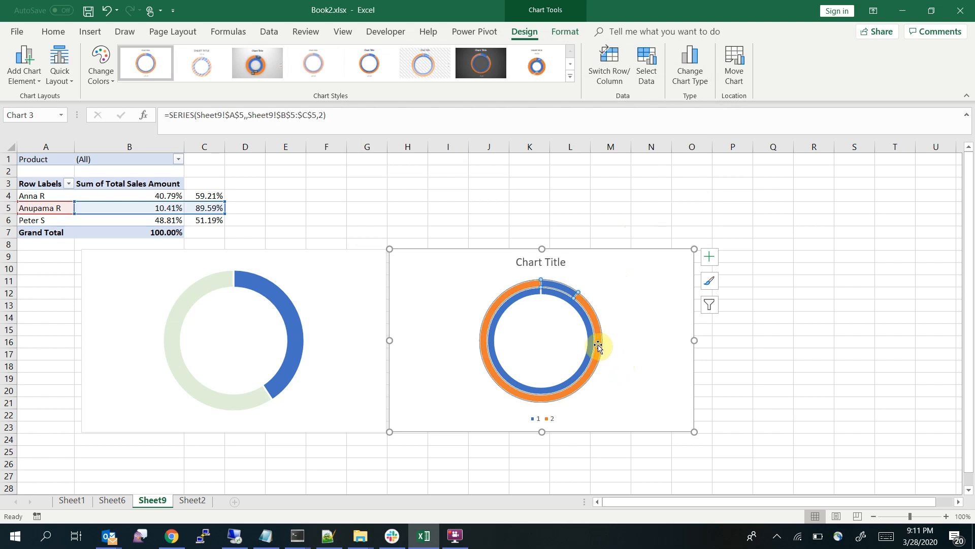
click(648, 338)
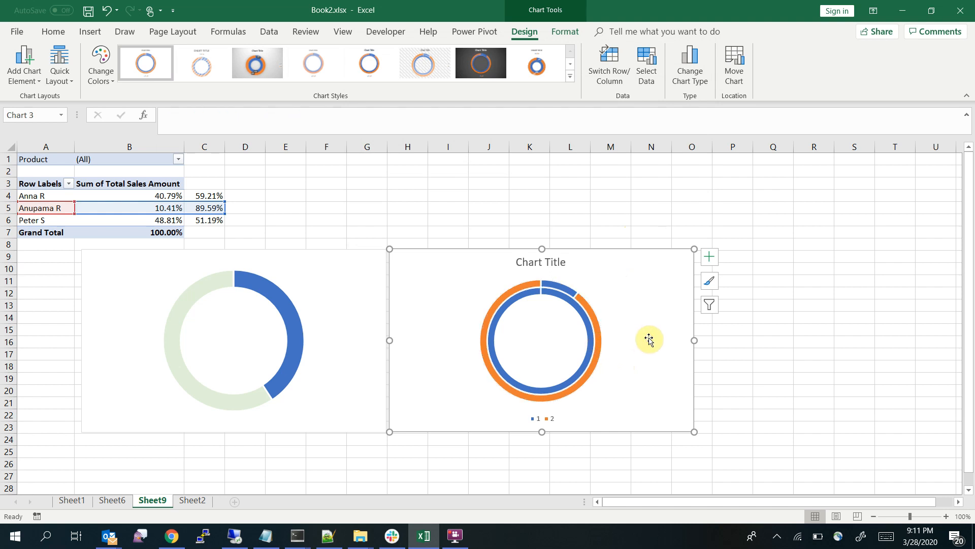
click(588, 325)
right_click(587, 325)
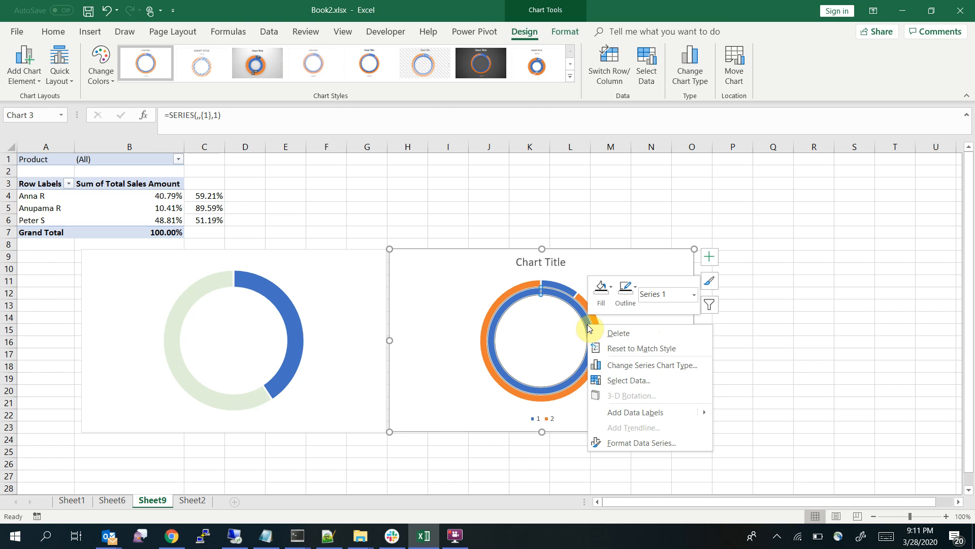
click(610, 288)
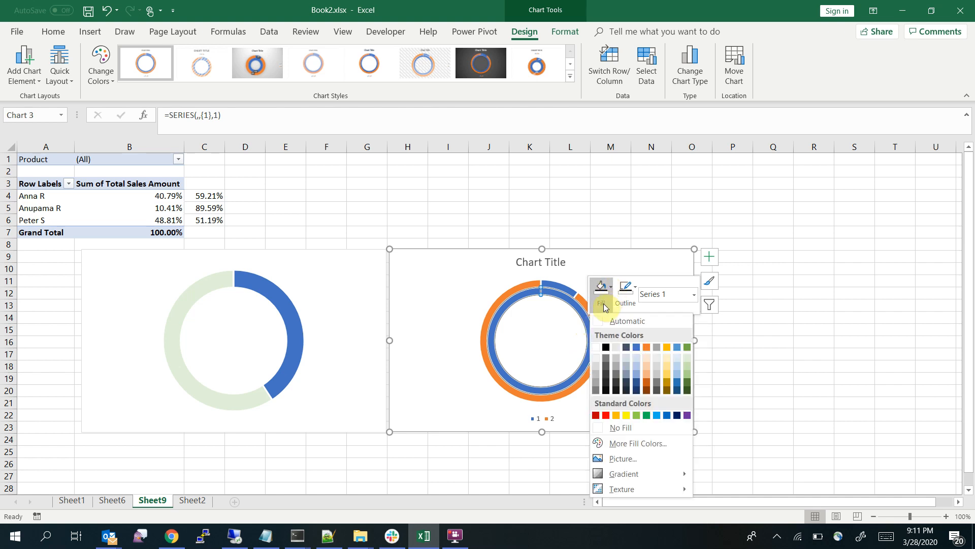
click(657, 366)
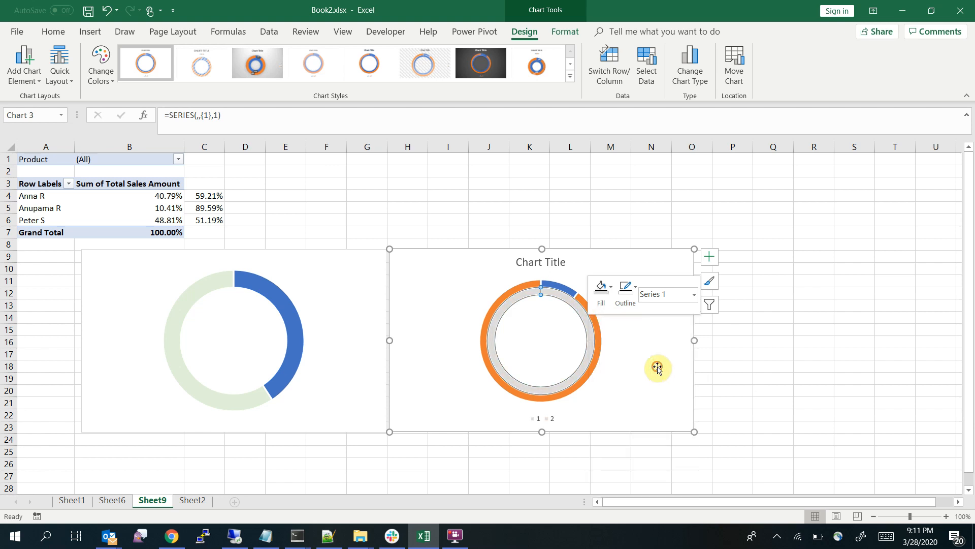
Fill the second salesperson's entire outer doughnut series with the theme color Gray, Accent 3, Darker 25%
click(598, 341)
right_click(600, 342)
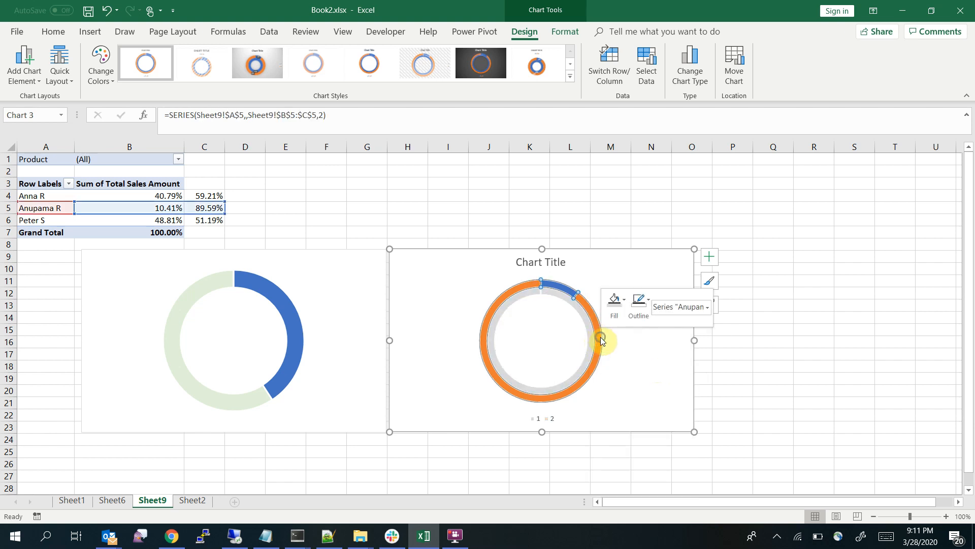
click(626, 307)
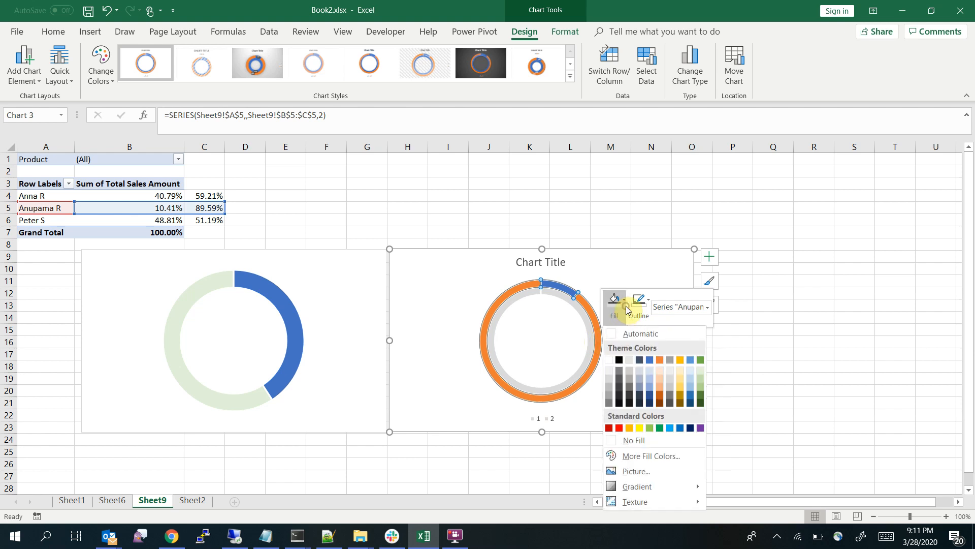
click(671, 395)
click(795, 330)
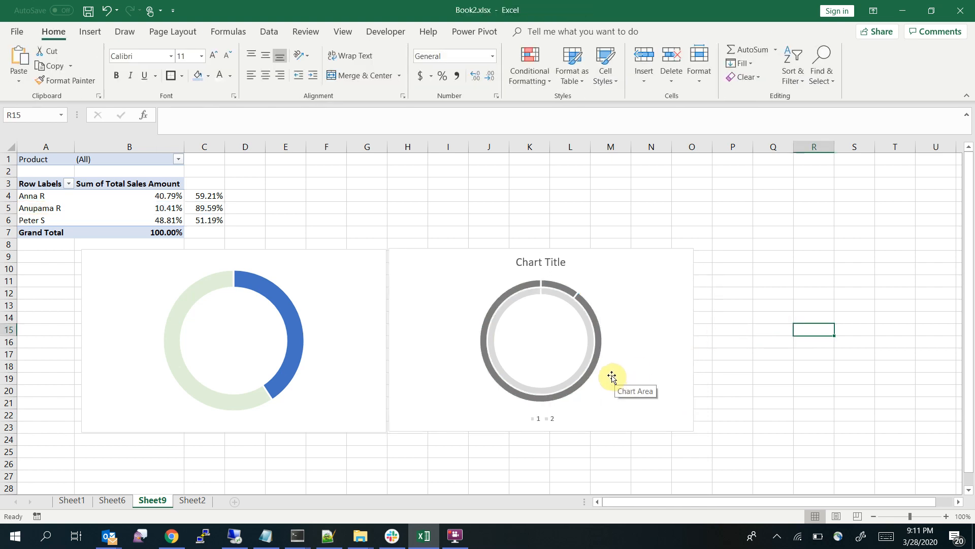
Open the second chart's data source and check the name and values of its base ring series
click(562, 287)
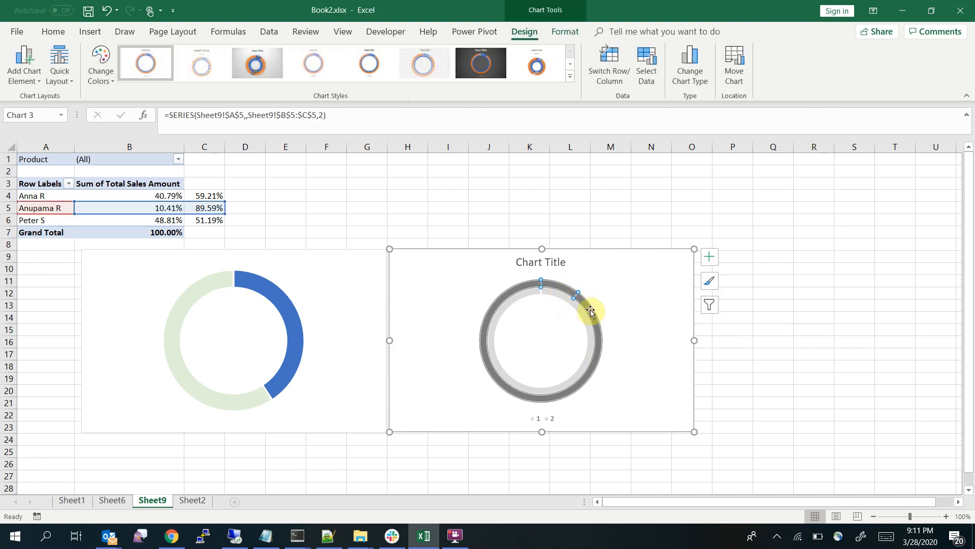
right_click(560, 288)
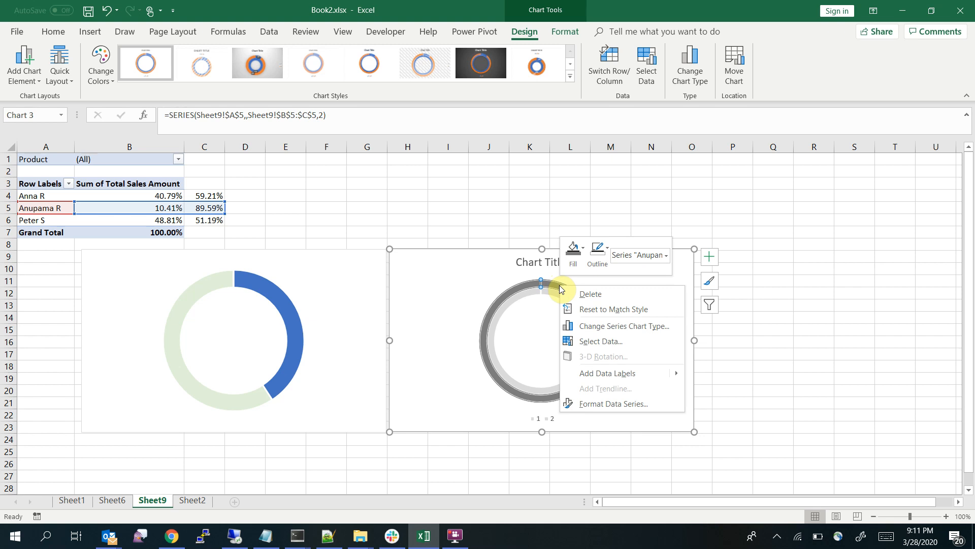
click(640, 339)
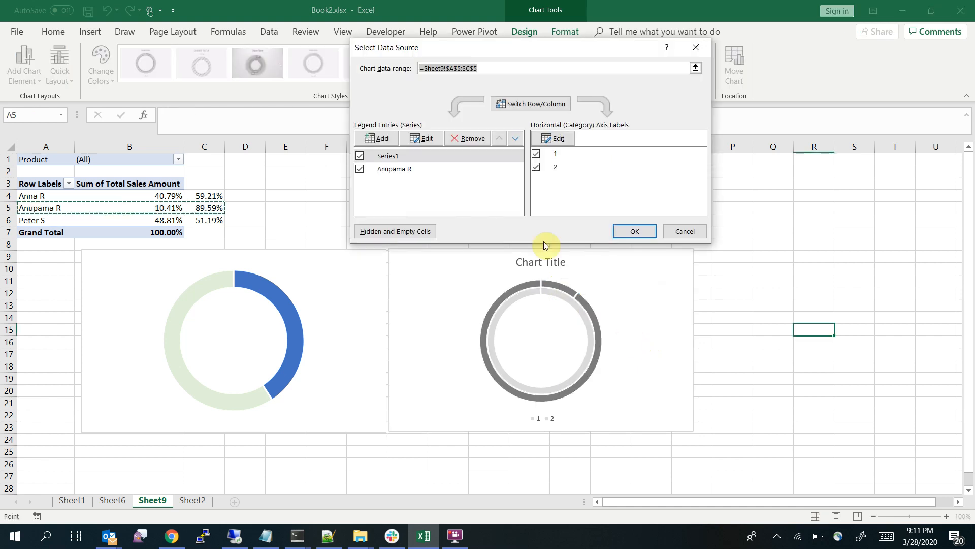
click(413, 169)
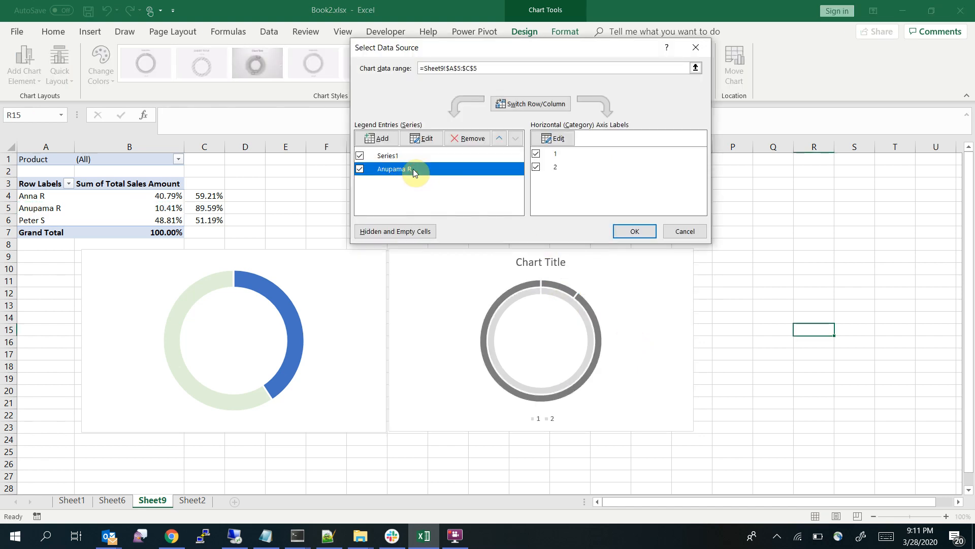
click(406, 160)
click(416, 138)
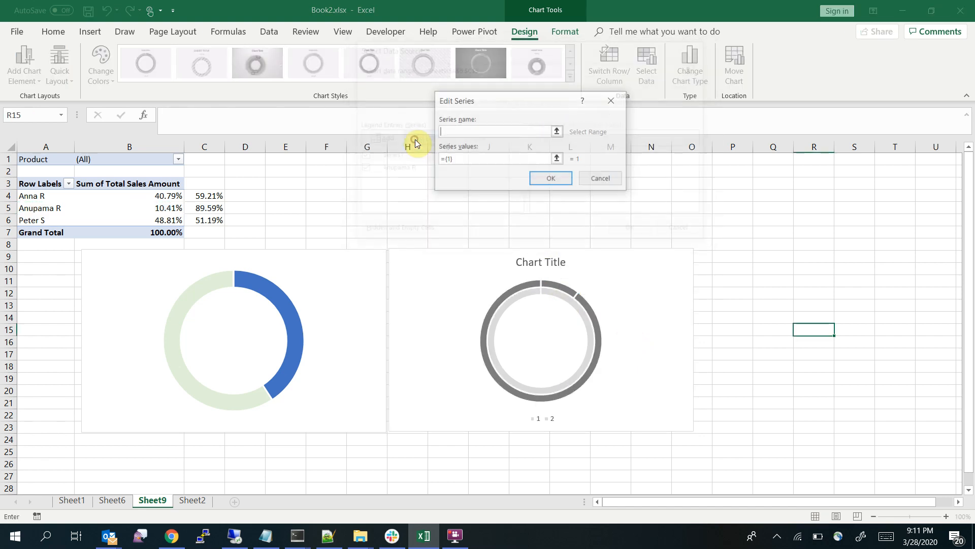
click(562, 178)
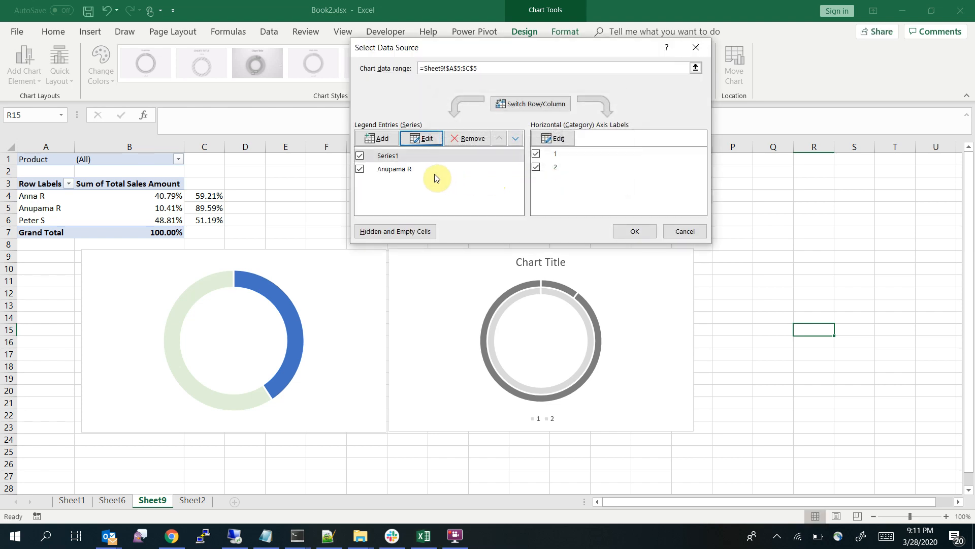
Reselect cells B5:C5 as the values of the second salesperson's series and apply the data source
click(416, 169)
click(416, 143)
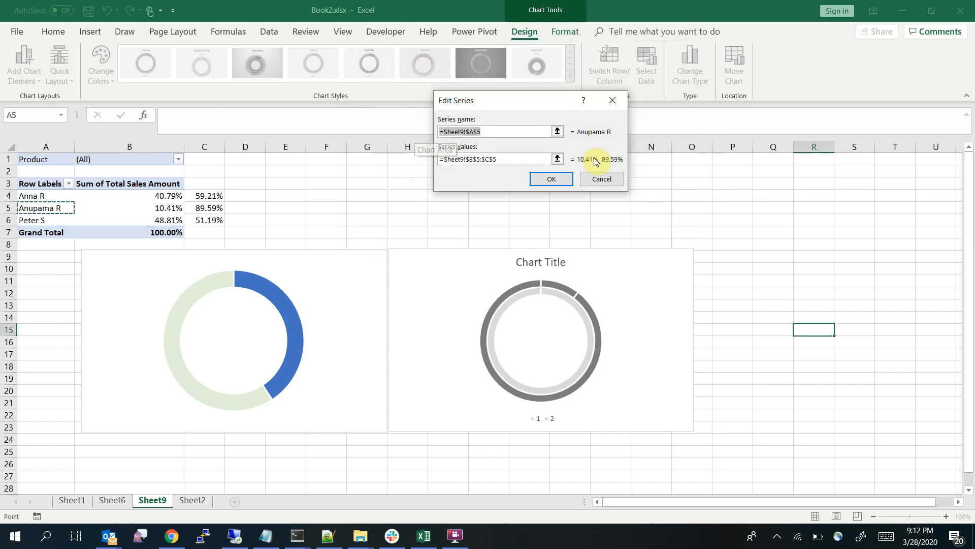
click(559, 157)
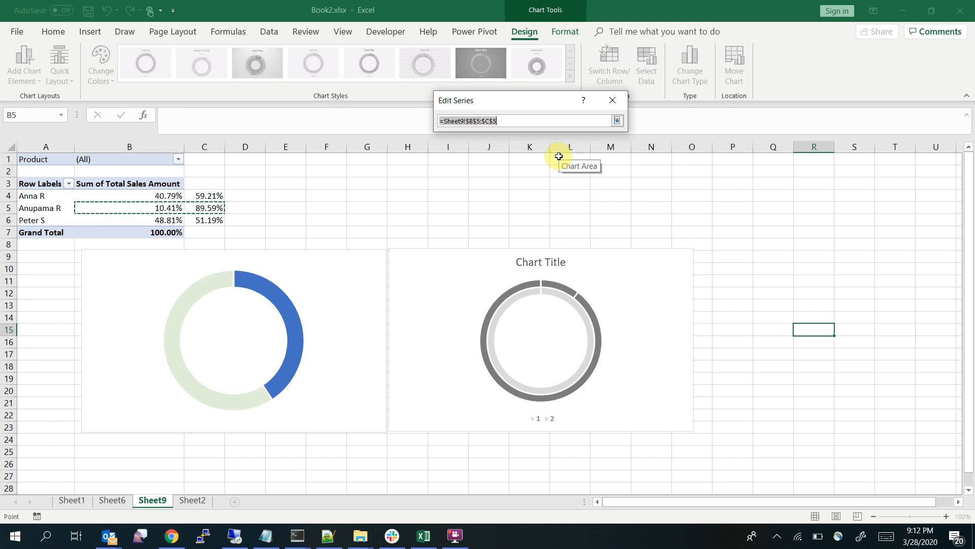
click(616, 121)
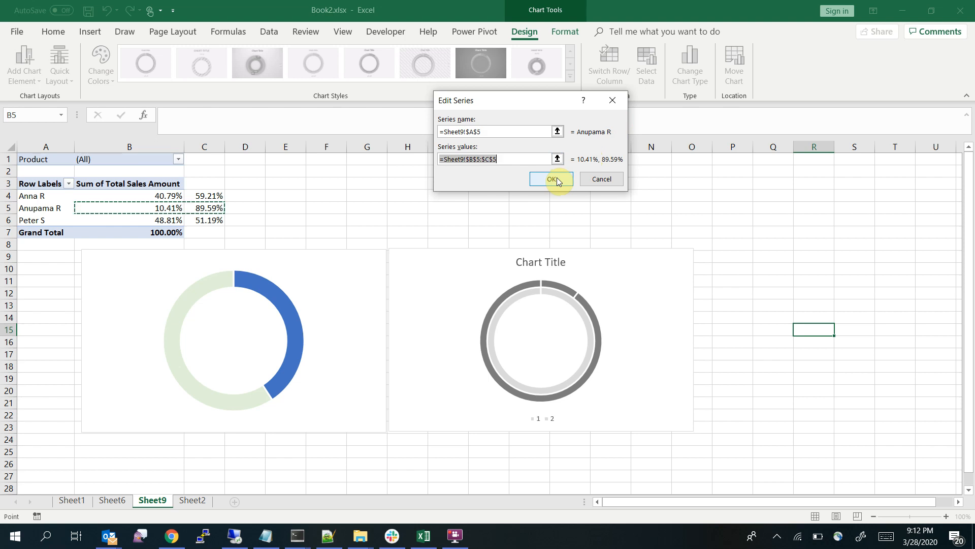
key(BackSpace)
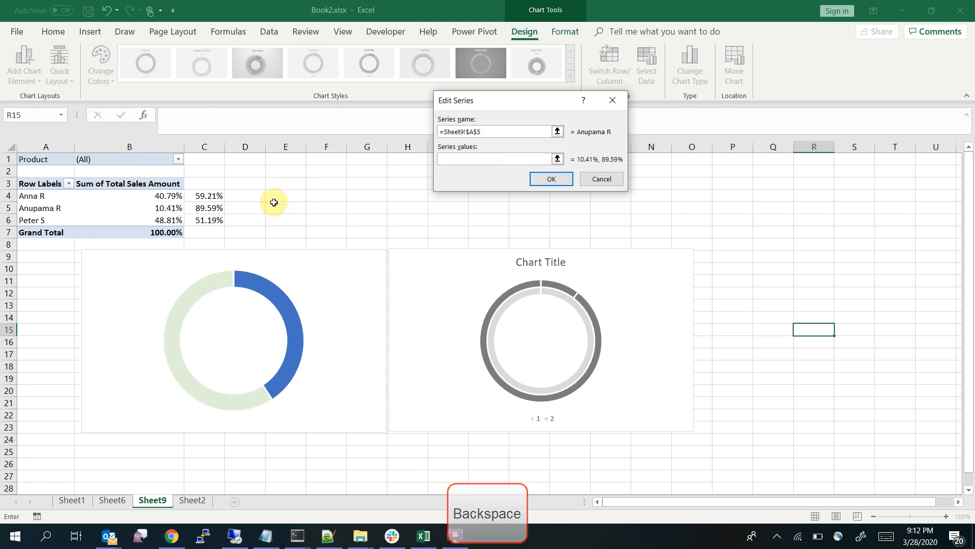
drag(170, 209, 209, 211)
click(559, 179)
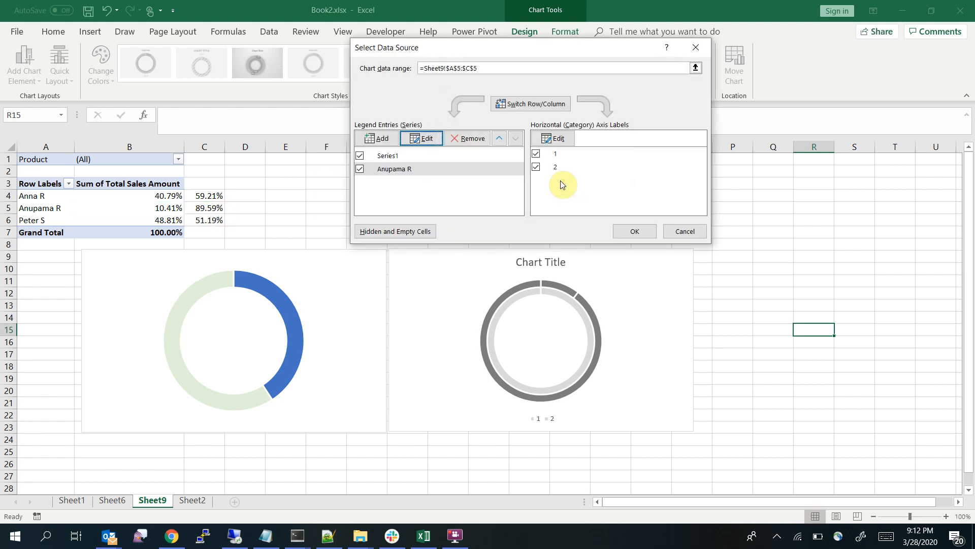
click(635, 231)
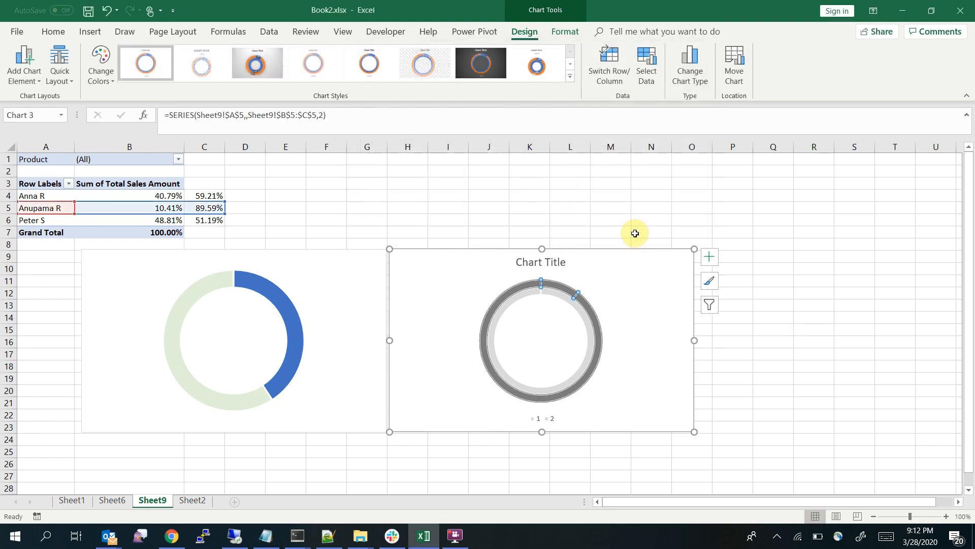
Plot the second salesperson's doughnut series on the secondary axis of the second chart
click(659, 292)
click(576, 347)
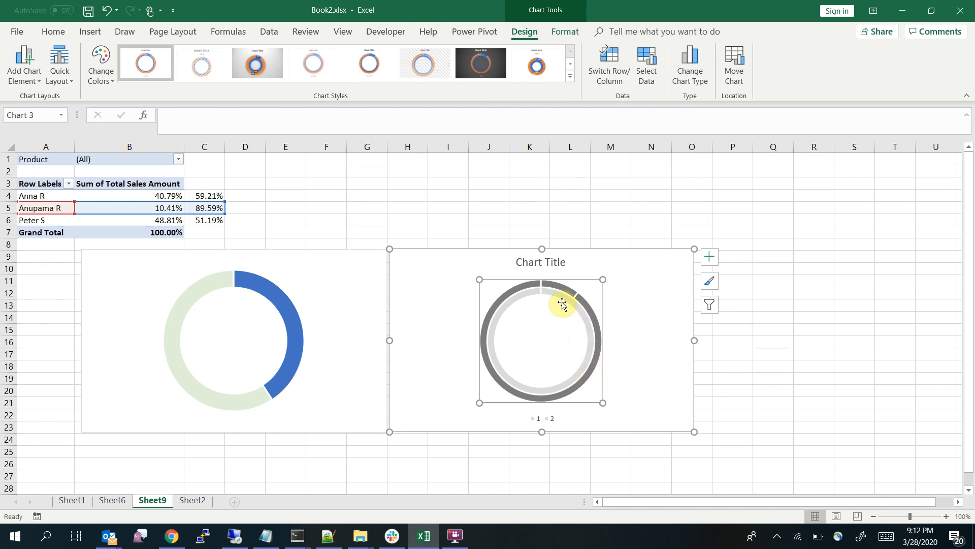
click(595, 196)
click(559, 287)
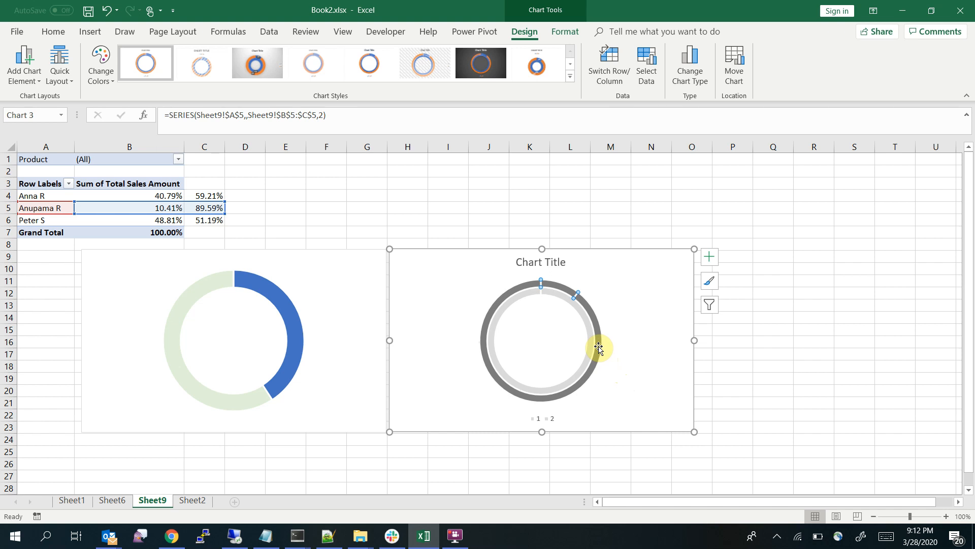
right_click(598, 347)
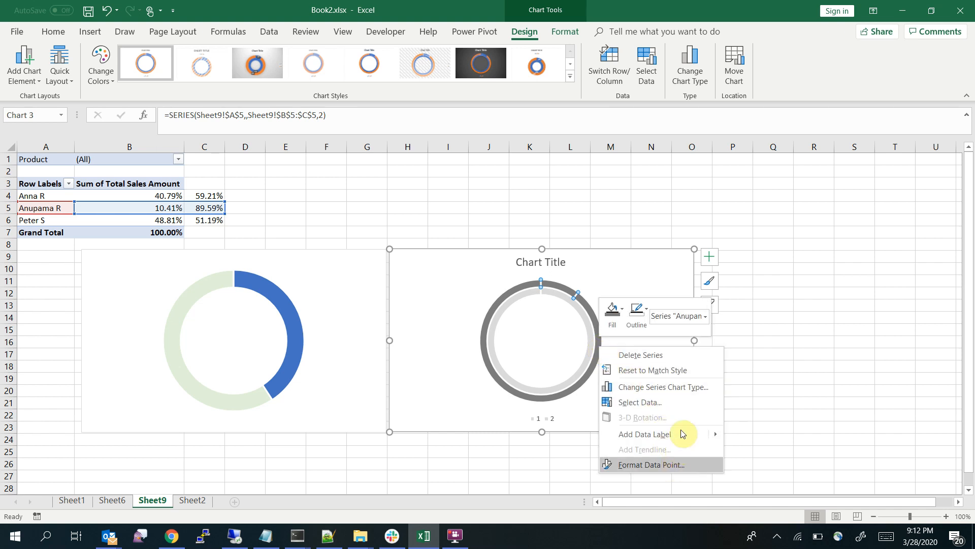
click(686, 388)
click(653, 369)
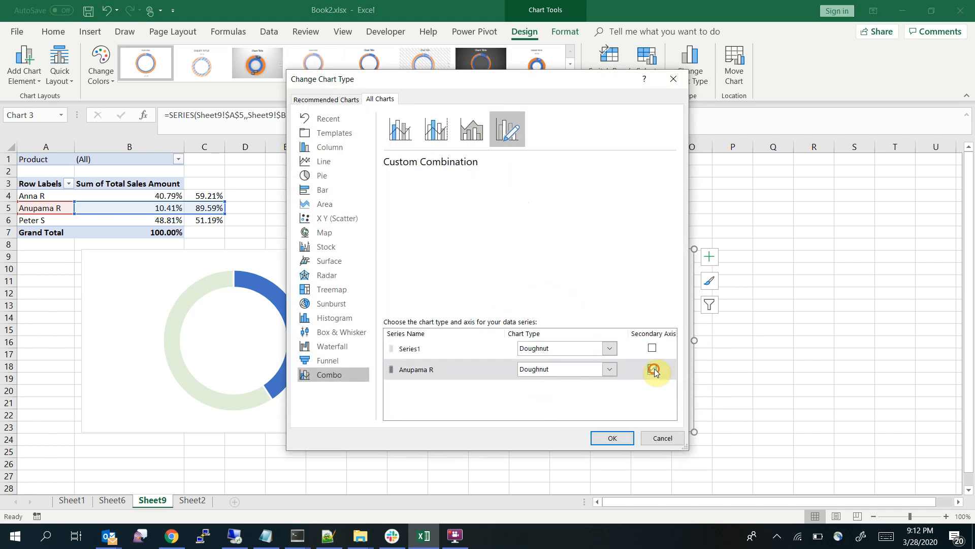
click(612, 438)
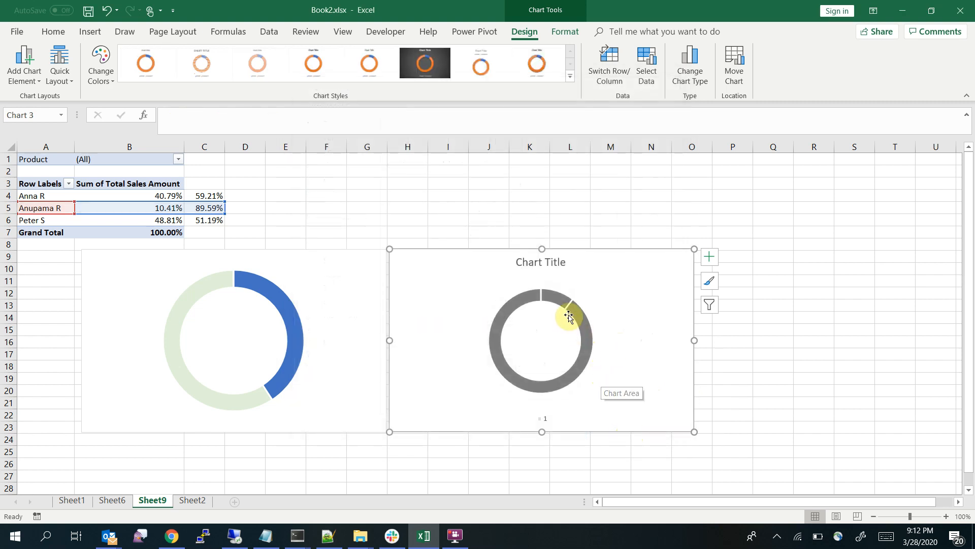
click(553, 299)
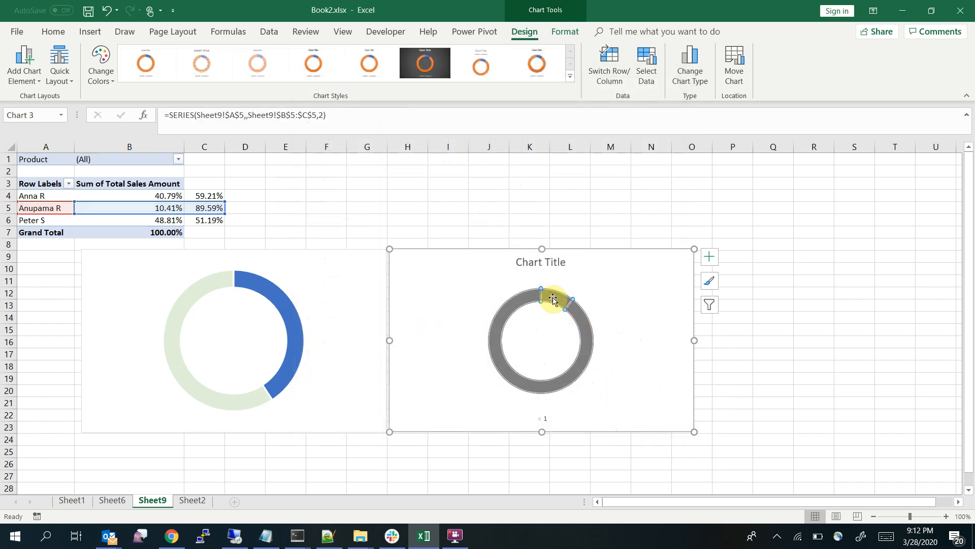
right_click(553, 299)
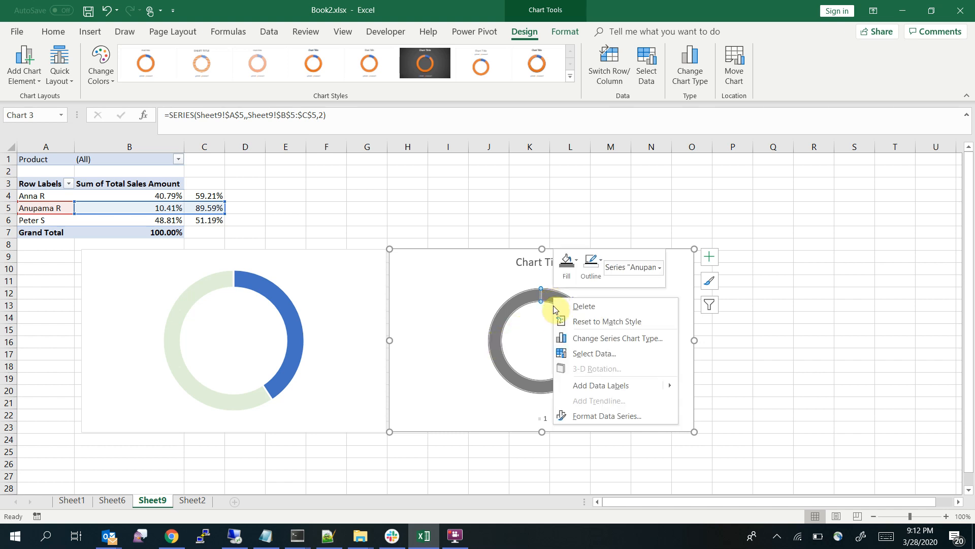
click(591, 275)
click(567, 264)
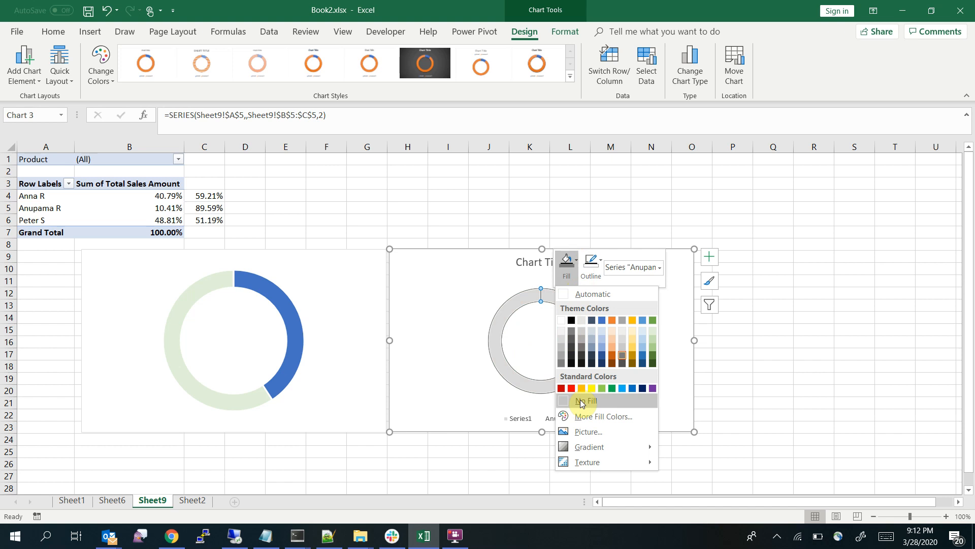
click(795, 376)
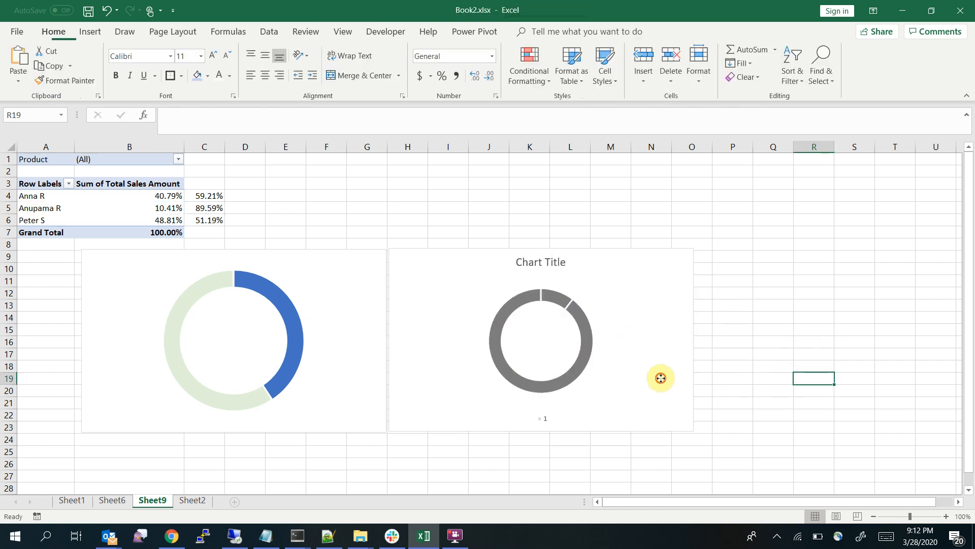
Set only the small upper segment of the second chart's dark gray doughnut to No Fill
click(660, 378)
click(560, 299)
click(558, 301)
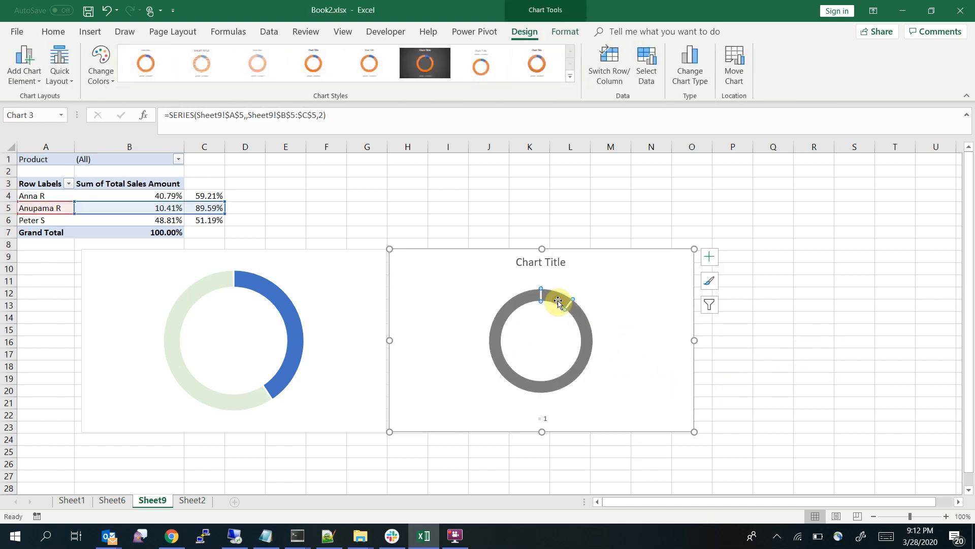
right_click(558, 302)
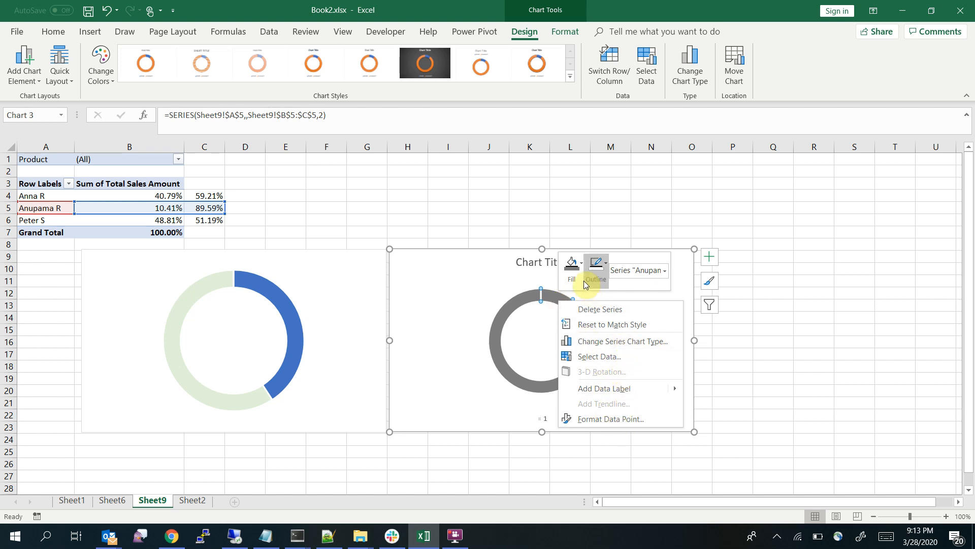
click(572, 265)
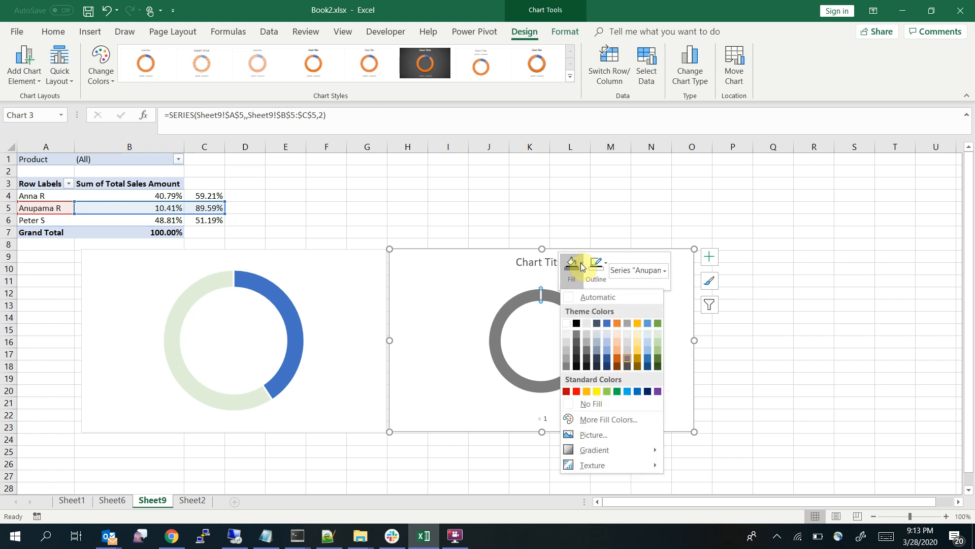
click(582, 404)
click(776, 347)
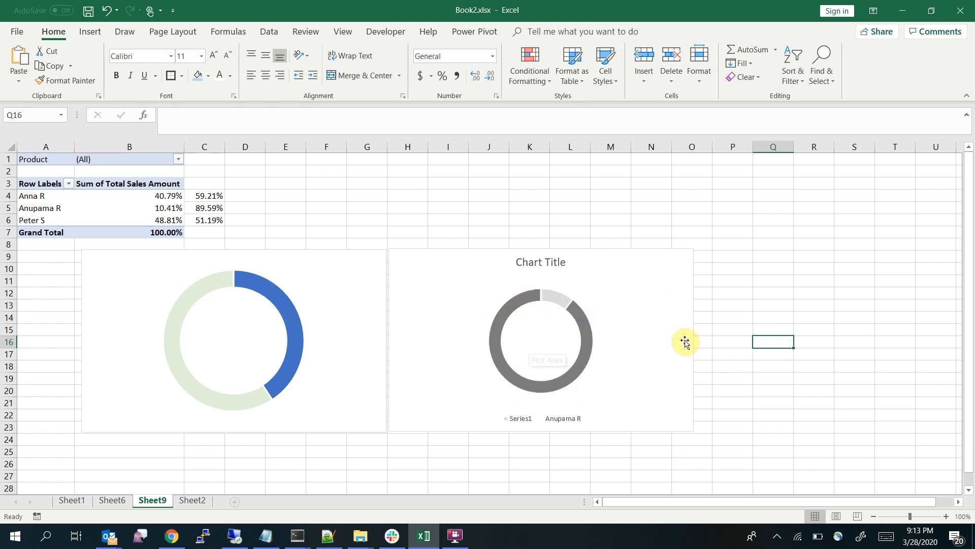
Delete the legend and the chart title from the second doughnut chart
click(562, 418)
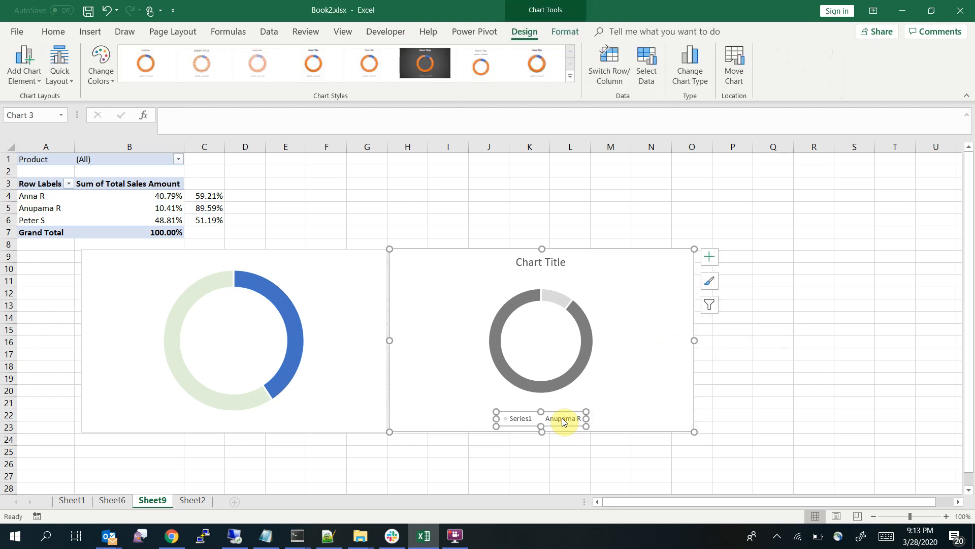
key(Delete)
click(540, 261)
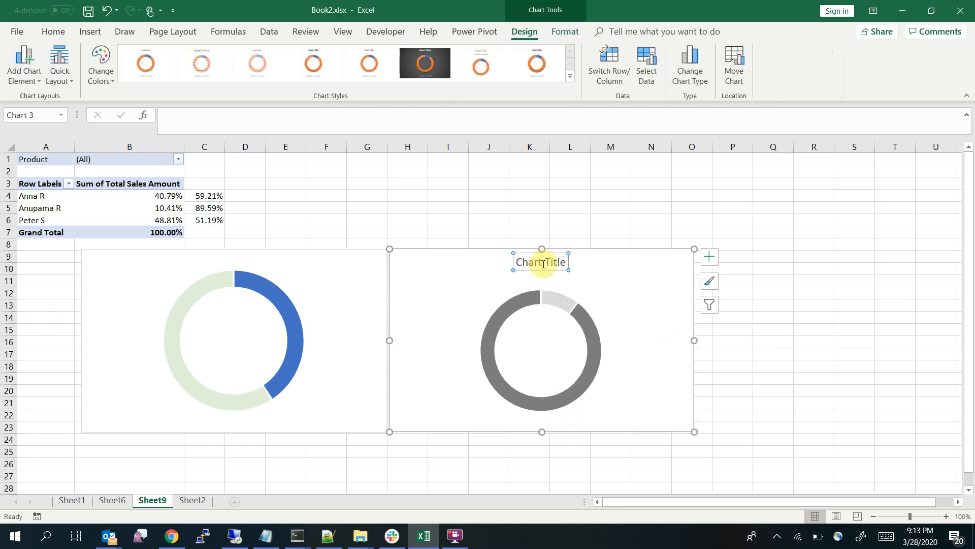
key(Delete)
click(819, 328)
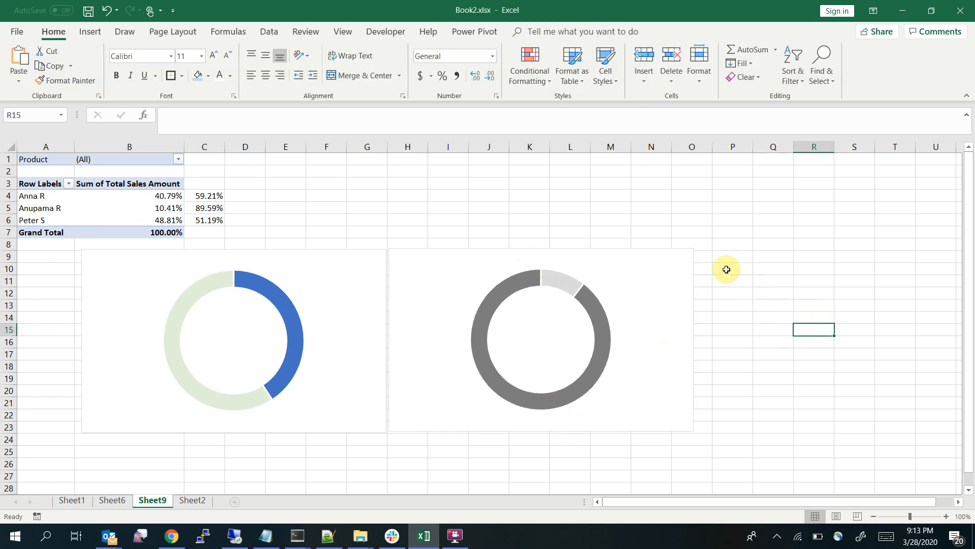
Insert a third, empty doughnut chart on Sheet9 and place it to the right of the second chart
click(721, 253)
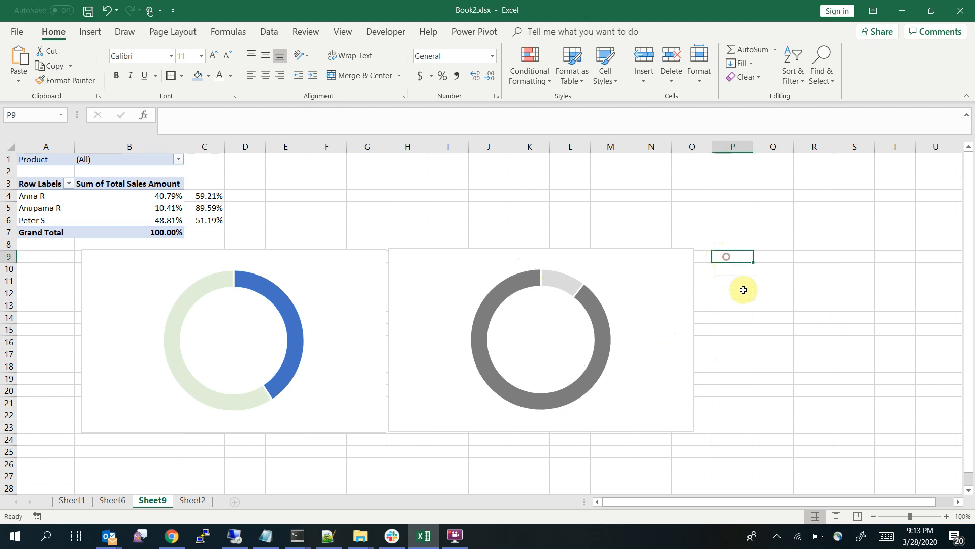
click(89, 33)
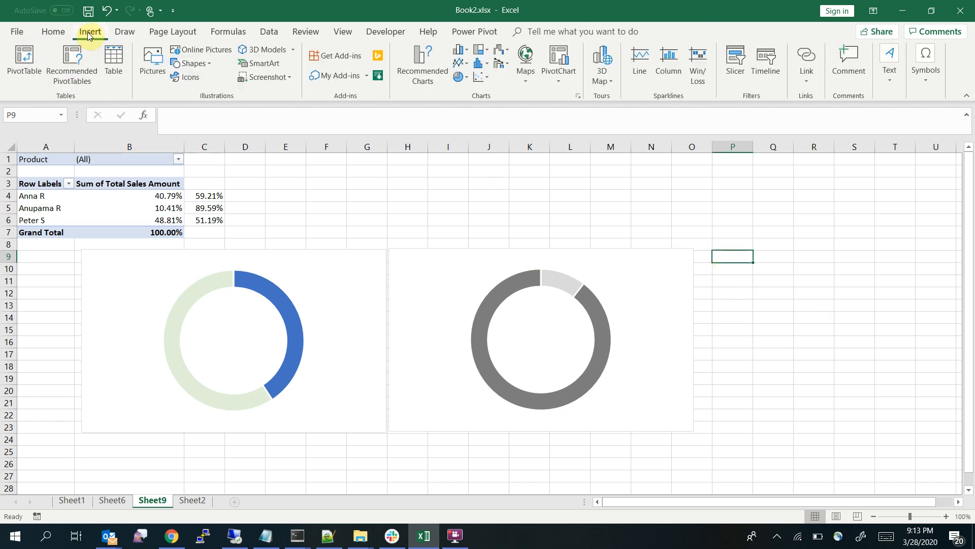
click(465, 79)
click(477, 213)
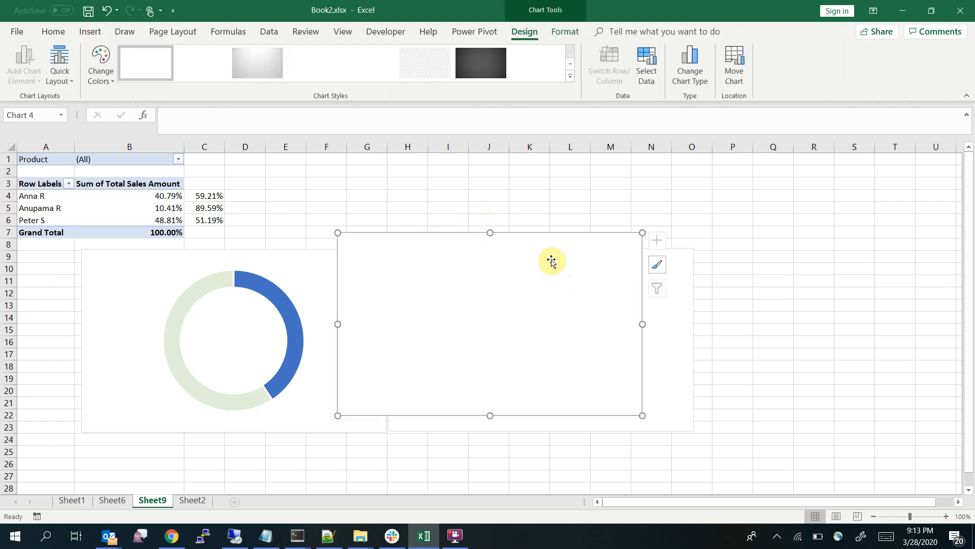
drag(775, 274, 923, 280)
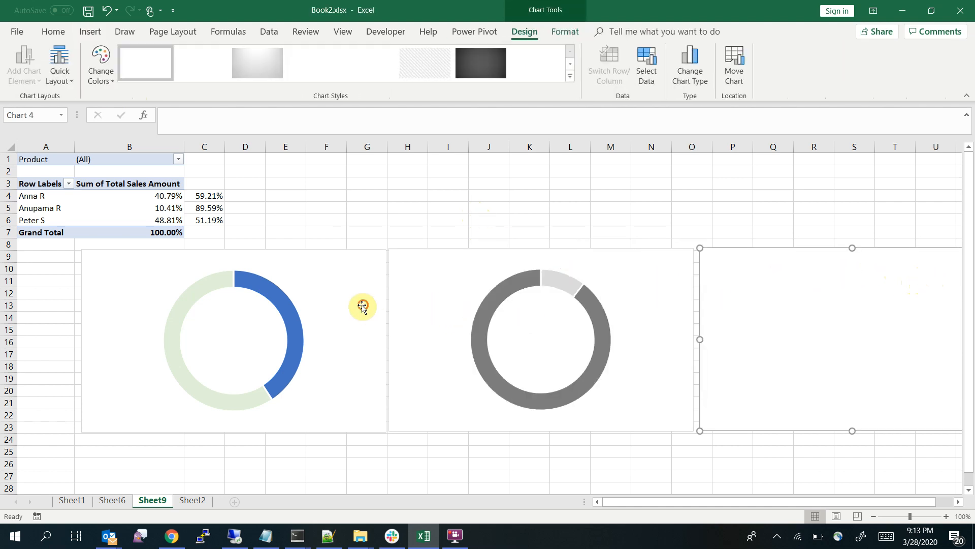
Arrange the three charts side by side below the pivot table, starting at the sheet's left edge
drag(363, 305, 296, 305)
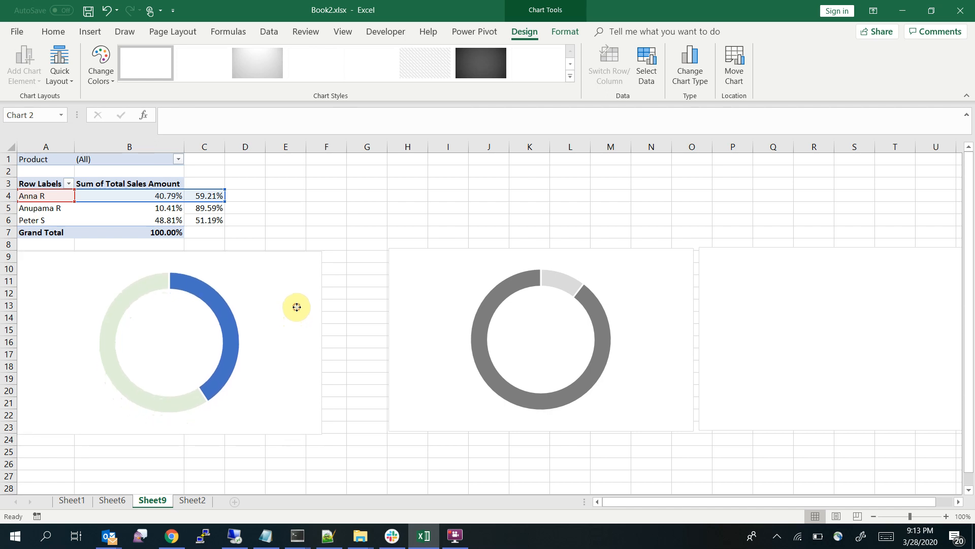
drag(459, 276, 395, 277)
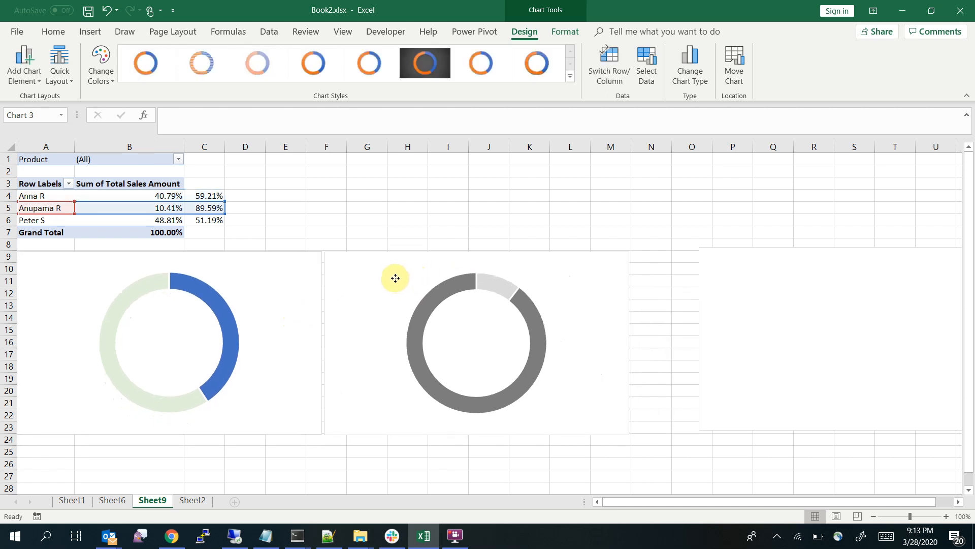
drag(736, 266, 663, 271)
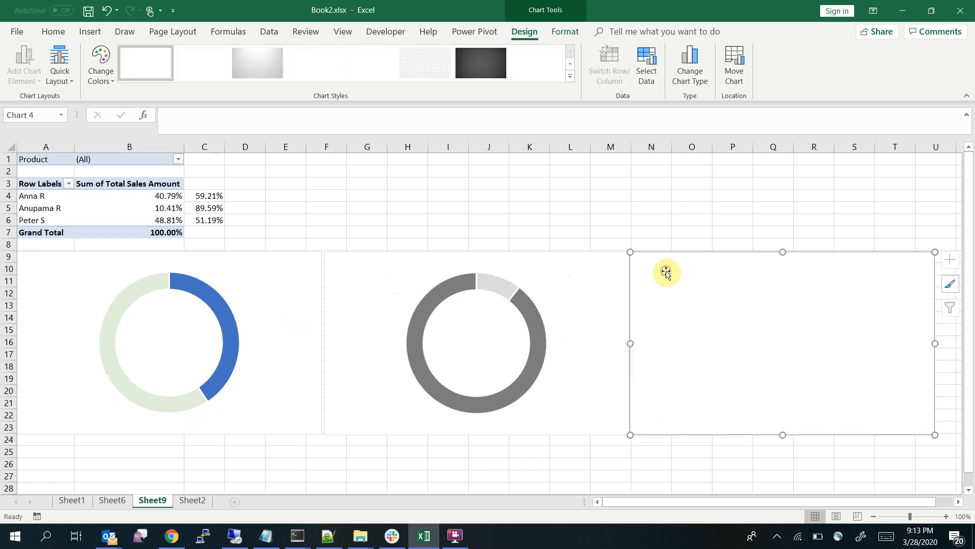
Add an unnamed series with the default value {1} to the empty third chart's data source
right_click(727, 304)
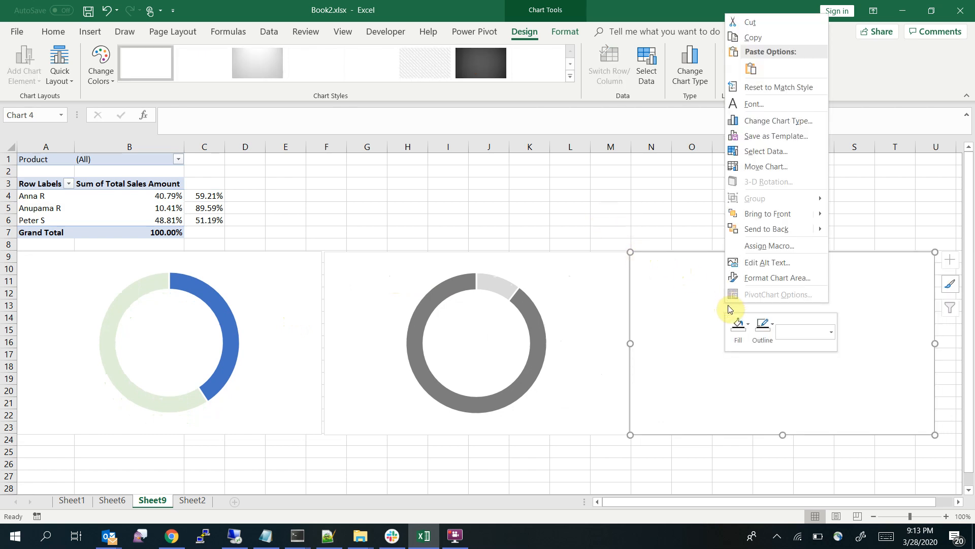
click(792, 153)
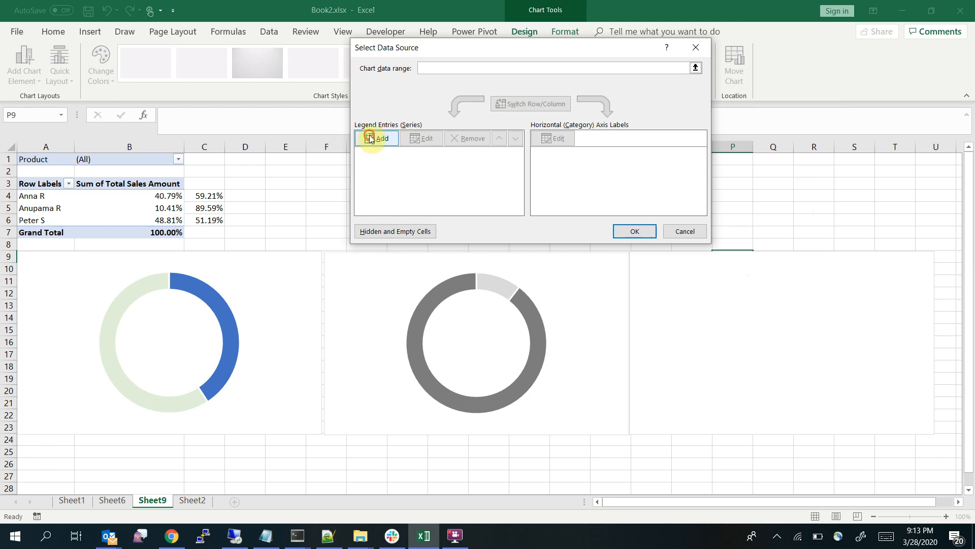
click(370, 138)
click(492, 161)
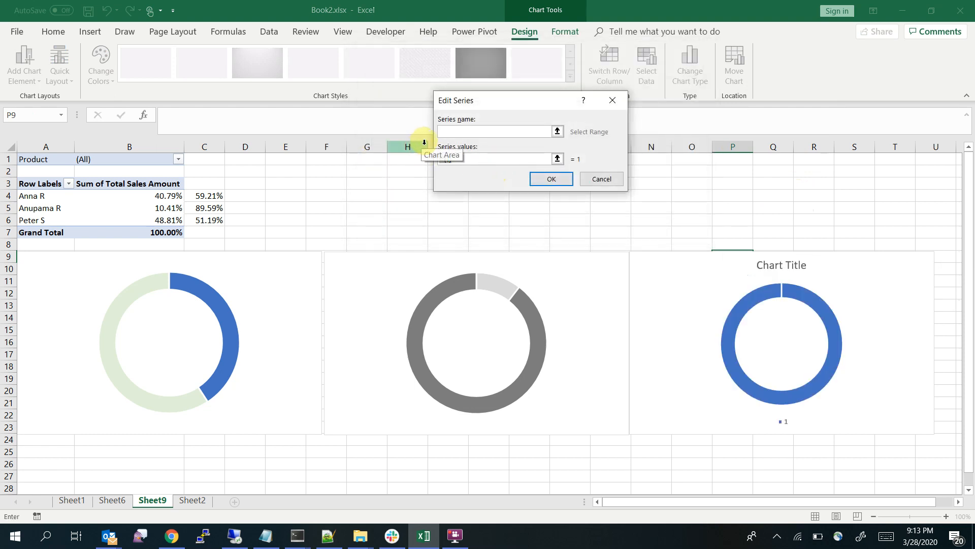
click(551, 178)
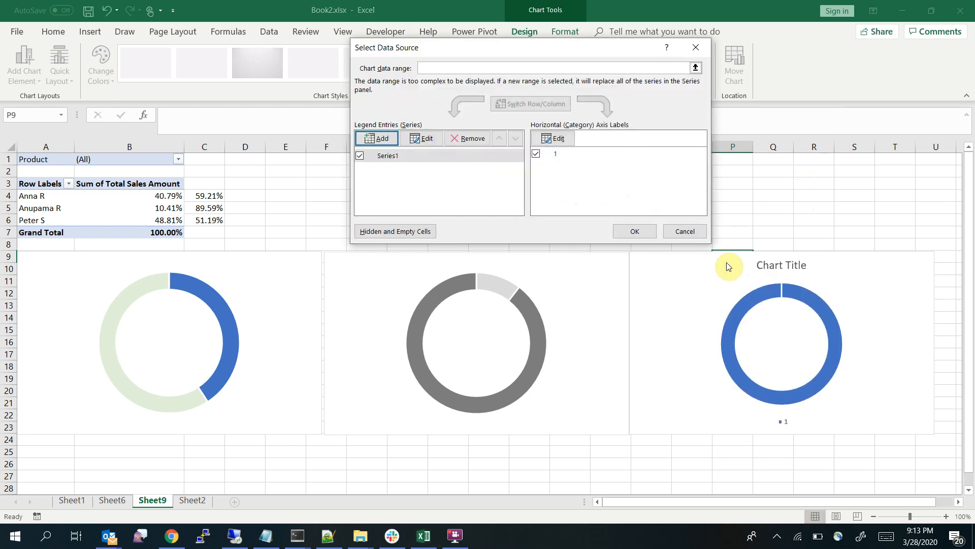
Add a second series to the third chart, named from cell A6 with values from B6:C6, and accept the data source
click(376, 137)
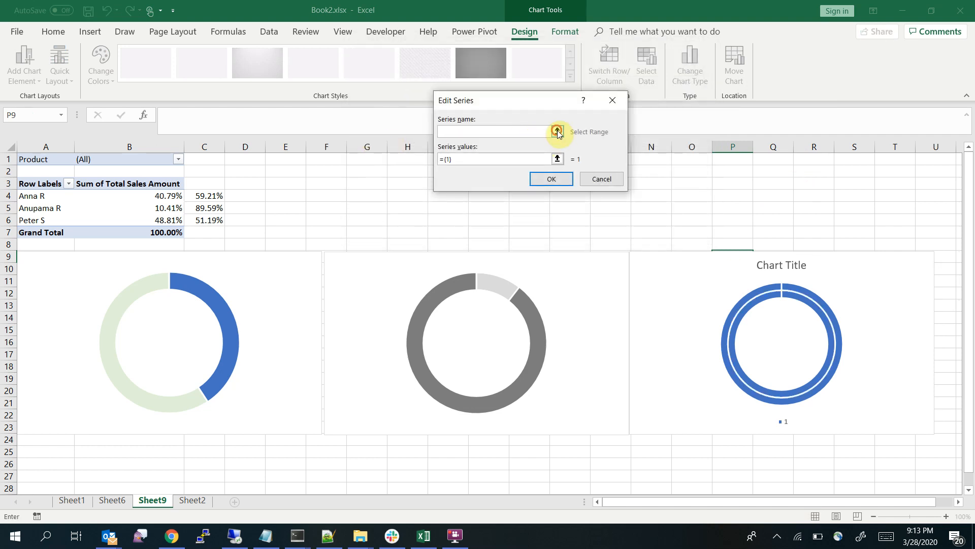
click(557, 131)
click(41, 221)
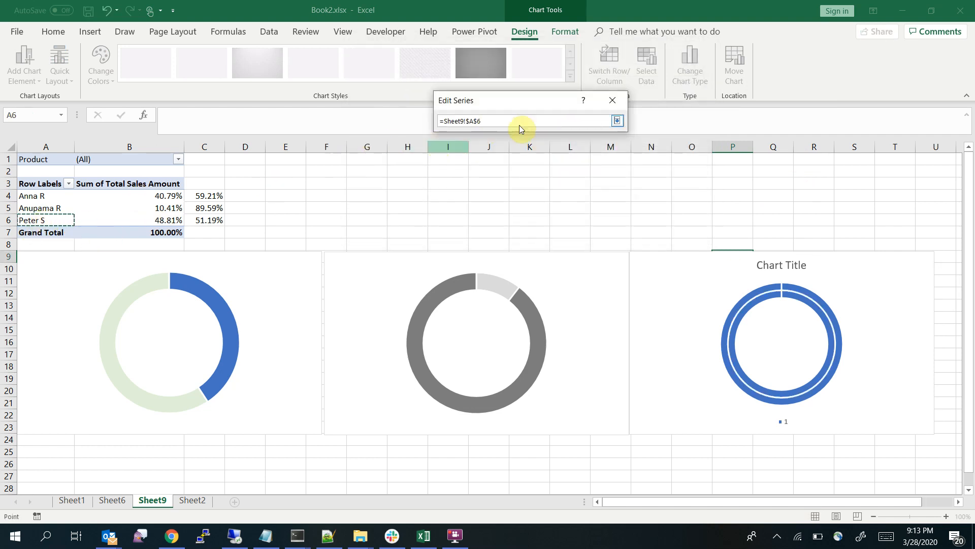
click(617, 120)
click(559, 160)
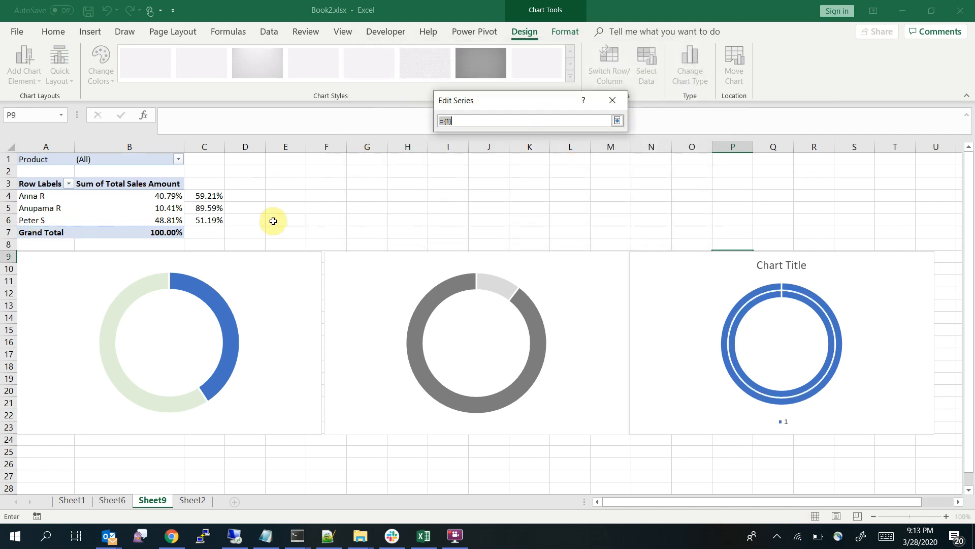
drag(169, 220, 209, 220)
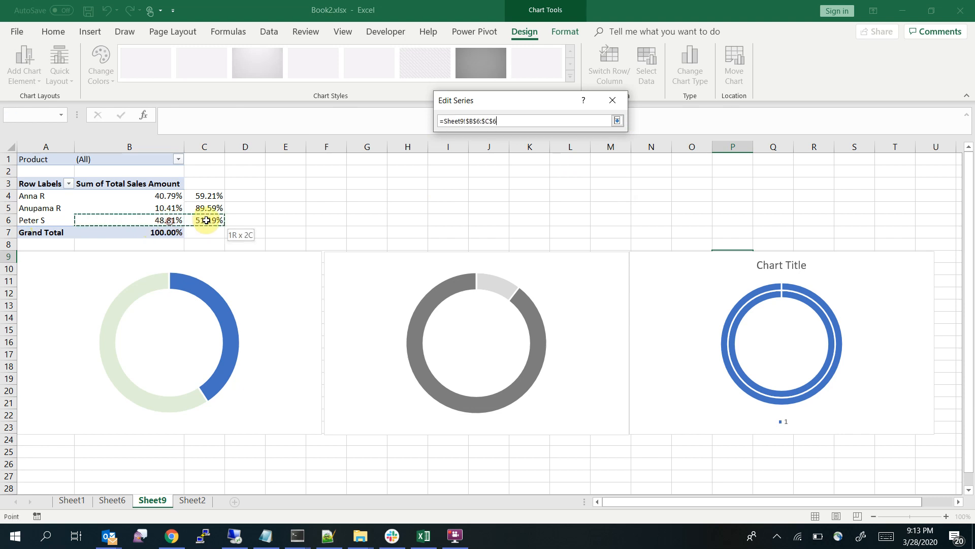
click(617, 121)
click(559, 178)
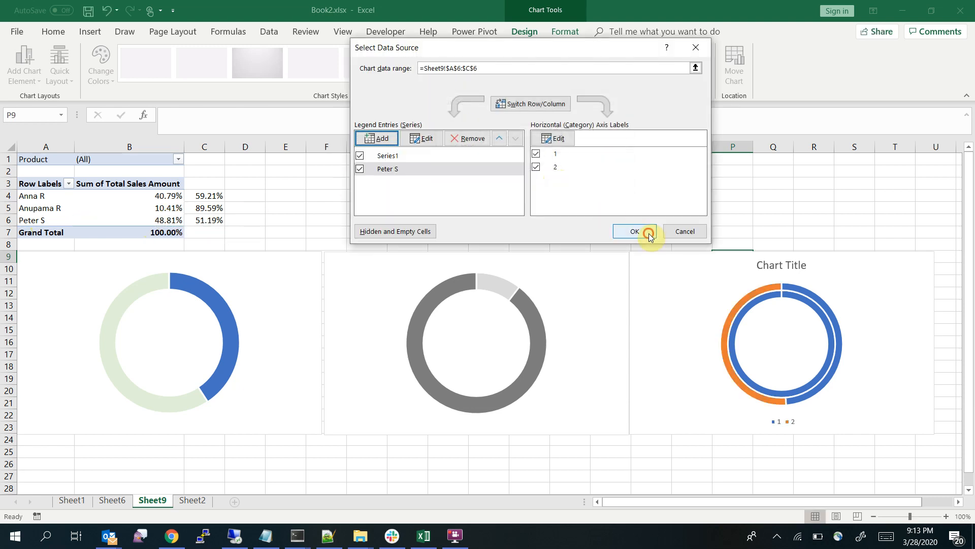
click(649, 235)
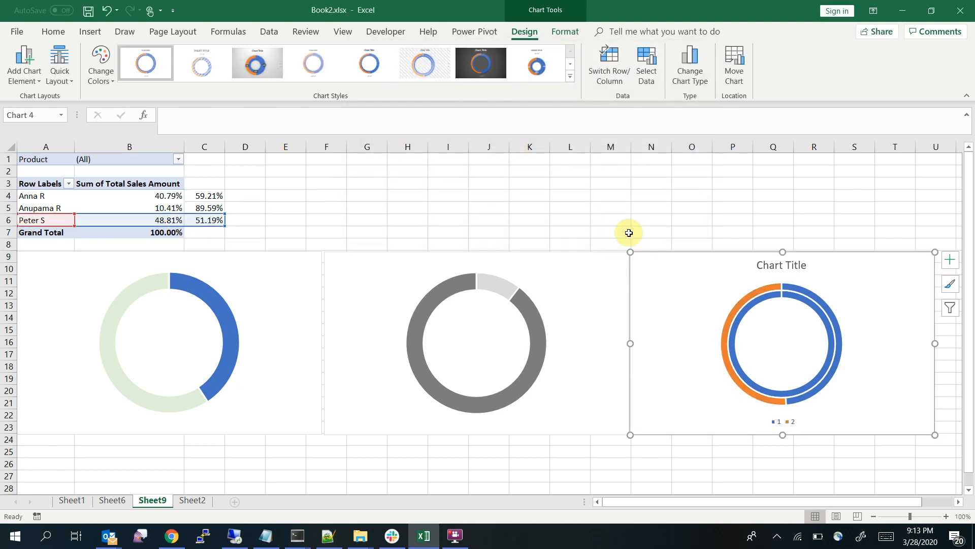
Fill the inner ring (Series 1) of the third doughnut chart with the lightest orange theme color
click(803, 303)
right_click(804, 300)
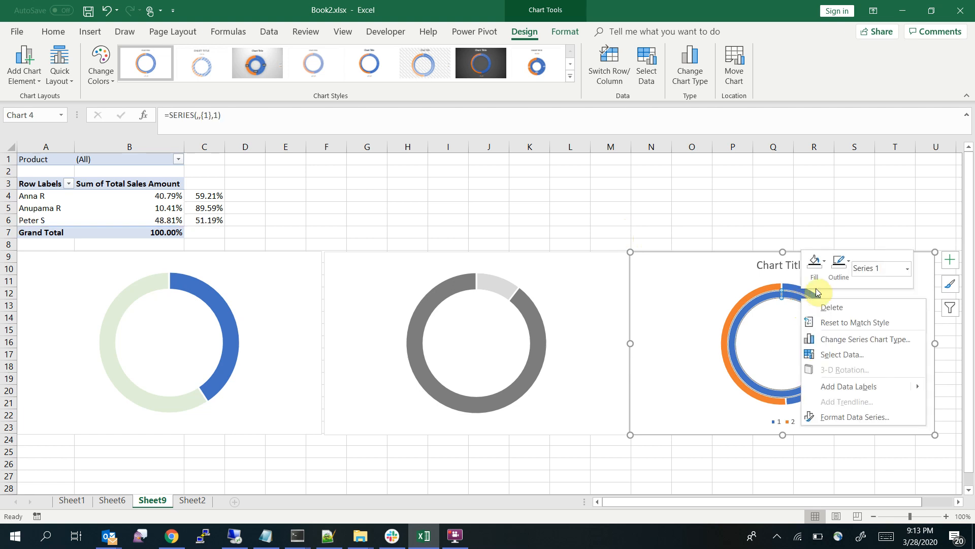
click(825, 261)
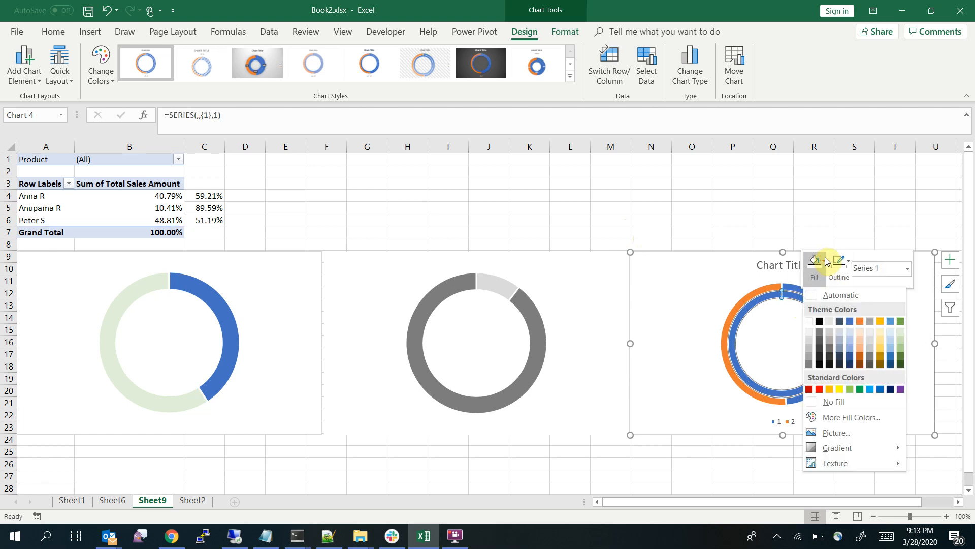
click(861, 331)
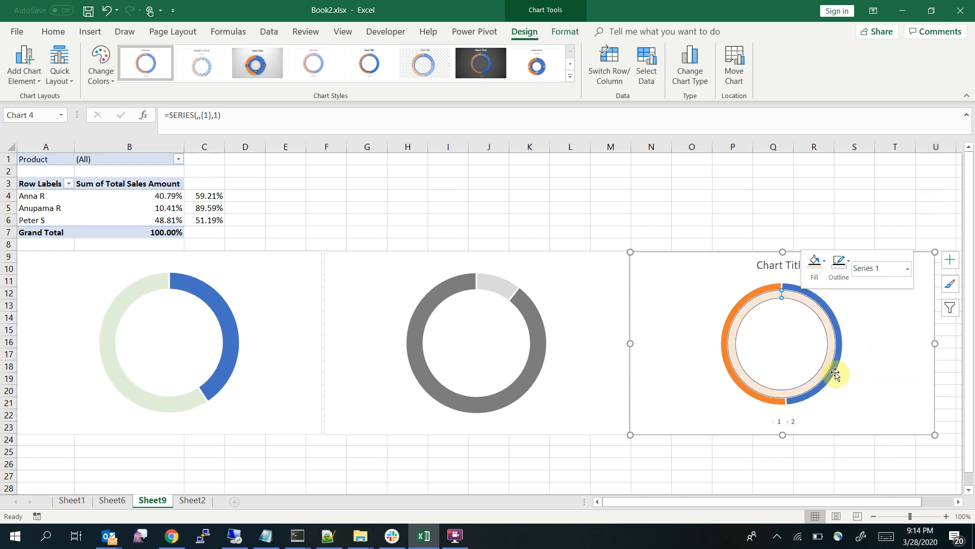
Move the third chart's outer series, based on row 6, to the secondary axis, keeping the Doughnut chart type
click(834, 373)
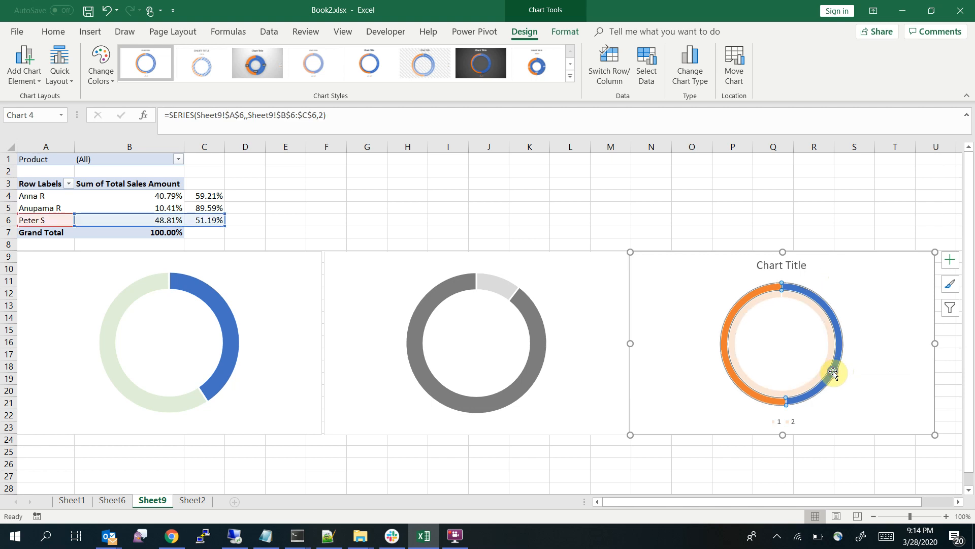
right_click(834, 372)
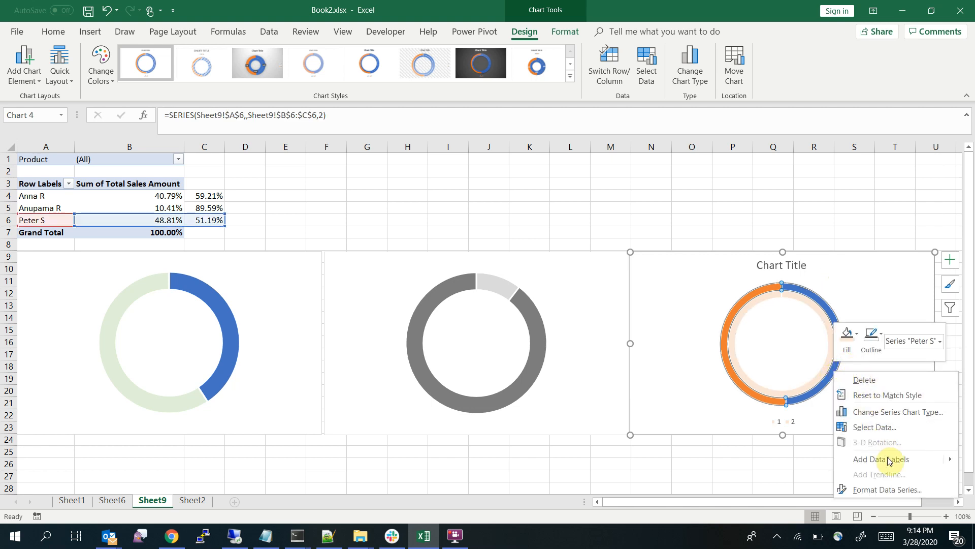
click(905, 413)
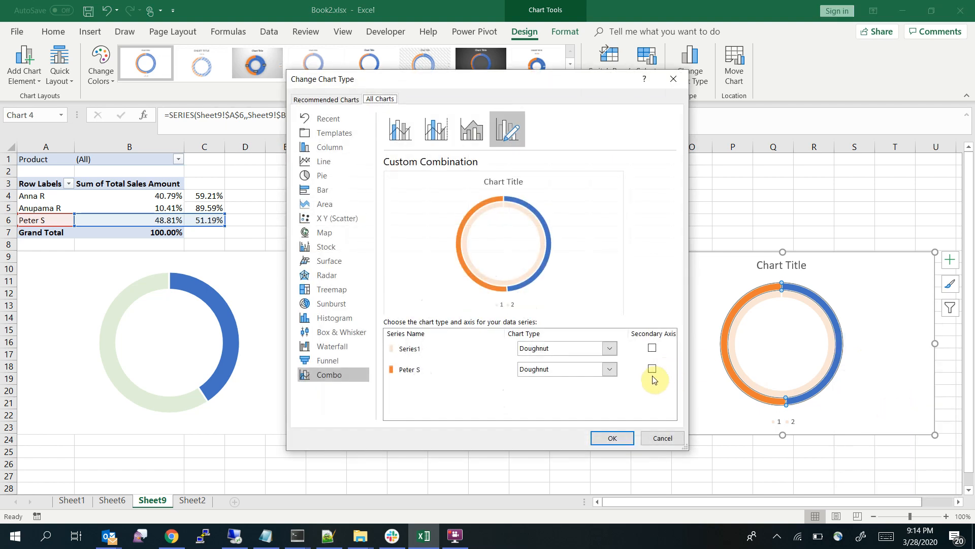
click(652, 369)
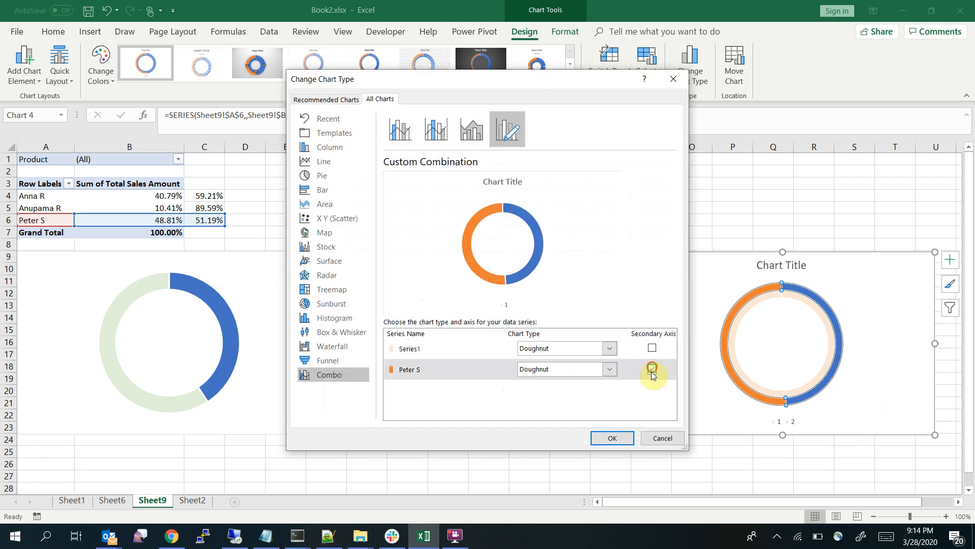
click(609, 440)
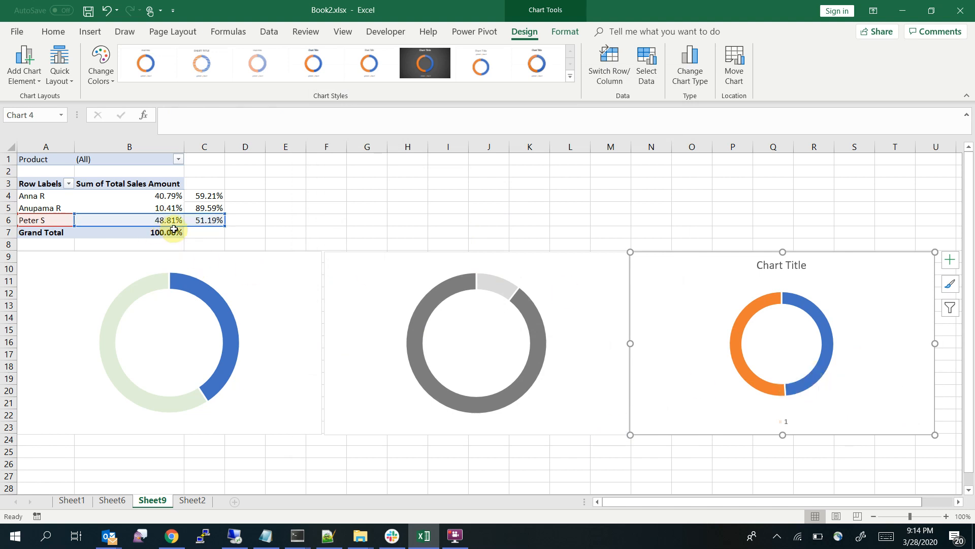
Set only the blue segment of the third chart's doughnut to No Fill
click(755, 381)
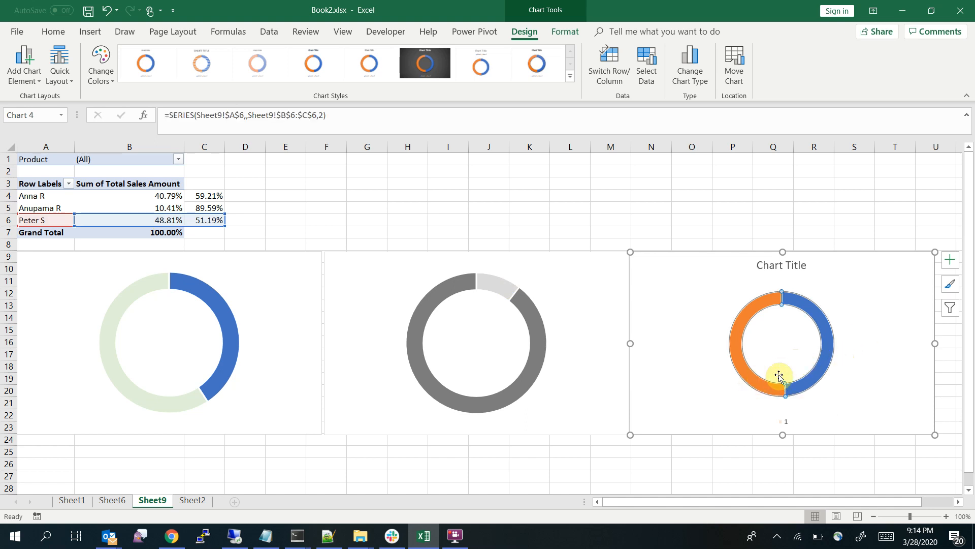
right_click(771, 385)
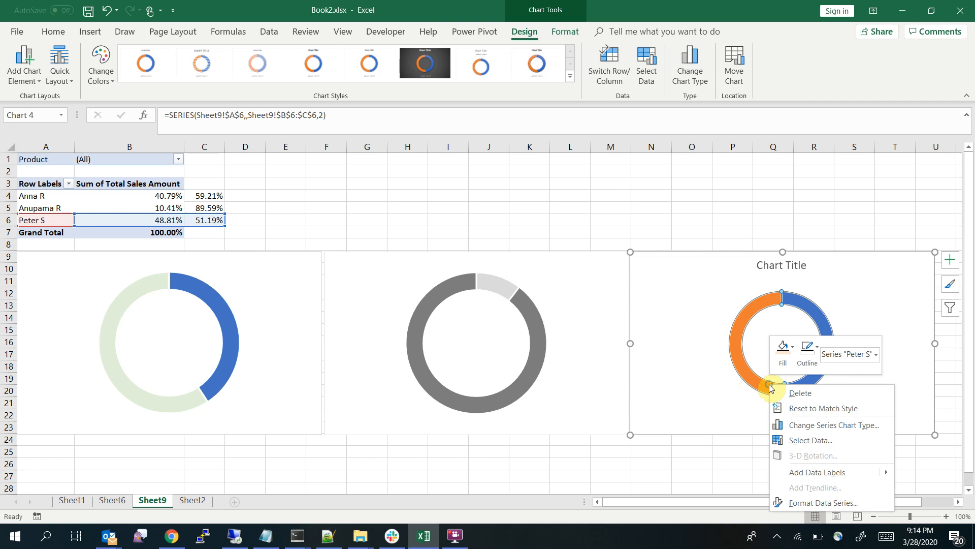
click(872, 287)
mouse_move(765, 388)
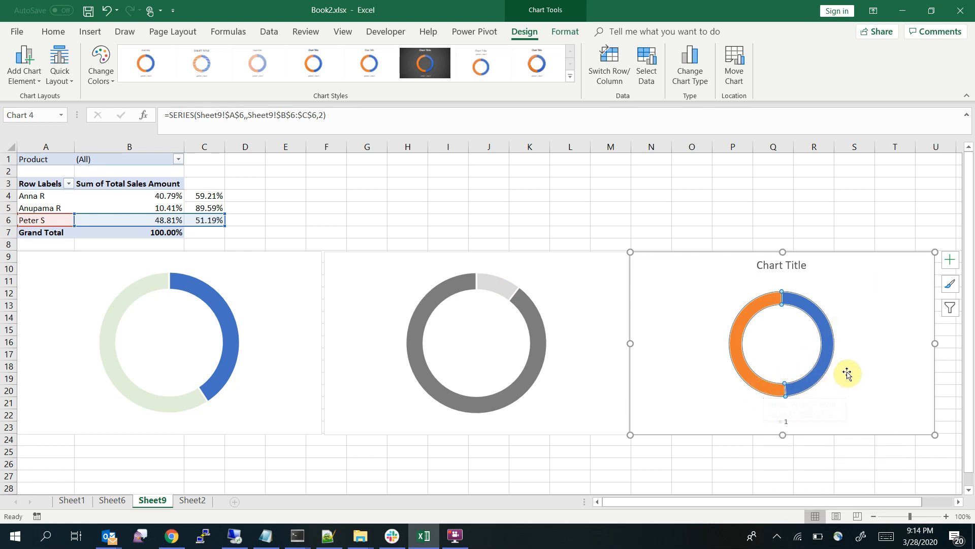
click(816, 370)
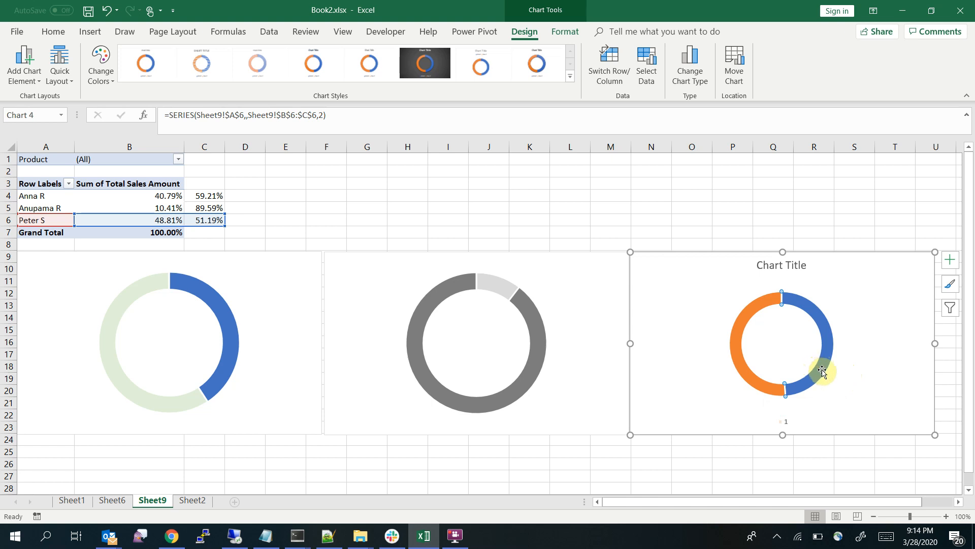
right_click(823, 372)
click(836, 335)
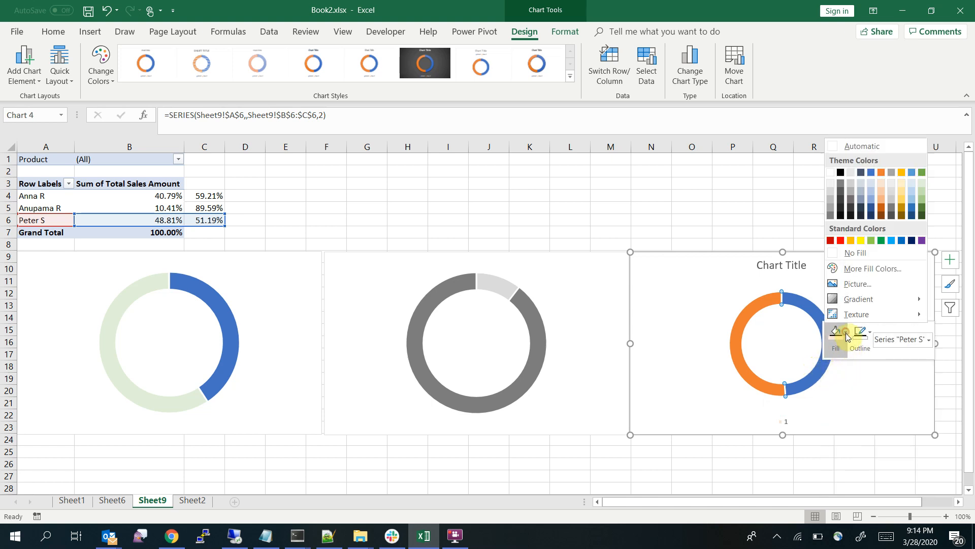
click(856, 253)
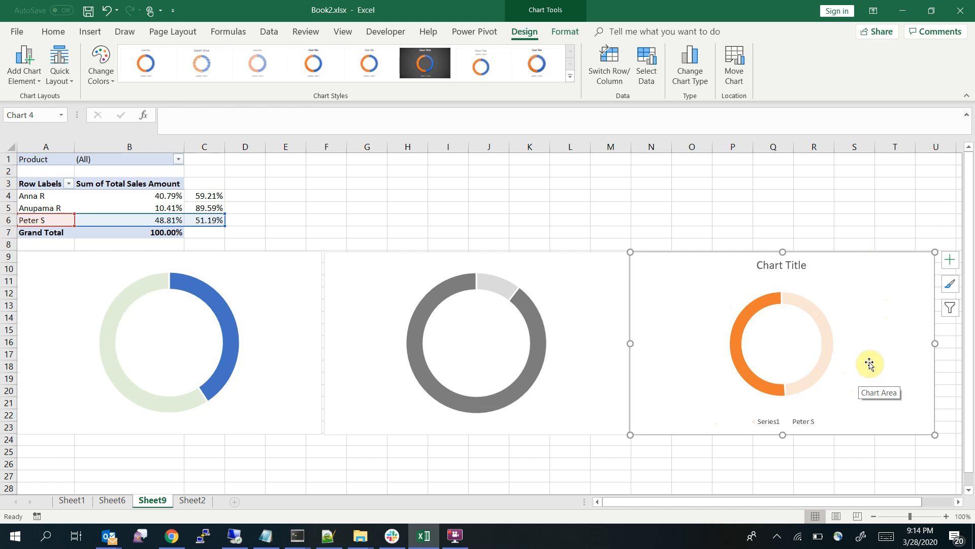
Delete the legend and the chart title from the third doughnut chart, then deselect the chart
click(816, 423)
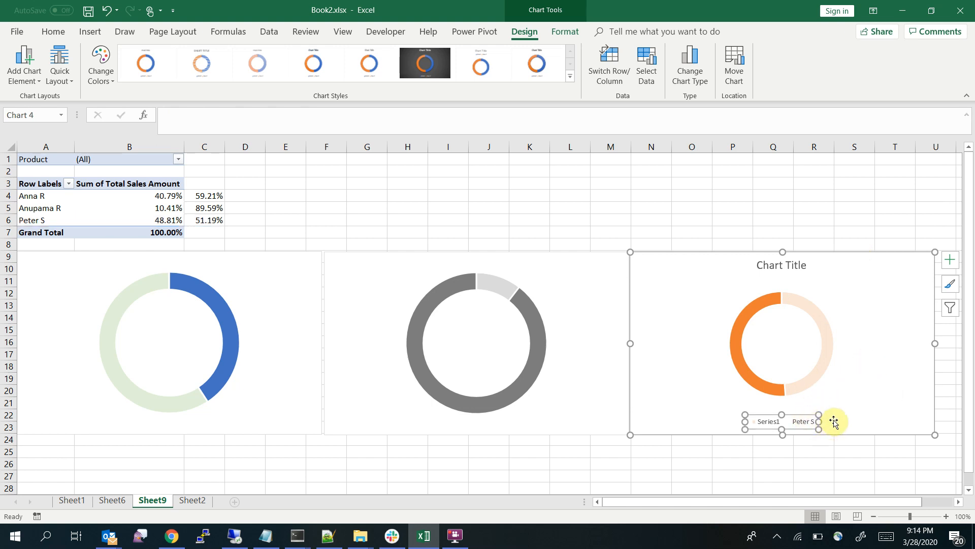
key(Delete)
click(797, 264)
key(Delete)
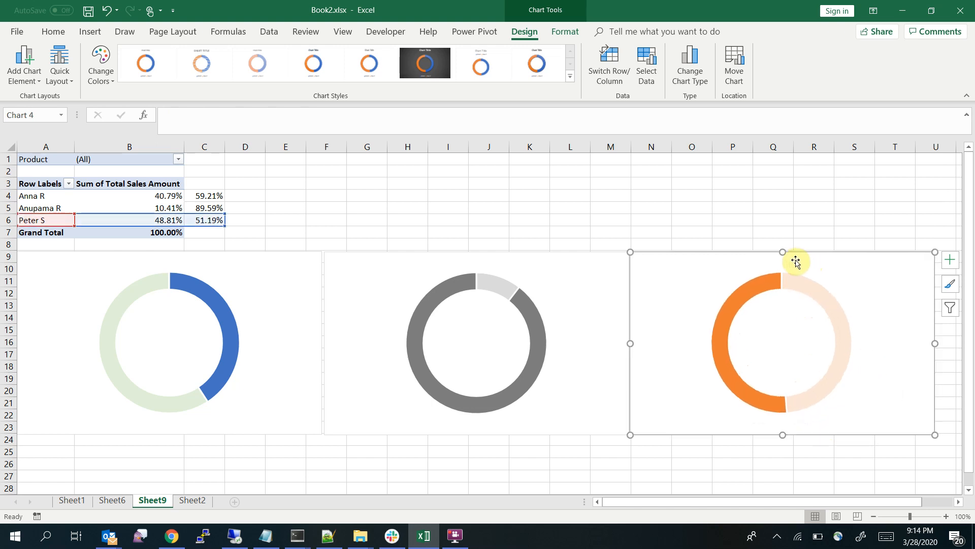
click(719, 218)
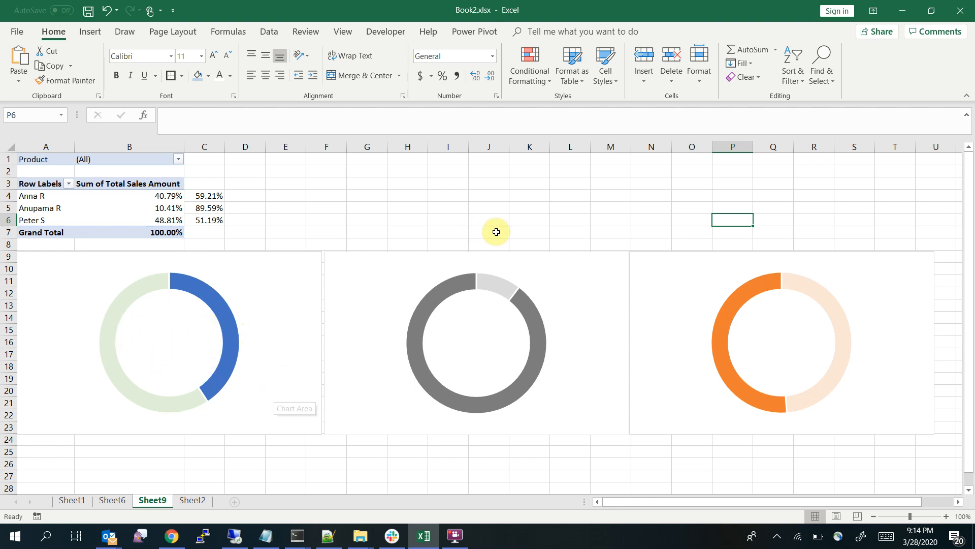
Insert a text box below the first chart, spanning about rows 25 to 27, and link it to cell A4 with =$A$4
click(94, 35)
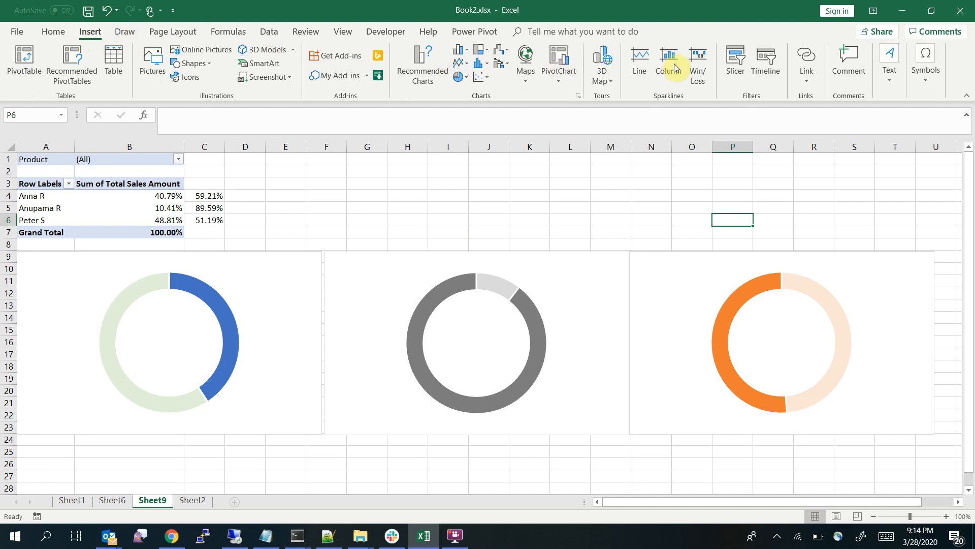
click(890, 64)
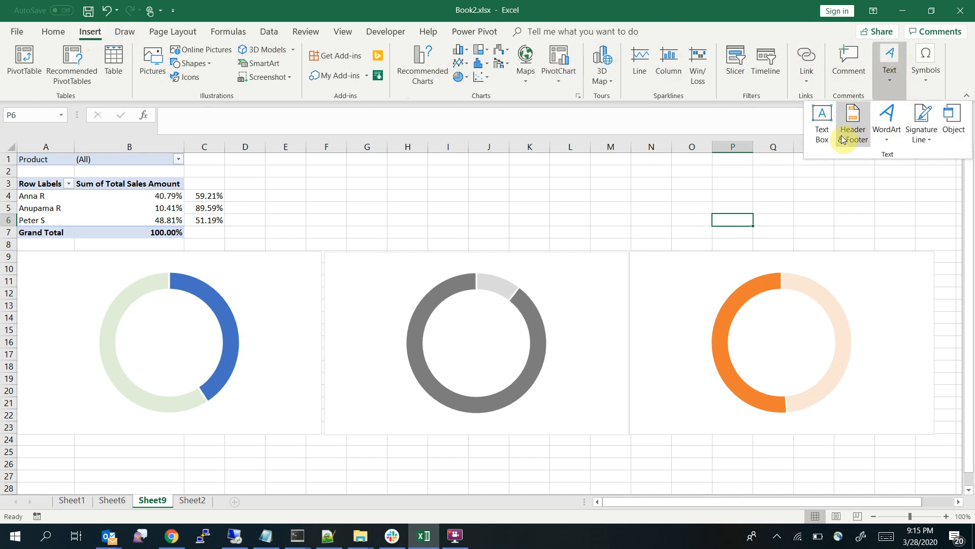
click(822, 127)
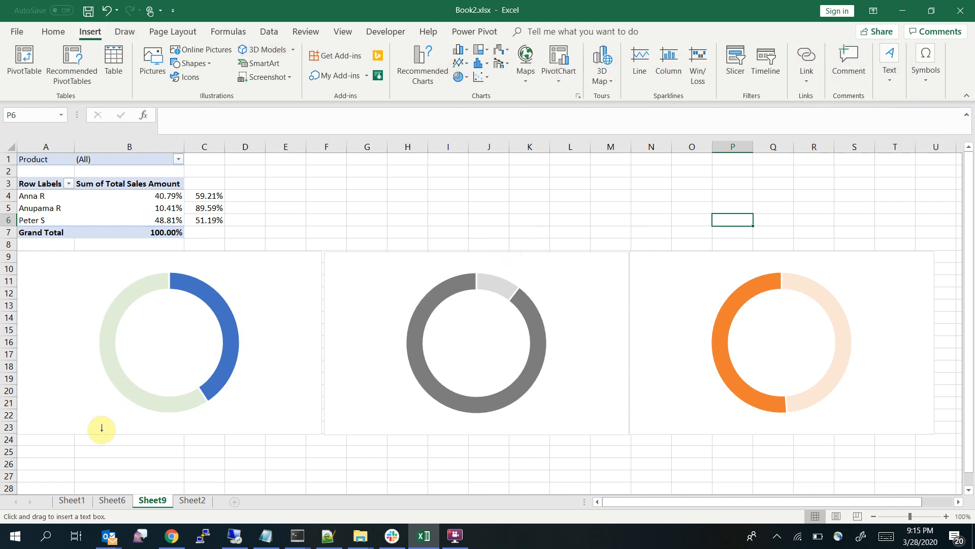
drag(88, 447, 249, 476)
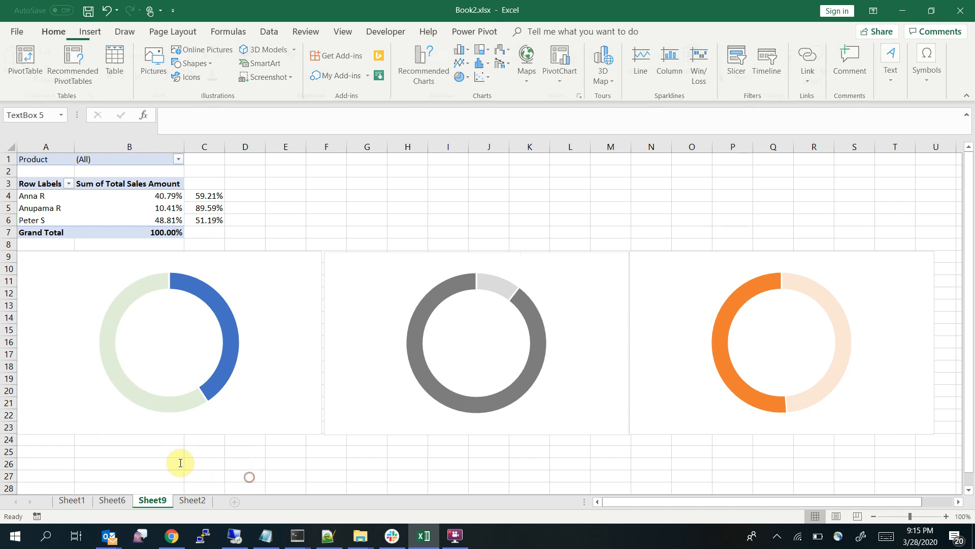
click(137, 456)
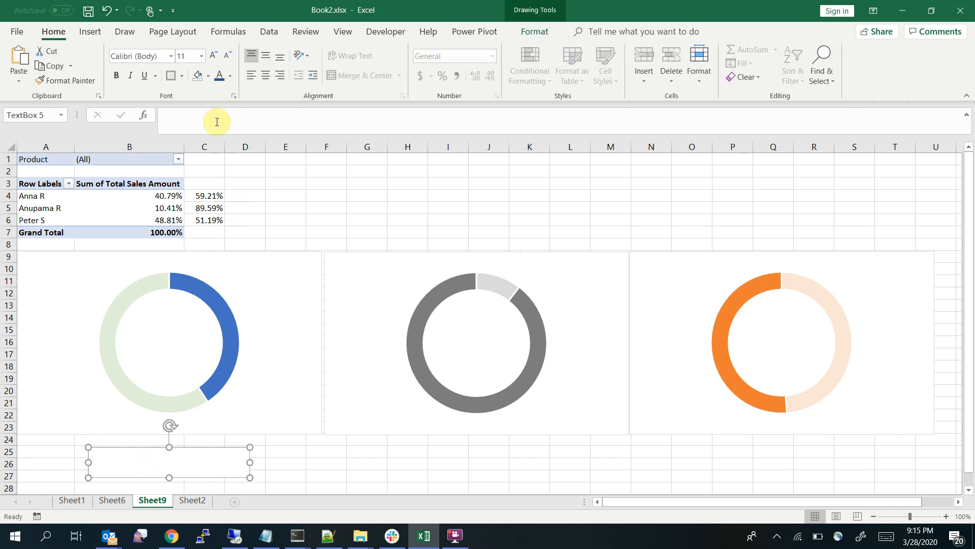
click(200, 117)
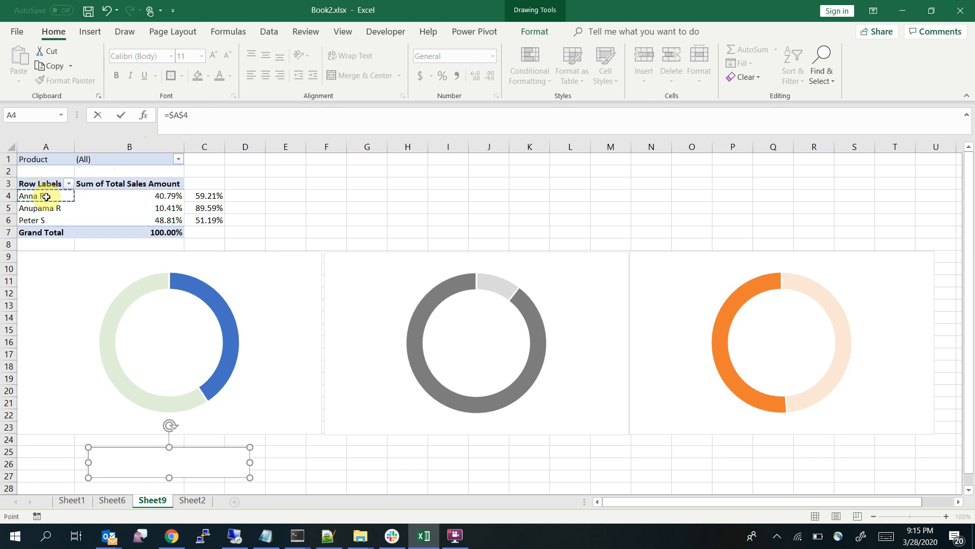
key(Return)
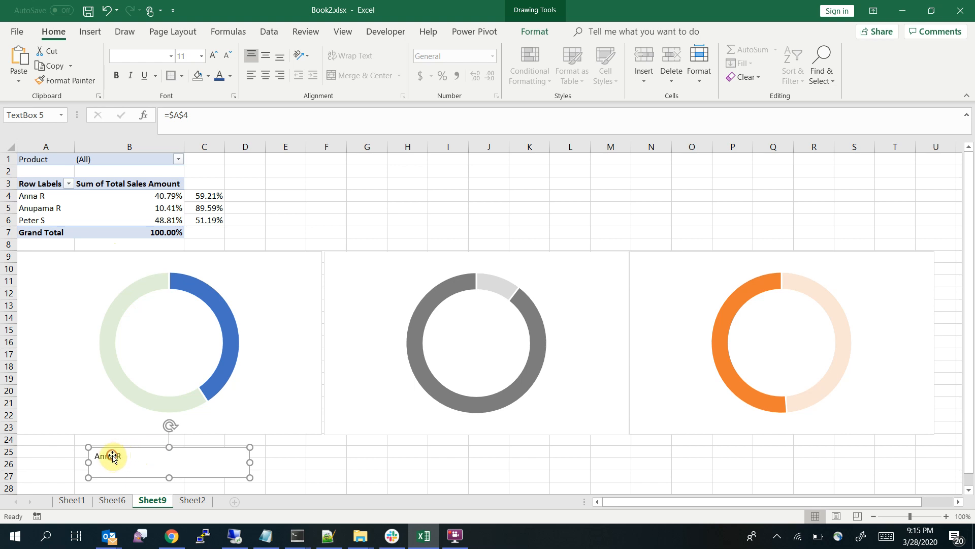
Set the name label below the first chart to font size 28 and enlarge its text box upward to about row 24
click(202, 56)
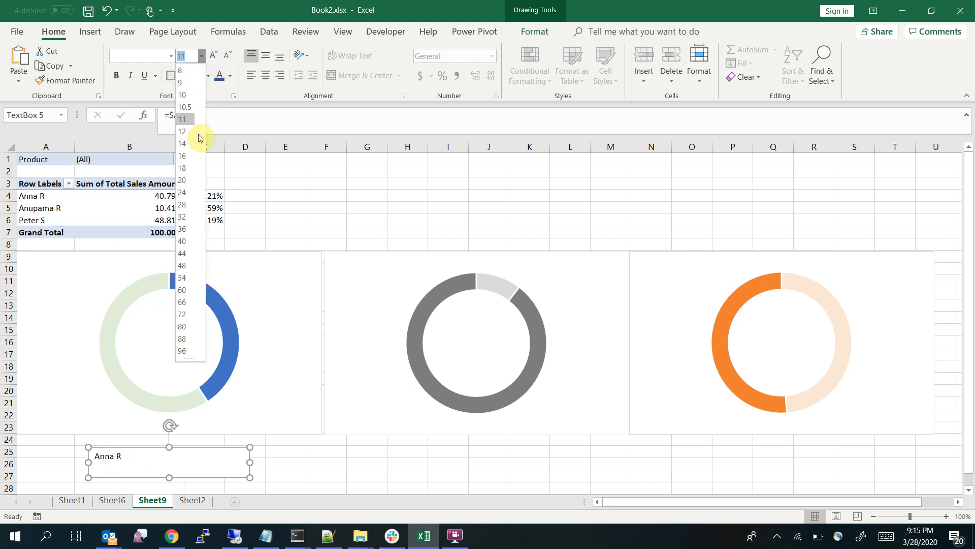
click(190, 203)
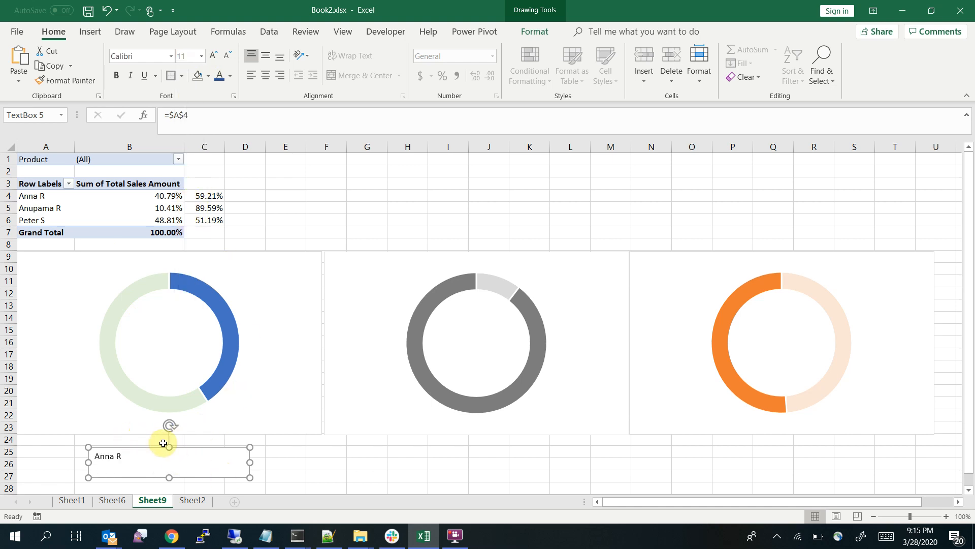
drag(169, 445, 169, 431)
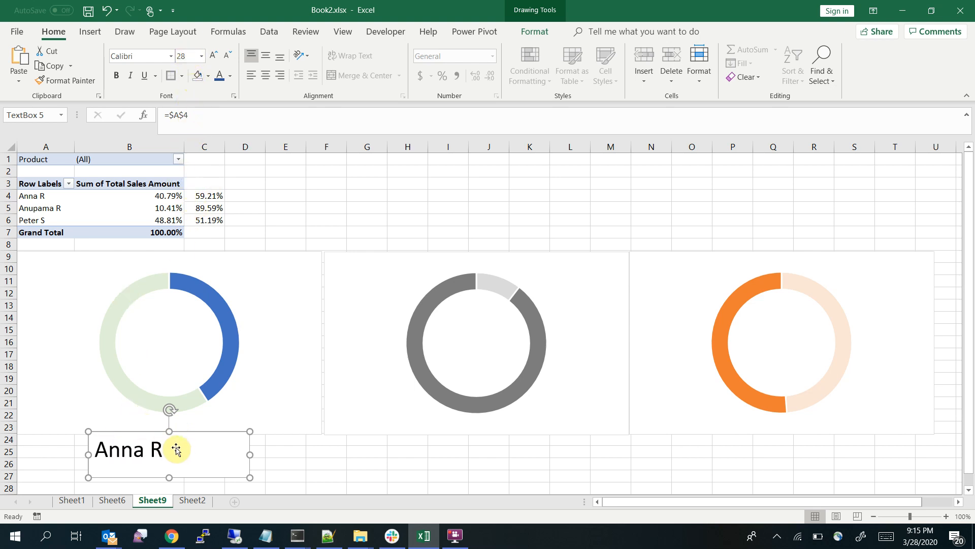
Try a light blue theme font colour on the first chart's name label
key(shift+End)
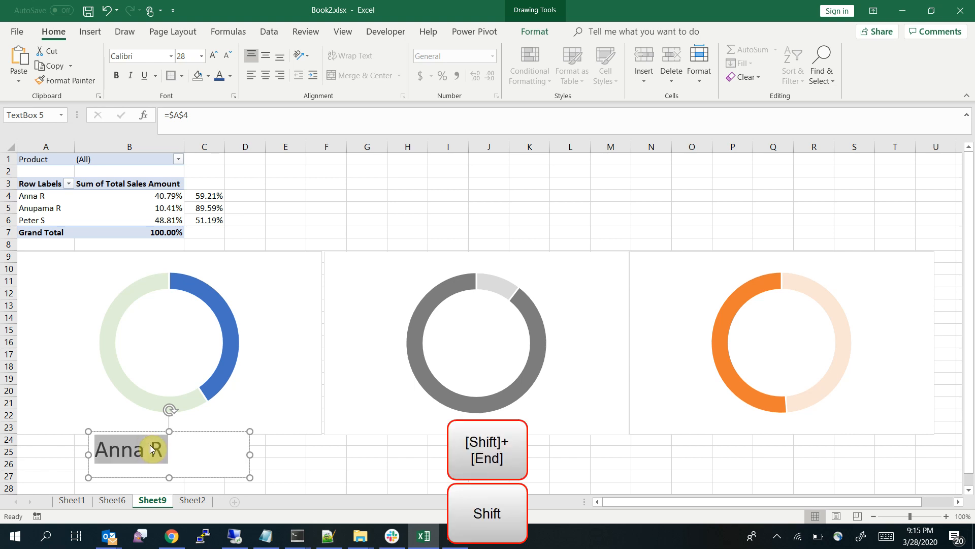
click(231, 77)
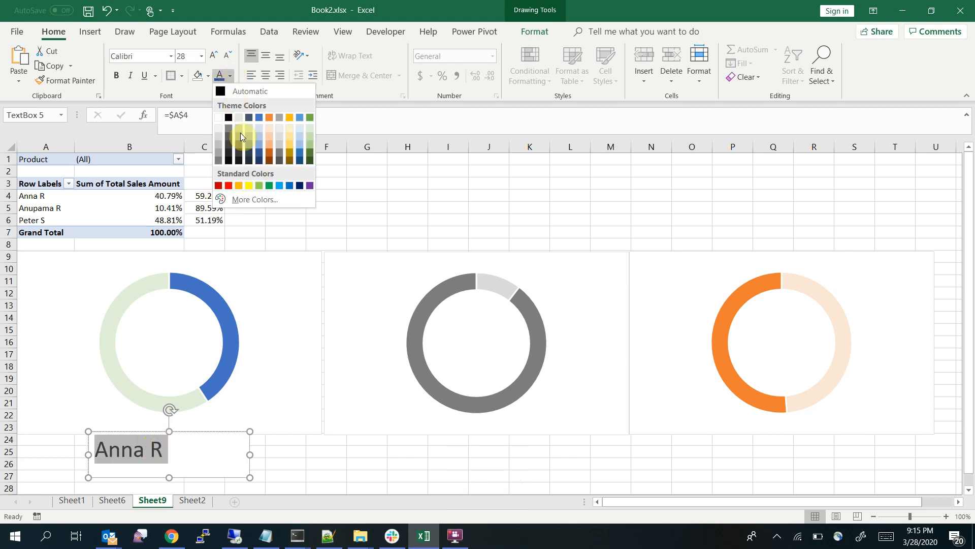
click(260, 155)
click(201, 431)
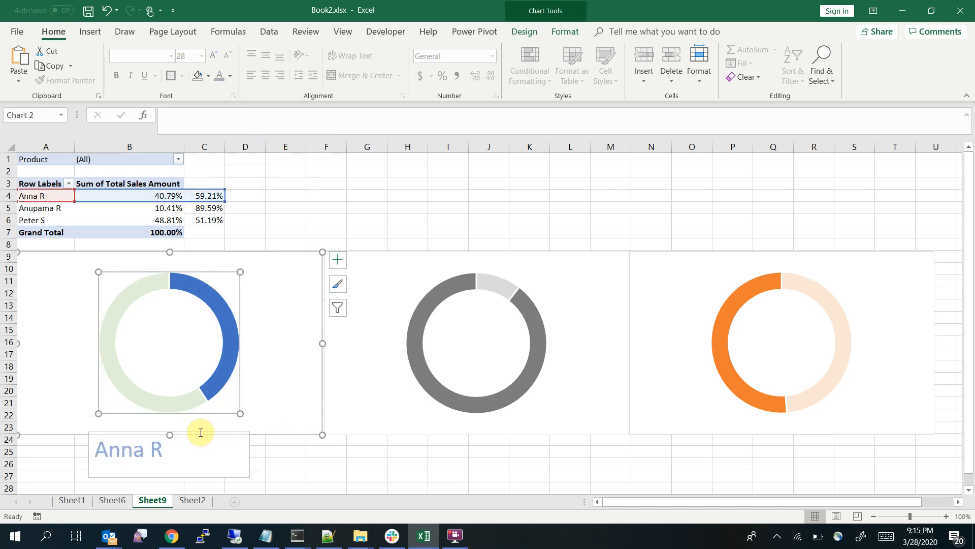
Change the font colour of the first chart's name label to the darkest shade of the blue theme colour
click(166, 444)
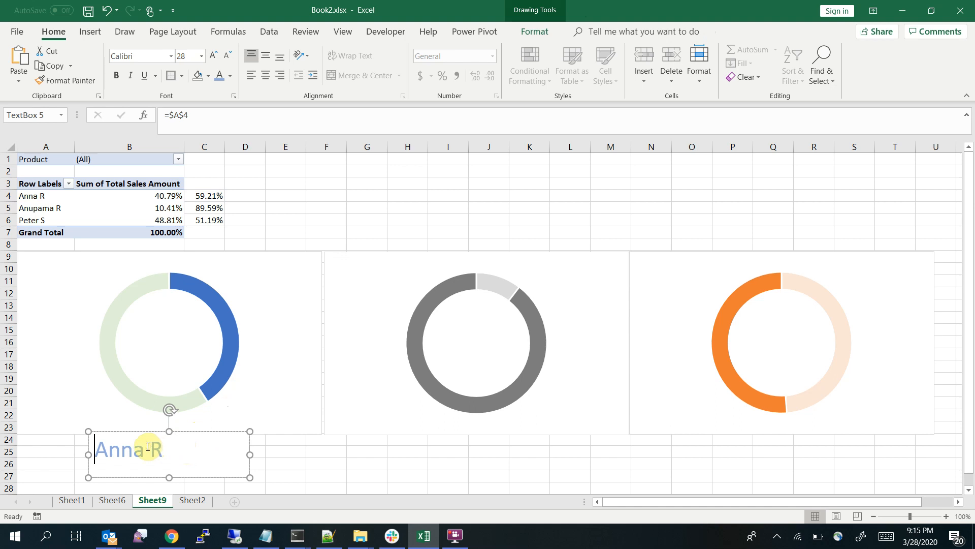
key(shift+End)
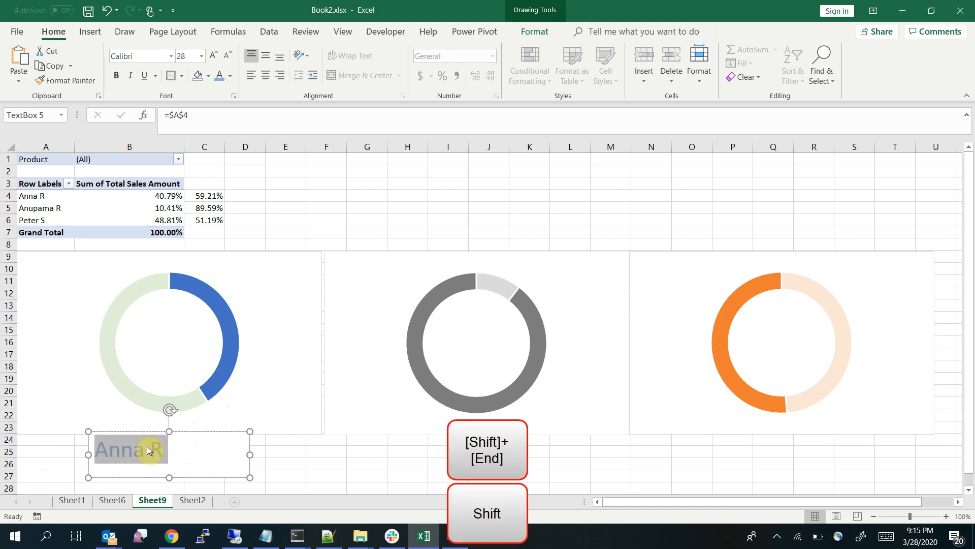
click(231, 76)
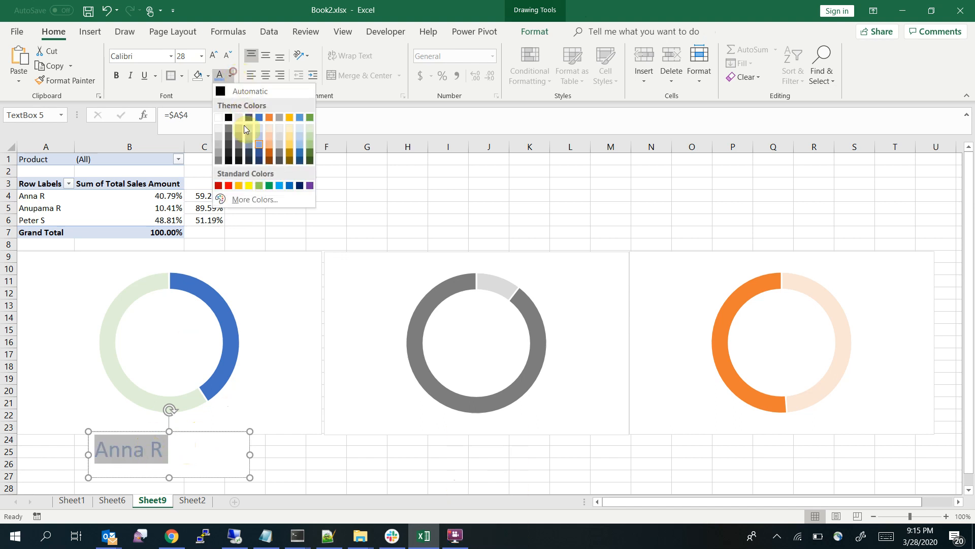
click(260, 161)
click(268, 465)
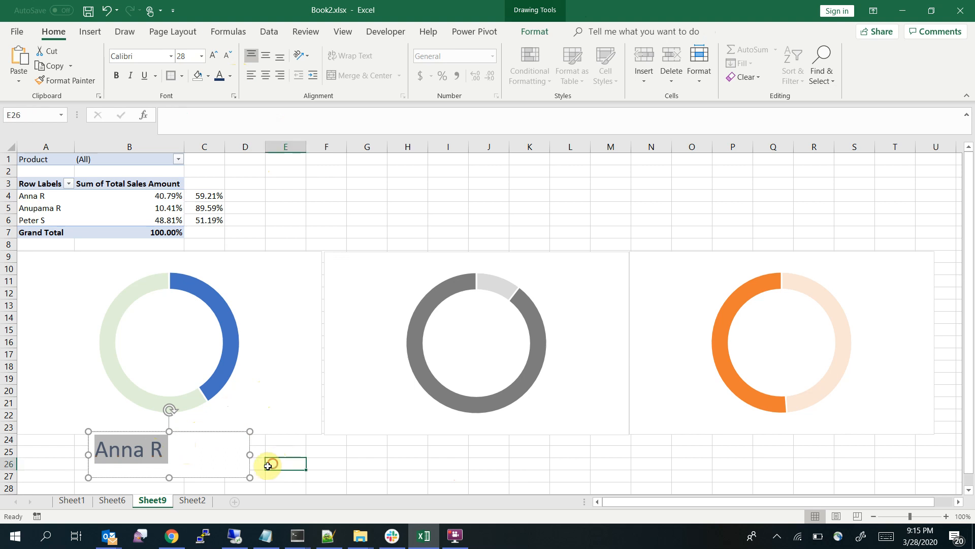
Move the name label up to just beneath the first doughnut, starting at about row 22, and set its border to No Outline
click(211, 429)
mouse_move(211, 429)
mouse_down()
mouse_move(240, 434)
mouse_move(243, 415)
mouse_up()
right_click(244, 415)
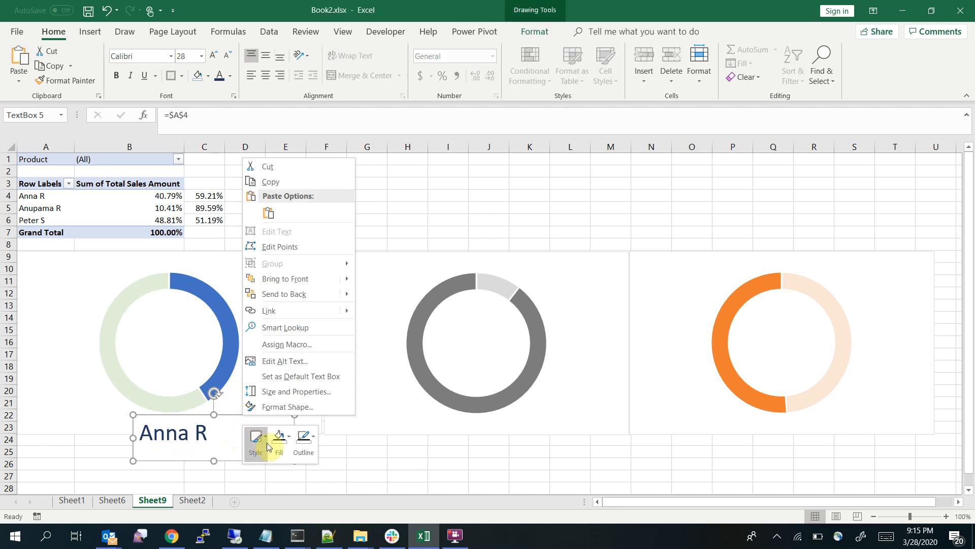
click(304, 439)
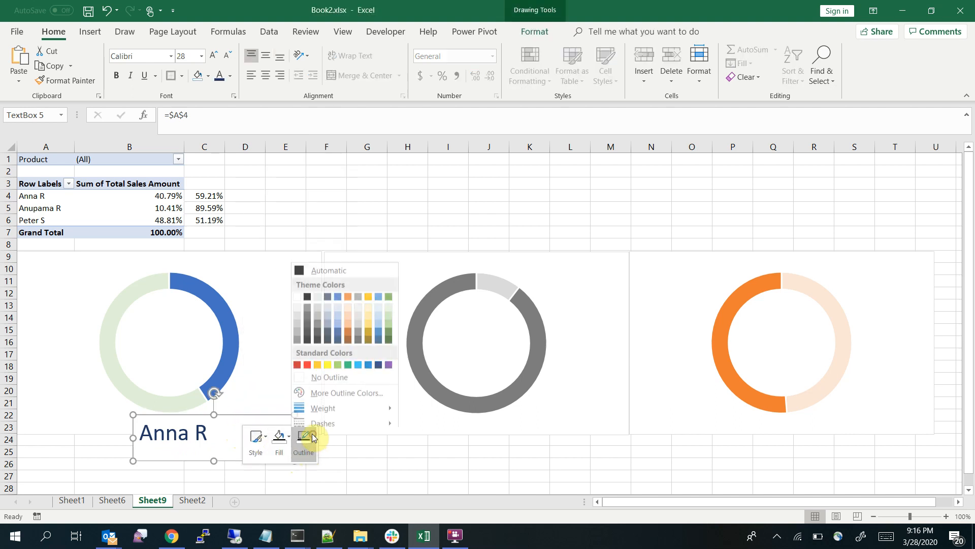
click(327, 374)
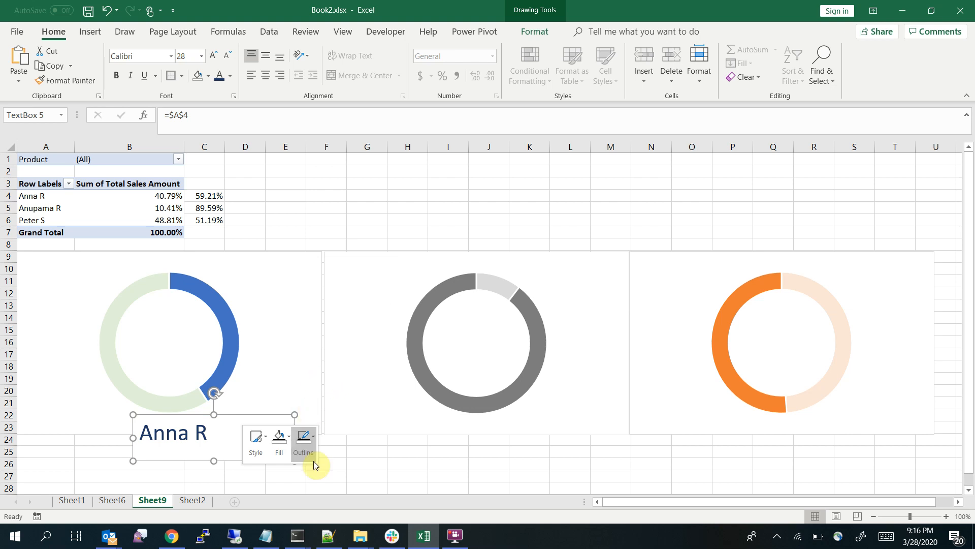
click(359, 474)
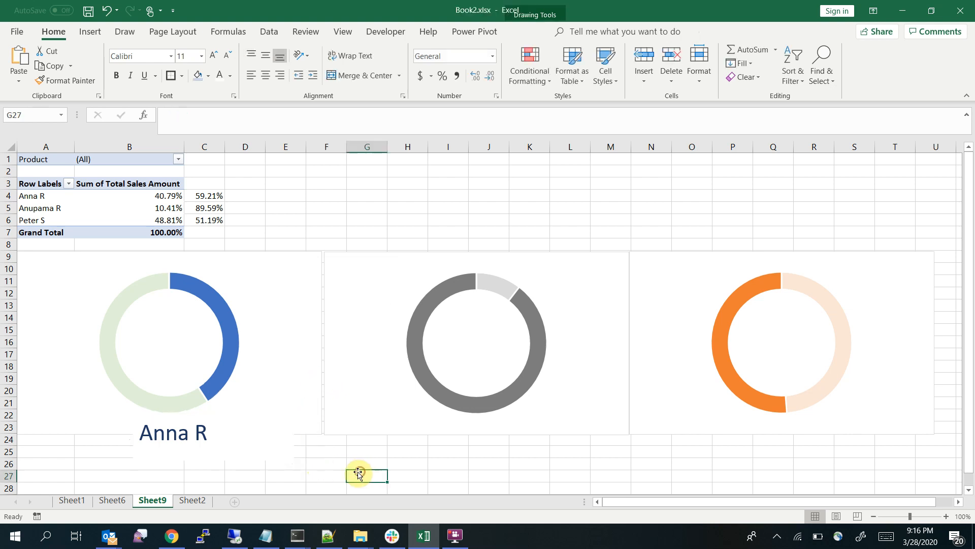
click(411, 194)
click(176, 419)
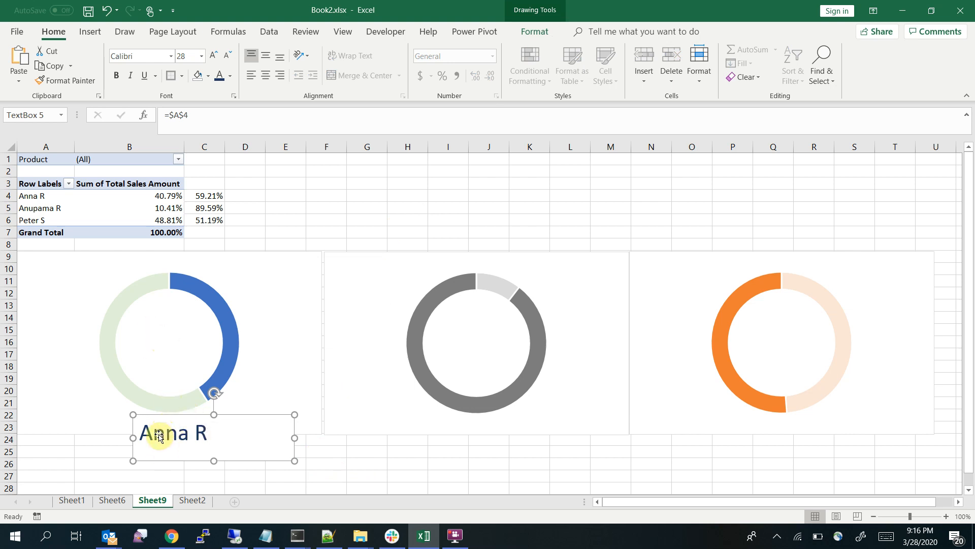
click(374, 460)
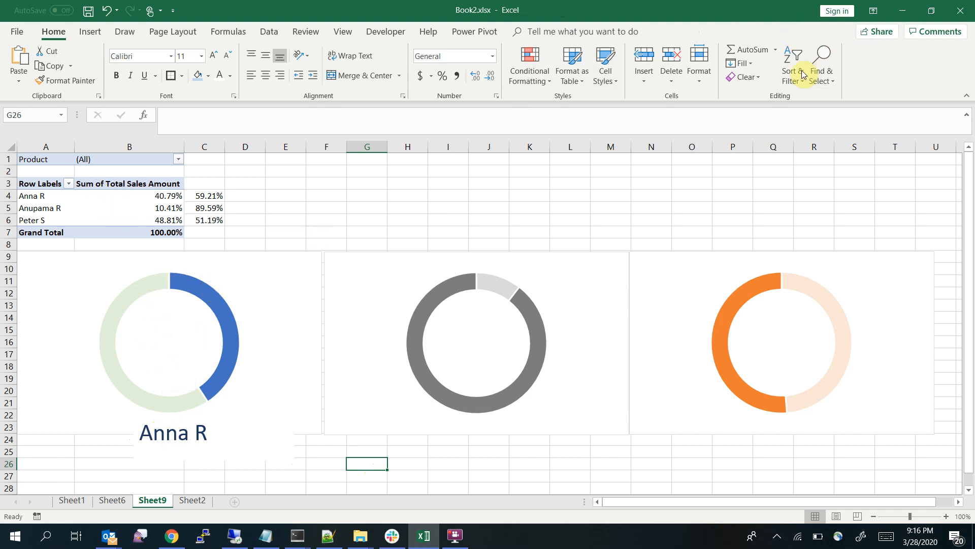
Insert a text box inside the first doughnut's hole, spanning about rows 16 to 18
click(93, 32)
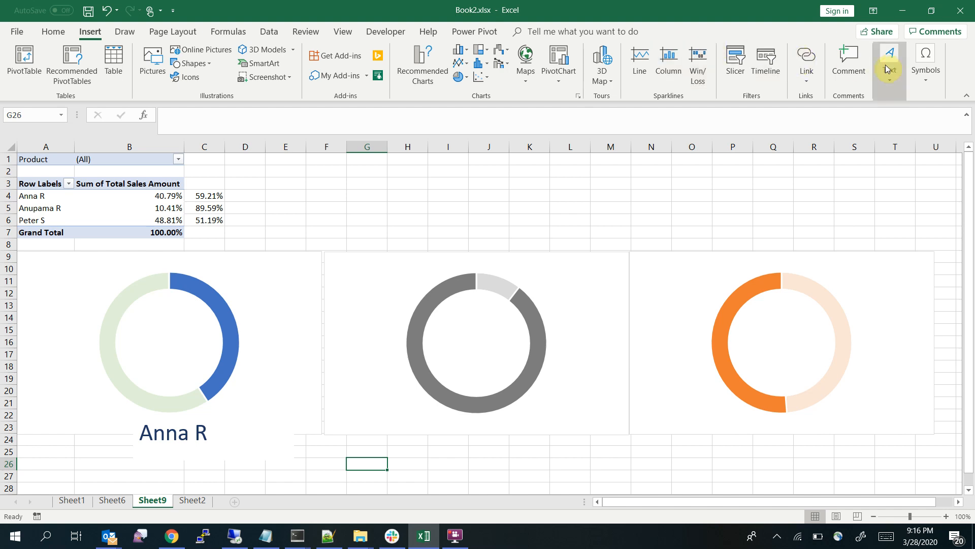
click(891, 67)
click(822, 124)
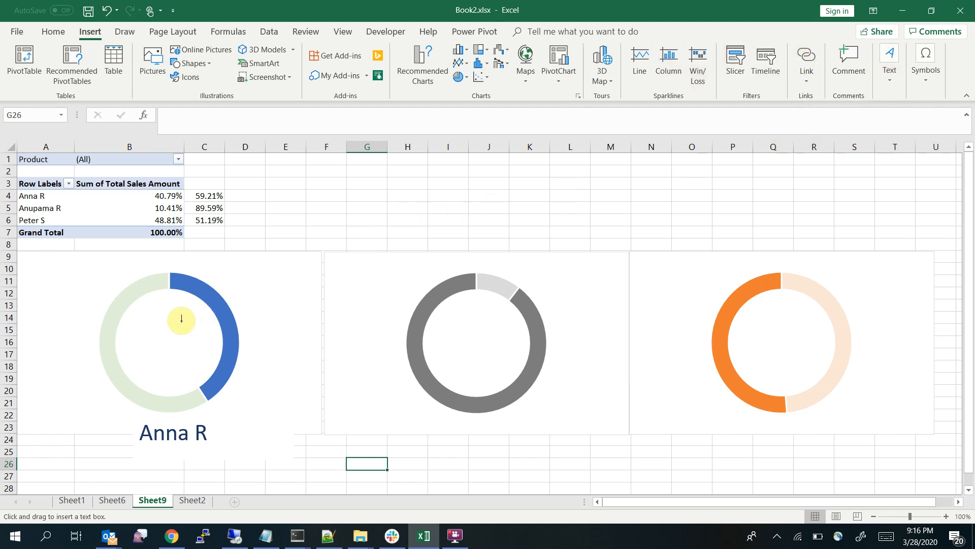
drag(126, 332, 211, 370)
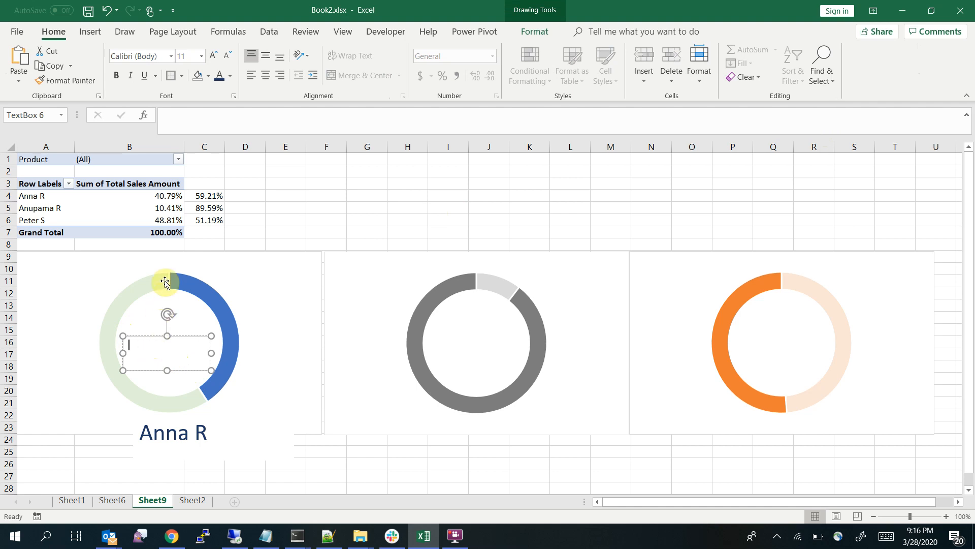
Link the text box inside the first doughnut to cell B4 with the formula =B4 instead of a GETPIVOTDATA reference
click(164, 195)
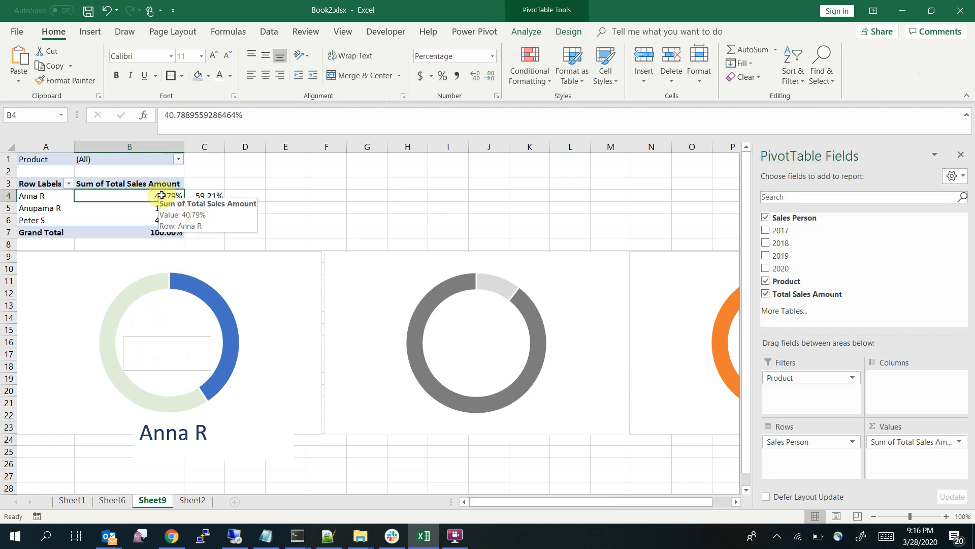
click(150, 342)
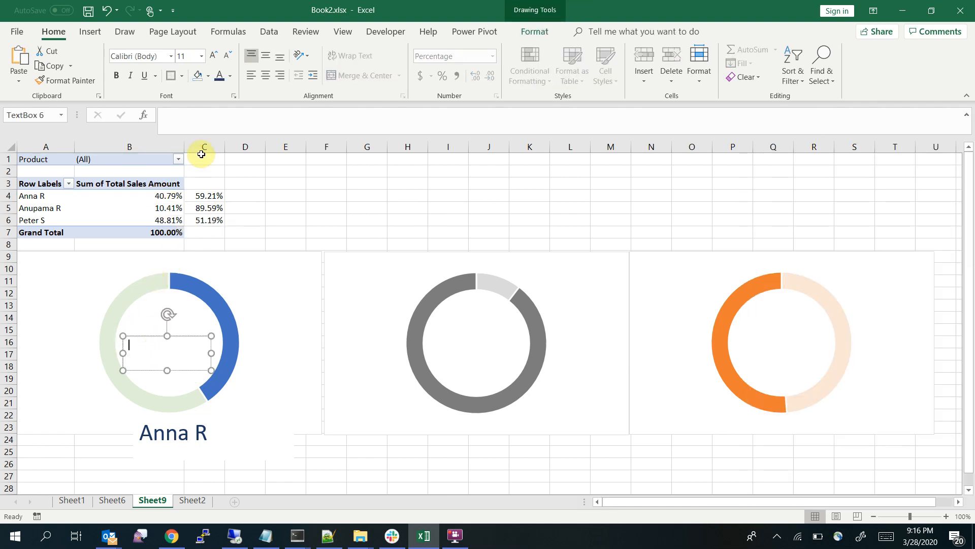
click(198, 127)
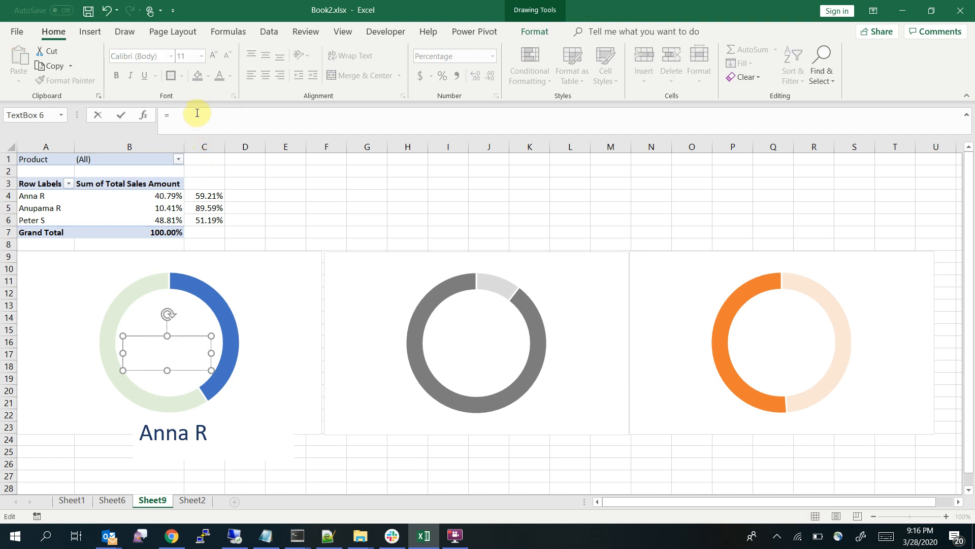
click(170, 196)
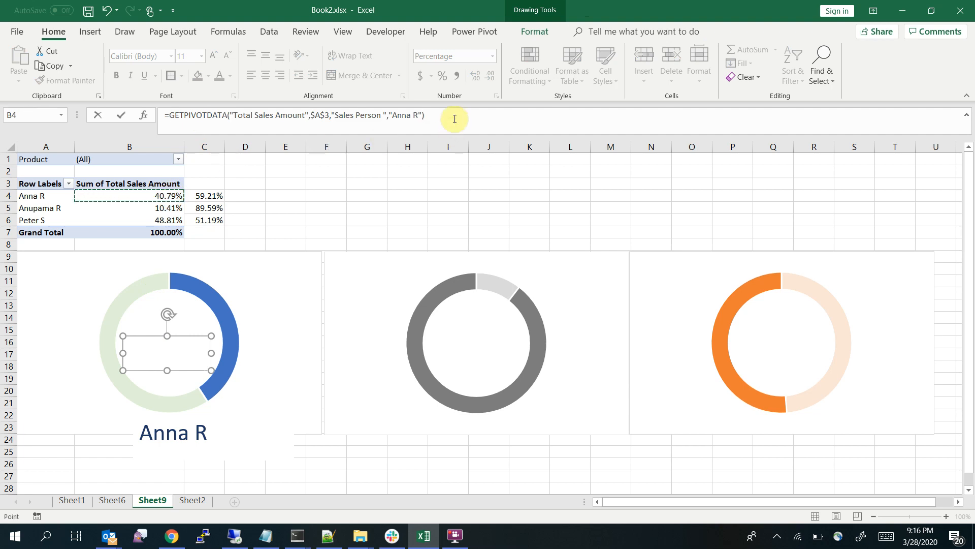
drag(451, 115, 169, 116)
key(BackSpace)
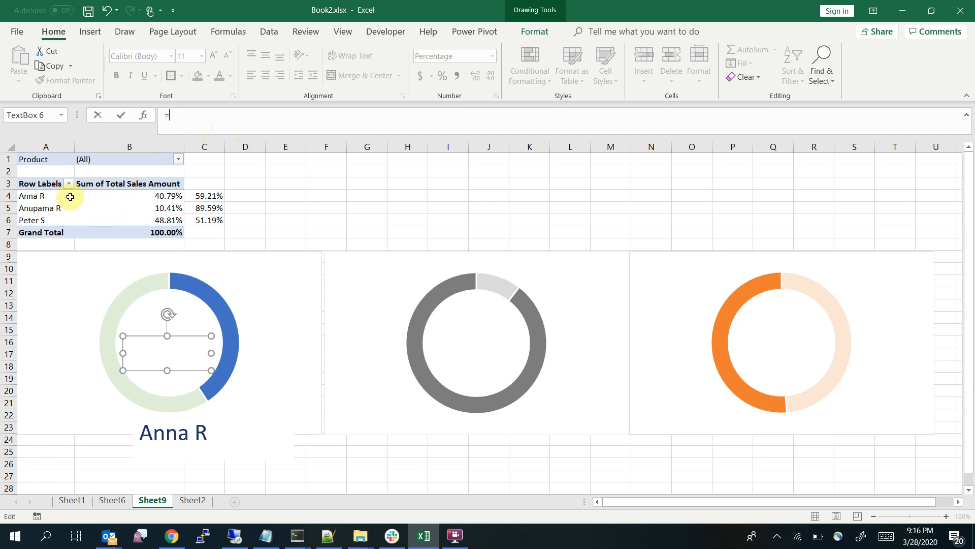
text(B4)
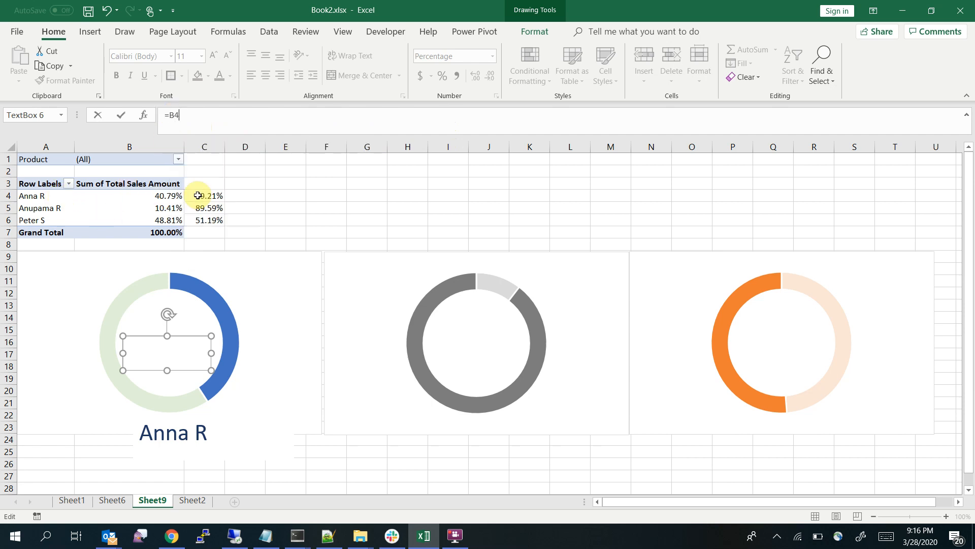
key(Return)
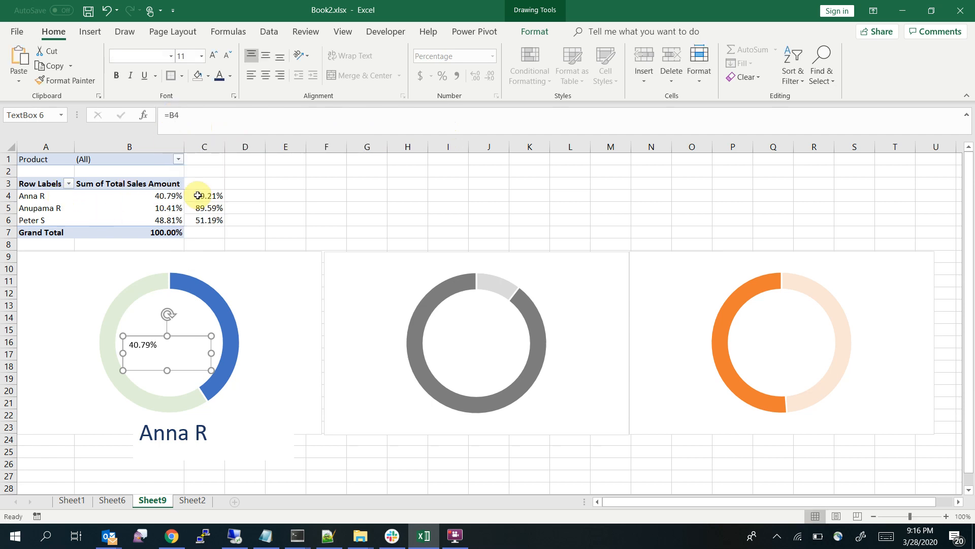
Copy the name label's formatting onto the percentage text box inside the first doughnut with Format Painter
click(160, 429)
click(66, 80)
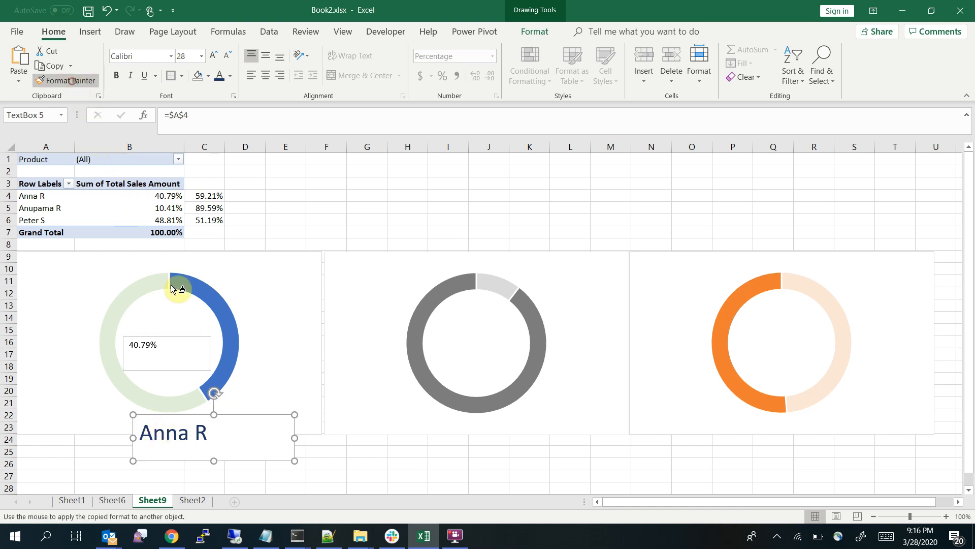
click(141, 345)
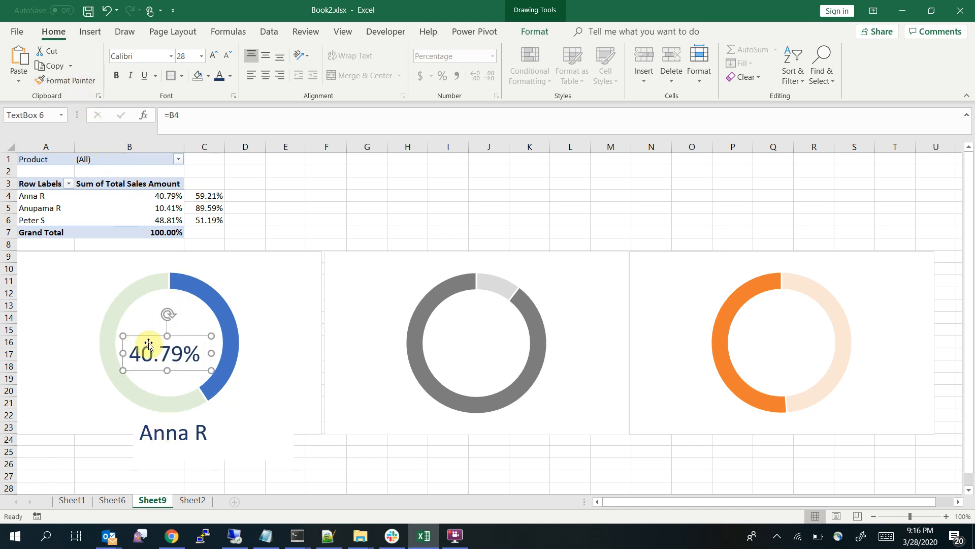
Centre the percentage text box in the first doughnut's hole and set its border to No Outline
click(186, 323)
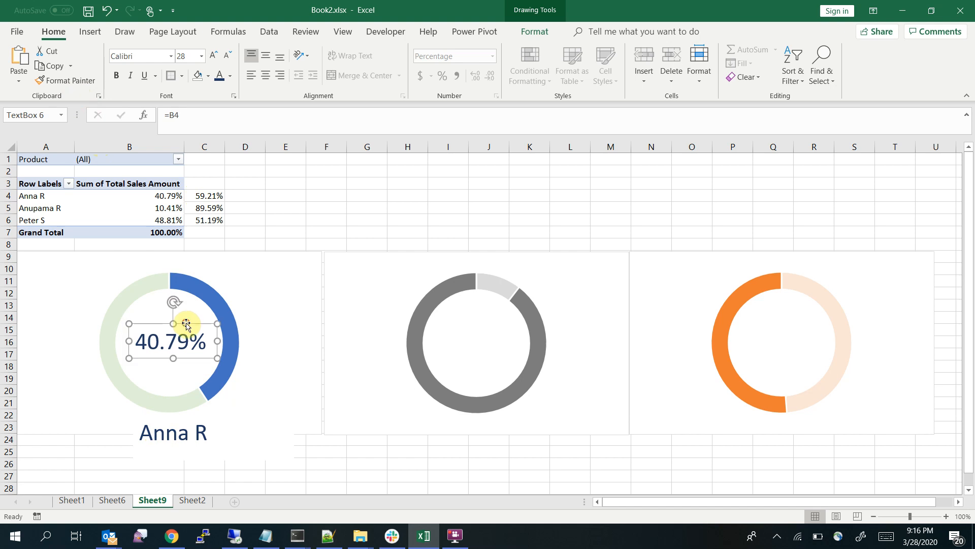
right_click(188, 325)
click(258, 346)
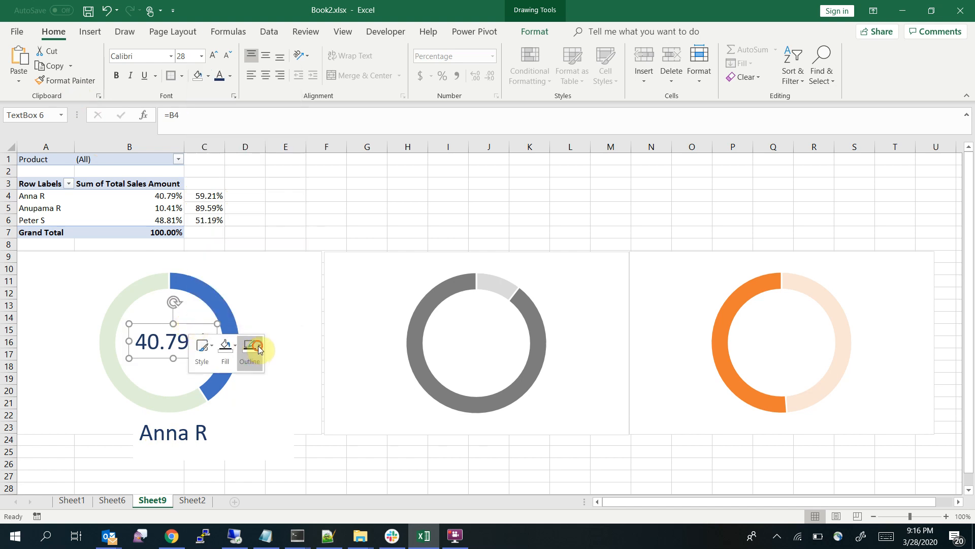
click(269, 281)
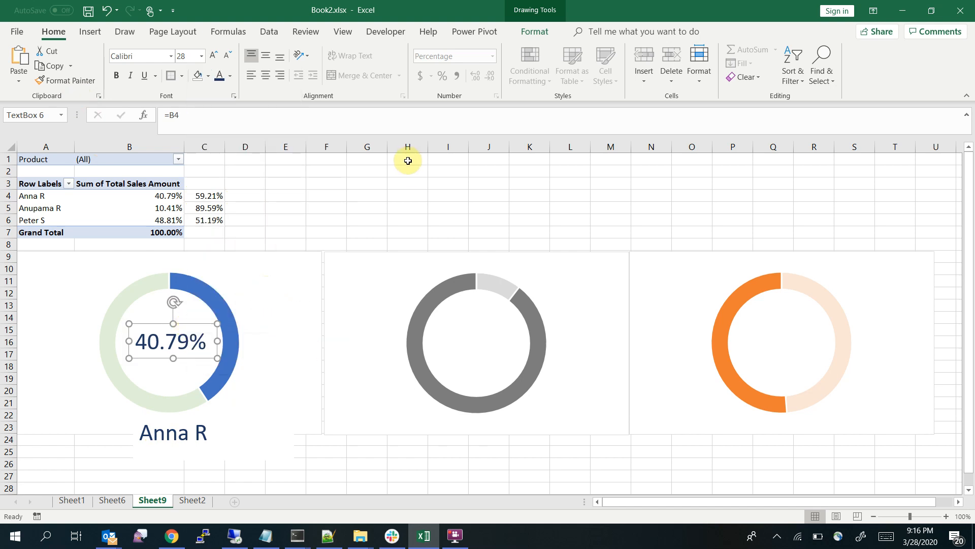
click(402, 188)
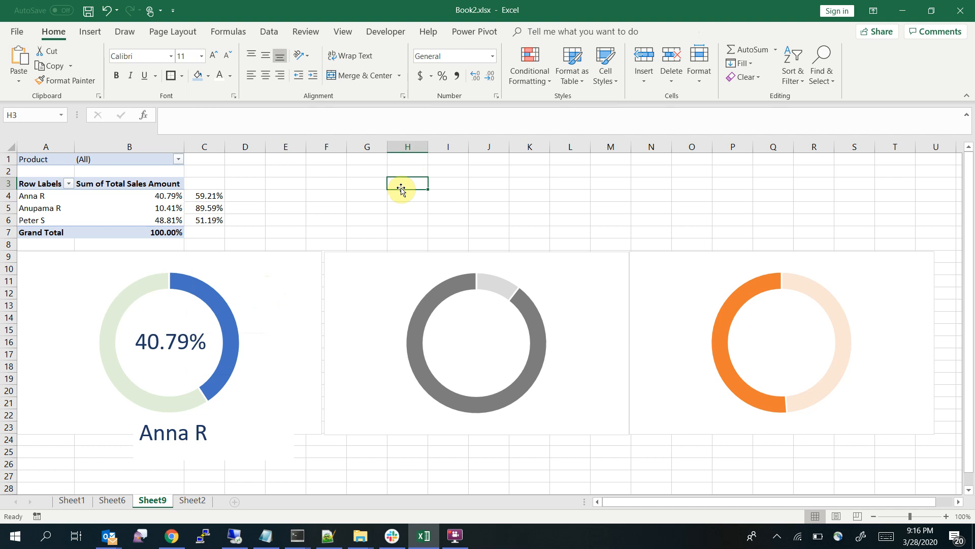
Duplicate the first doughnut's percentage text box and place the copy in the centre of the second doughnut
click(192, 341)
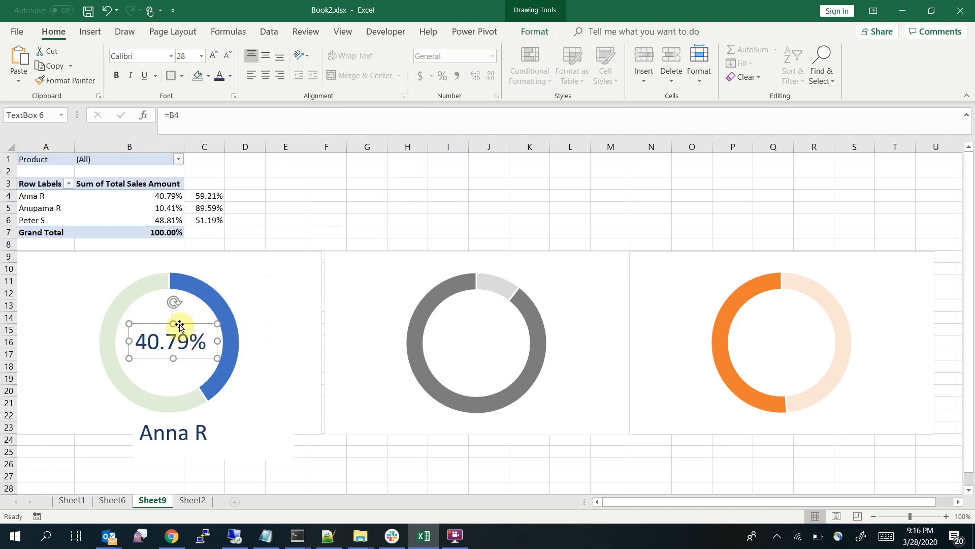
key(ctrl+c)
key(ctrl+v)
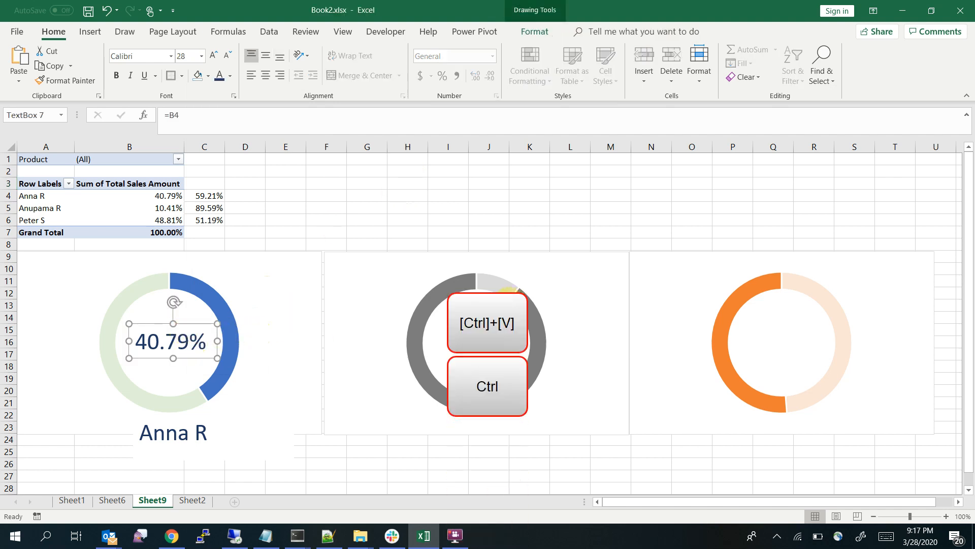
drag(206, 338, 501, 322)
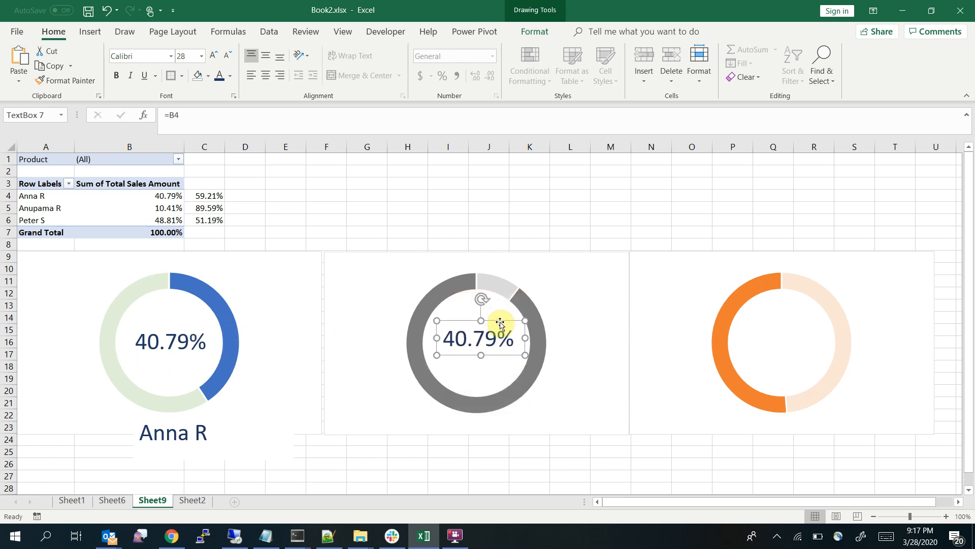
right_click(501, 323)
click(480, 336)
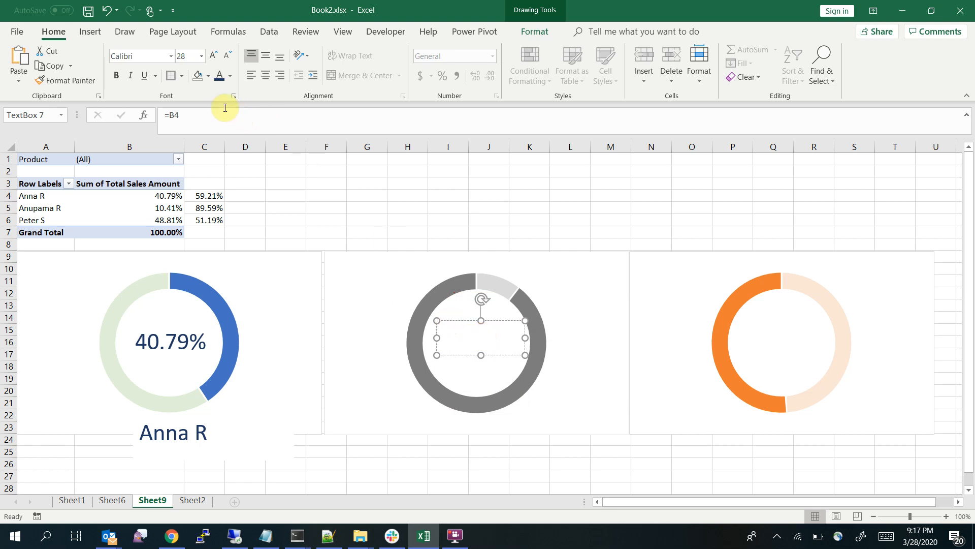
key(Escape)
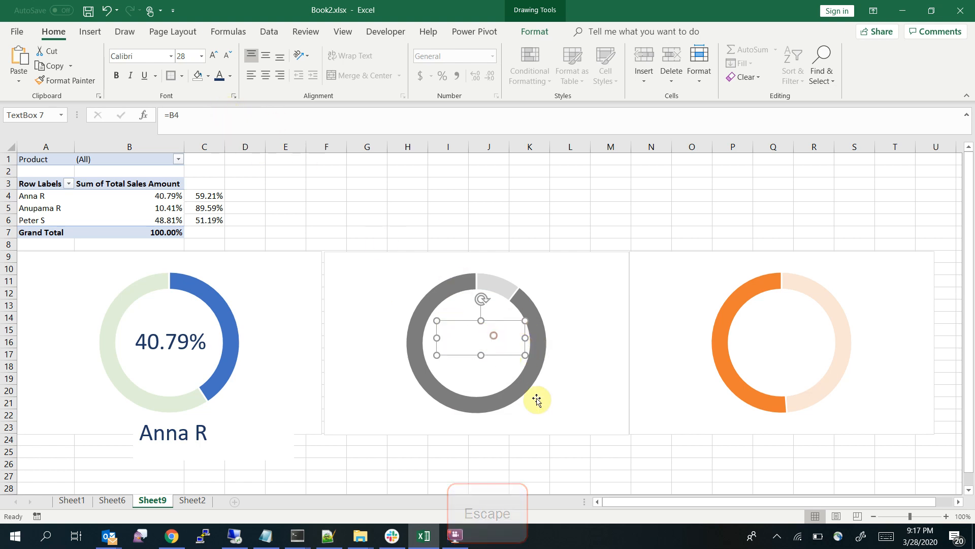
key(ctrl+z)
click(523, 450)
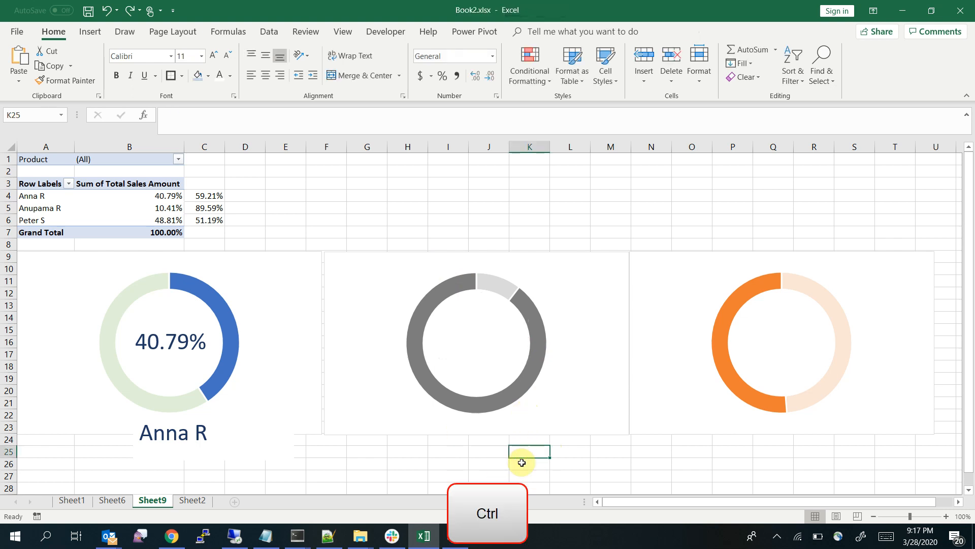
key(ctrl+z)
key(ctrl+z)
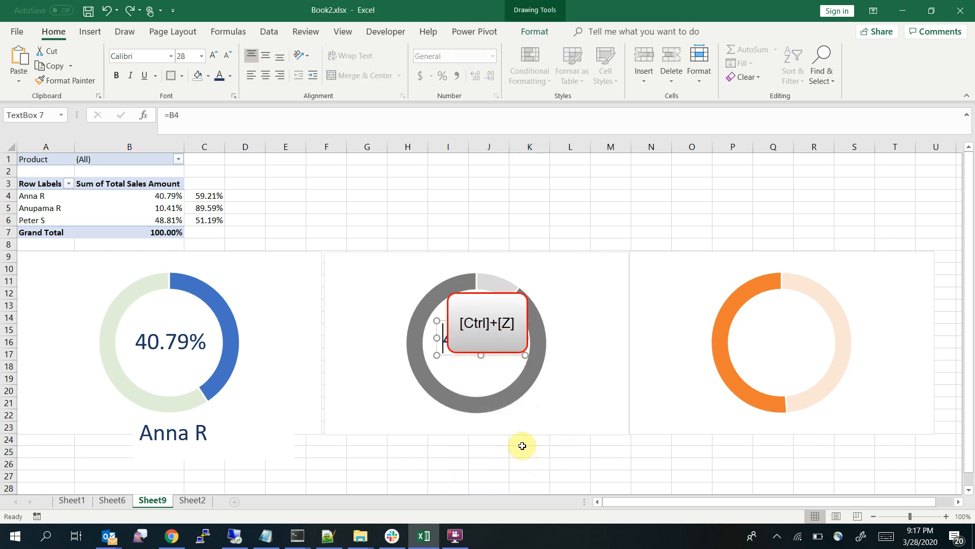
Link the percentage text box inside the second doughnut to cell B5 with the formula =B5
click(228, 114)
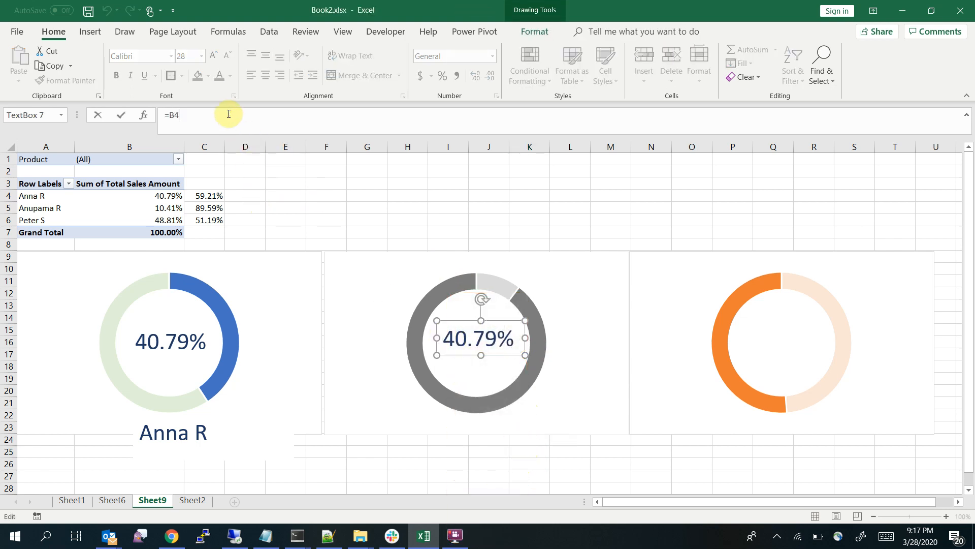
key(BackSpace)
text(5)
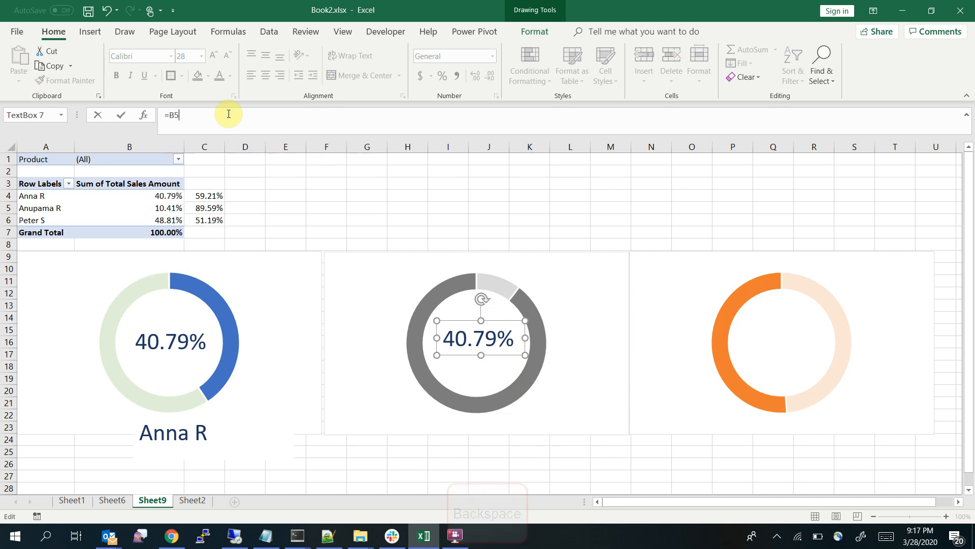
key(Return)
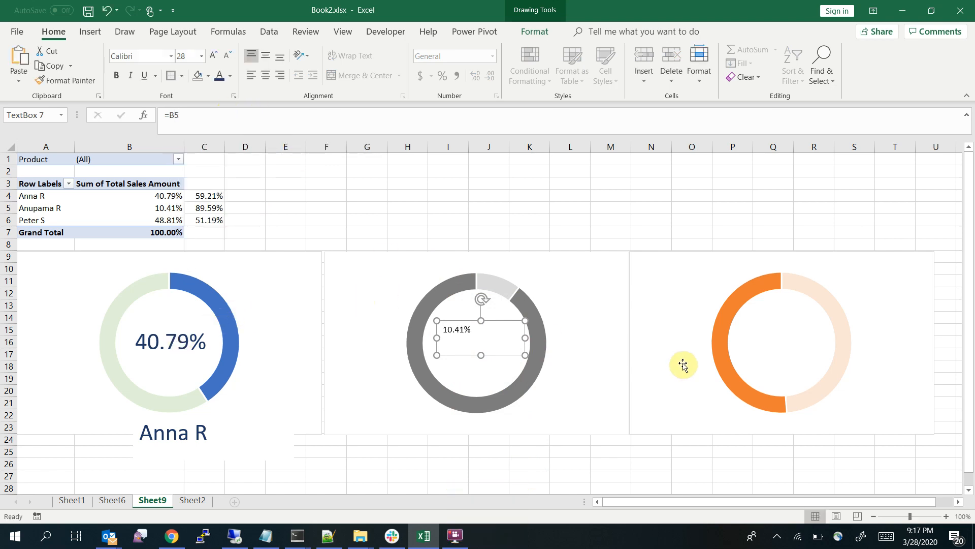
click(506, 318)
key(ctrl+c)
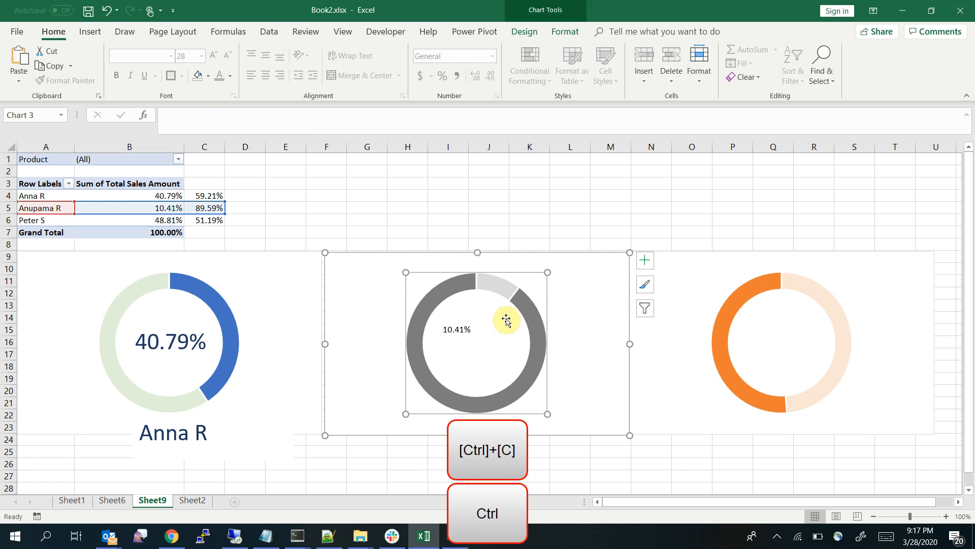
key(ctrl+v)
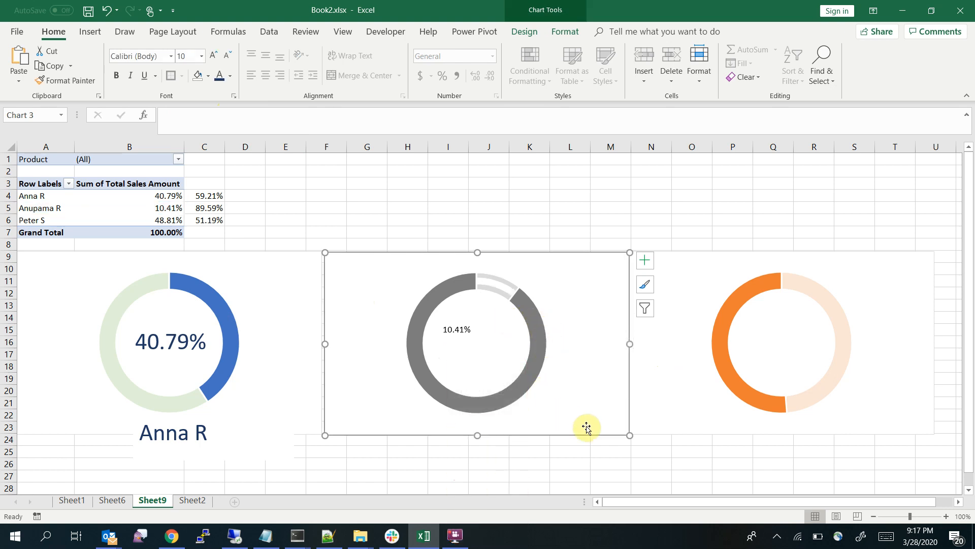
key(ctrl+z)
click(529, 476)
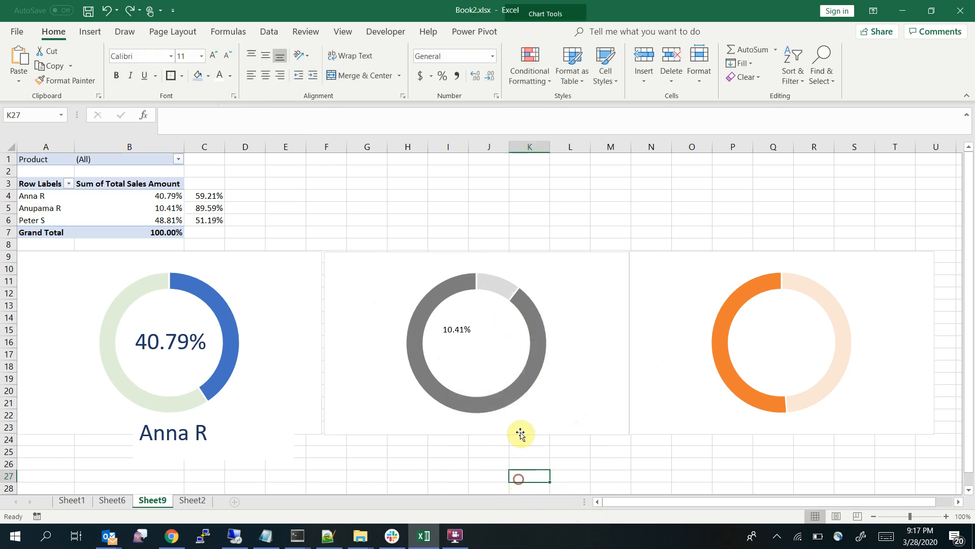
Duplicate the second doughnut's percentage text box and place the copy in the hole of the third doughnut
click(464, 324)
key(ctrl+c)
key(ctrl+v)
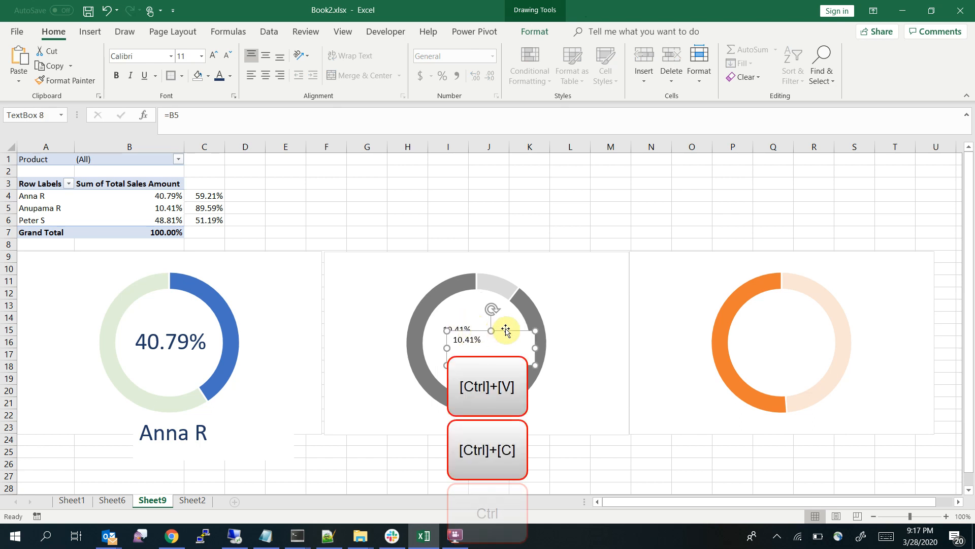
drag(501, 327, 810, 332)
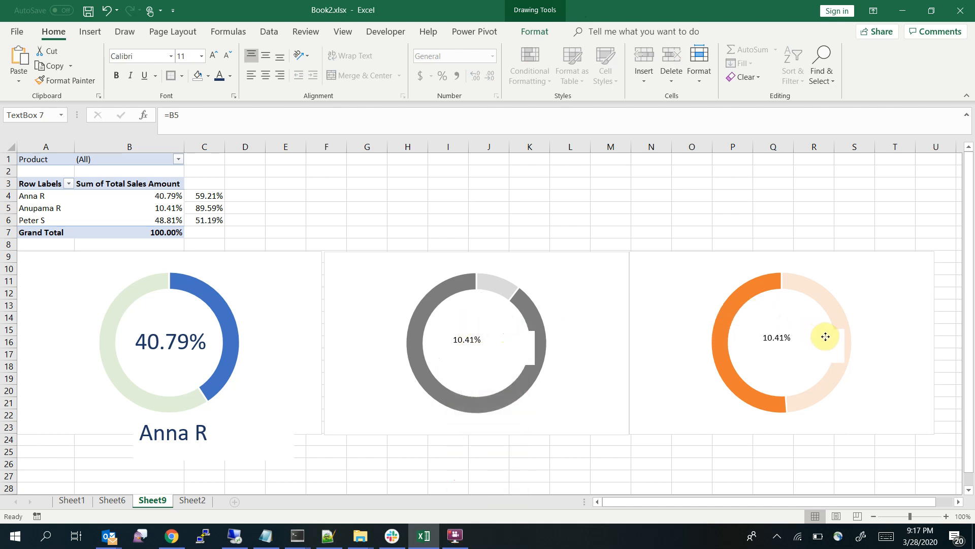
drag(822, 335, 804, 333)
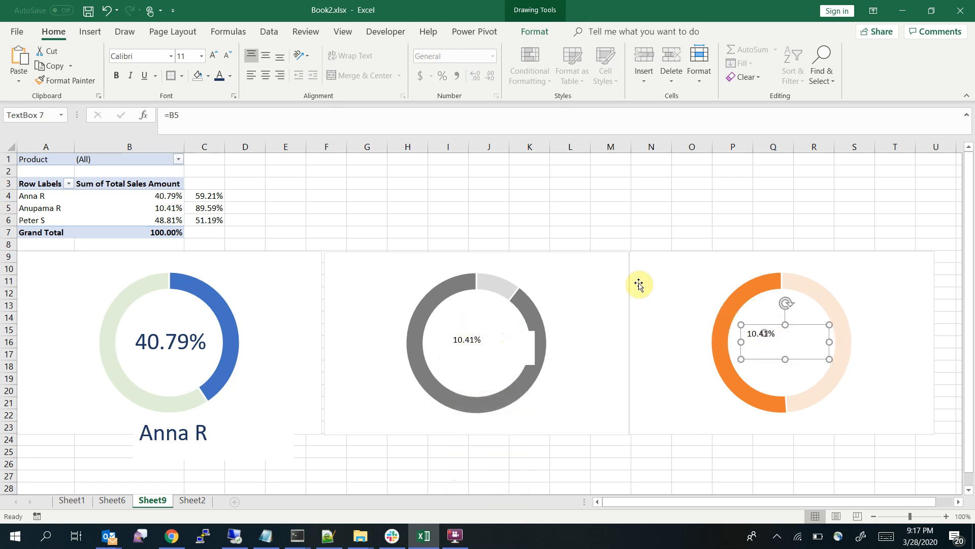
Link the percentage text box inside the third doughnut to cell B6 with the formula =B6
click(186, 122)
key(BackSpace)
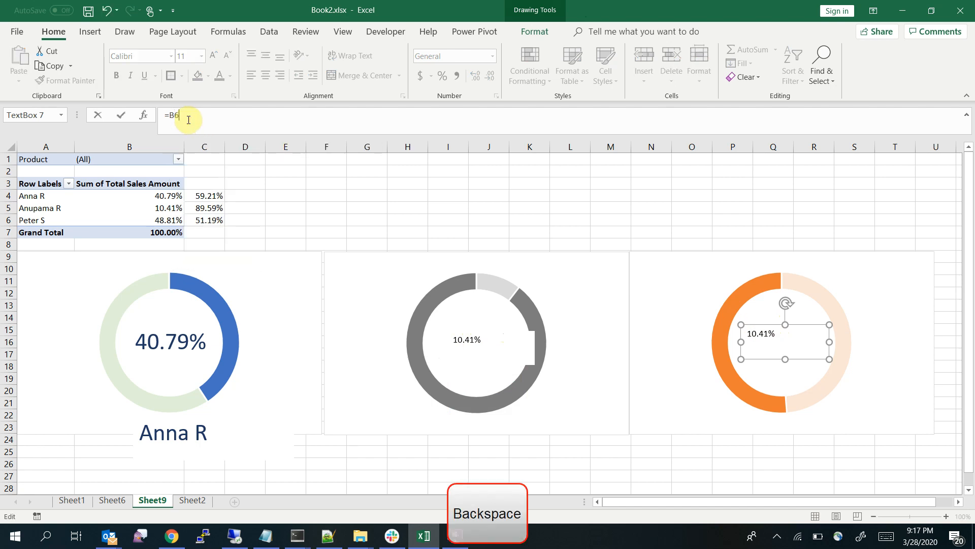
text(6)
key(Return)
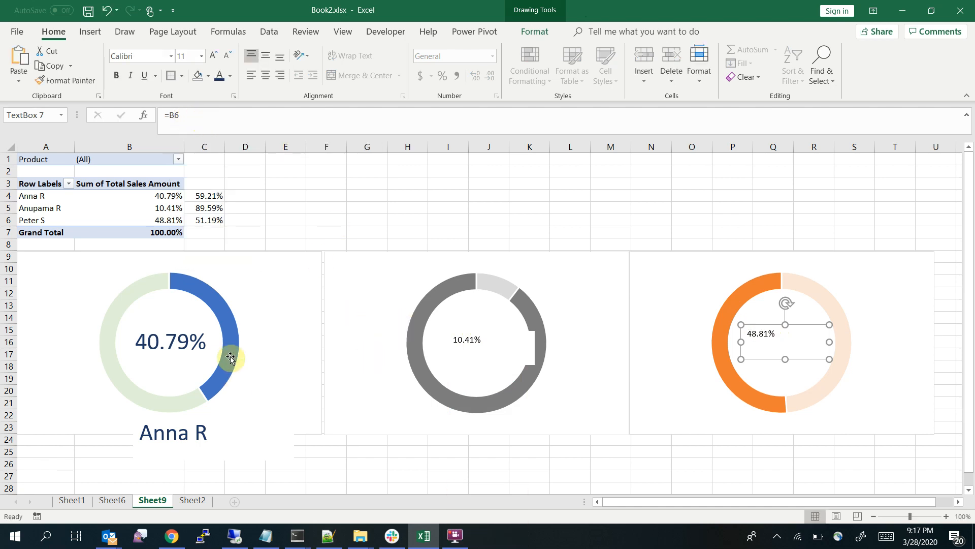
Copy the first doughnut's percentage formatting onto the second doughnut's percentage text box with Format Painter and centre that box in the hole
click(157, 336)
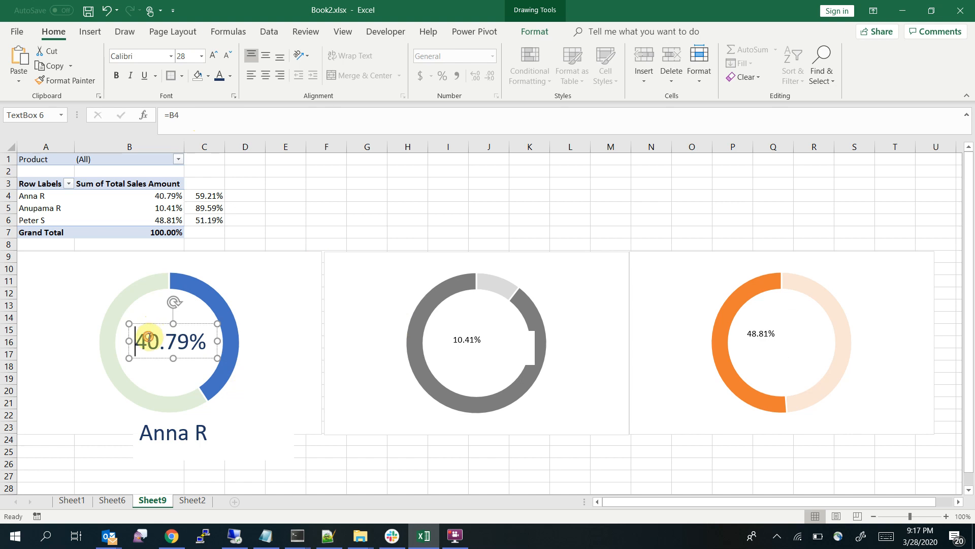
click(72, 80)
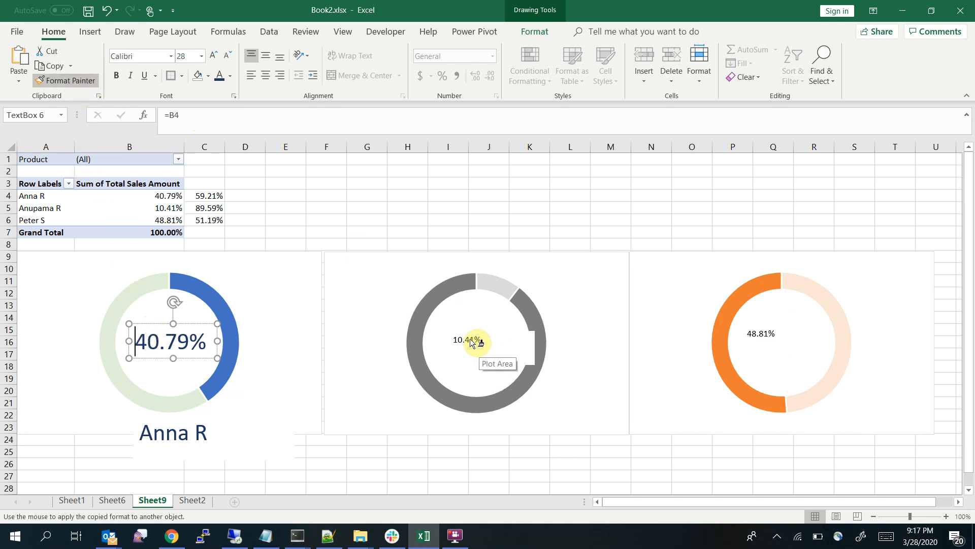
key(Escape)
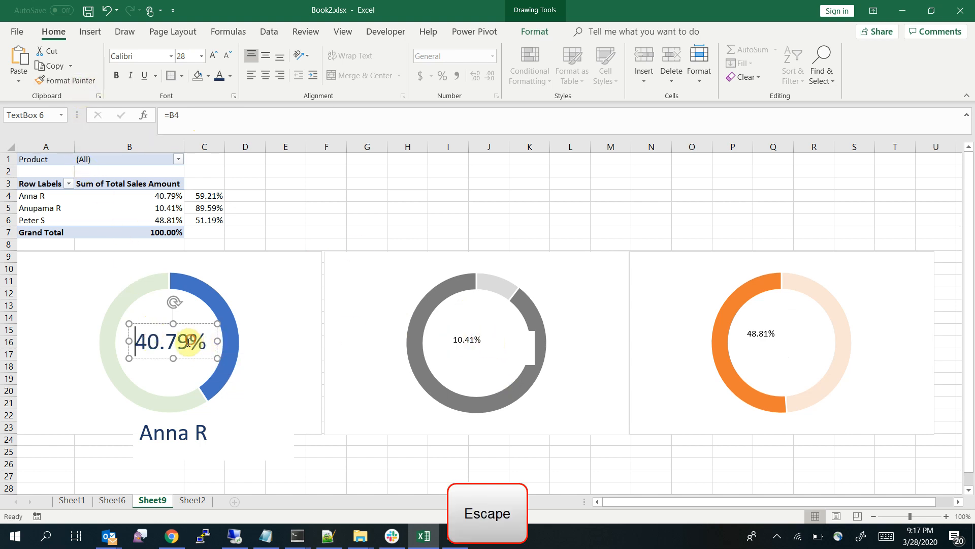
click(66, 80)
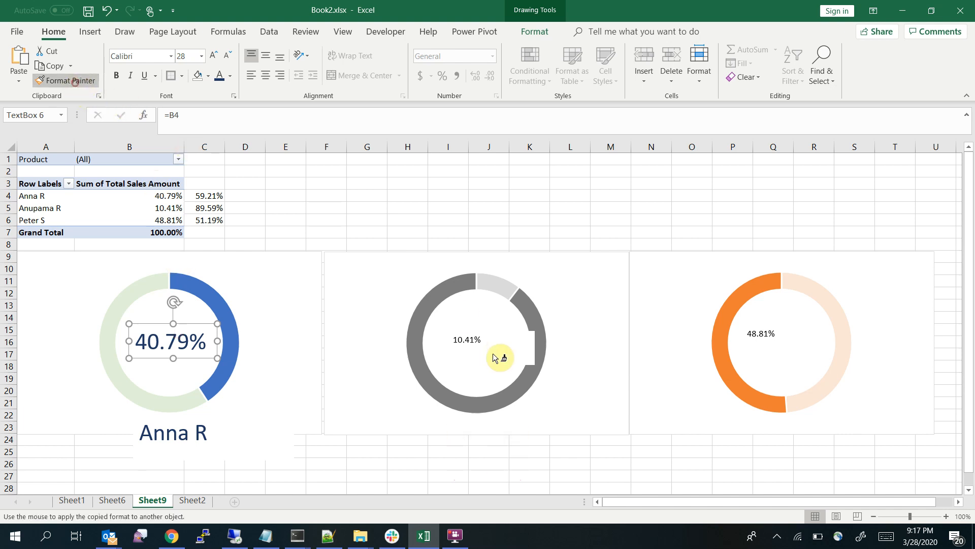
click(467, 339)
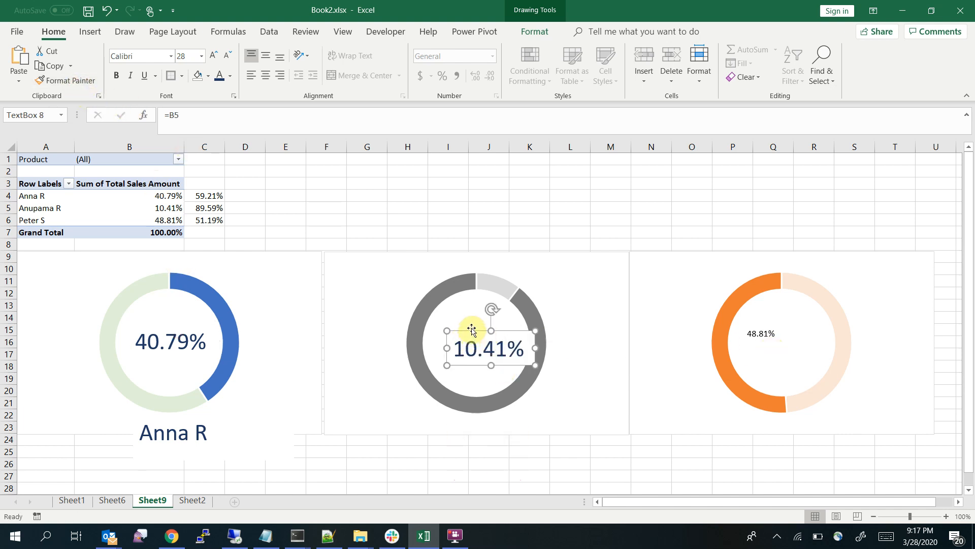
drag(472, 330, 462, 324)
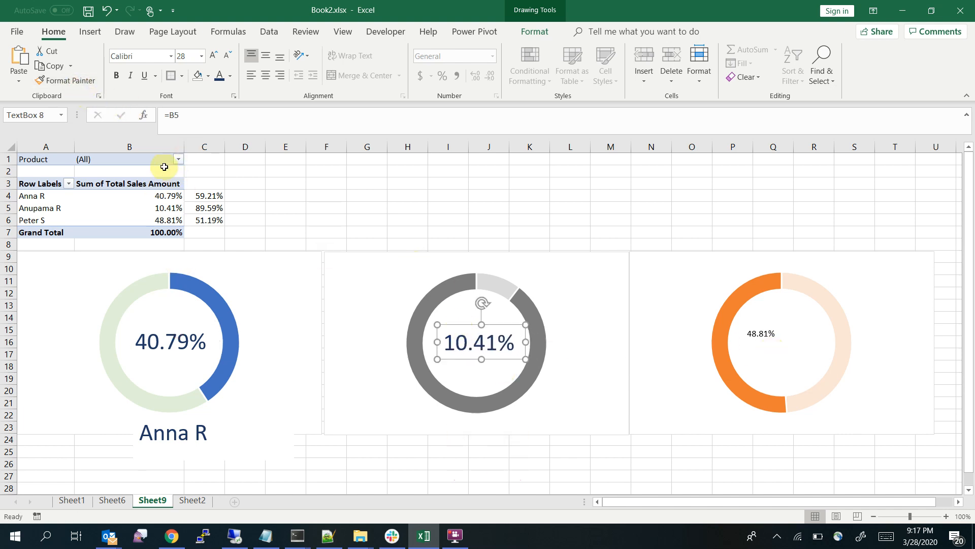
Copy the second doughnut's percentage formatting onto the third doughnut's percentage text box with Format Painter and centre that box in the hole
click(71, 80)
click(762, 334)
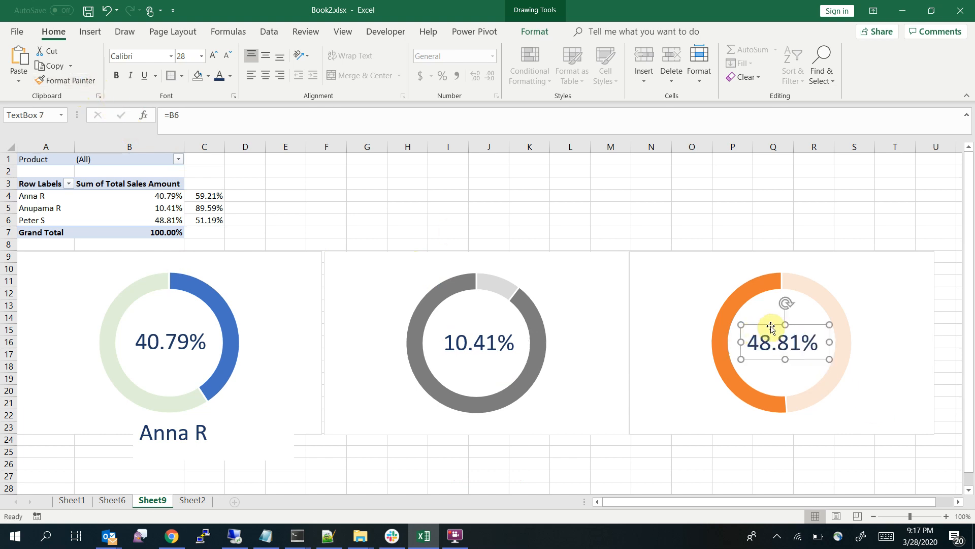
drag(771, 324, 774, 326)
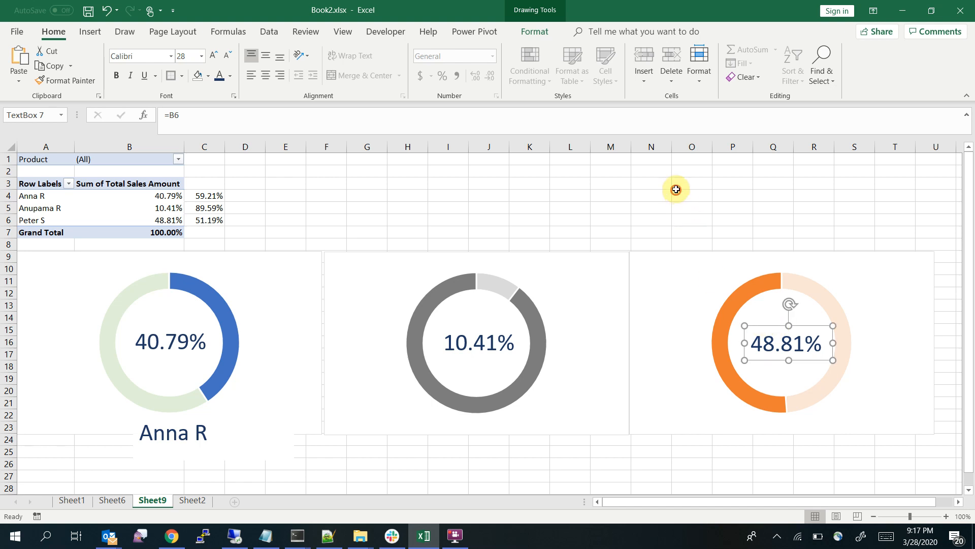
click(683, 193)
Duplicate the name label below the first doughnut twice and place the copies below the second and third doughnuts
click(173, 416)
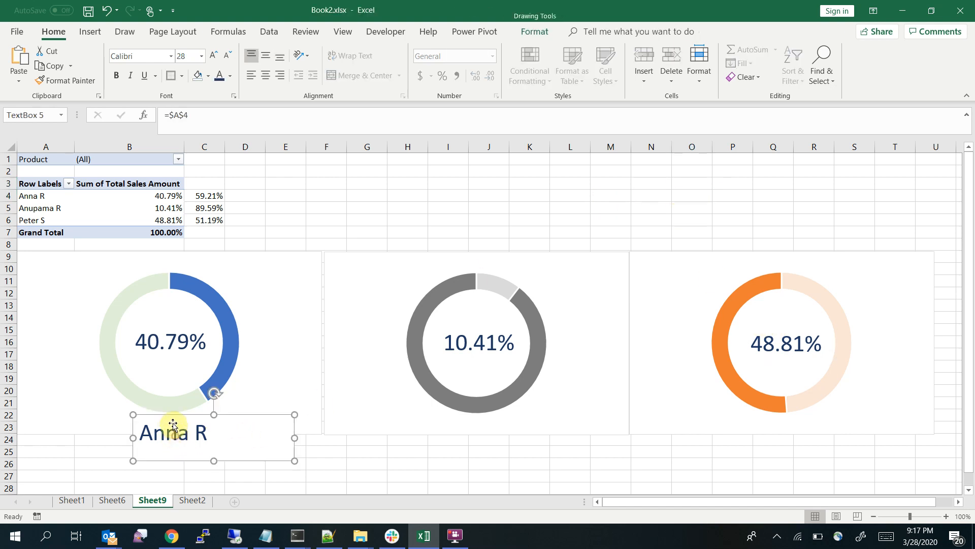
key(ctrl+c)
key(ctrl+v)
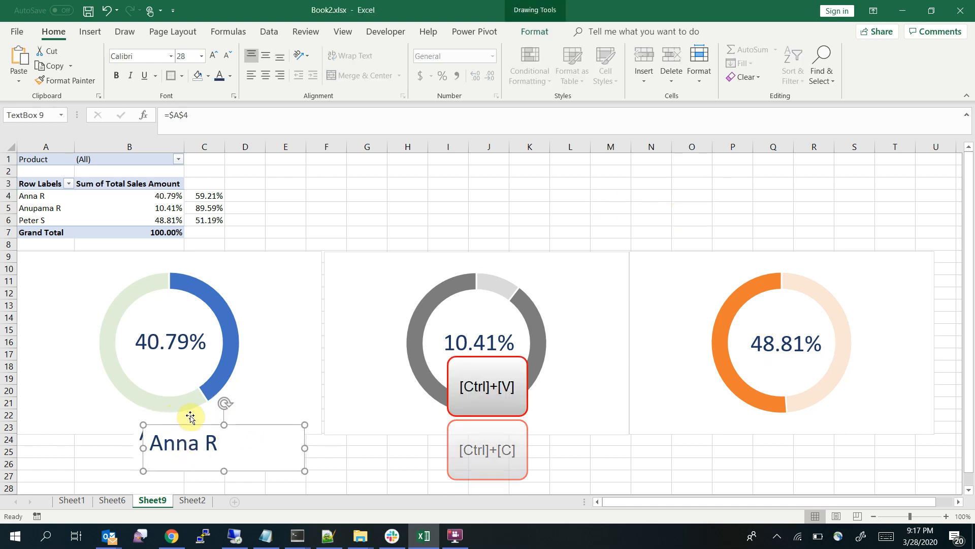
drag(196, 418, 812, 421)
key(ctrl+v)
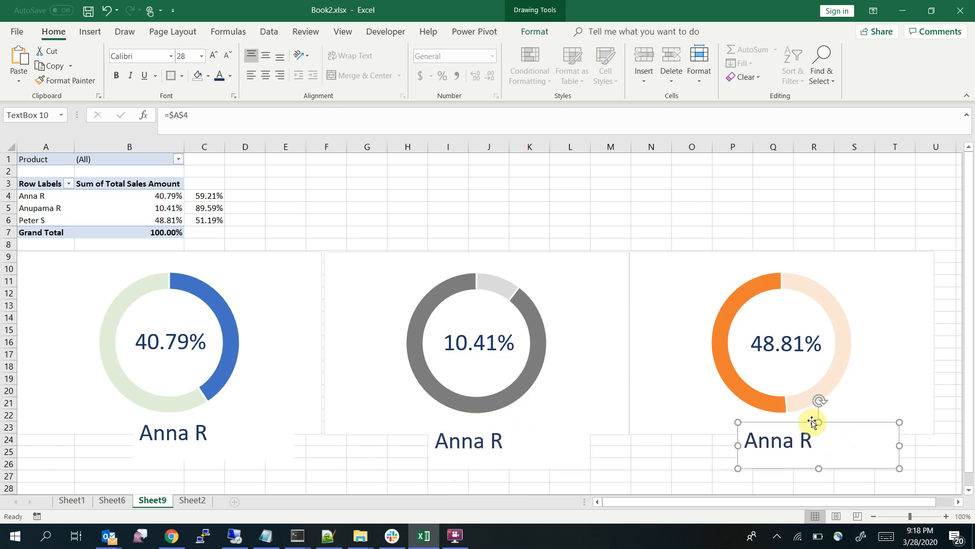
Link the name label below the second doughnut to cell A5 with the formula =$A$5
click(474, 440)
click(216, 114)
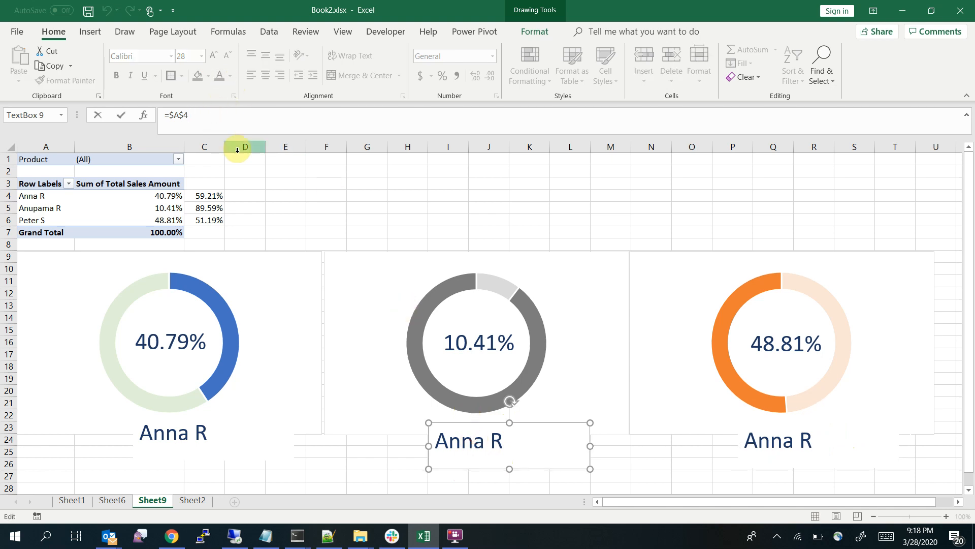
key(BackSpace)
key(Return)
Link the name label below the third doughnut to cell A6 with the formula =$A$6
click(770, 442)
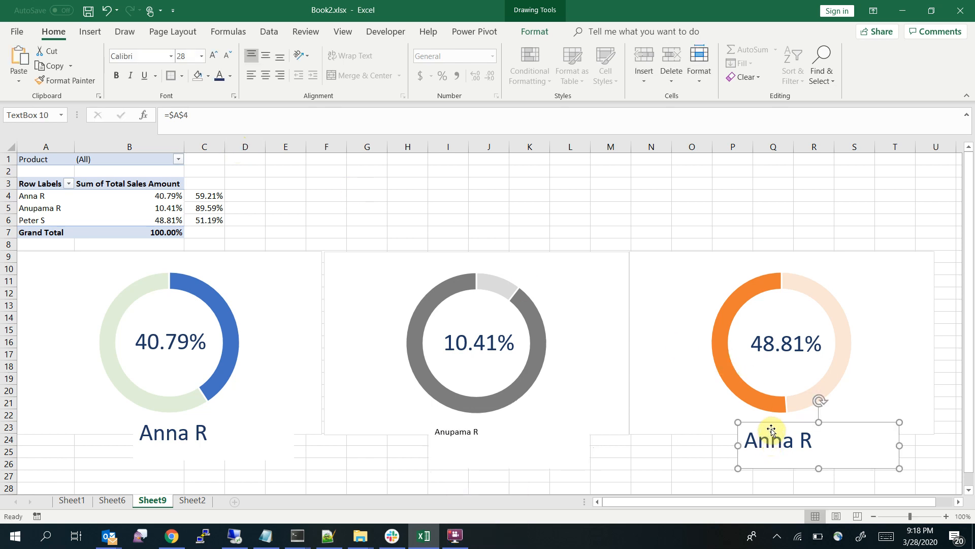
click(219, 112)
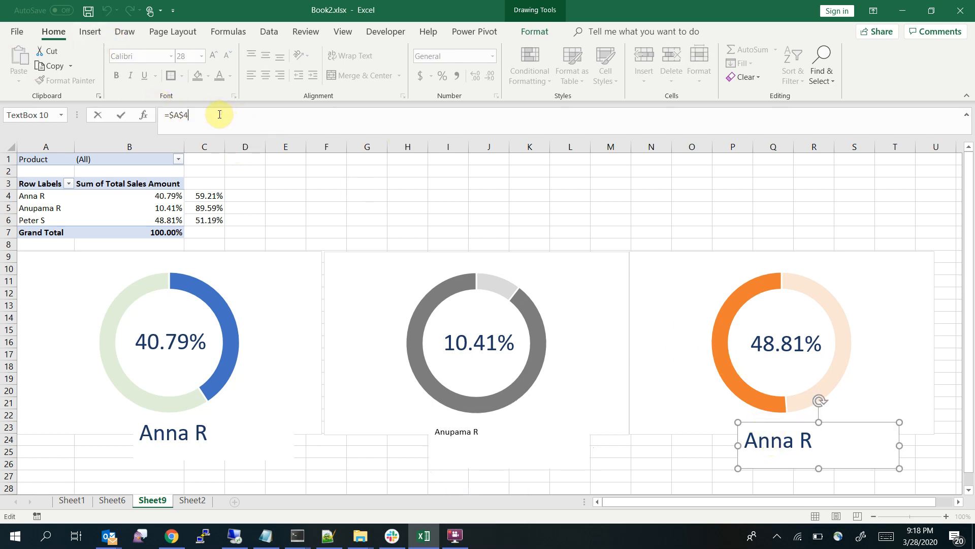
key(BackSpace)
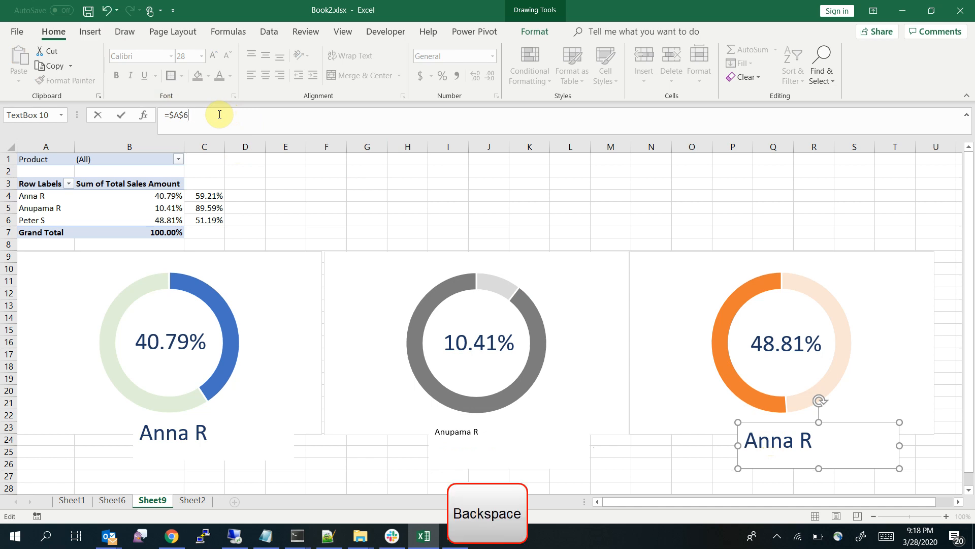
text(6)
key(Return)
Copy the first name label's formatting onto the second and third doughnuts' name labels with Format Painter
click(159, 435)
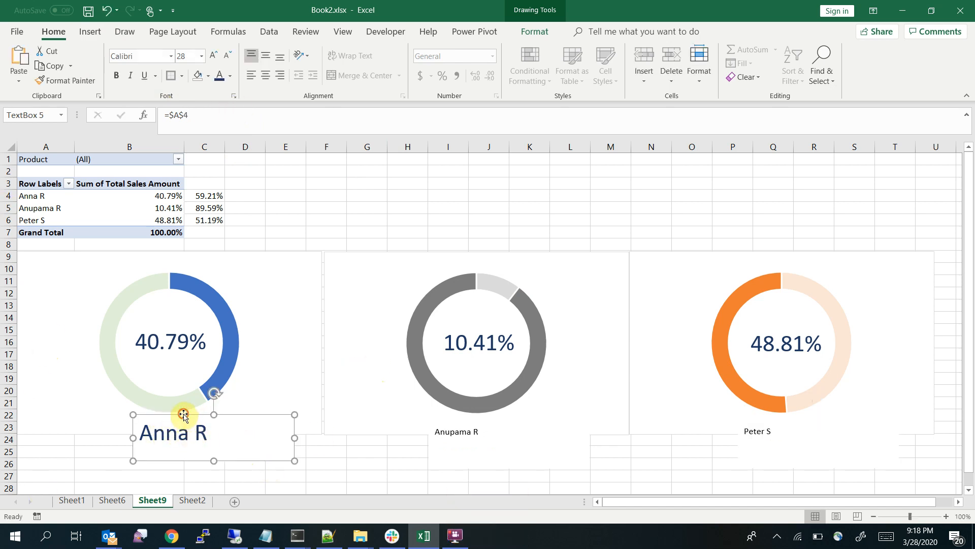
click(53, 80)
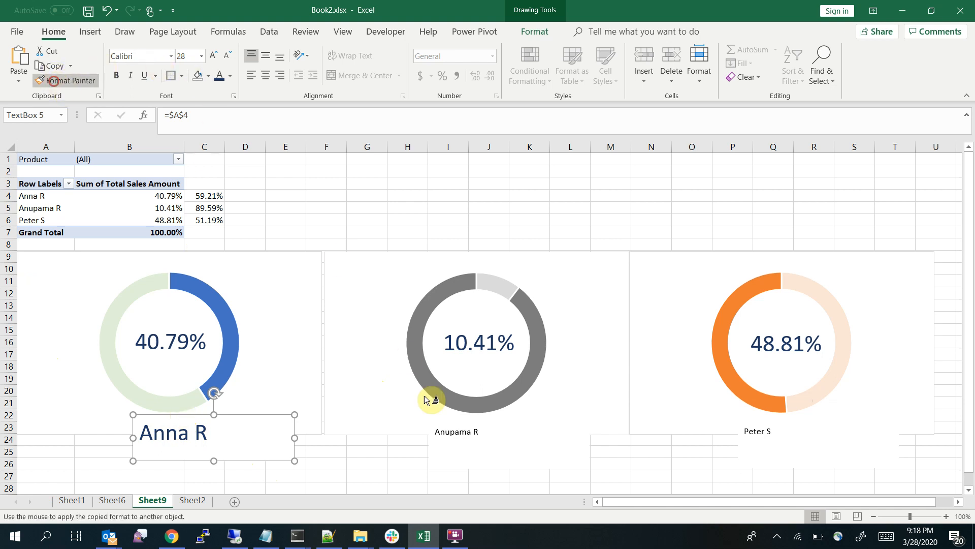
click(447, 429)
click(65, 80)
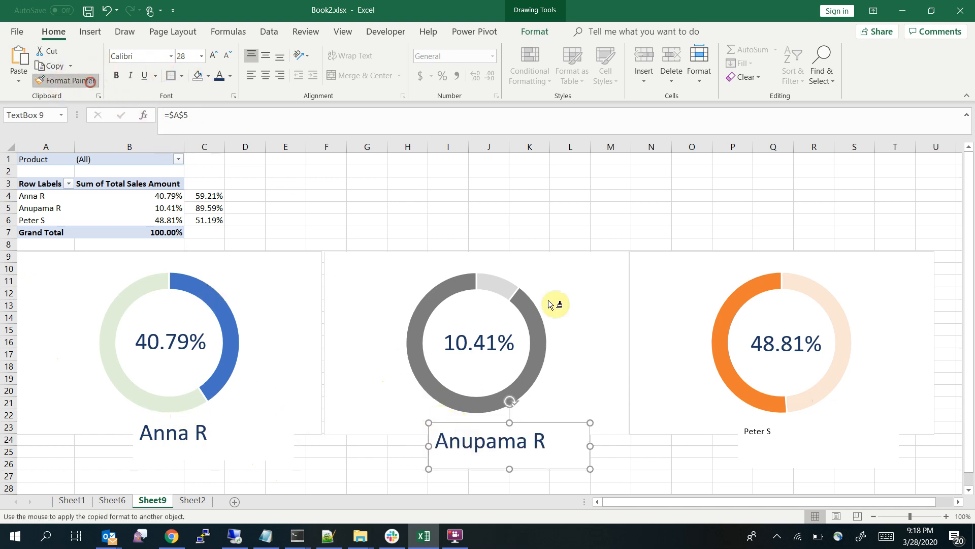
click(761, 436)
Reposition the second and third name labels so each sits centred just below its doughnut
drag(776, 422, 788, 421)
click(515, 422)
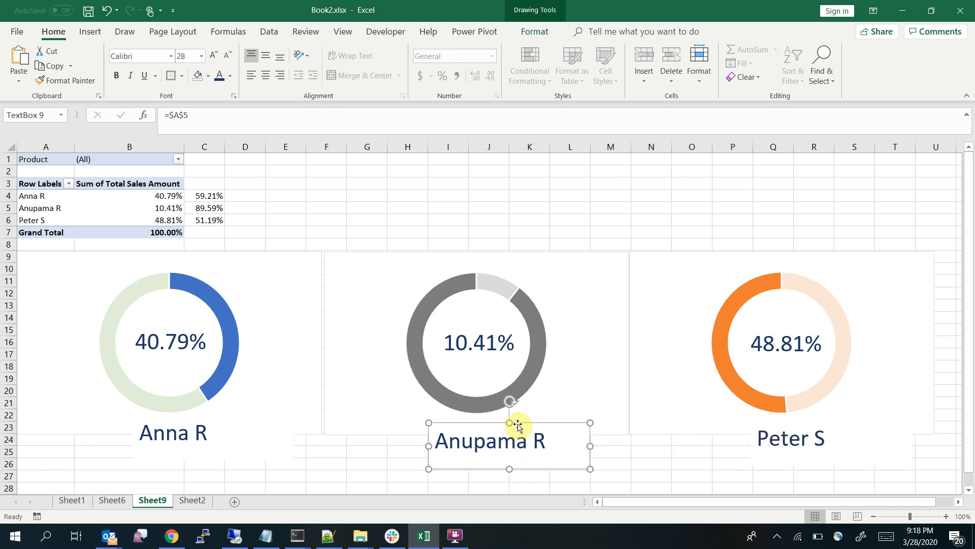
drag(518, 425, 510, 418)
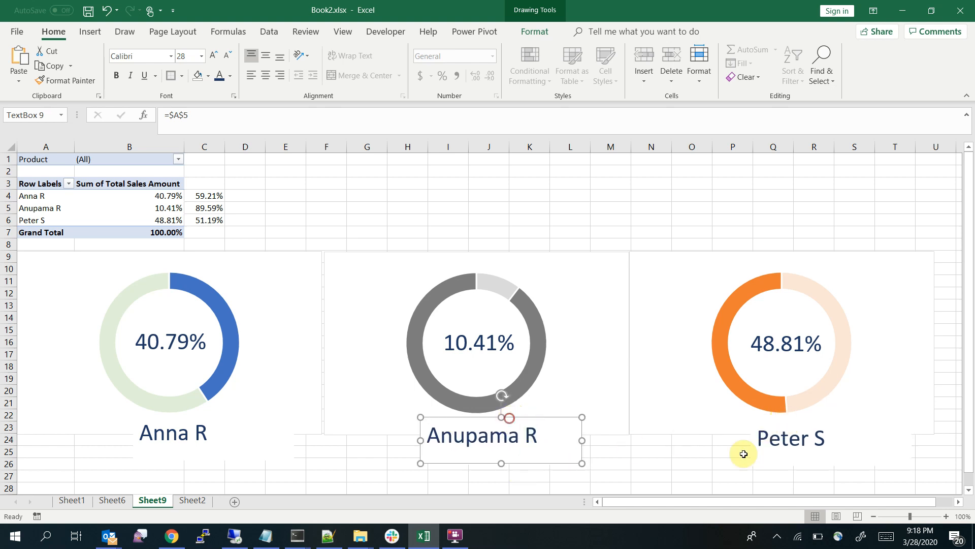
Change the font colour of the name label below the second doughnut to dark gray
click(665, 462)
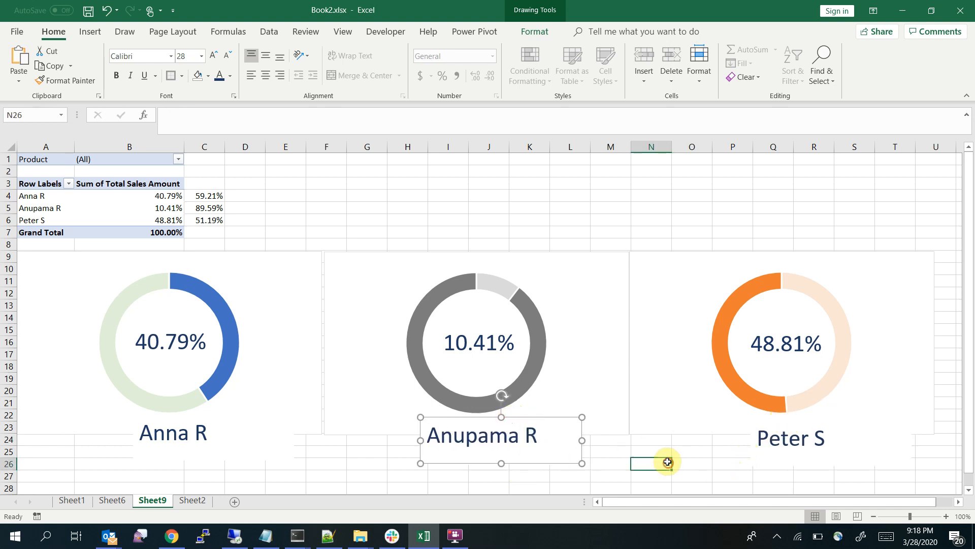
click(479, 423)
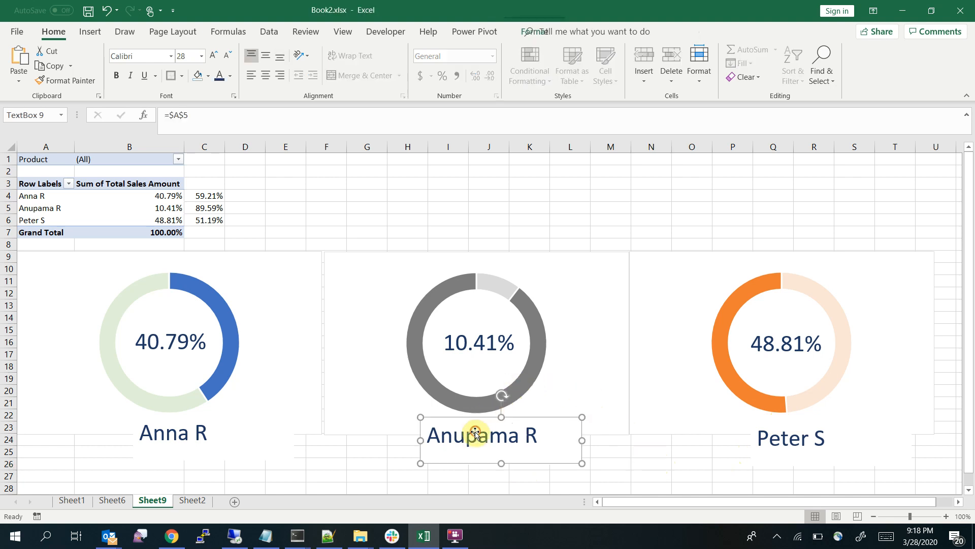
click(231, 76)
click(280, 158)
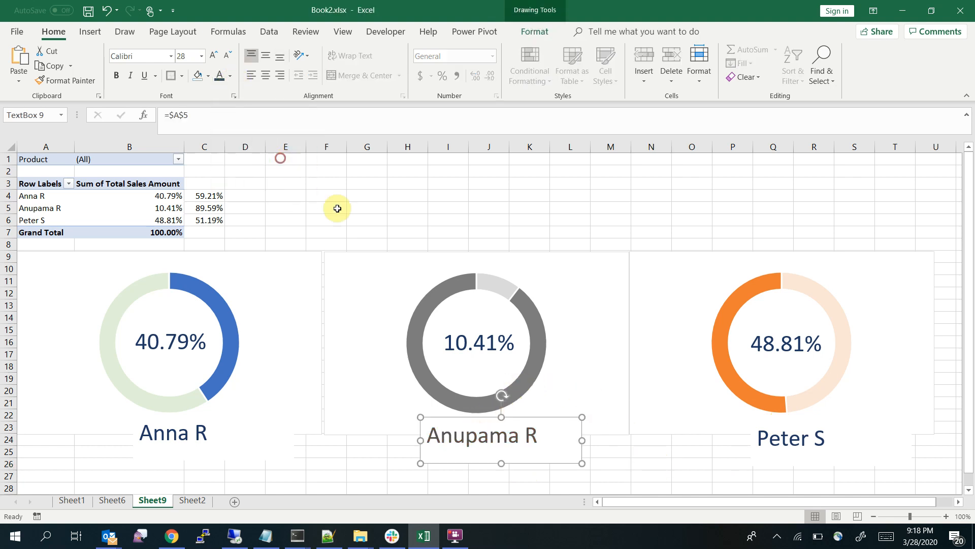
click(685, 475)
Recolour the name label text below the third doughnut dark orange to match its chart
click(783, 440)
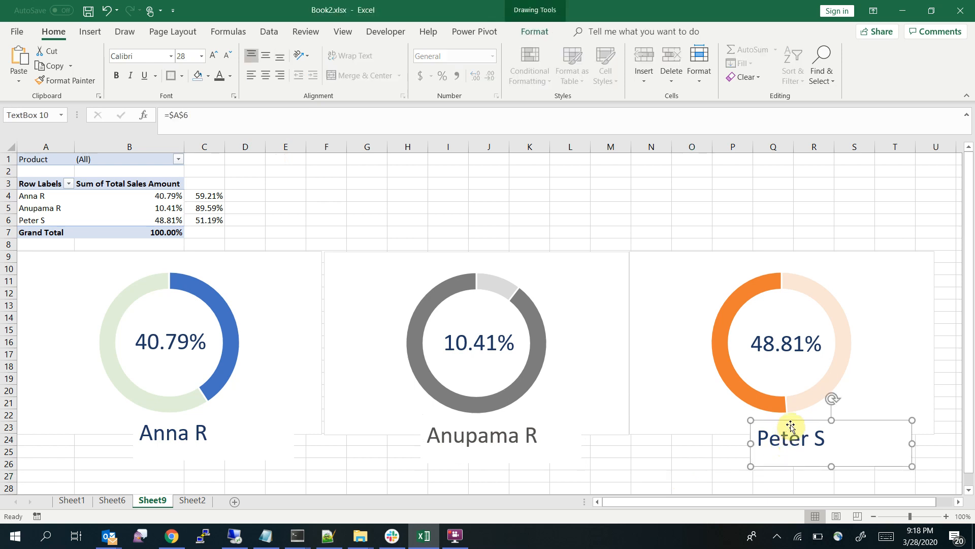
click(231, 77)
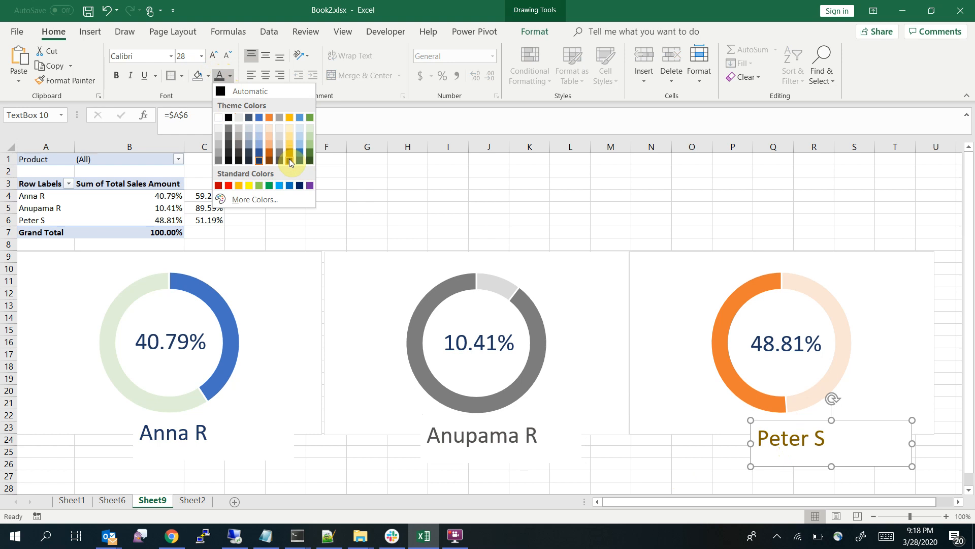
click(269, 152)
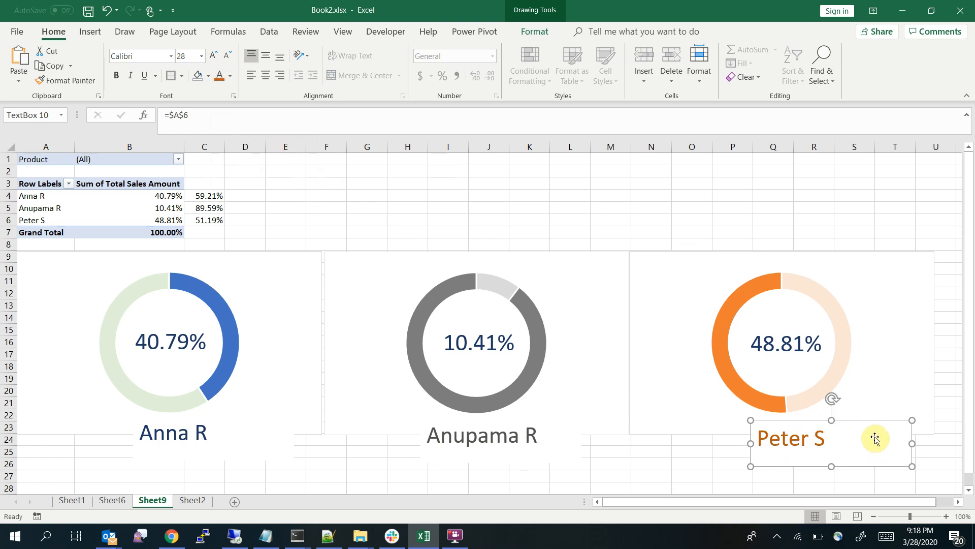
click(869, 220)
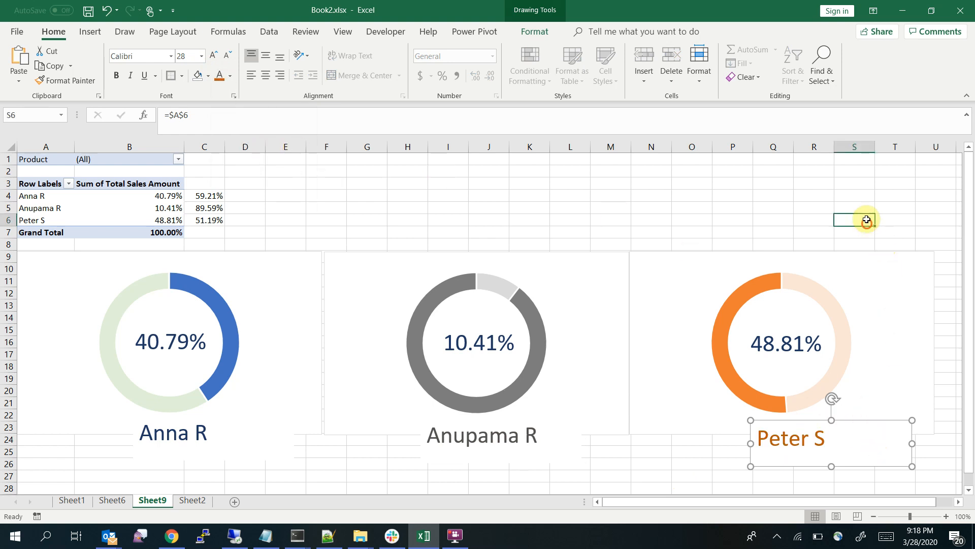
Hide the helper percentages beside the pivot table by setting the font colour of C2:C7 to white
click(394, 212)
click(201, 170)
drag(203, 179, 212, 232)
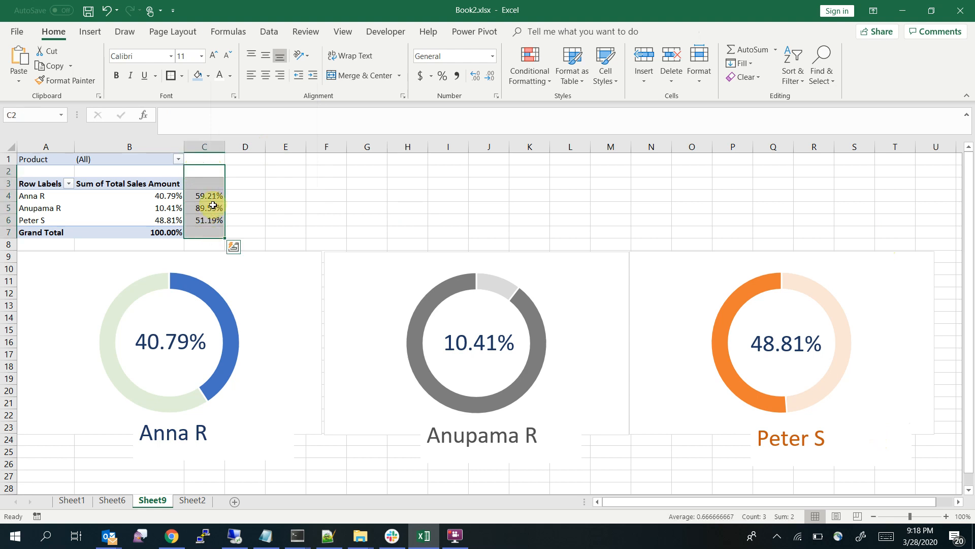
click(231, 77)
click(223, 119)
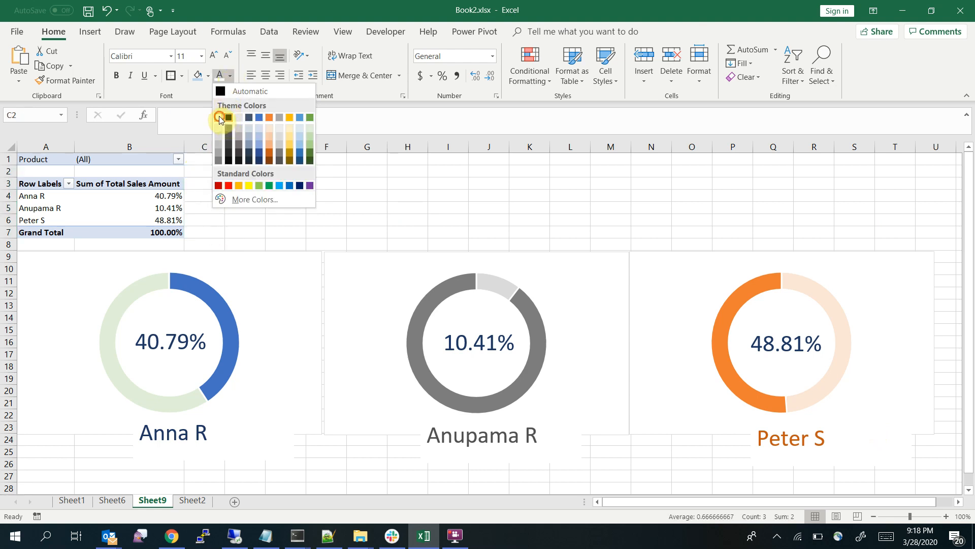
click(299, 216)
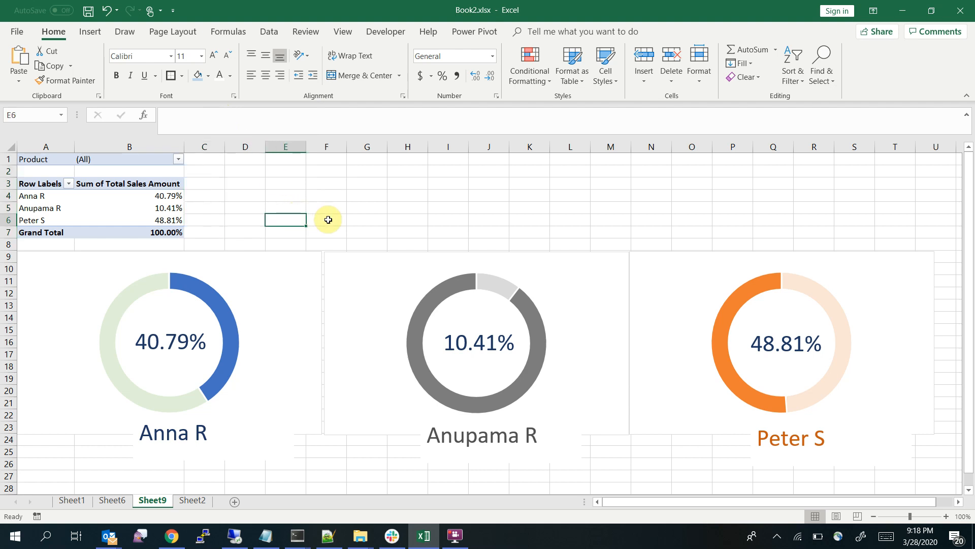
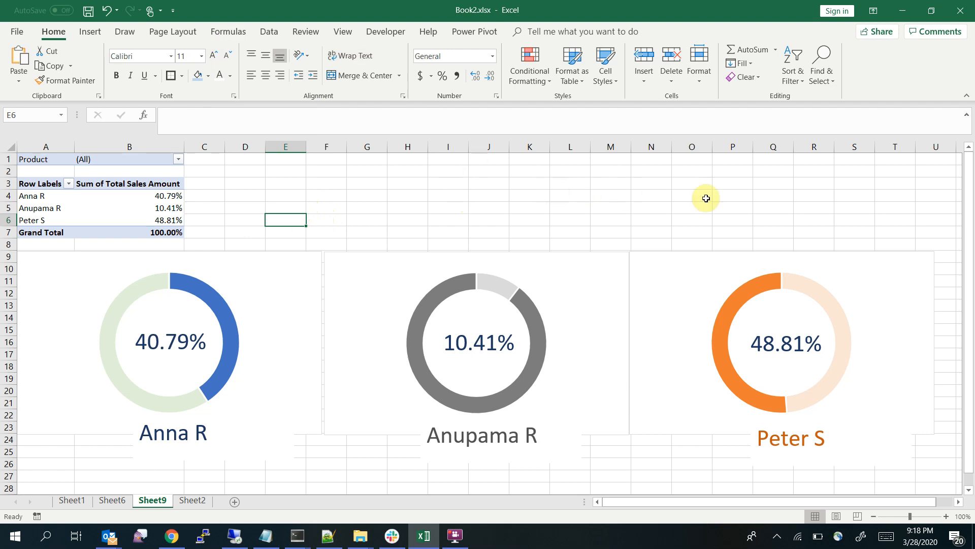
Hide the gridlines on the dashboard sheet
click(342, 33)
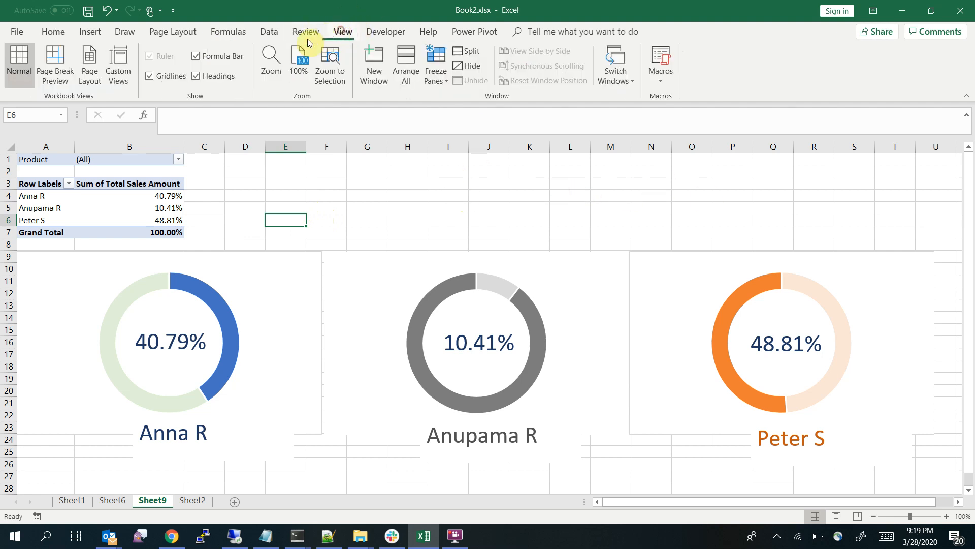
click(169, 77)
click(317, 186)
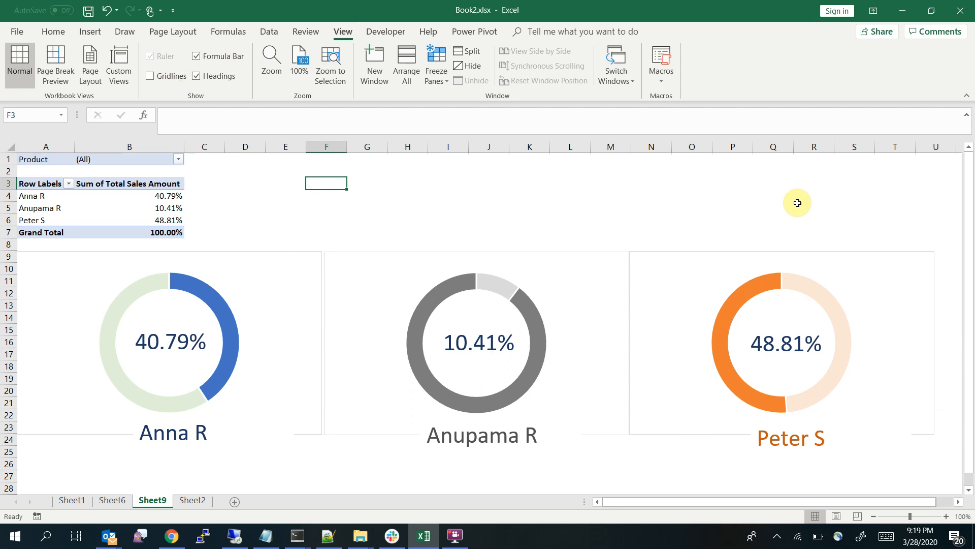
Remove the outline from the chart area of the first, blue doughnut chart
click(623, 437)
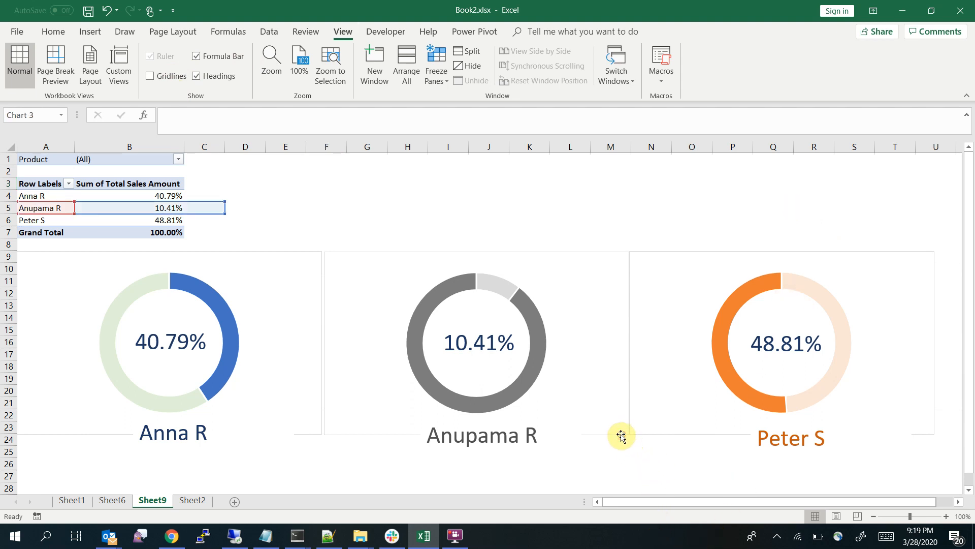
click(244, 251)
right_click(244, 252)
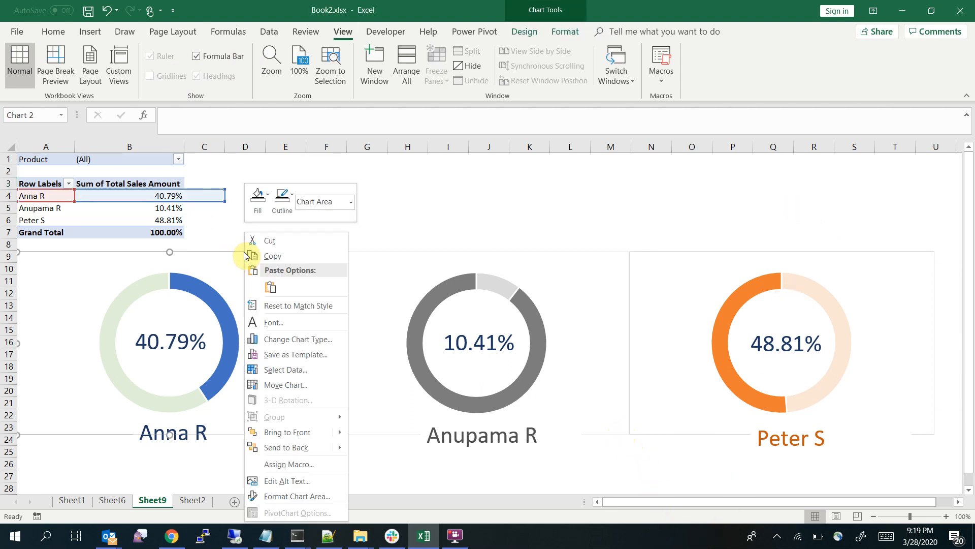
click(291, 198)
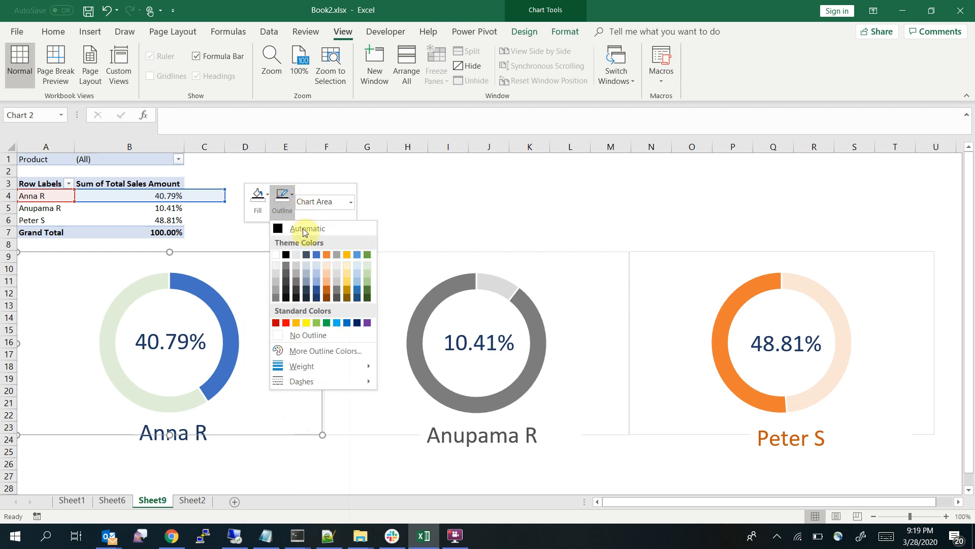
click(300, 335)
Remove the outlines from the chart areas of the gray and orange doughnut charts
click(458, 252)
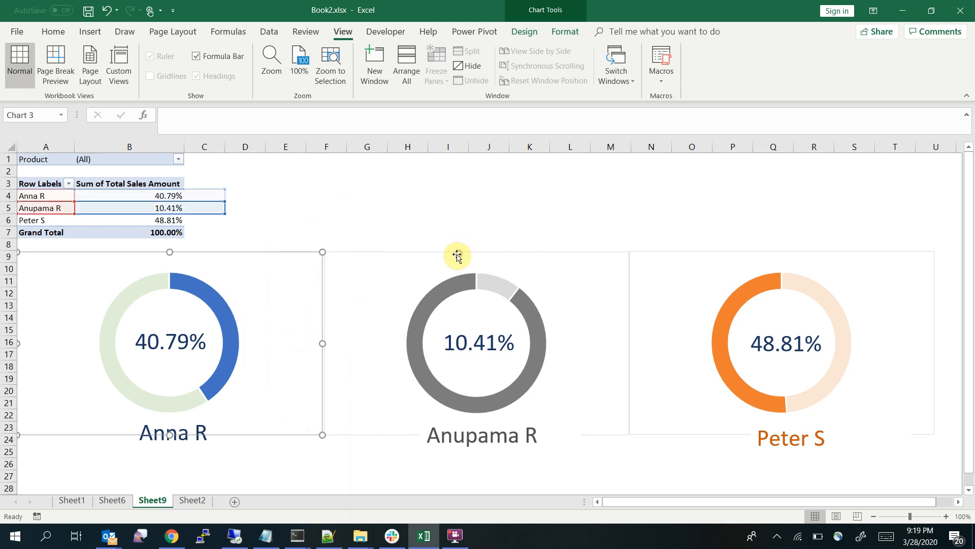
right_click(458, 250)
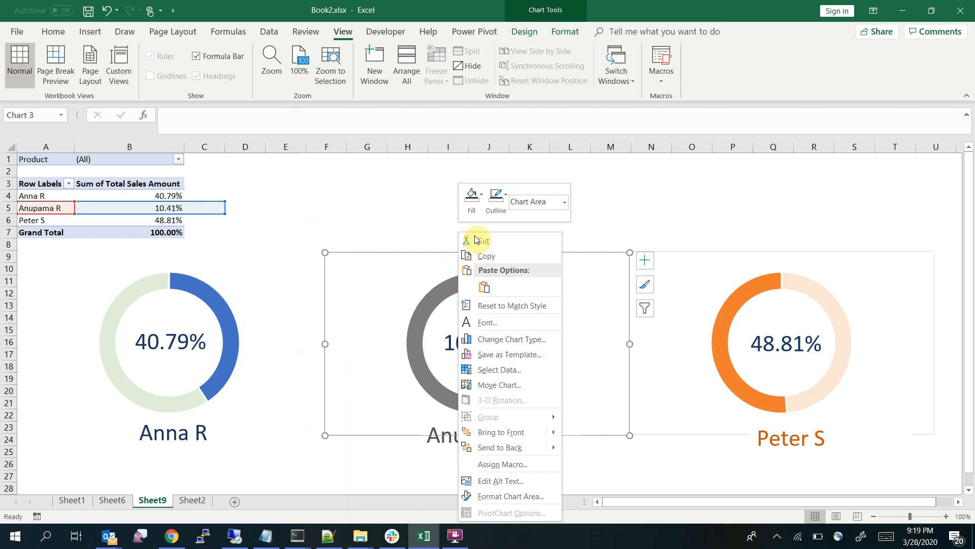
click(496, 199)
click(521, 335)
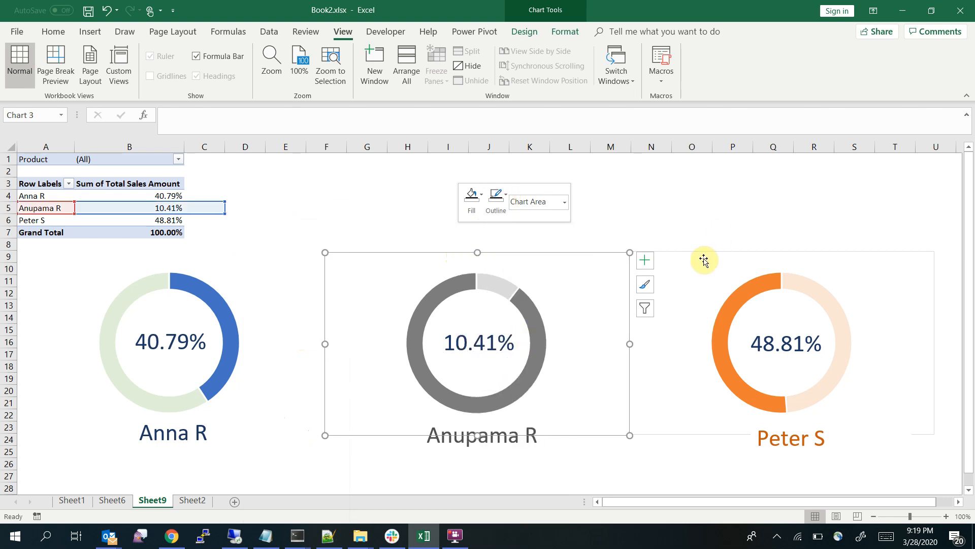
click(705, 254)
right_click(710, 254)
click(742, 198)
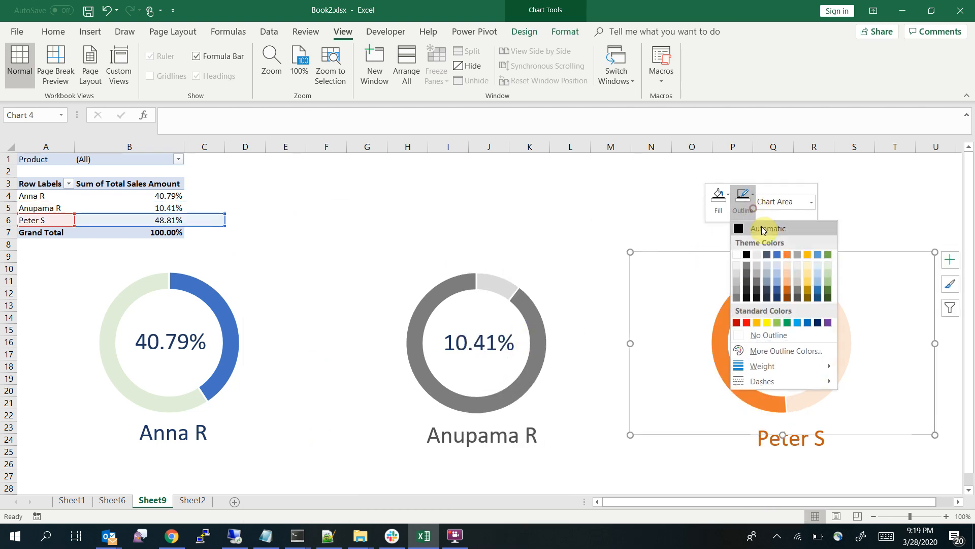
click(762, 335)
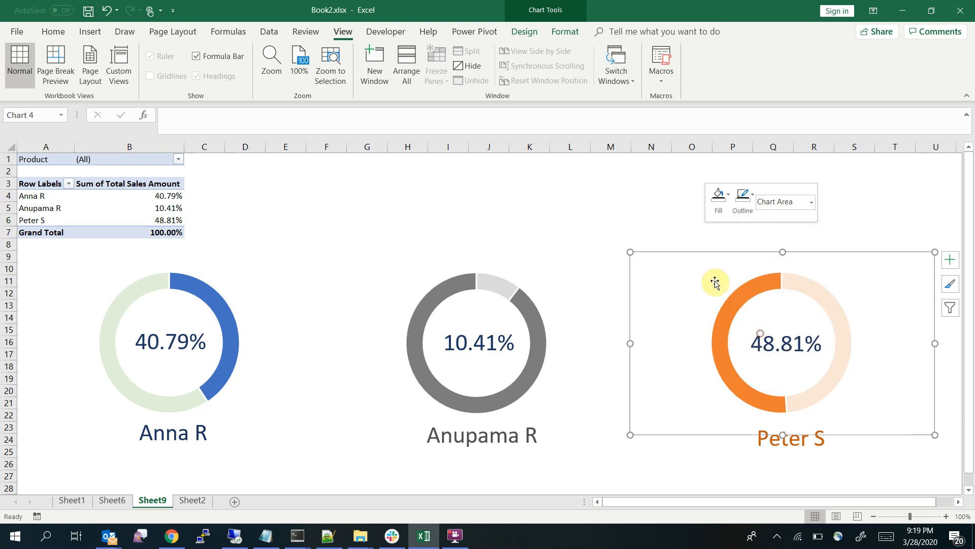
click(597, 216)
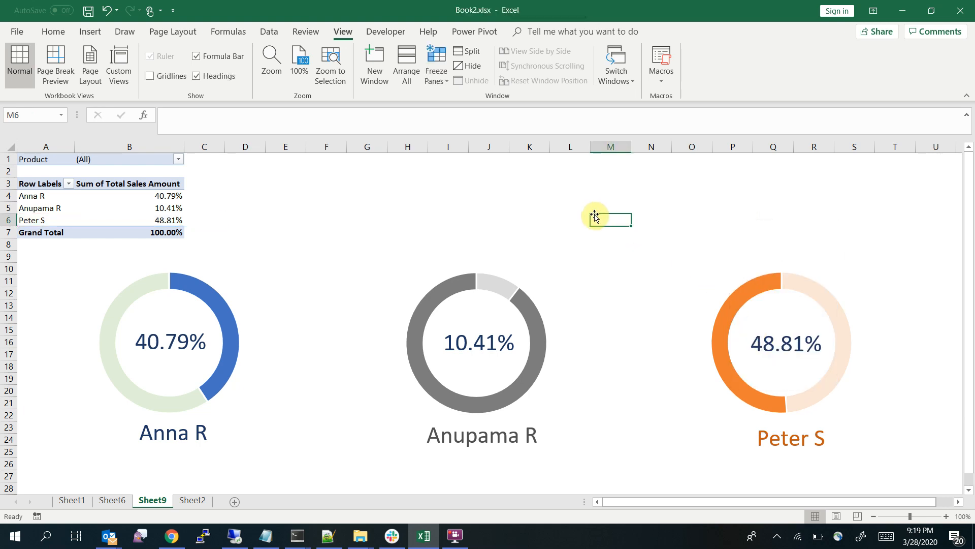
Insert a slicer for the Product field of the pivot table
click(158, 219)
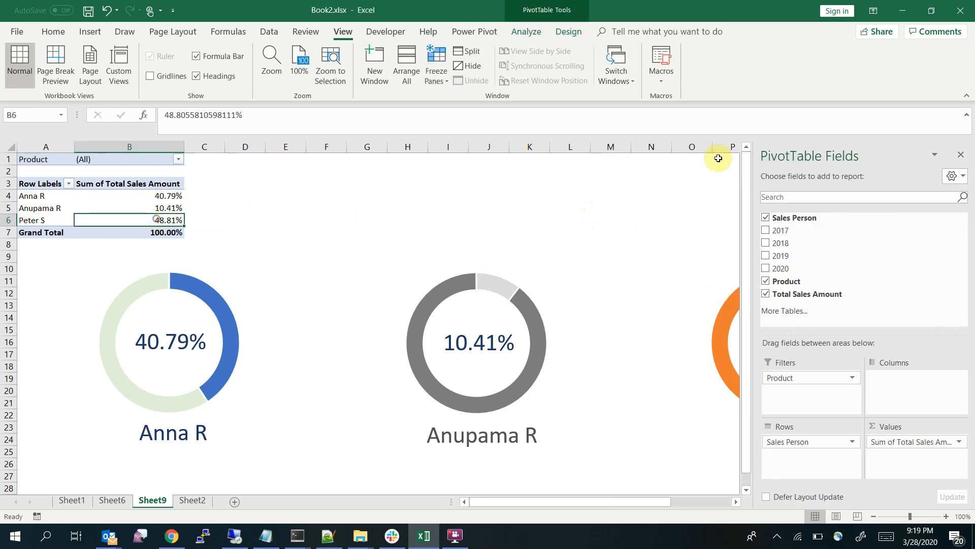
click(395, 197)
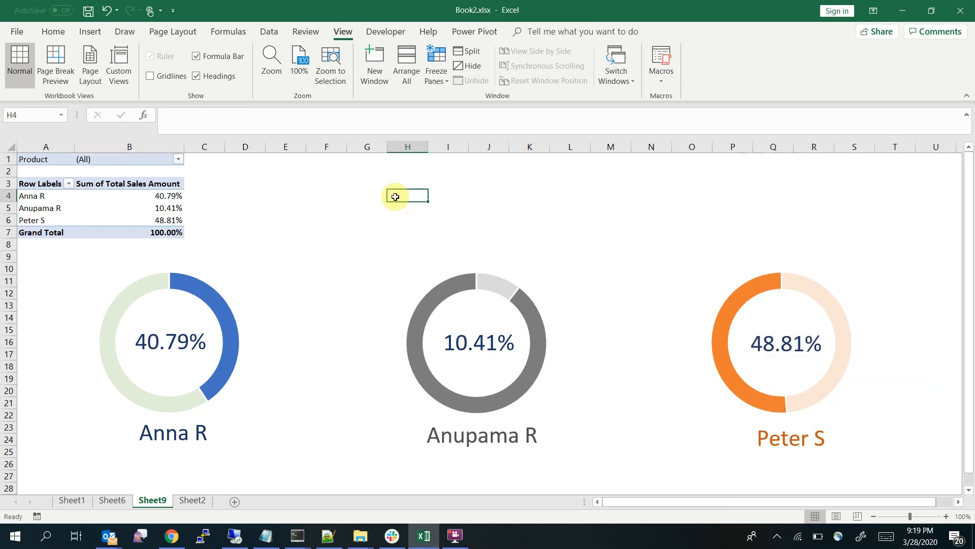
click(122, 207)
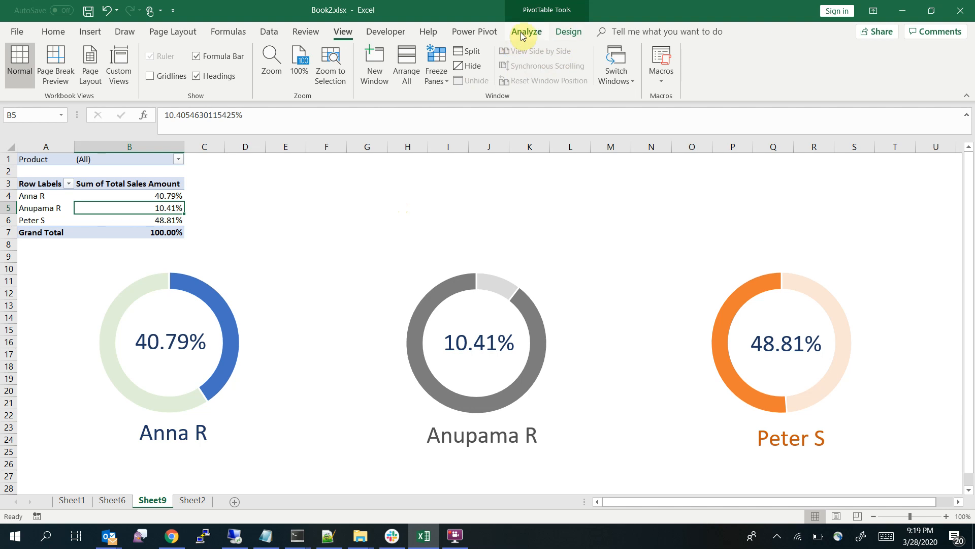
click(520, 32)
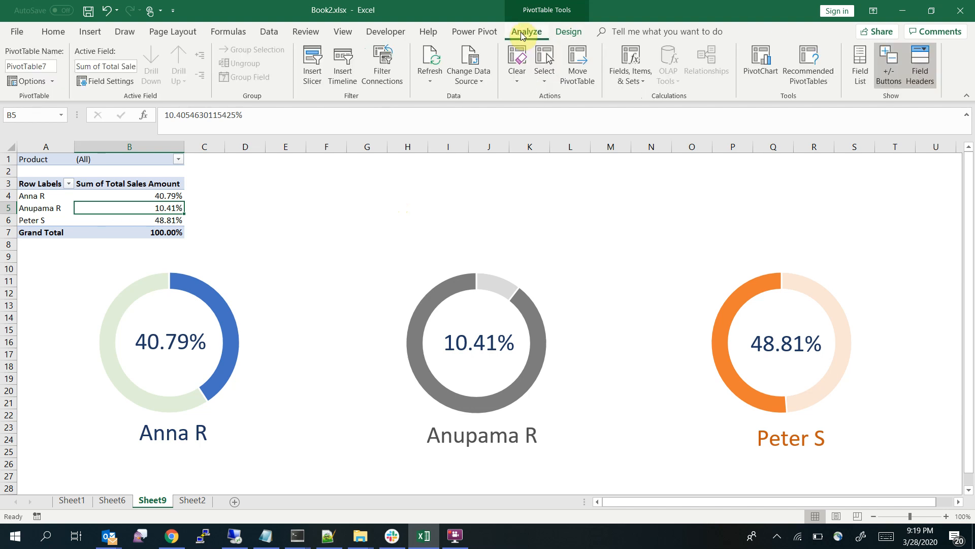
click(311, 71)
drag(503, 16, 363, 162)
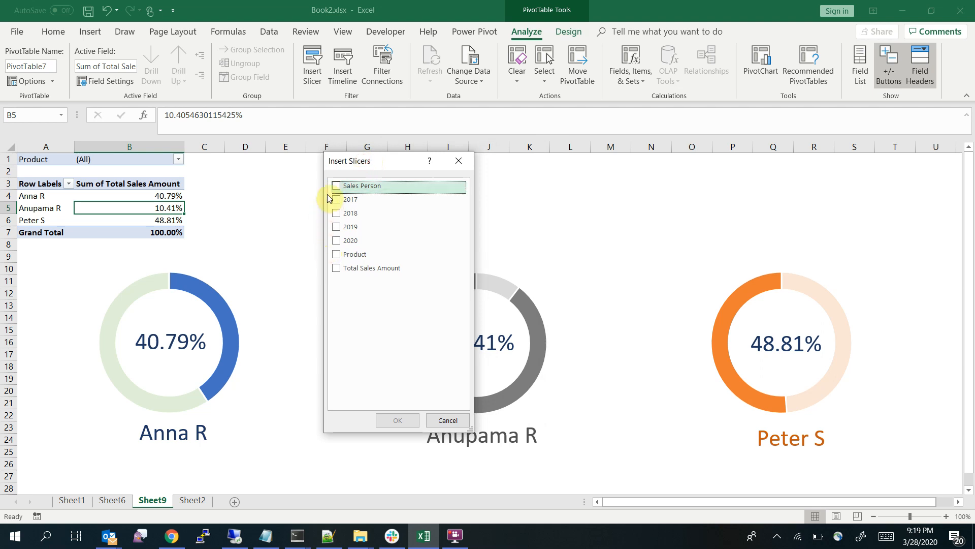
click(336, 254)
click(399, 422)
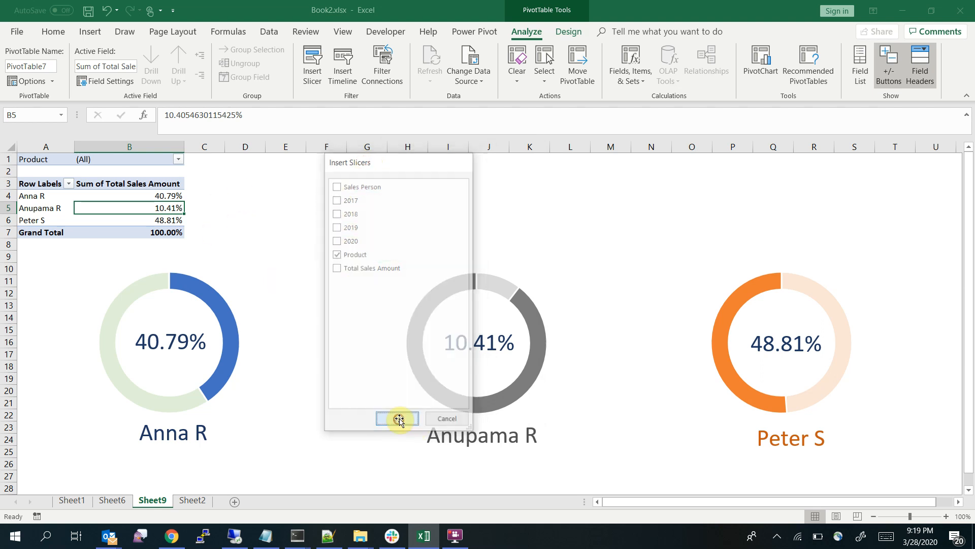
Place the Product slicer beside the pivot table over columns E to G and shorten it to about 1.56" high
drag(483, 251, 313, 168)
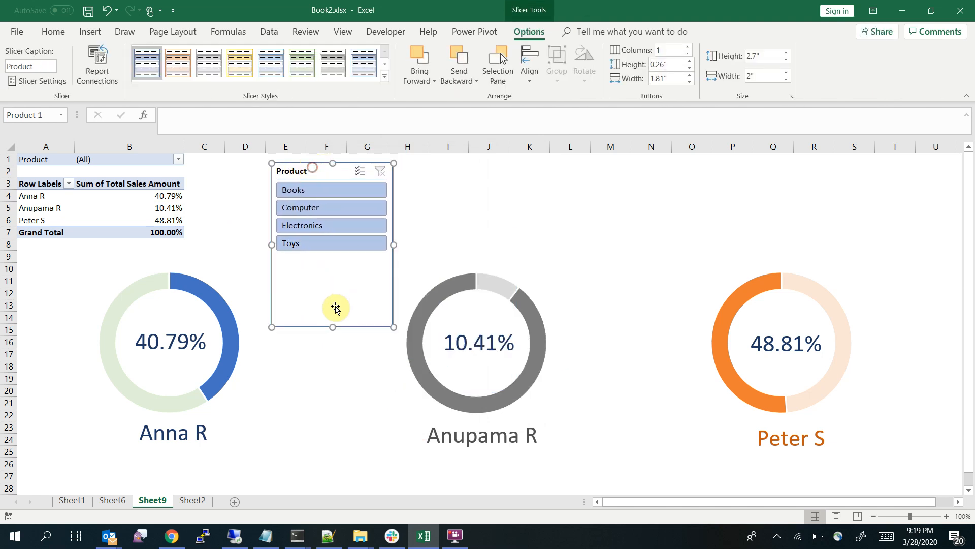
drag(336, 259, 337, 257)
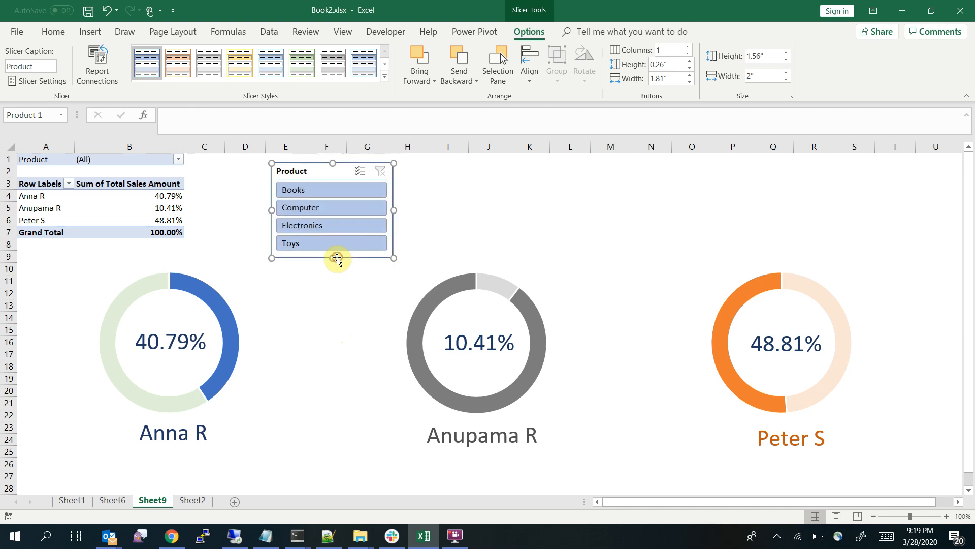
right_click(341, 173)
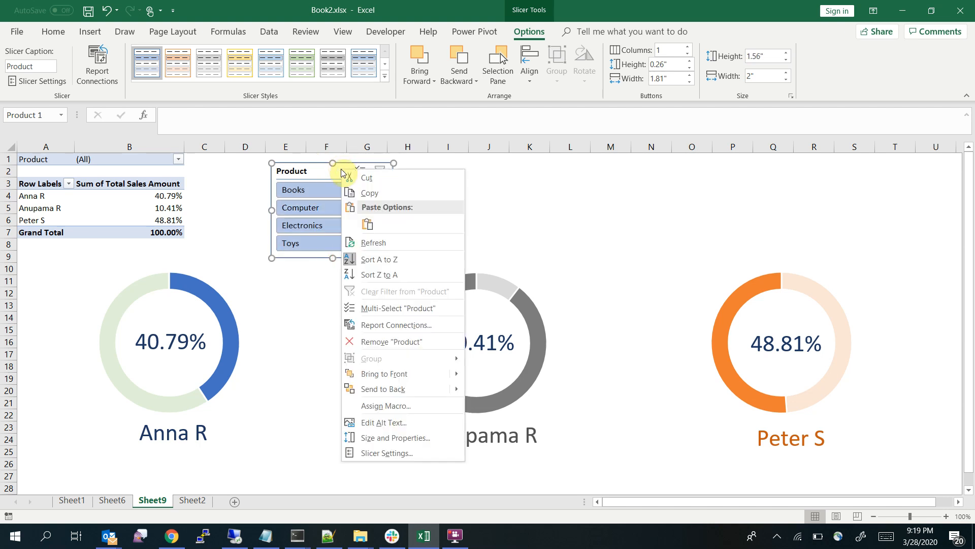
click(283, 72)
Try several light and dark slicer styles on the Product slicer, including gray, yellow and dark gray ones
click(364, 63)
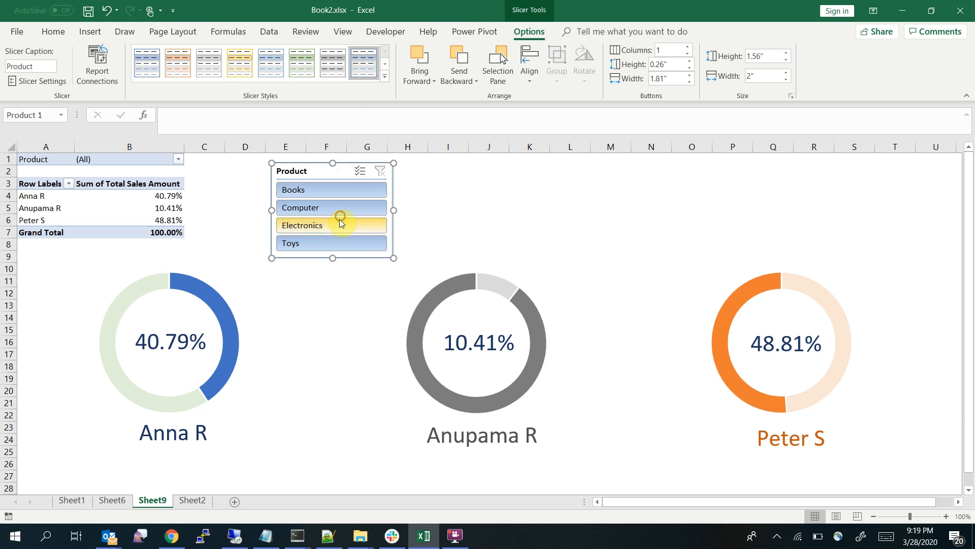
click(335, 68)
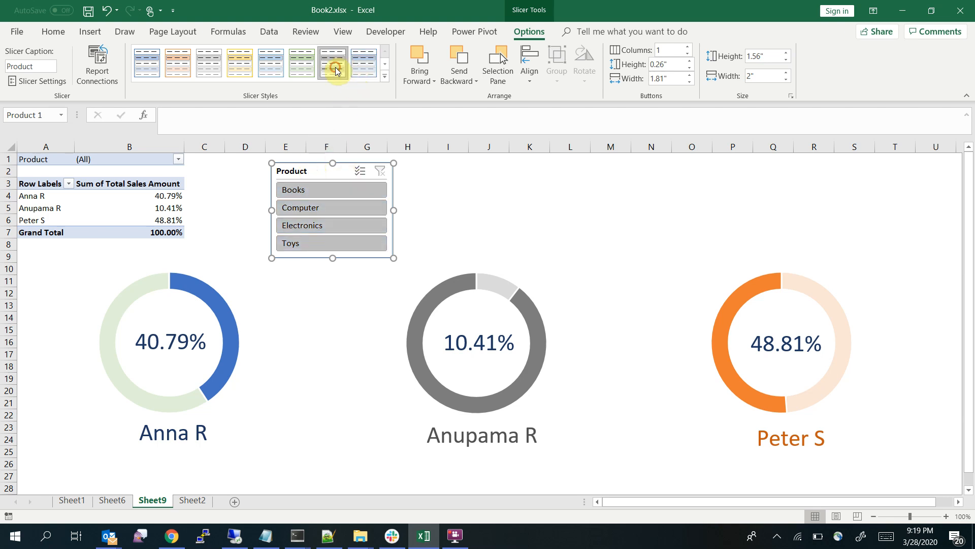
click(297, 71)
click(232, 68)
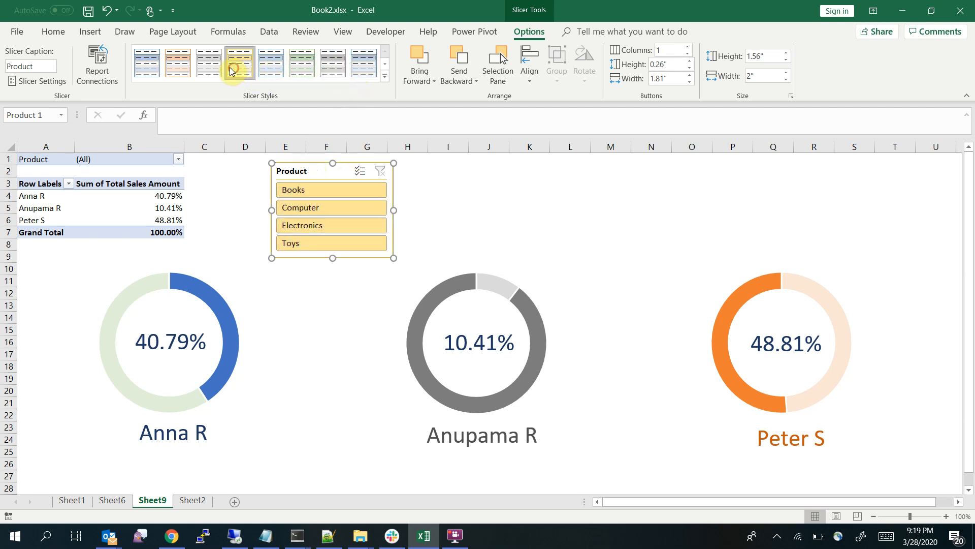
click(205, 72)
click(384, 76)
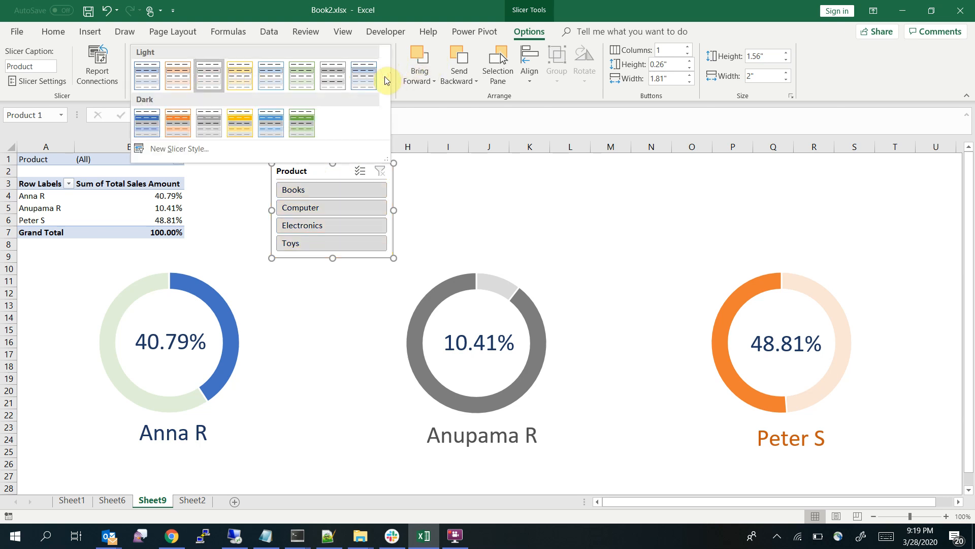
click(217, 124)
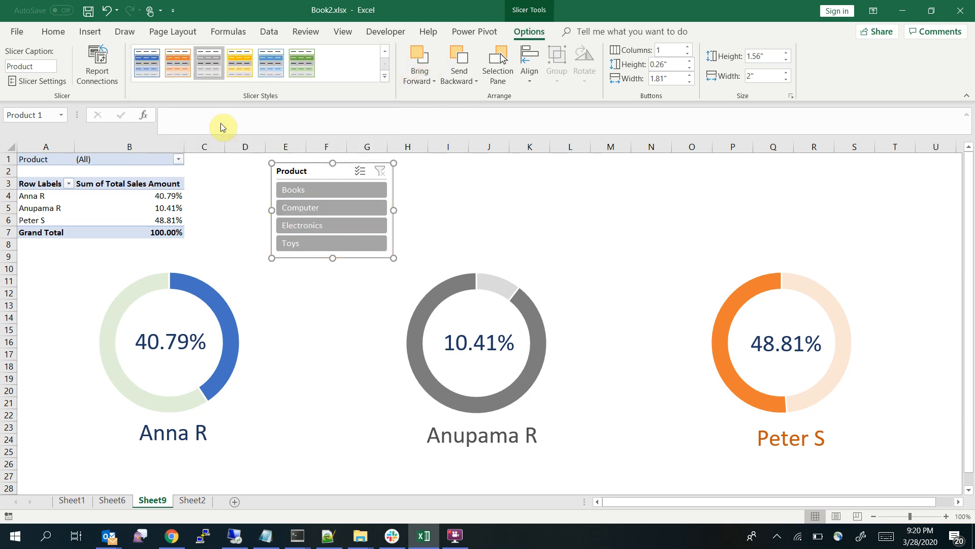
Apply the light style with blue gradient buttons to the Product slicer
click(385, 52)
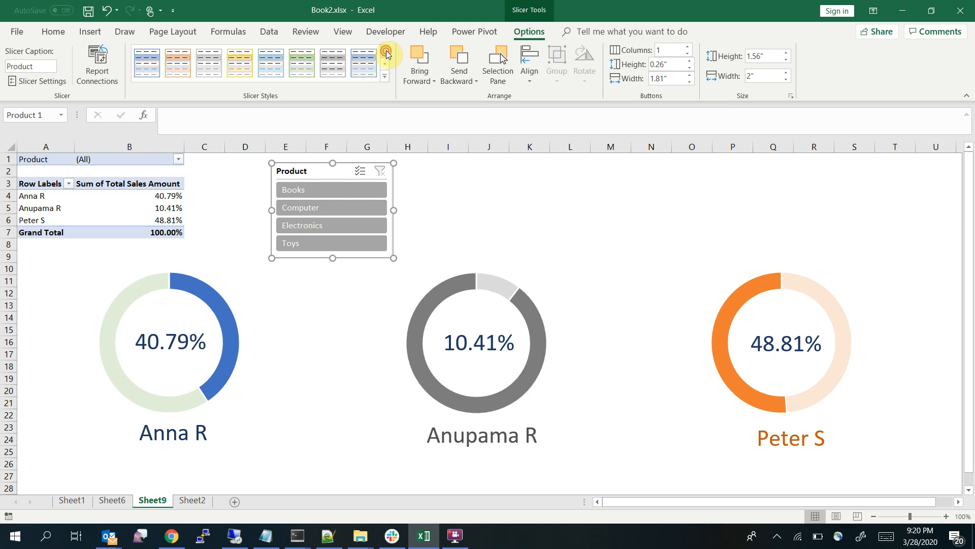
click(354, 80)
click(436, 205)
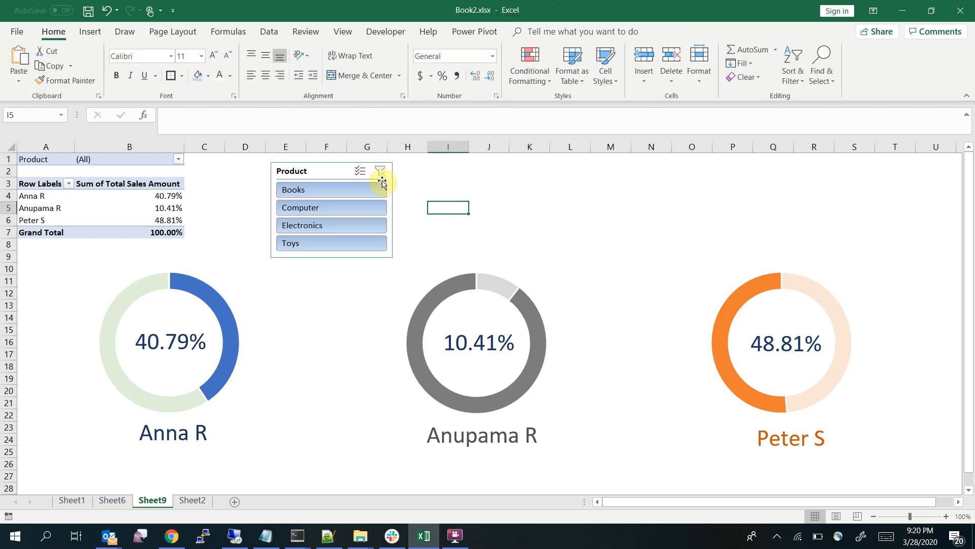
Turn off the header display in the Product slicer's settings
right_click(321, 169)
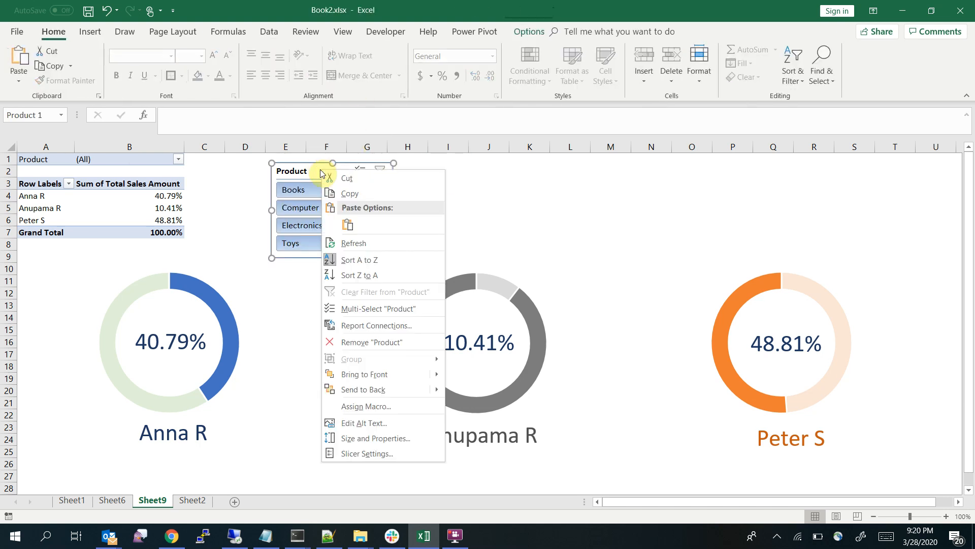
click(397, 453)
drag(404, 339, 727, 155)
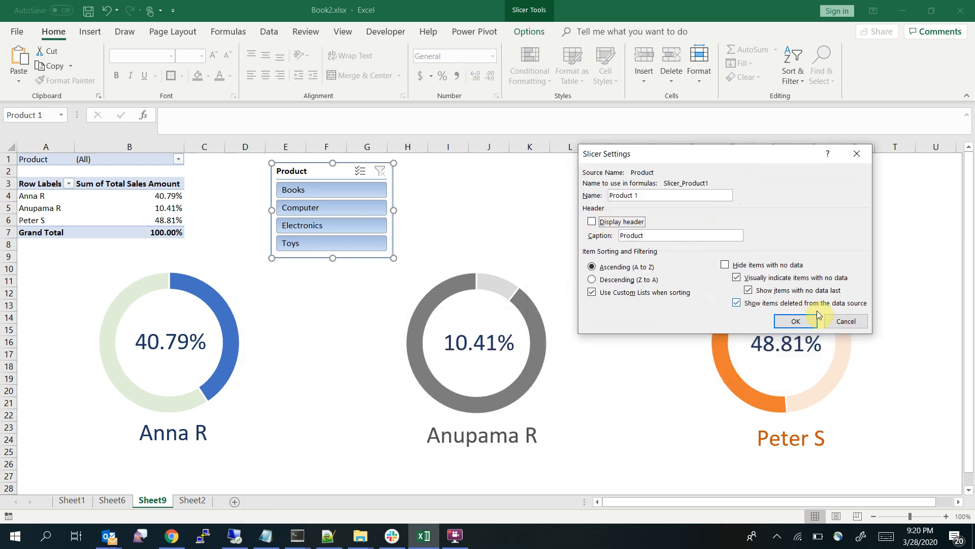
click(801, 321)
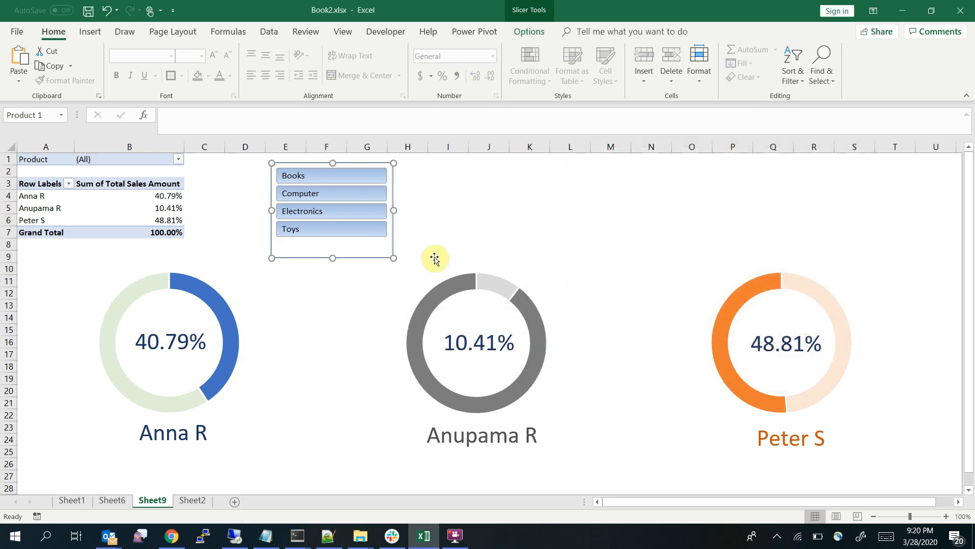
Shorten the Product slicer from its lower edge to about 1.31" high so it fits its four buttons
right_click(350, 162)
click(333, 258)
drag(332, 258, 332, 242)
Examine the Product slicer's size and object properties, including its lock and positioning options
right_click(358, 164)
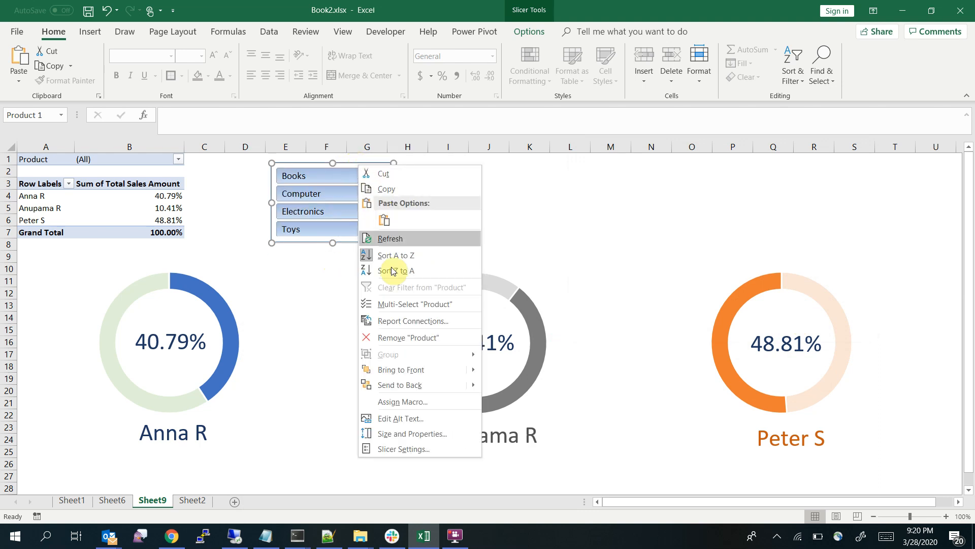
click(410, 431)
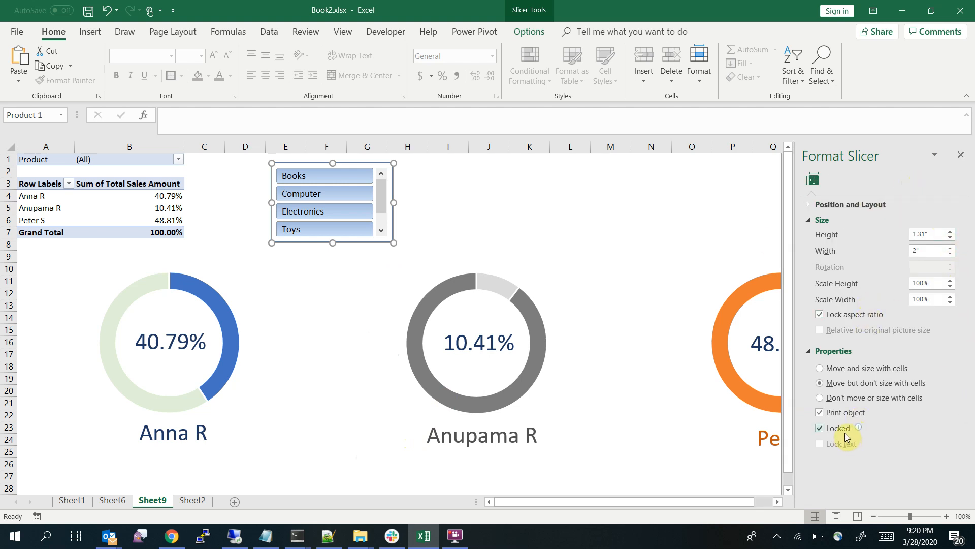
click(647, 223)
click(543, 217)
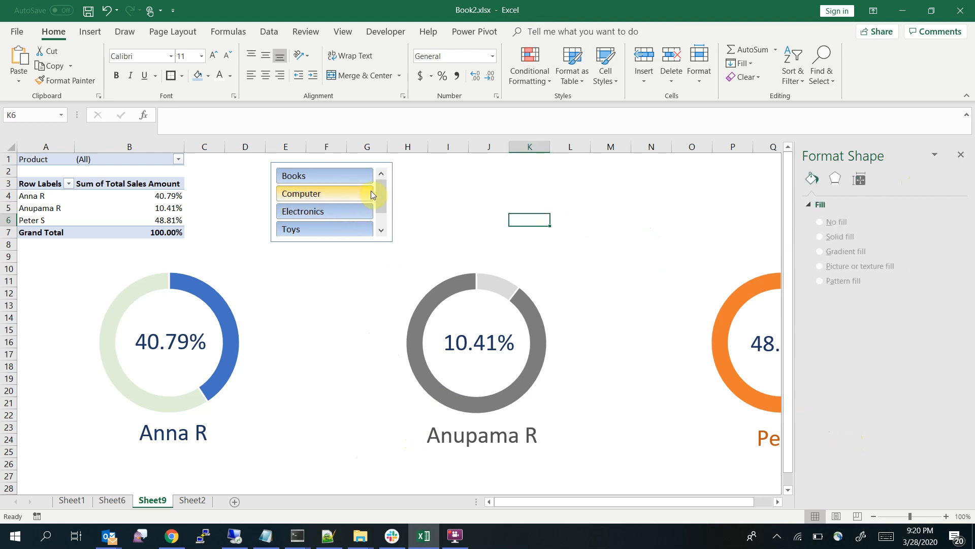
Filter the dashboard to Toys with the slicer and close the formatting pane
click(323, 227)
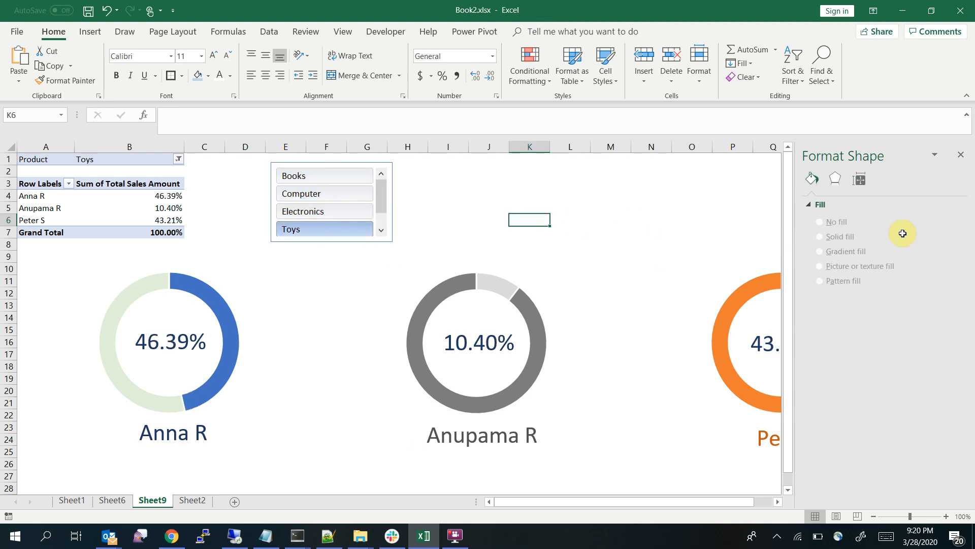
click(964, 155)
click(655, 224)
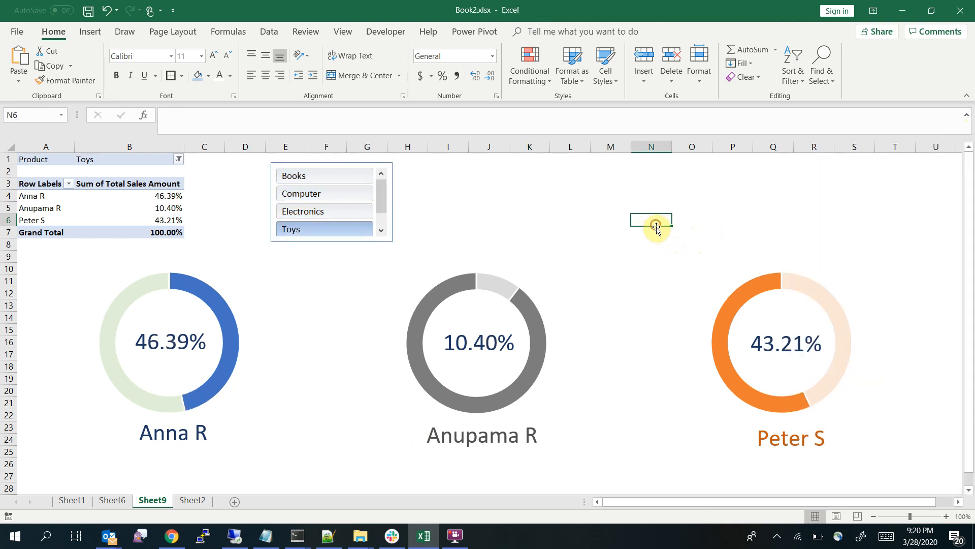
Filter the dashboard by Books, Computer, Electronics and Toys in turn to check how the doughnut slices respond, finishing on Electronics
click(347, 199)
click(333, 176)
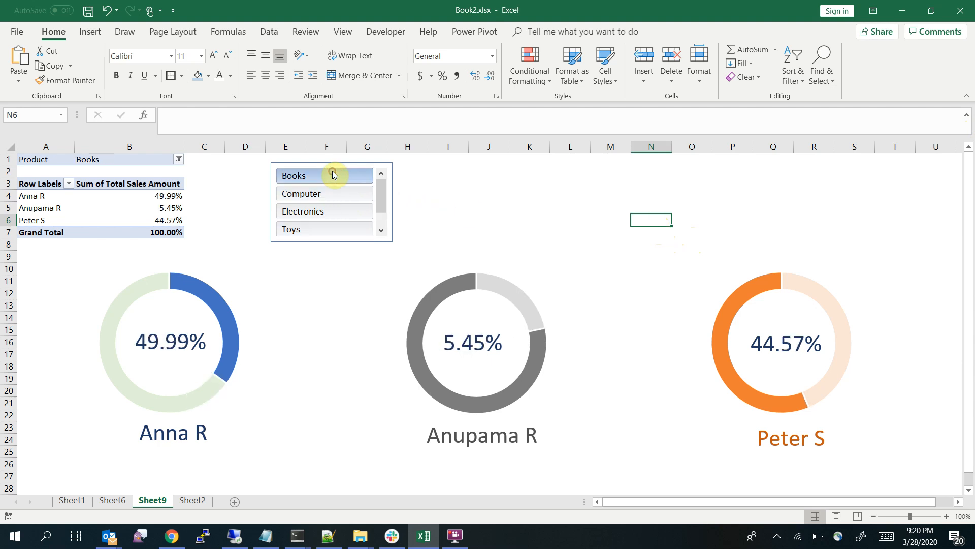
click(322, 193)
click(323, 213)
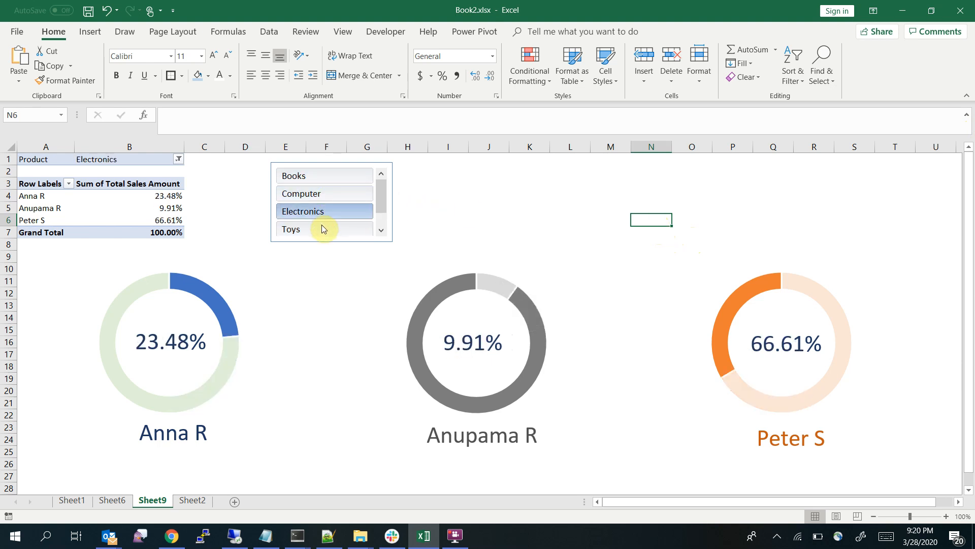
click(321, 226)
click(321, 210)
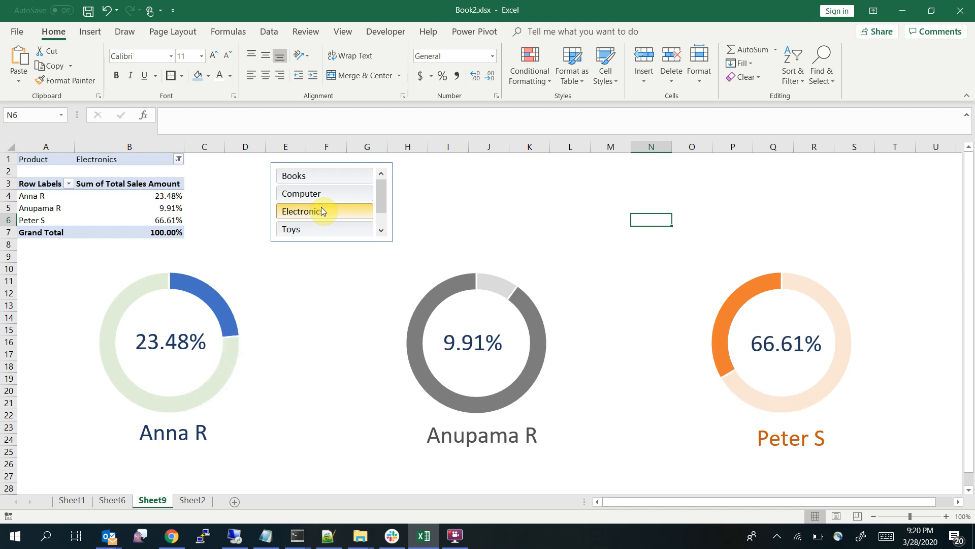
click(325, 194)
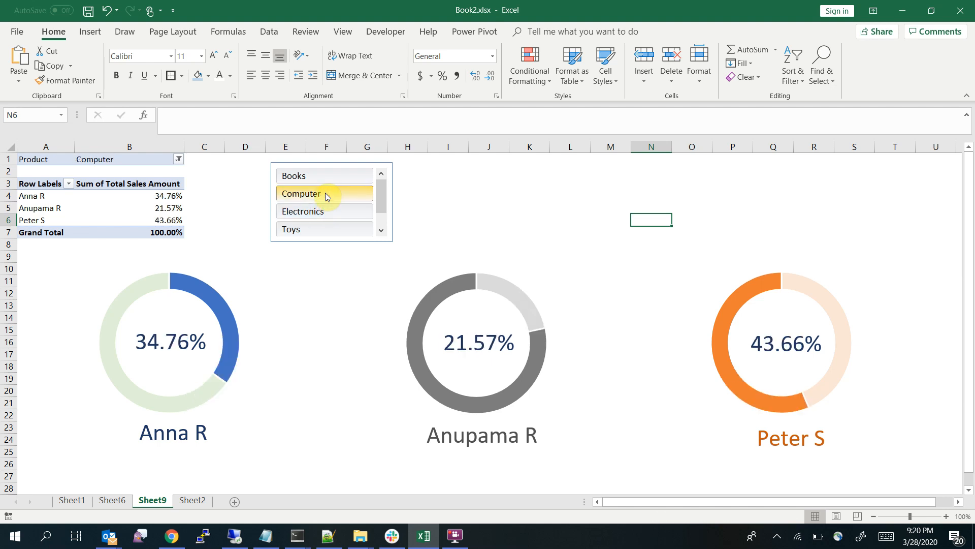
click(323, 177)
click(321, 194)
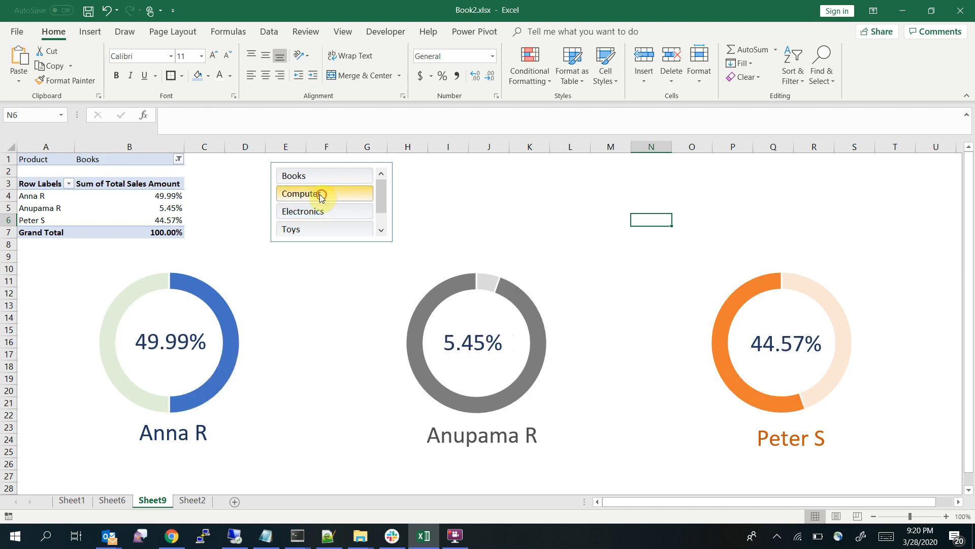
click(322, 212)
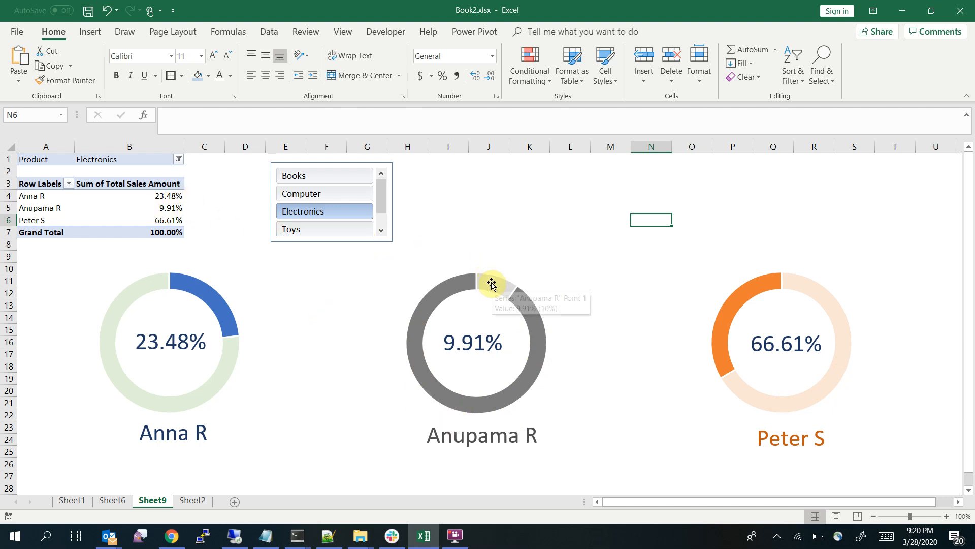
click(422, 312)
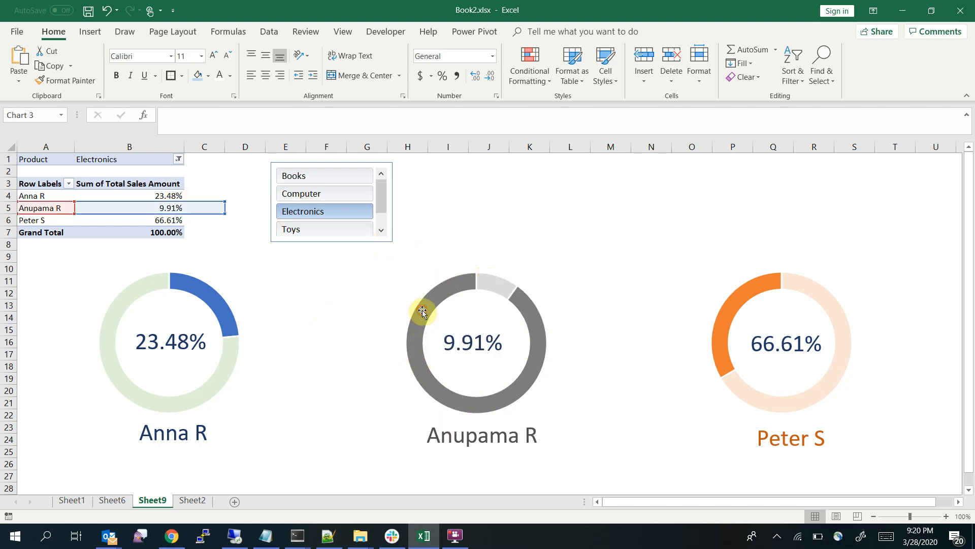
right_click(492, 290)
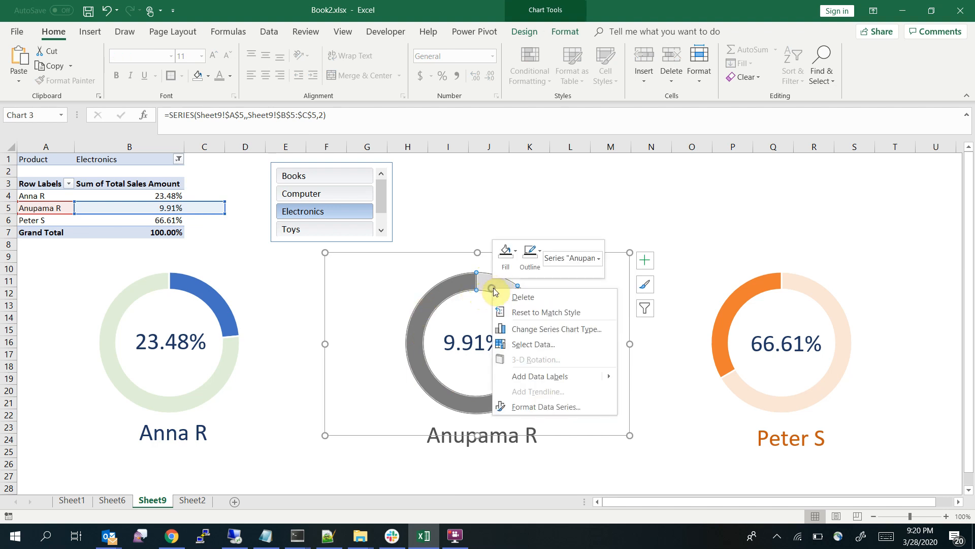
click(514, 253)
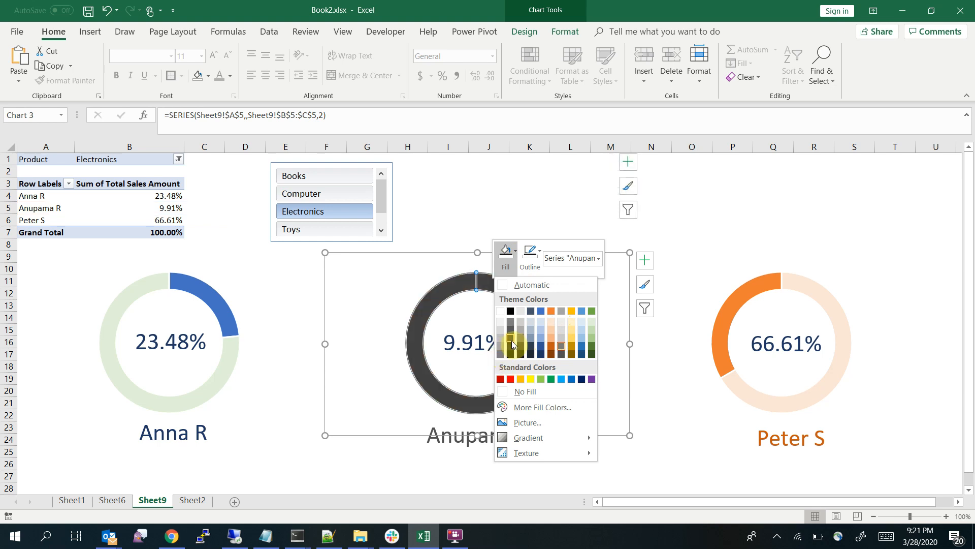
click(459, 207)
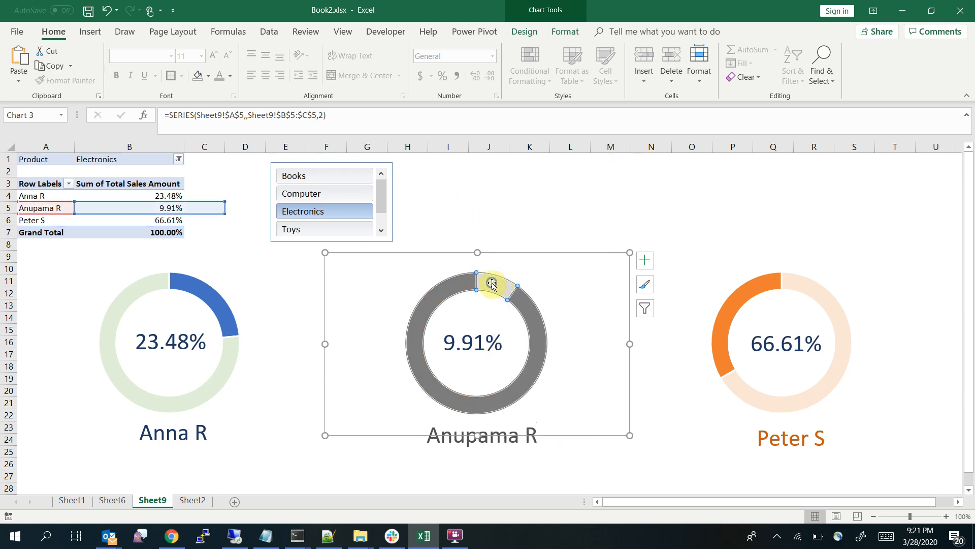
Fill only the percentage-value slice of the grey doughnut chart with dark grey
right_click(492, 284)
click(485, 281)
right_click(485, 285)
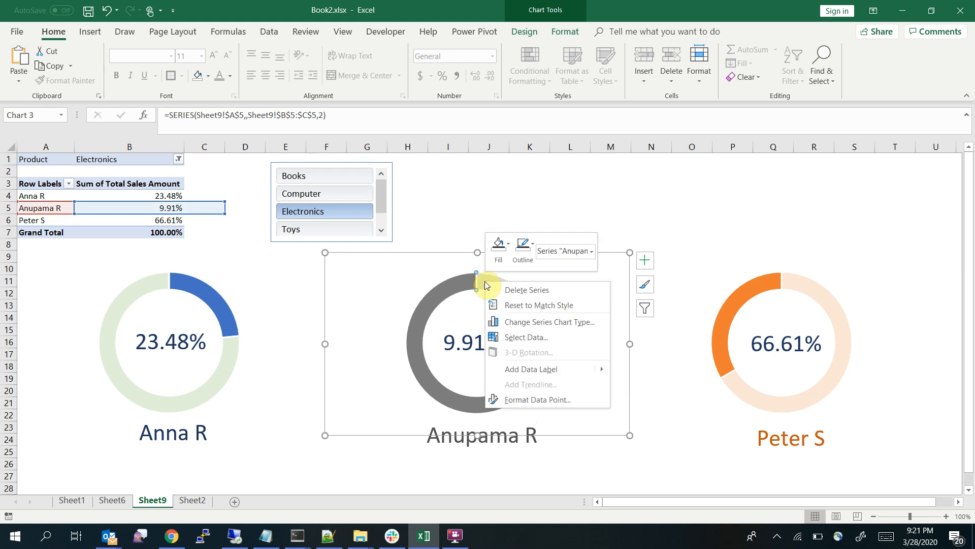
click(499, 245)
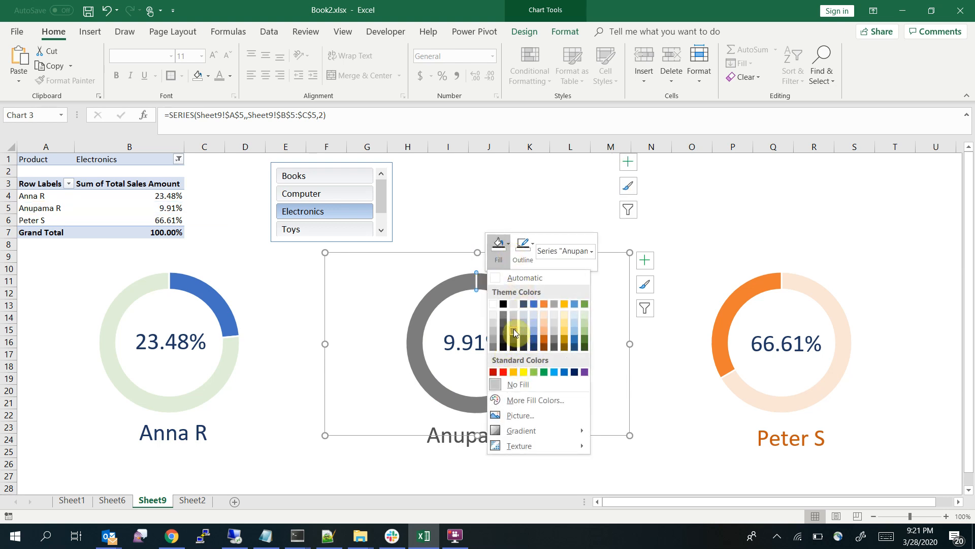
click(514, 333)
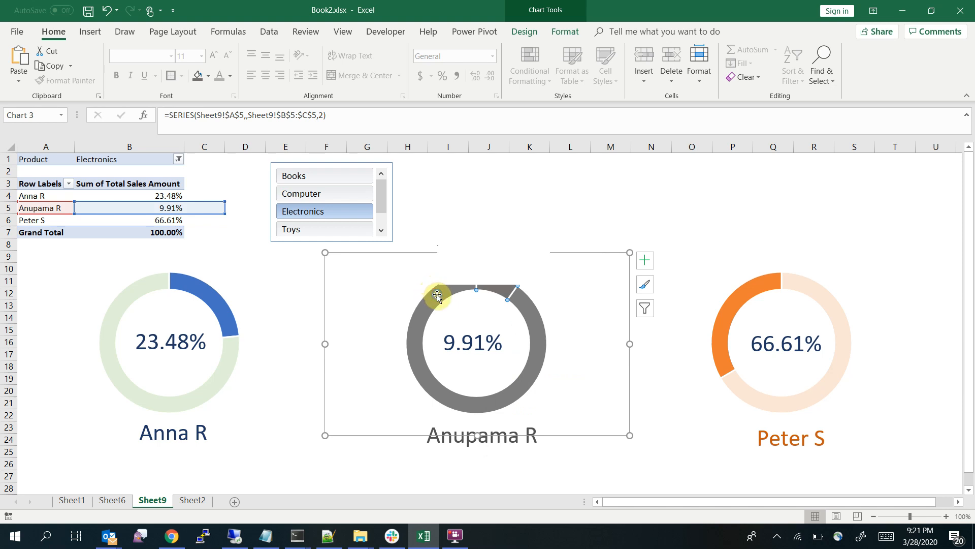
Fill the remainder slice of the grey doughnut chart with light grey and deselect the chart
right_click(437, 295)
click(450, 259)
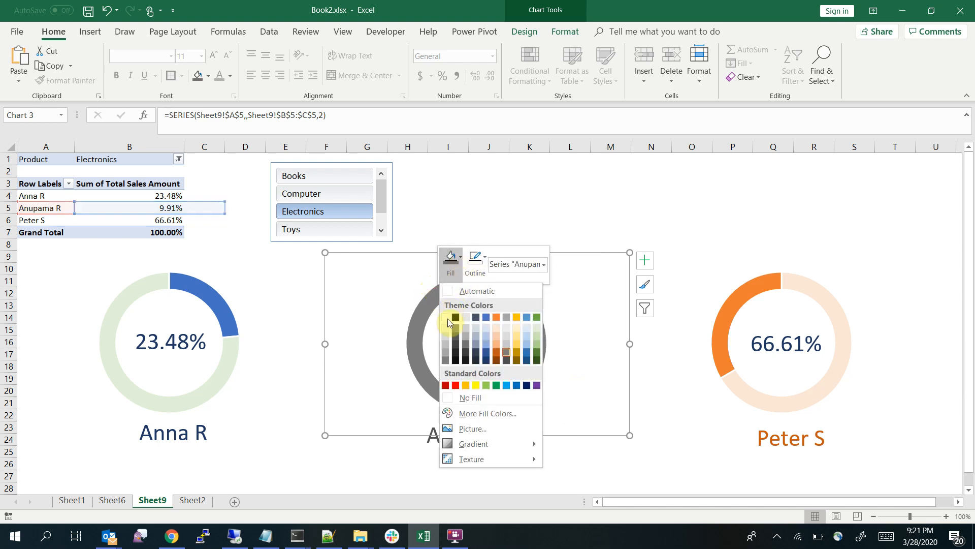
click(471, 395)
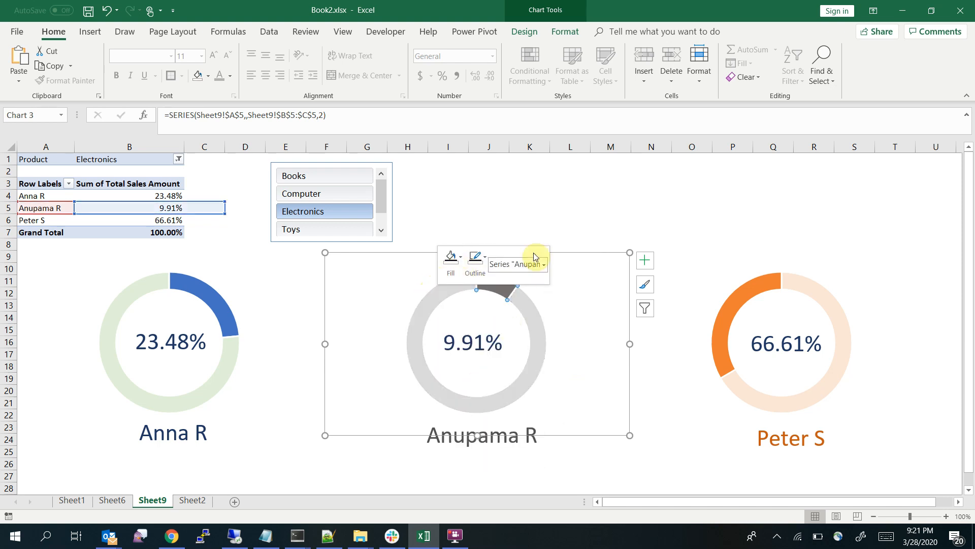
click(533, 203)
Compare the slice colours of the blue and orange doughnuts with the pivot table, filtering by Computer, Toys and Electronics
click(221, 311)
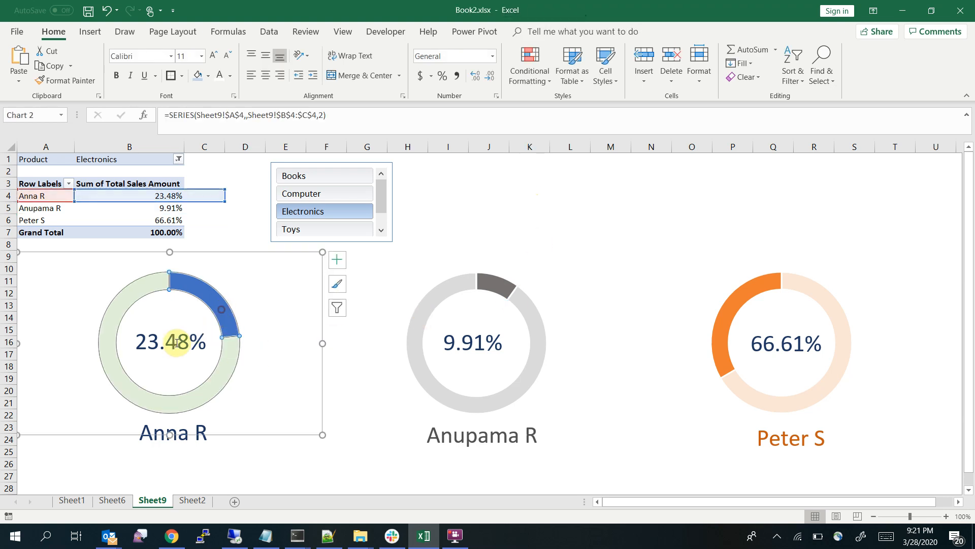
click(748, 302)
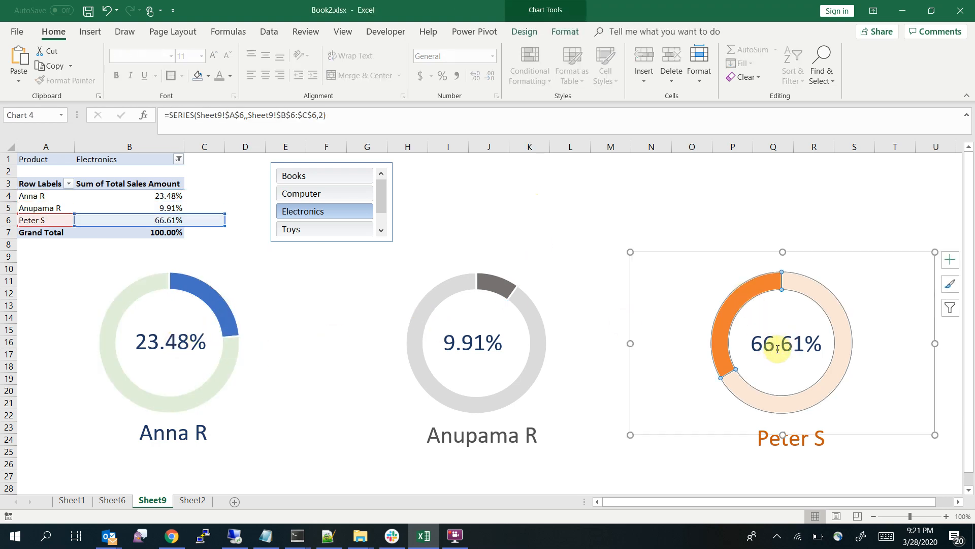
click(786, 404)
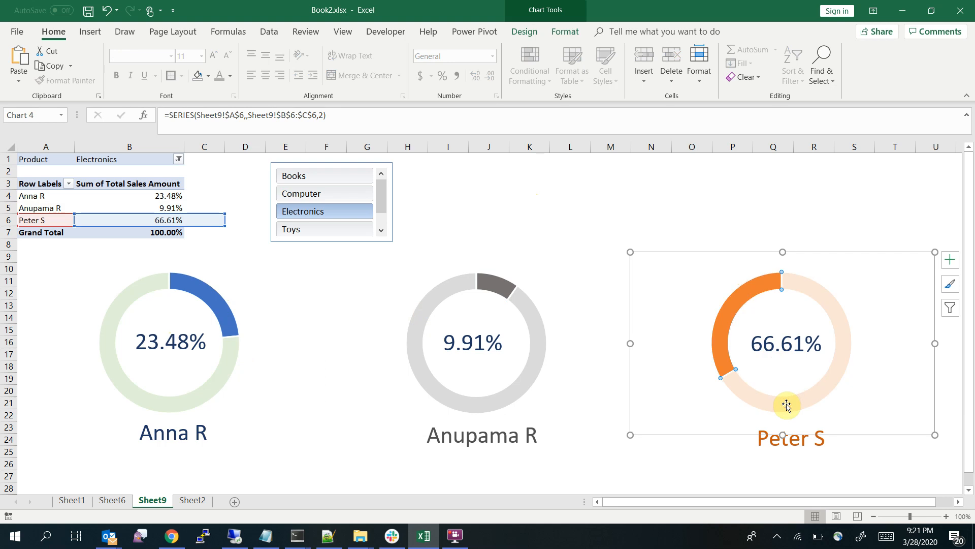
click(312, 195)
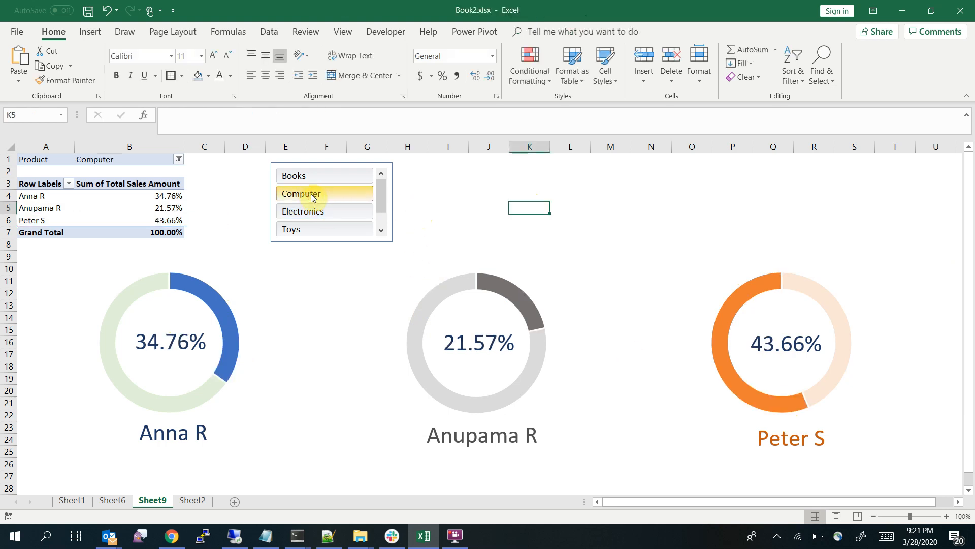
click(341, 229)
click(337, 211)
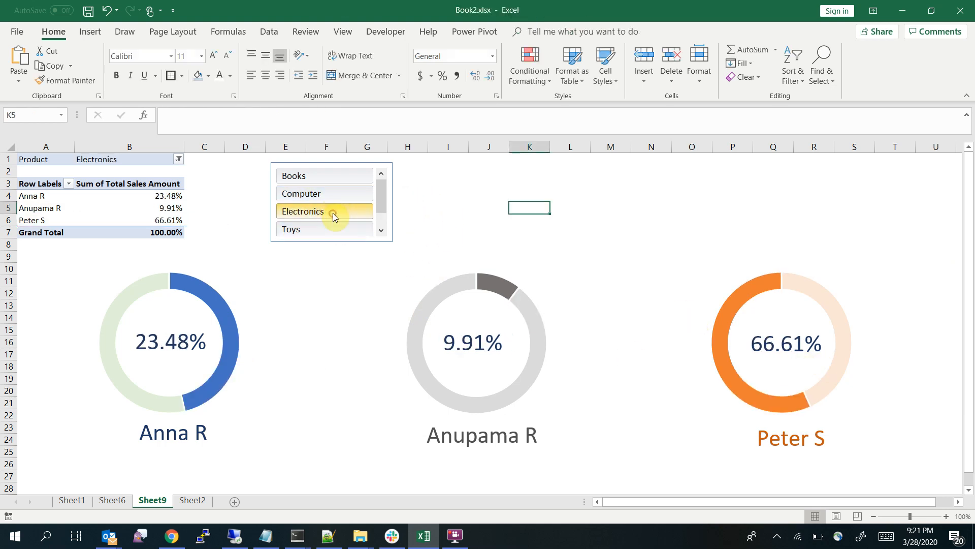
click(171, 222)
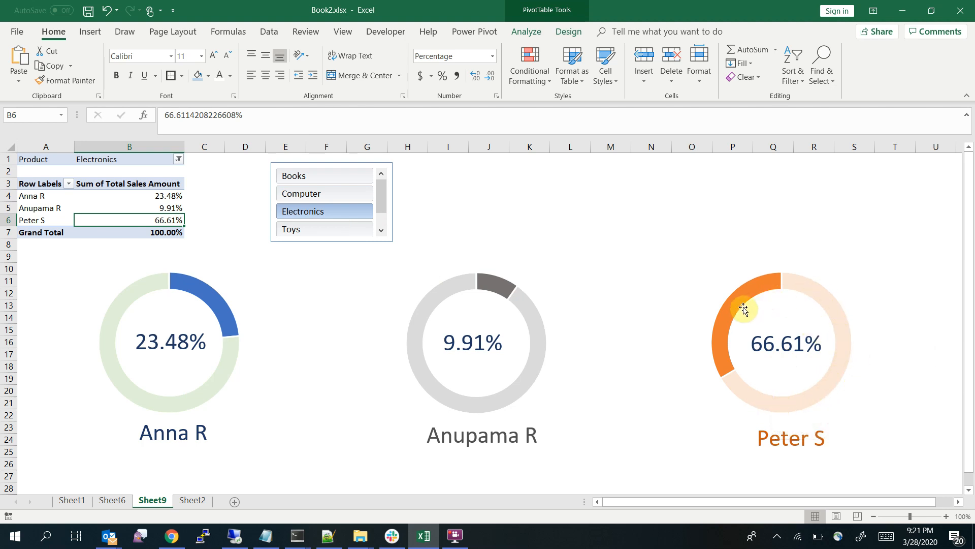
Fill the percentage-value slice of the orange doughnut chart with dark orange
right_click(837, 322)
click(864, 291)
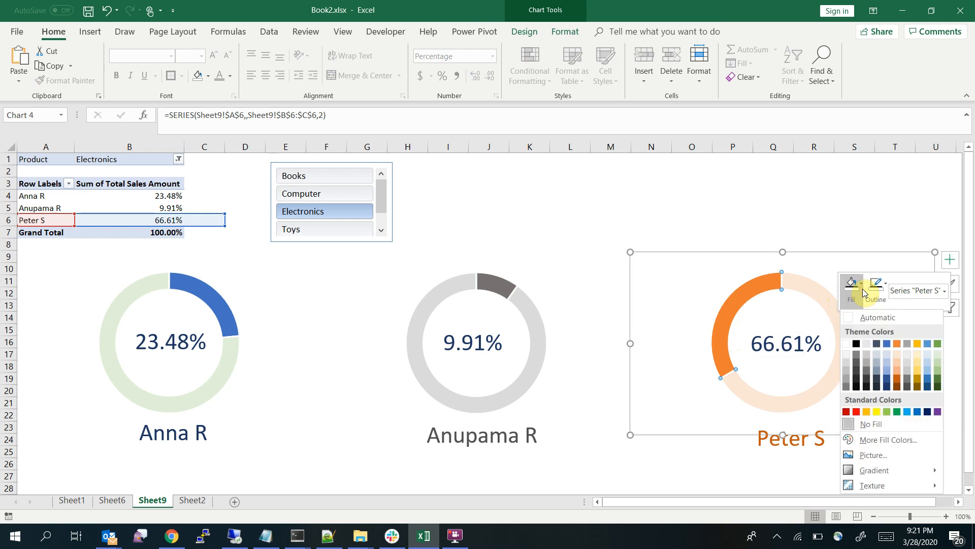
click(898, 384)
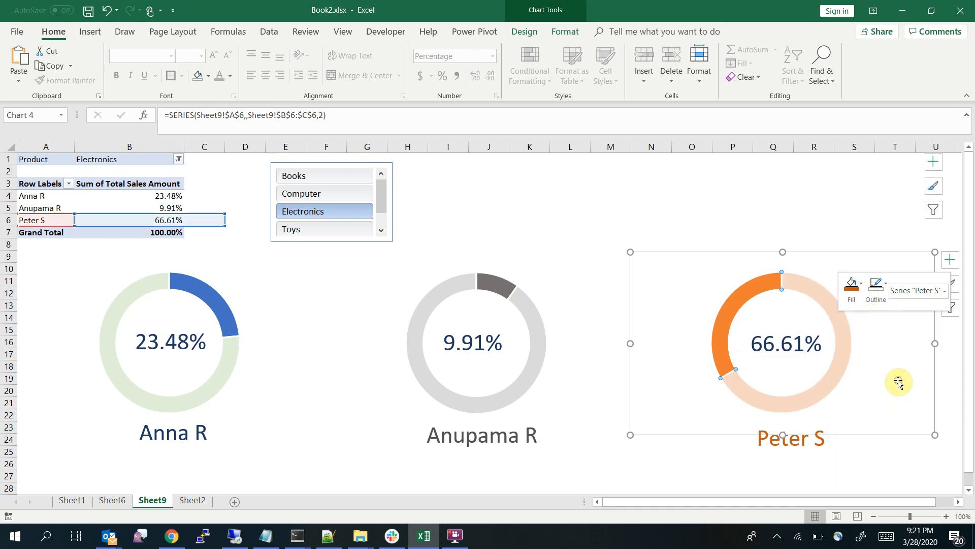
Fill the remainder slice of the orange doughnut chart with light orange and deselect the chart
right_click(747, 292)
click(761, 255)
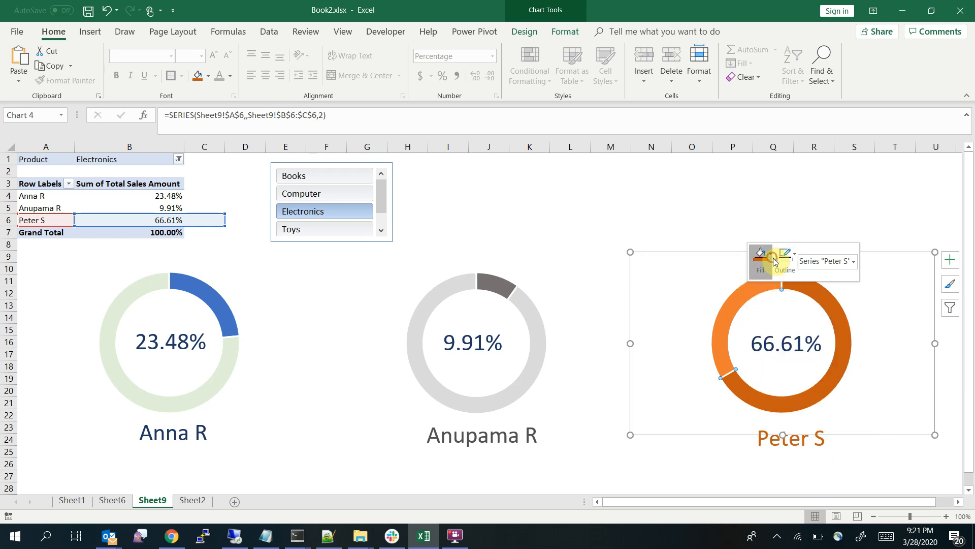
click(781, 395)
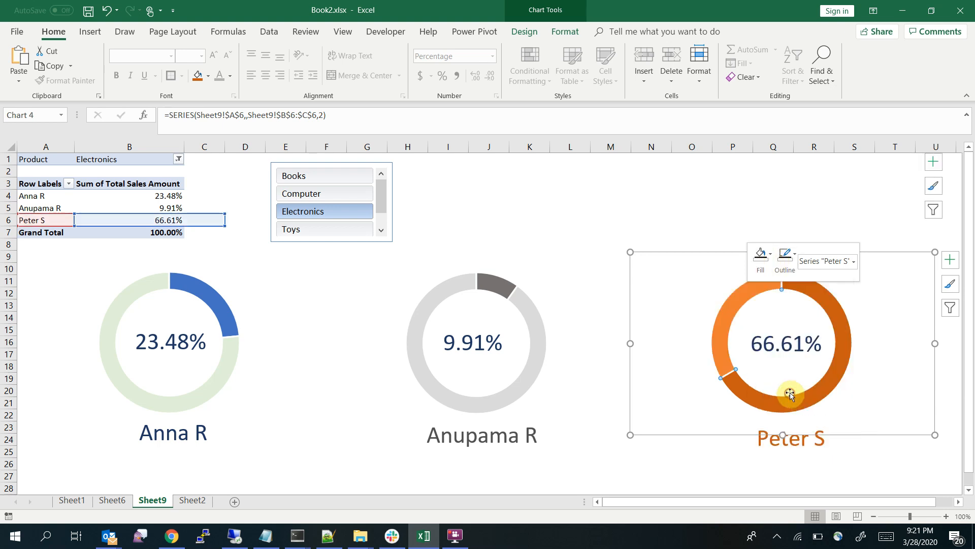
click(629, 195)
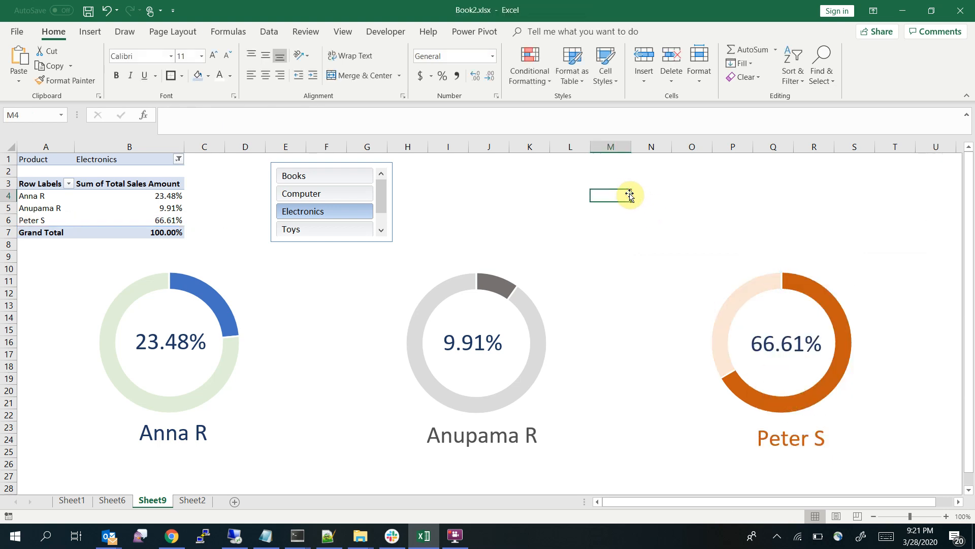
Filter the dashboard to Computer and add Books, Electronics and Toys to the slicer's selection
click(341, 194)
ctrl+click(345, 175)
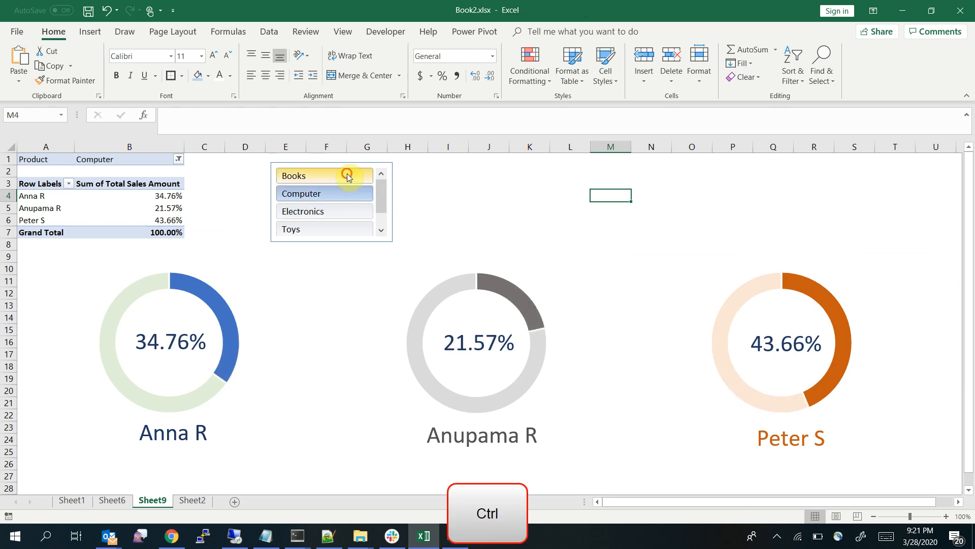
ctrl+click(318, 211)
ctrl+click(319, 230)
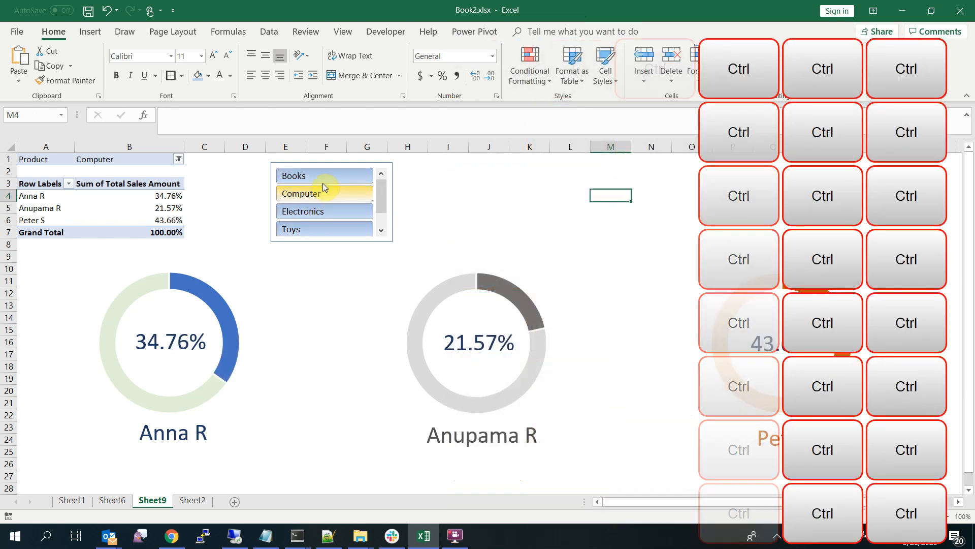
Filter by each single product in turn to check the recoloured doughnut charts, finishing on Books
click(326, 211)
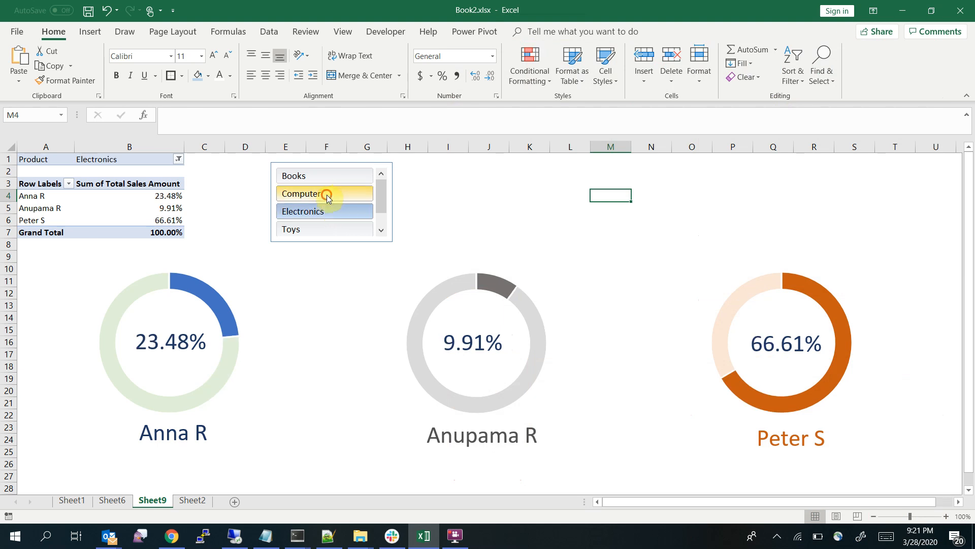
click(325, 193)
click(320, 176)
click(306, 213)
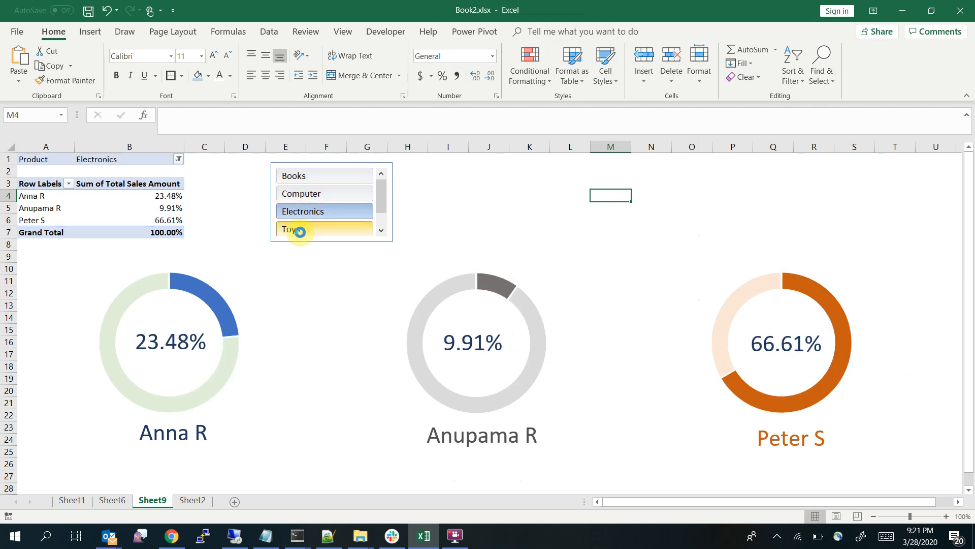
click(298, 229)
click(313, 196)
click(311, 210)
click(312, 179)
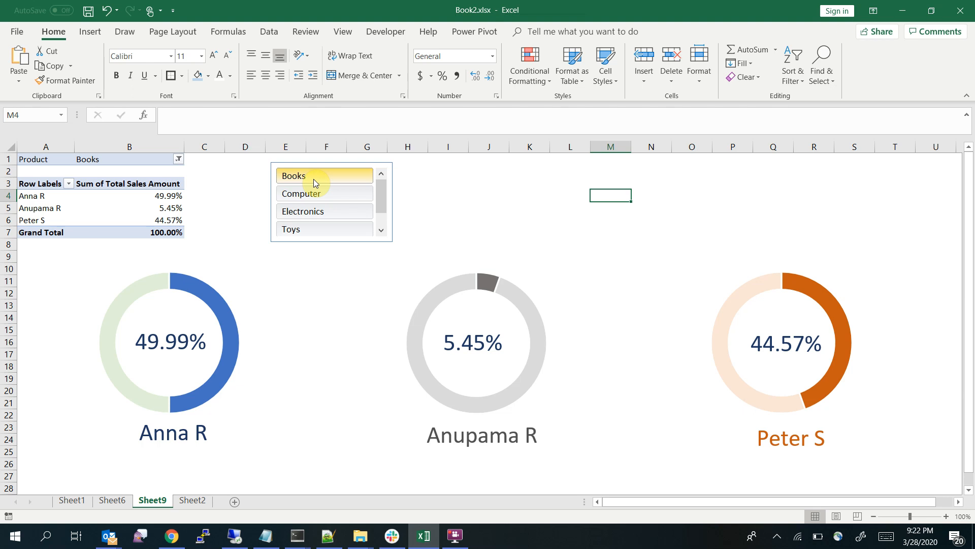
Move the Product slicer over columns L to N above the charts and save the workbook
drag(321, 164, 574, 160)
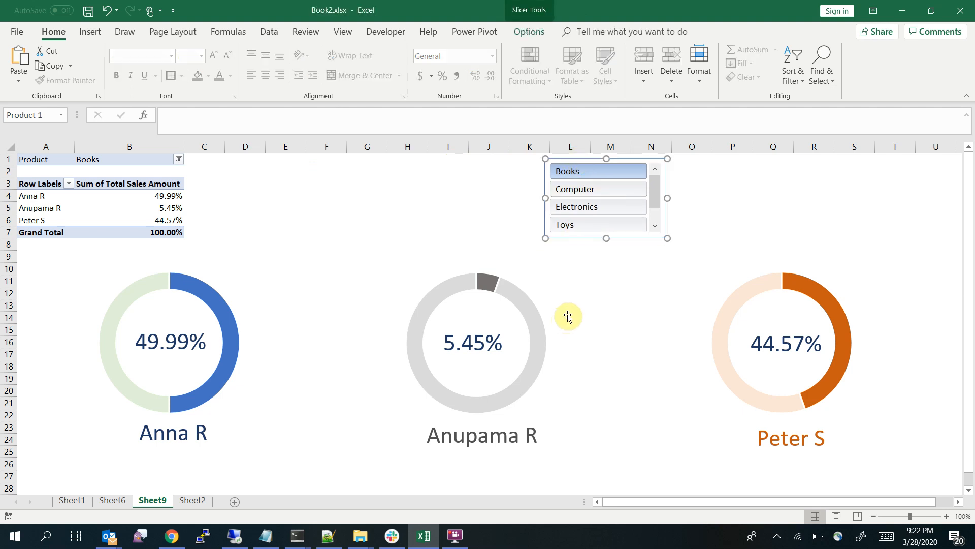
click(455, 287)
click(798, 283)
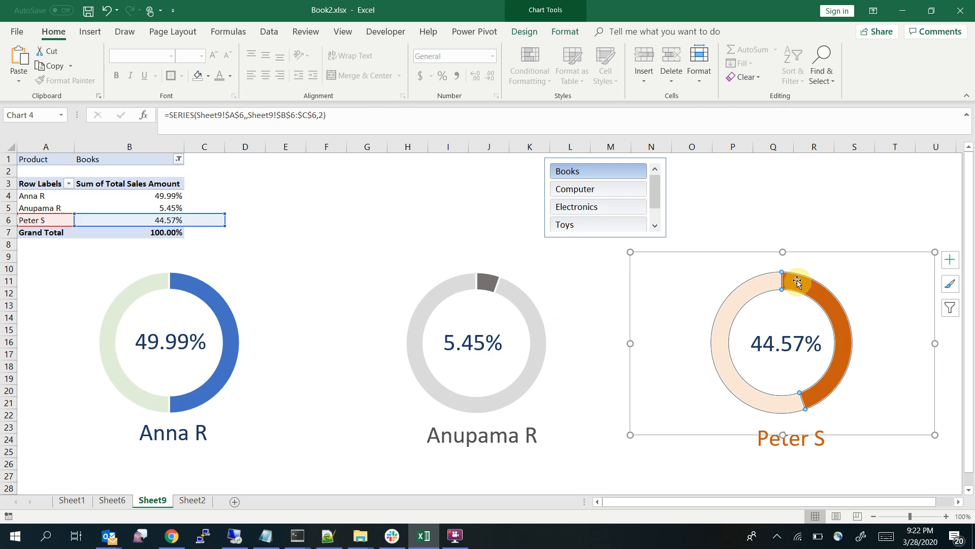
key(ctrl+s)
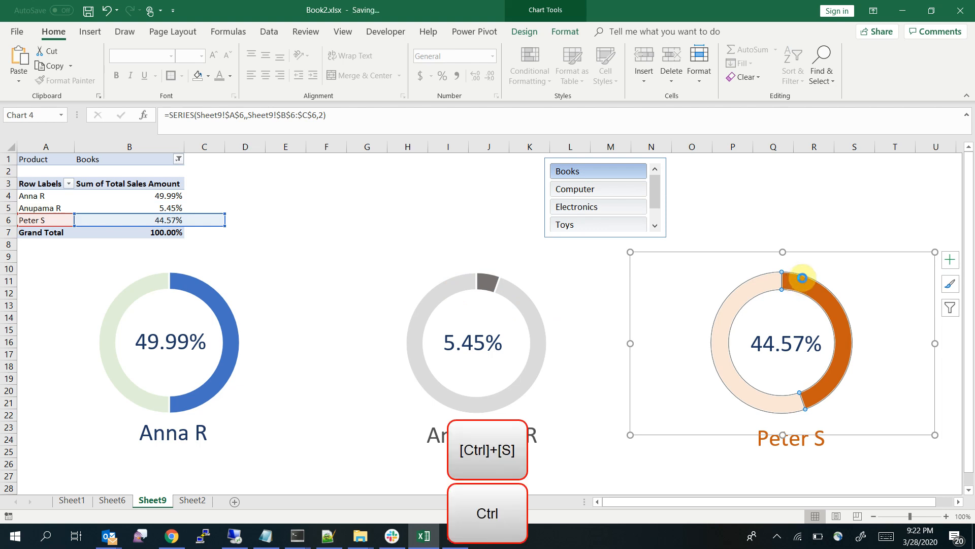
mouse_move(810, 281)
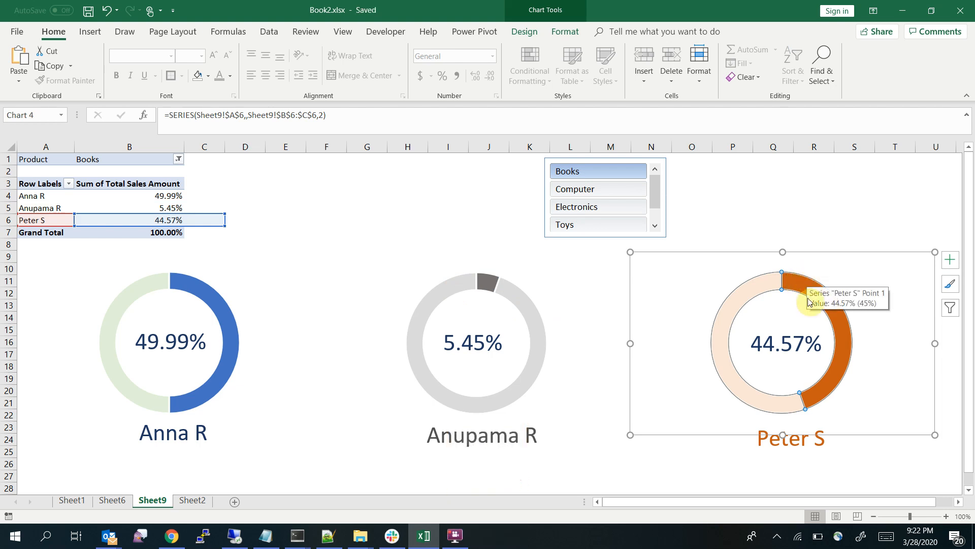
drag(740, 502, 867, 503)
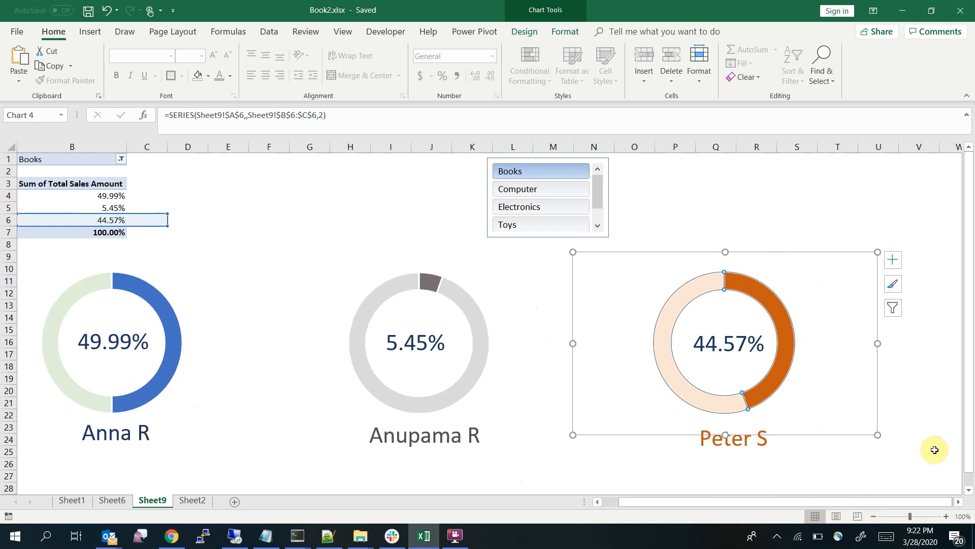
click(924, 421)
key(Right)
key(Right)
key(Right)
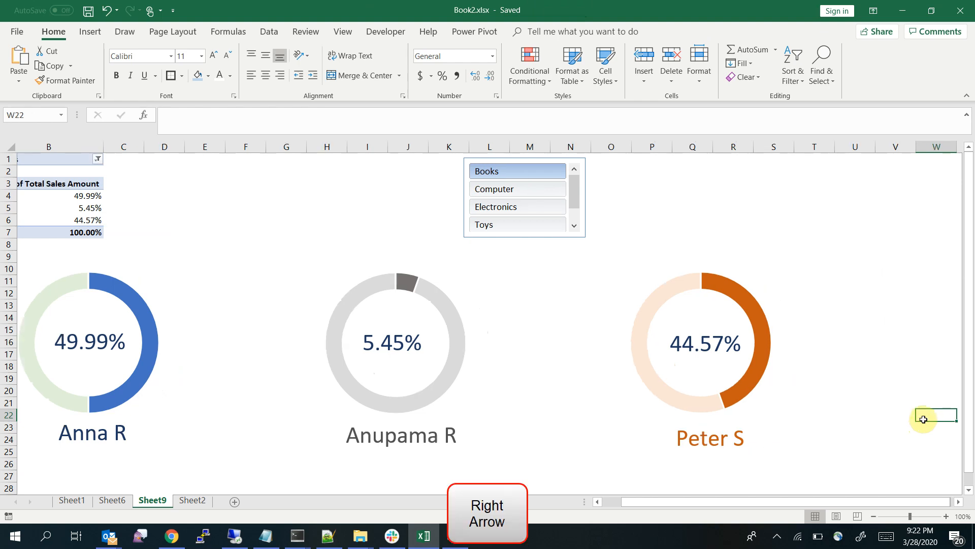
key(Left)
key(Left)
key(Left)
key(Left)
key(Left)
key(Left)
key(Left)
key(Left)
key(Left)
key(Left)
key(Left)
key(Left)
key(Left)
key(Left)
key(Left)
key(Left)
key(Left)
key(Left)
key(Left)
key(Left)
key(Left)
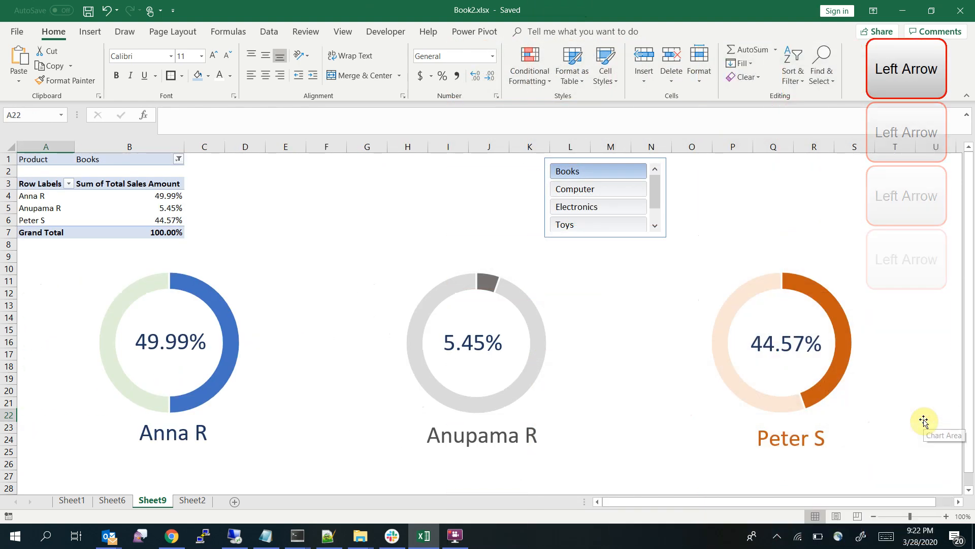
click(756, 293)
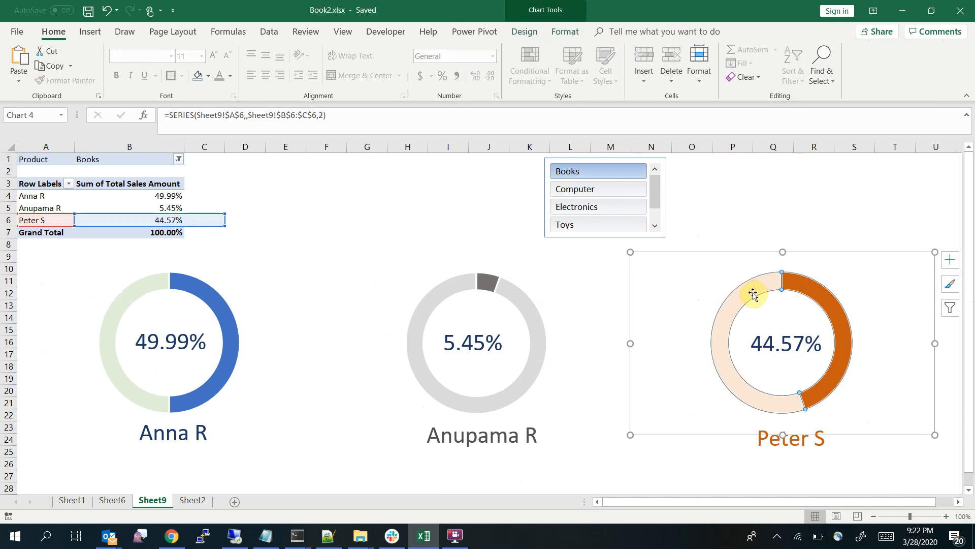
click(715, 274)
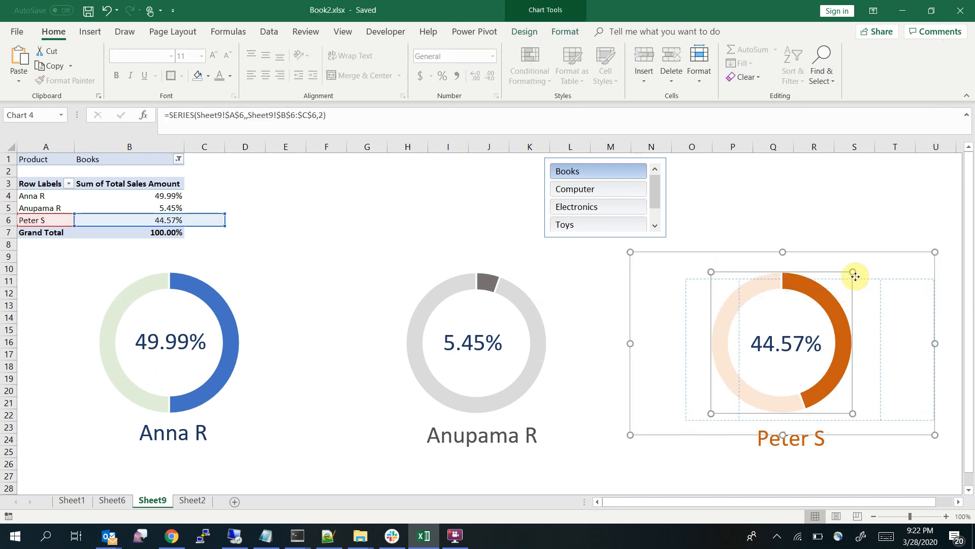
key(ctrl+z)
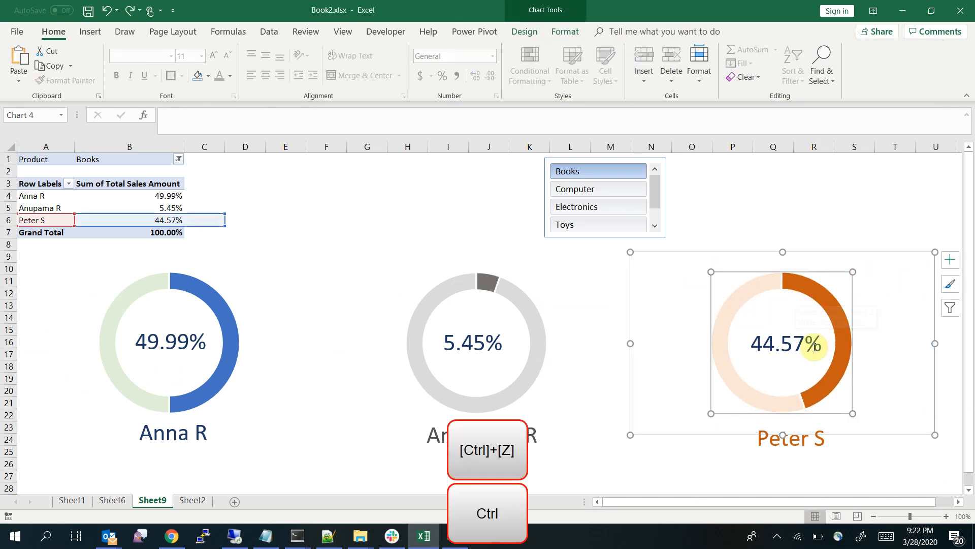
Group the orange doughnut chart together with its percentage and salesperson name text boxes
click(772, 344)
ctrl+click(779, 427)
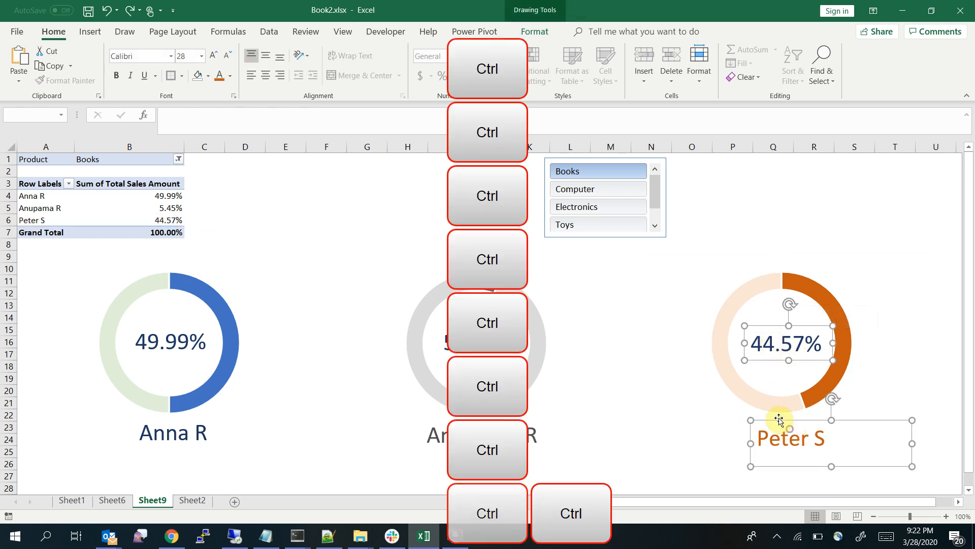
right_click(756, 377)
click(888, 257)
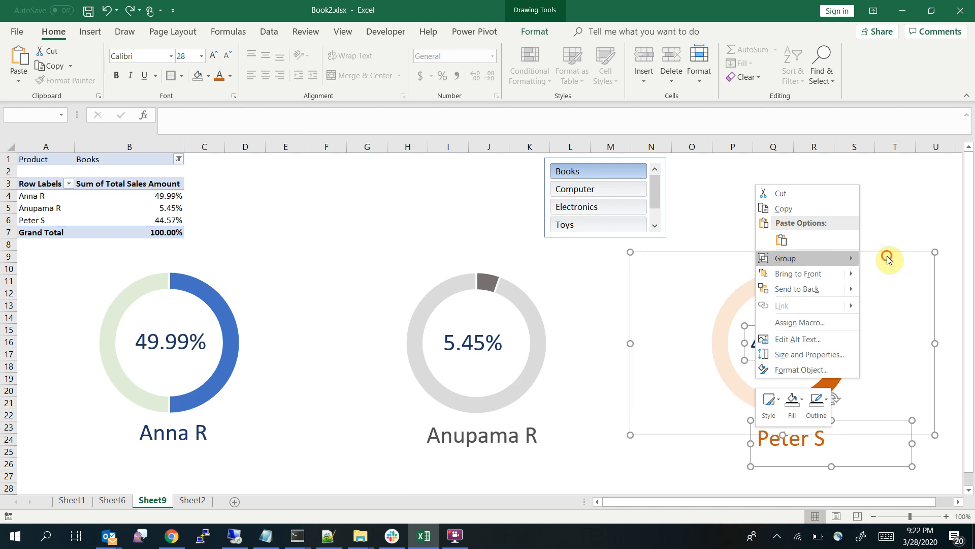
Try to regroup the orange doughnut chart with its percentage and name labels
drag(716, 270, 879, 272)
key(ctrl+z)
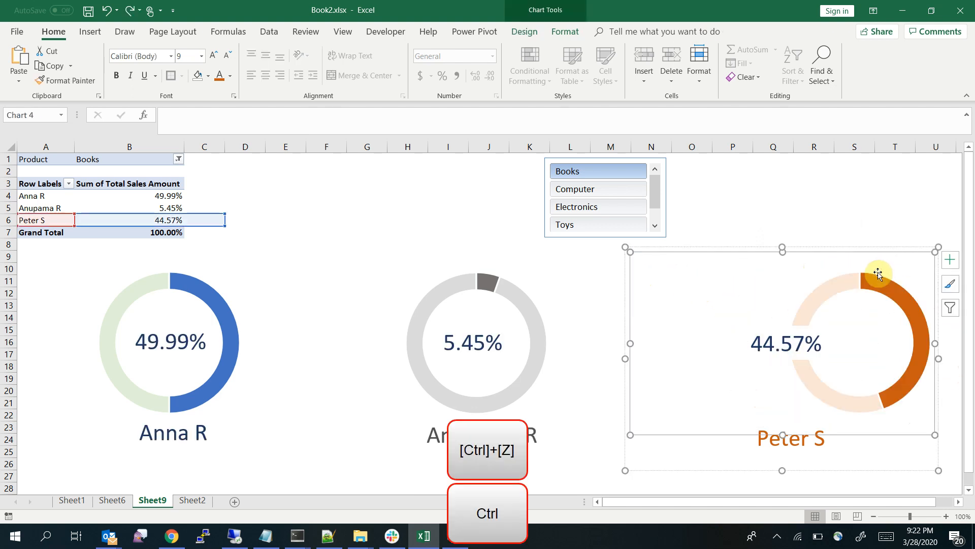
ctrl+click(775, 342)
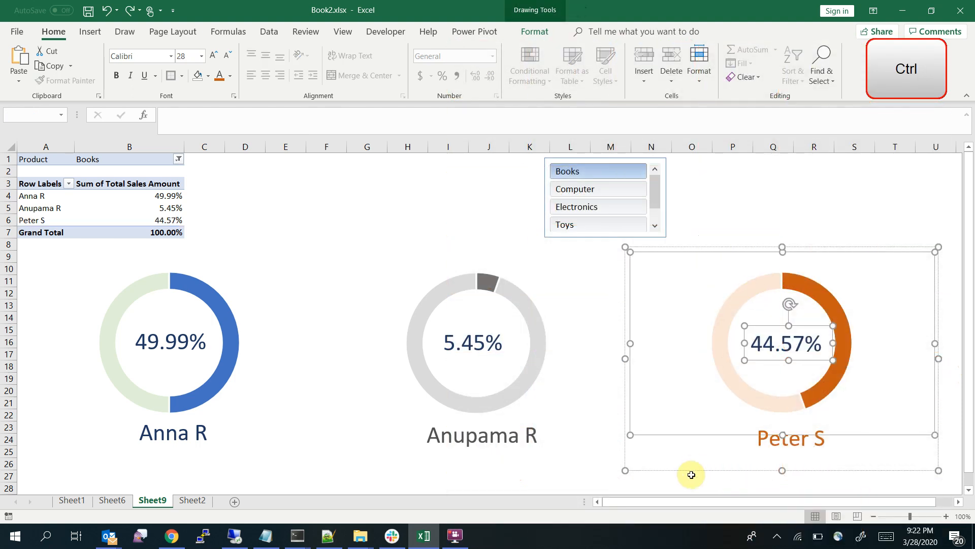
click(691, 474)
click(780, 438)
click(782, 439)
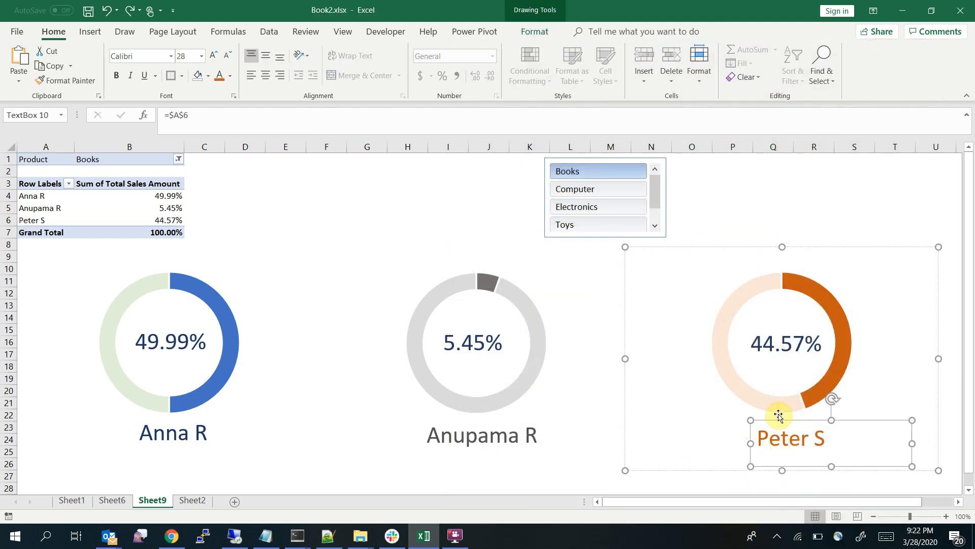
ctrl+click(775, 348)
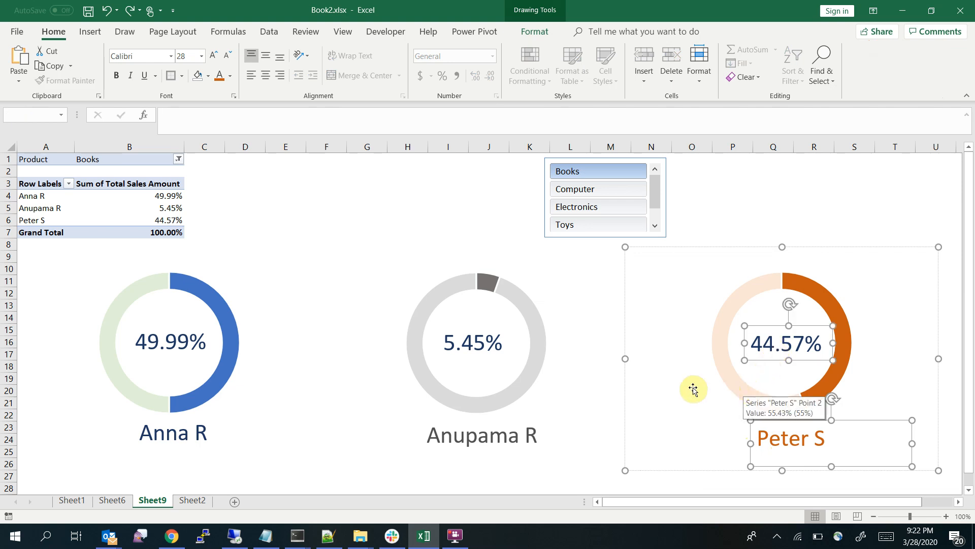
click(659, 286)
right_click(659, 286)
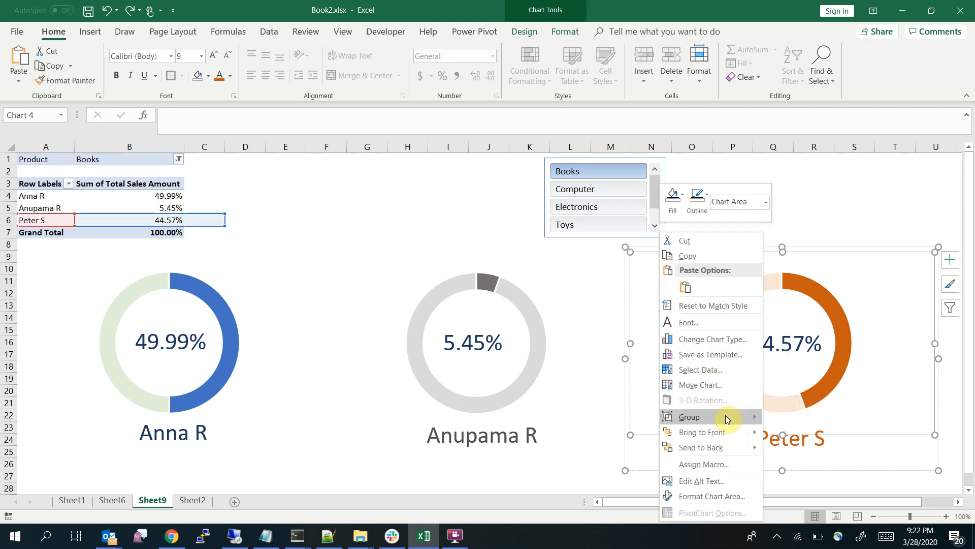
click(882, 290)
click(795, 338)
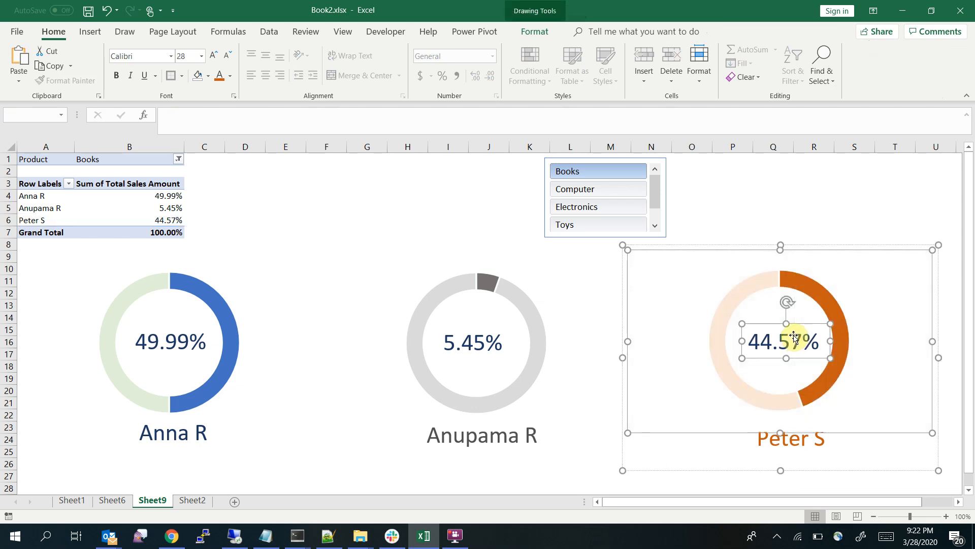
click(826, 194)
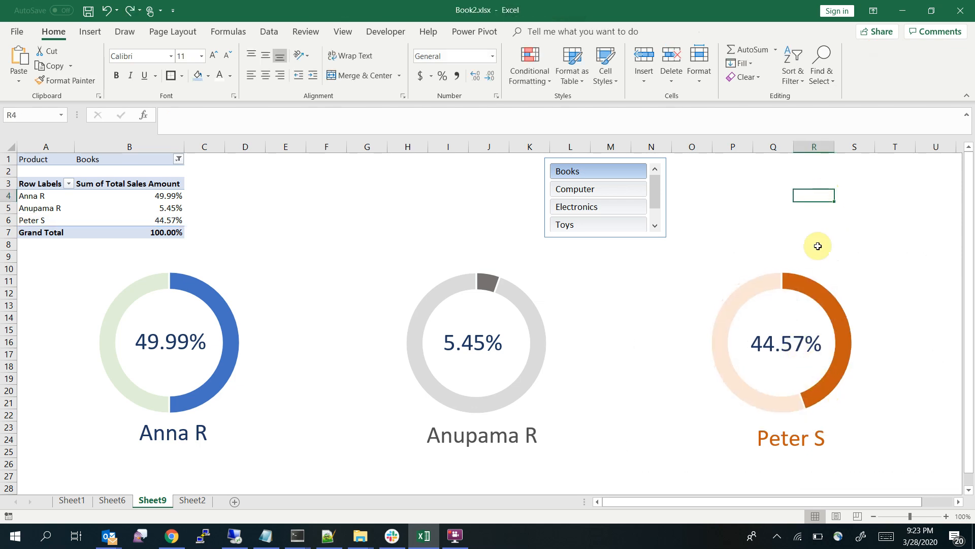
click(796, 339)
click(798, 341)
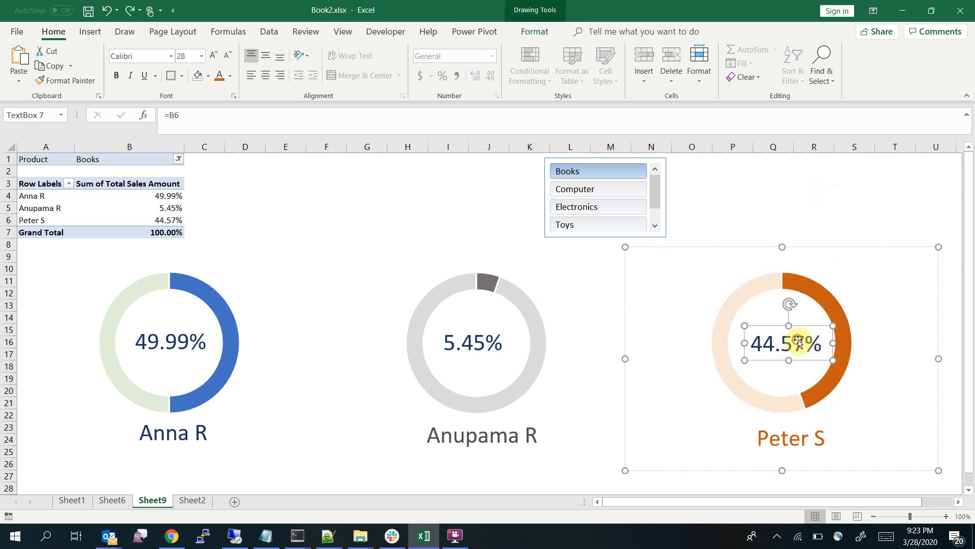
ctrl+click(787, 437)
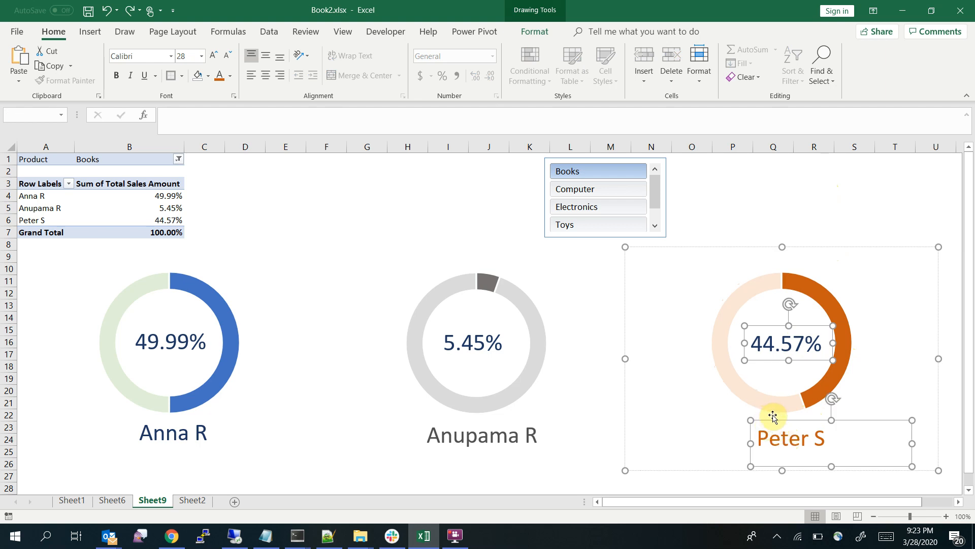
right_click(772, 416)
click(726, 416)
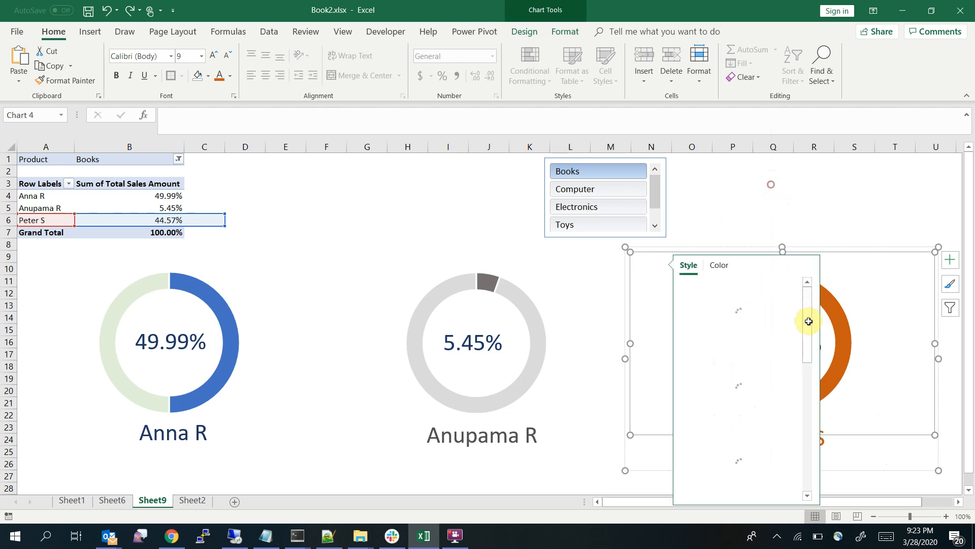
click(807, 173)
click(842, 340)
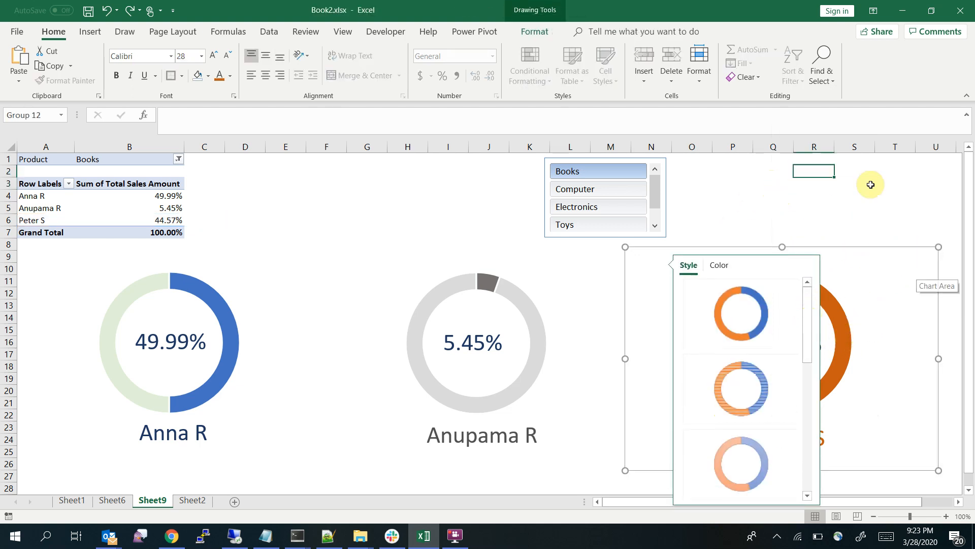
key(Escape)
click(928, 196)
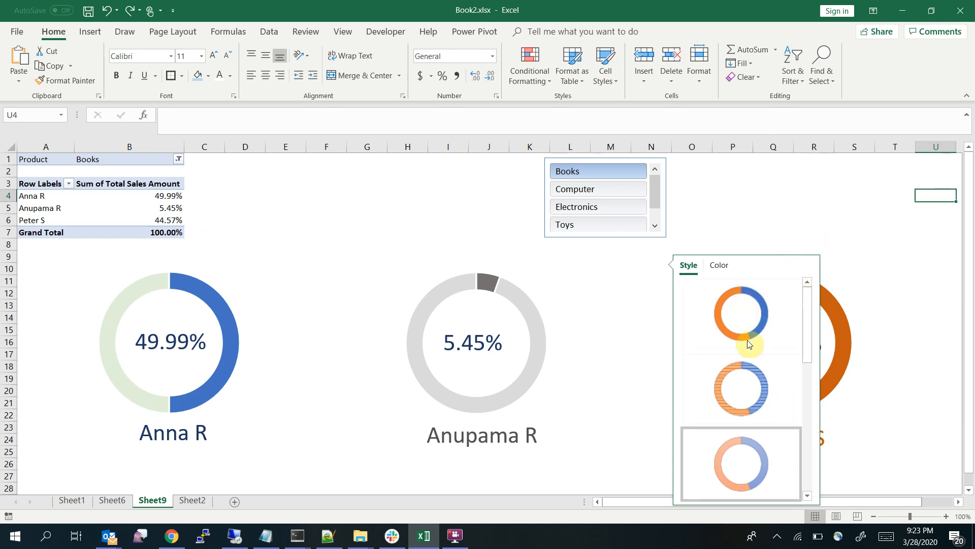
click(811, 184)
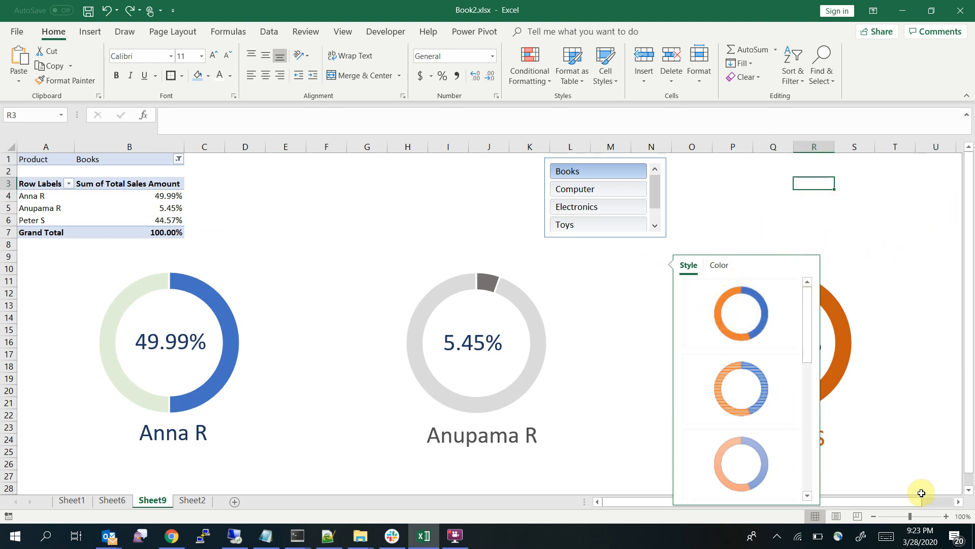
Filter the dashboard to the Computer product only
scroll(912, 503, right, 2)
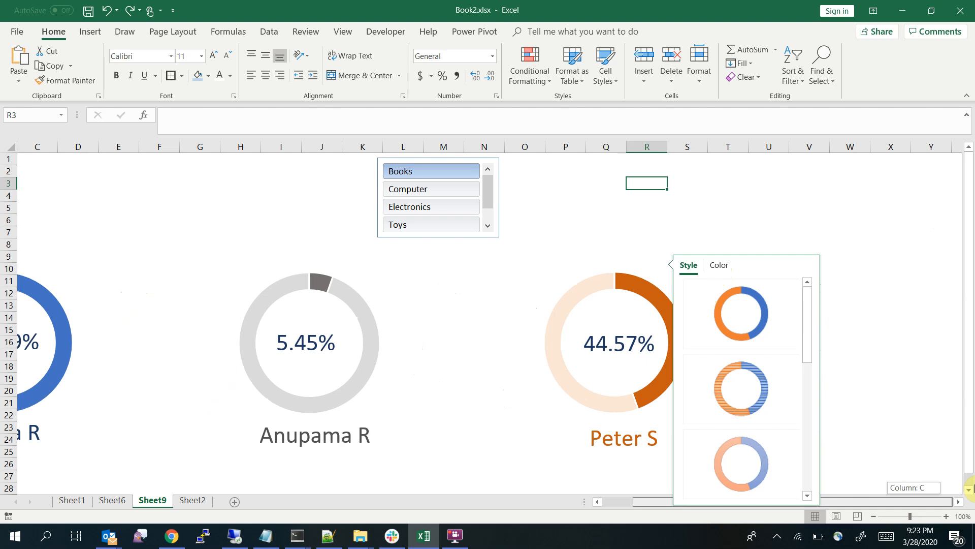
click(551, 218)
click(471, 205)
click(449, 188)
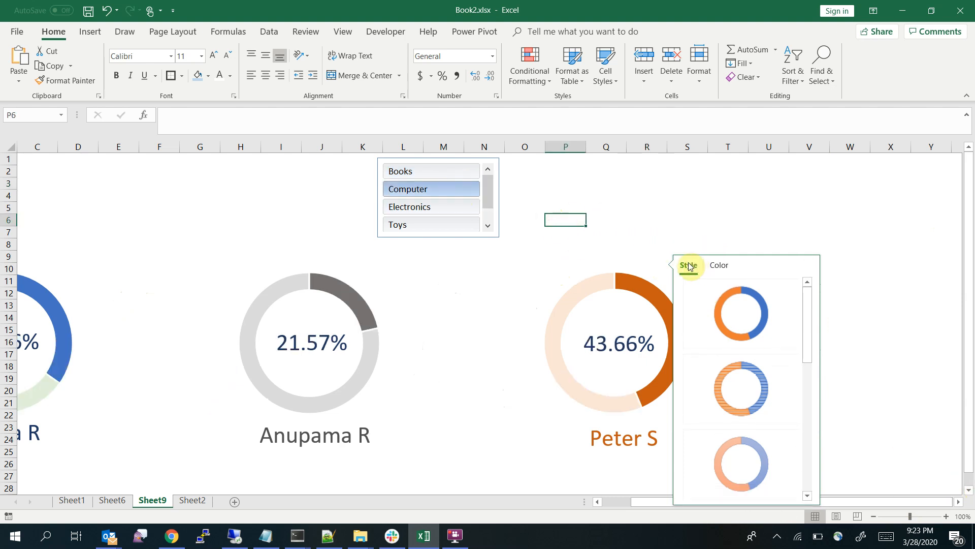
click(616, 337)
click(617, 338)
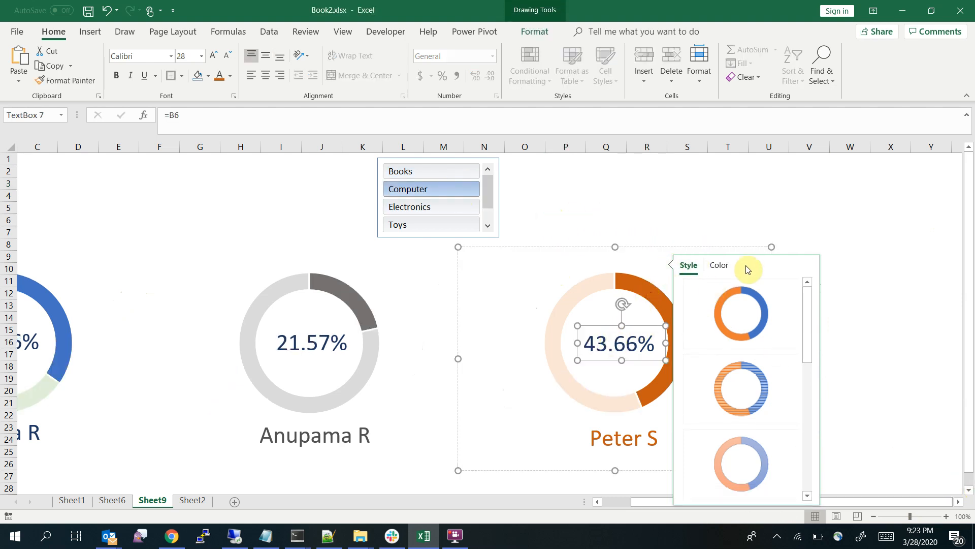
Close the floating chart style gallery and delete the grouped orange doughnut chart with its labels
drag(663, 502, 592, 499)
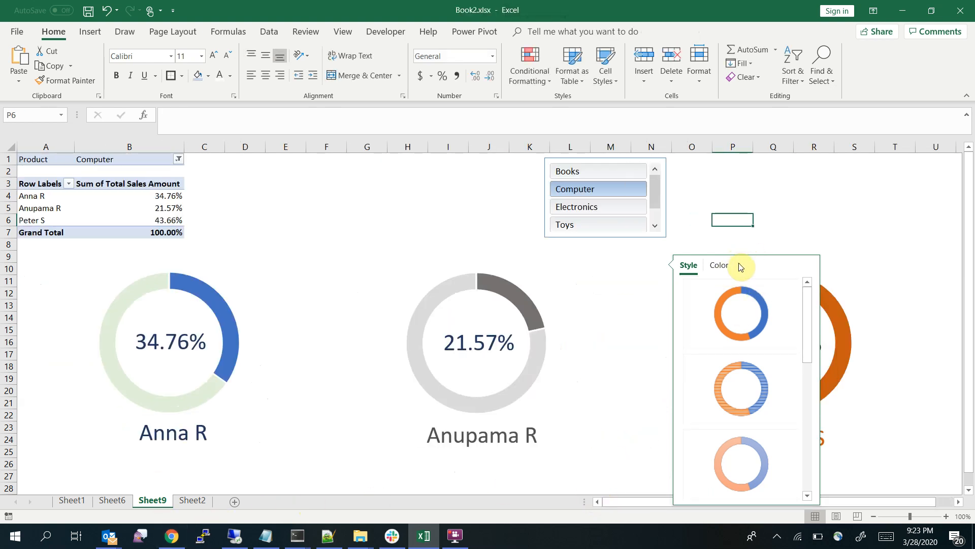
drag(806, 307, 803, 405)
key(Escape)
click(835, 235)
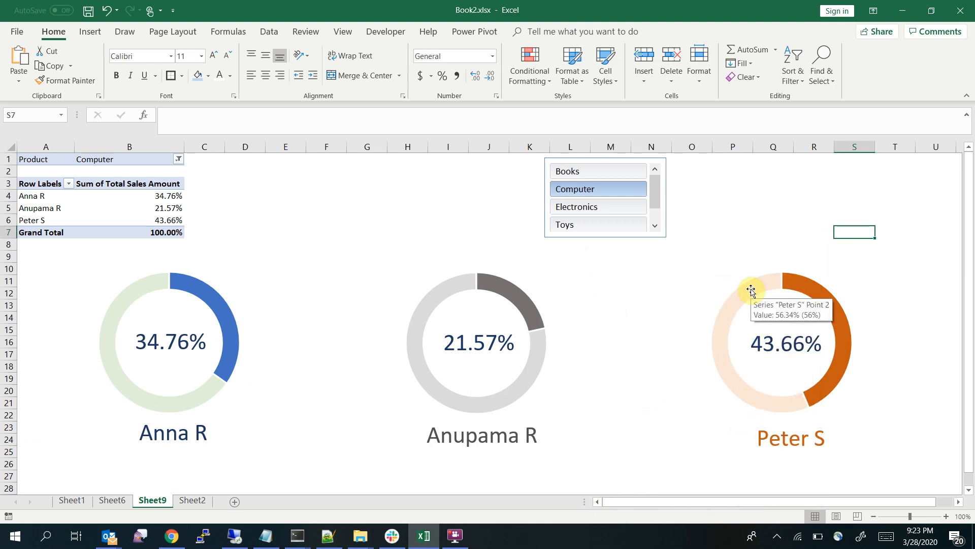
click(733, 263)
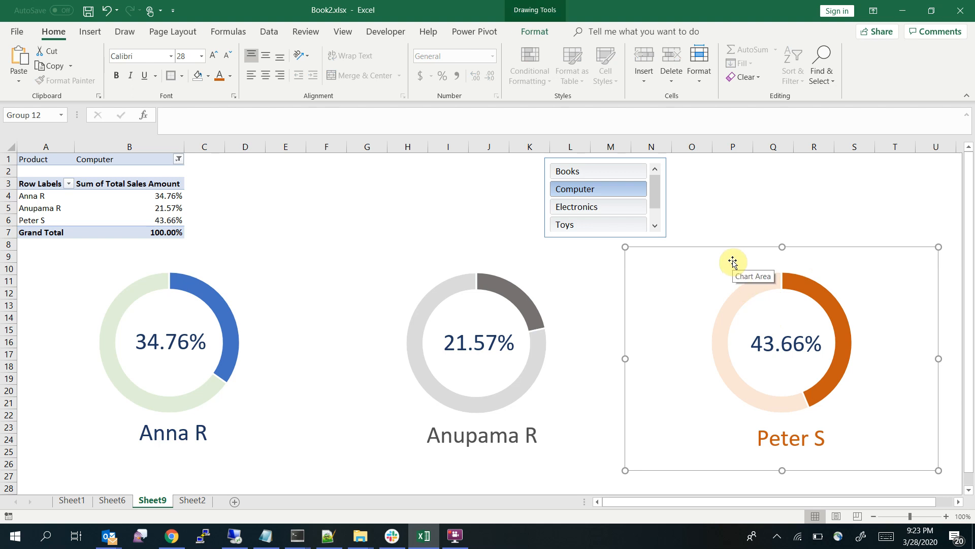
key(Delete)
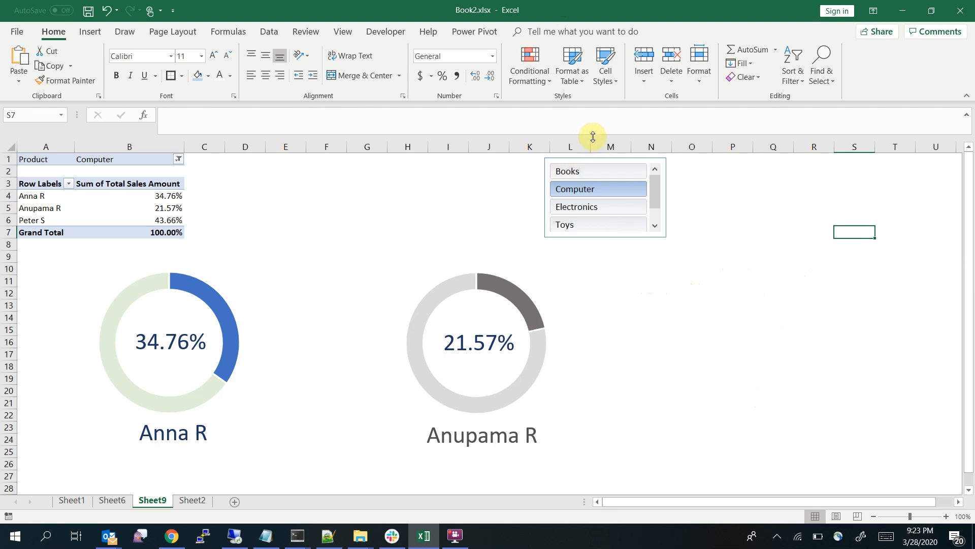
Insert an empty doughnut chart and place it beside the grey doughnut, over columns N to U from about row 9
click(650, 278)
click(80, 32)
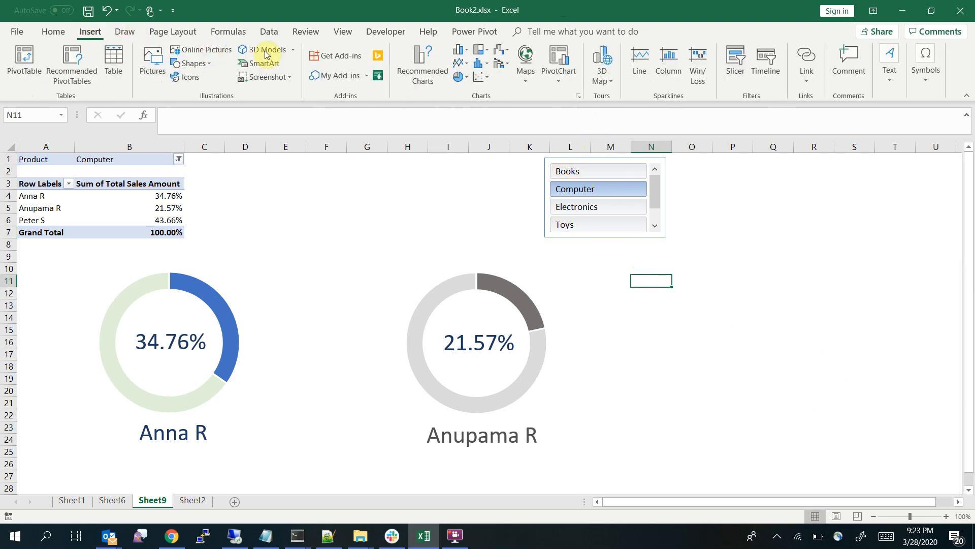
click(464, 88)
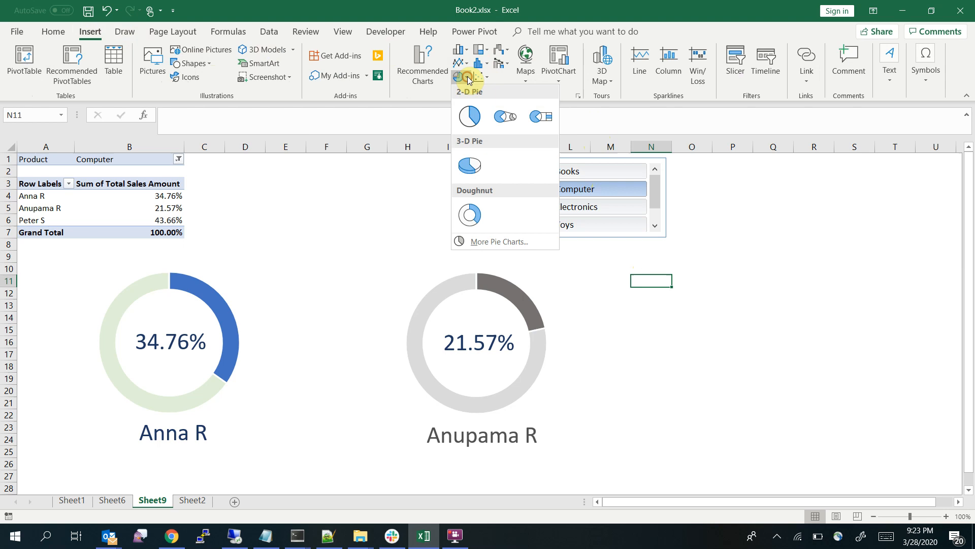
click(475, 212)
drag(467, 232, 757, 257)
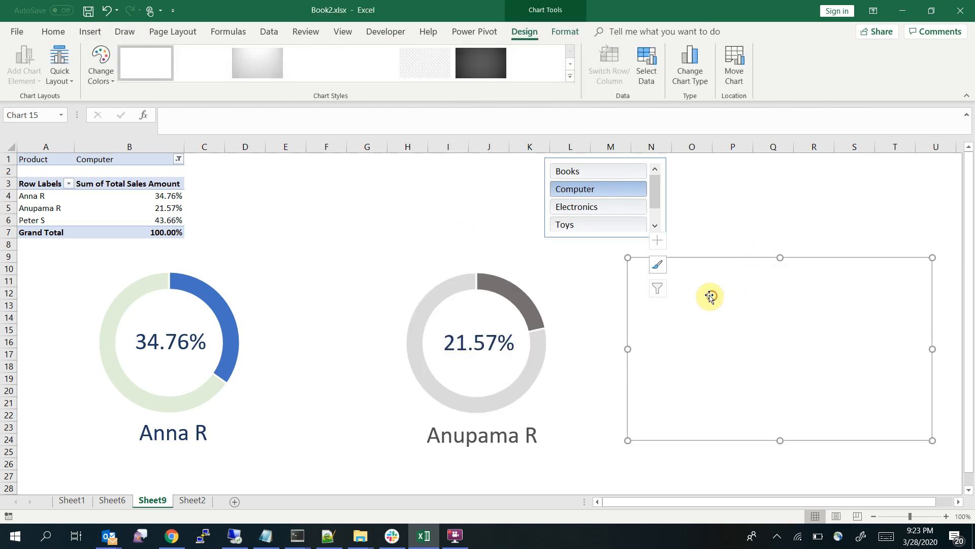
drag(710, 296, 708, 295)
Add a data series of 36 values, each equal to 1, to the new empty doughnut chart
right_click(699, 334)
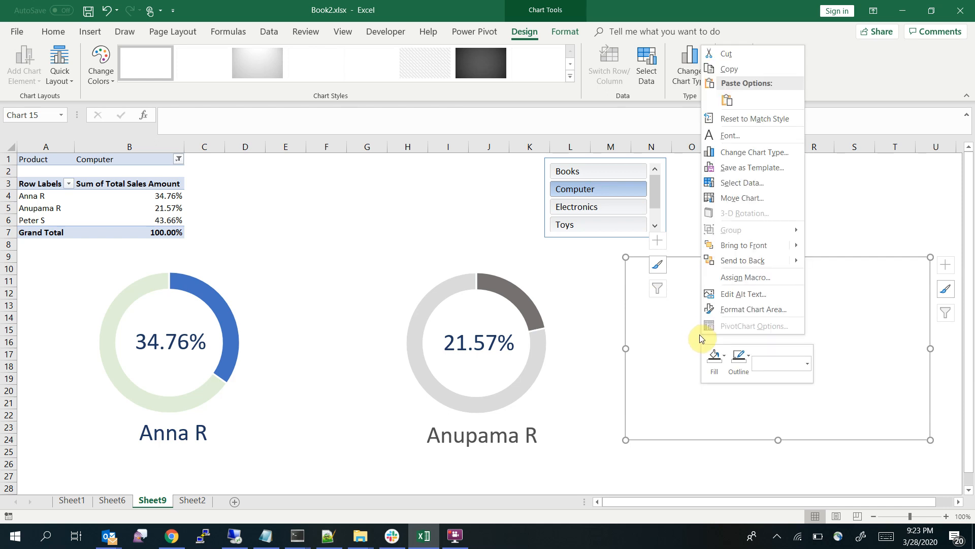
click(743, 184)
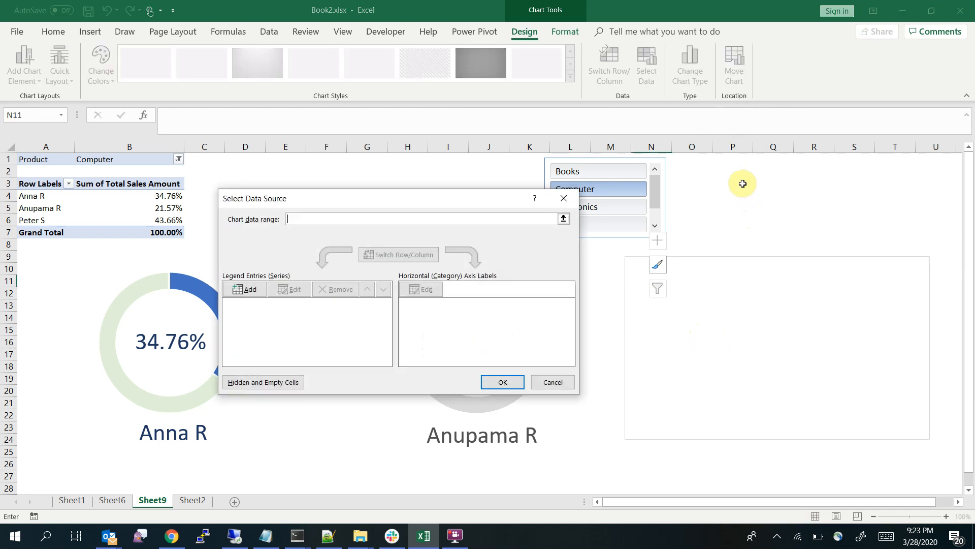
click(244, 289)
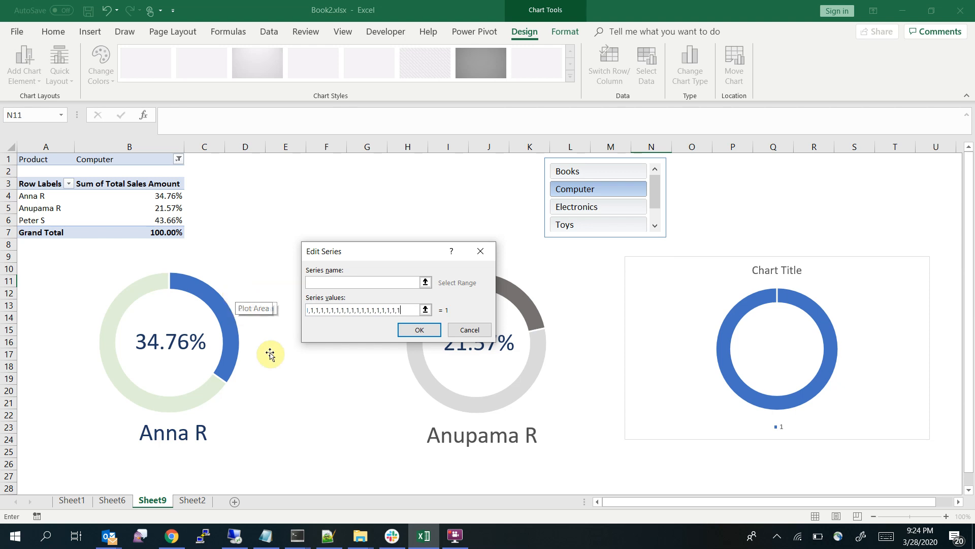
click(412, 331)
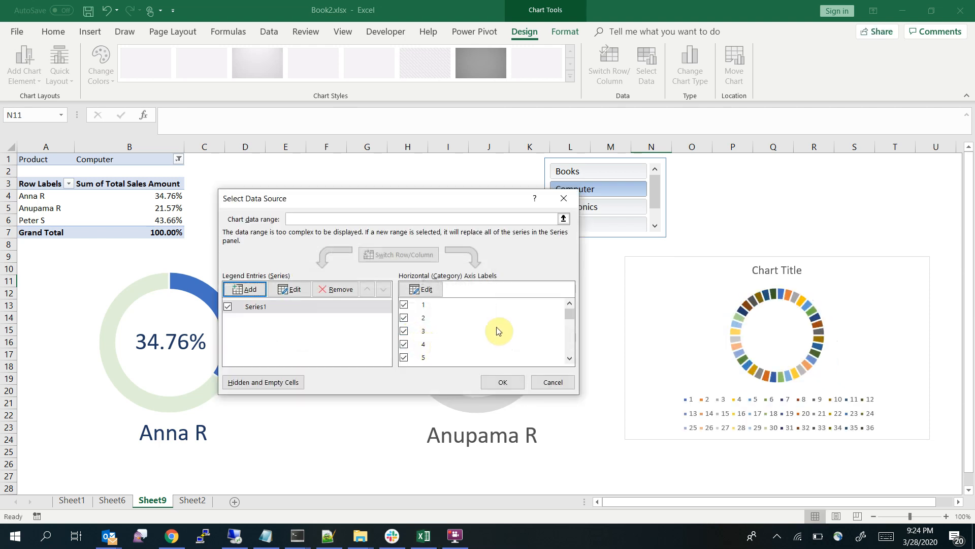
Extend the segmented doughnut's data series to 48 values, each equal to 1
click(261, 308)
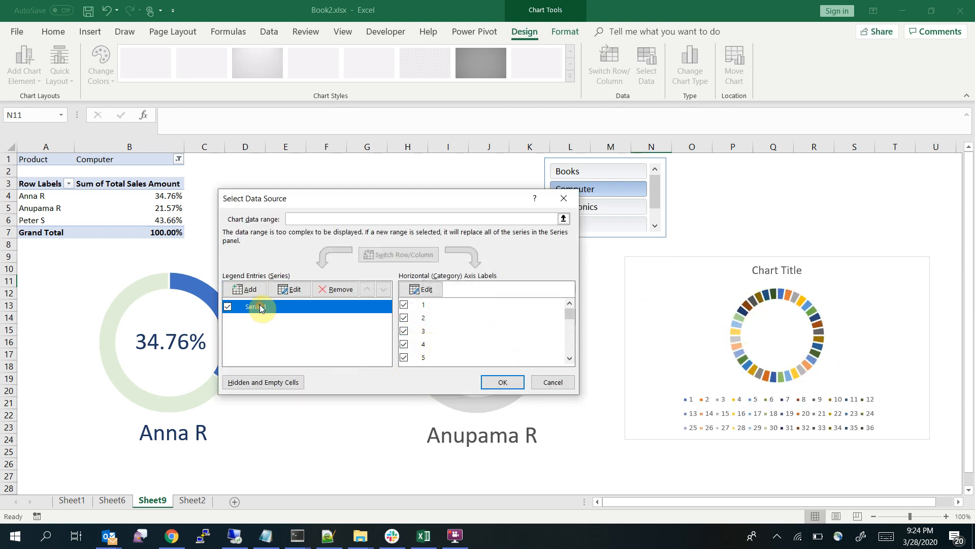
click(282, 289)
click(403, 311)
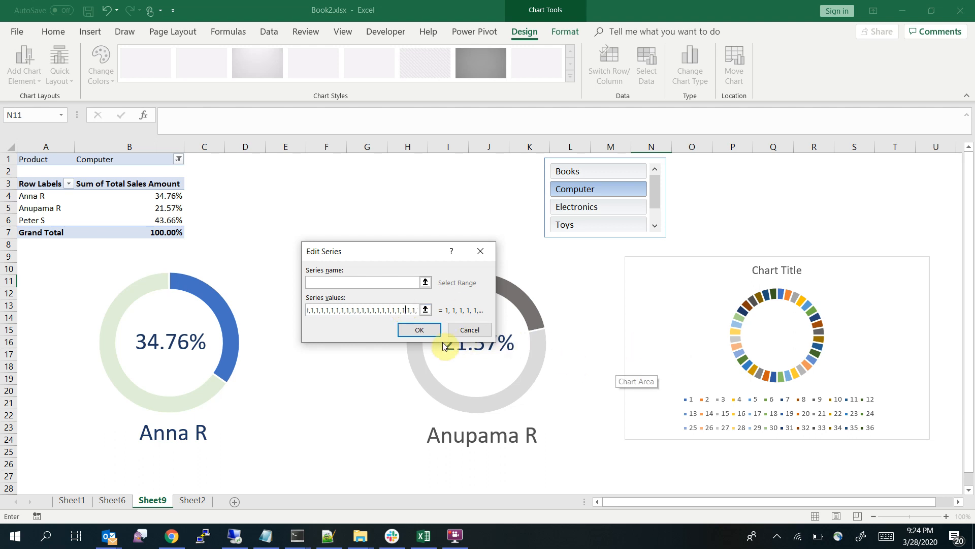
click(421, 330)
click(495, 385)
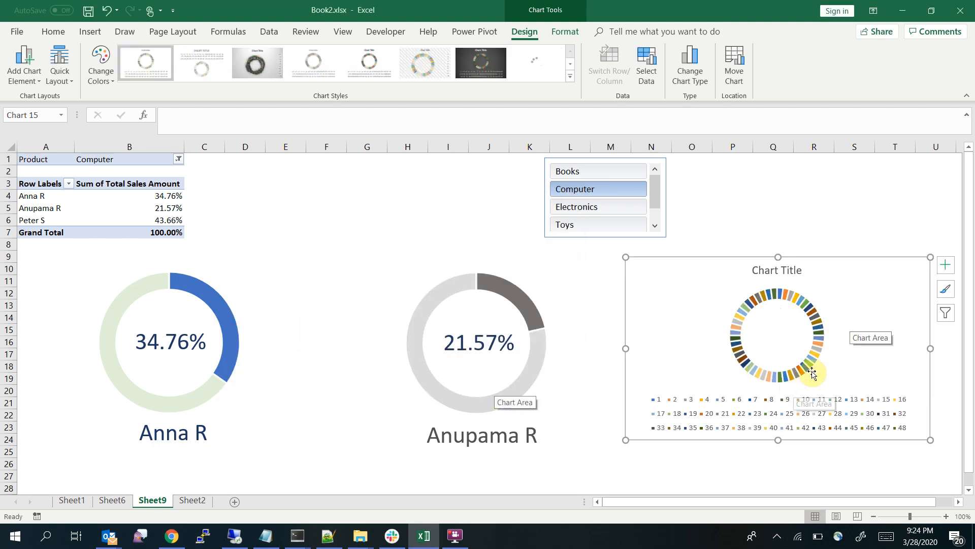
Fill all slices of the segmented doughnut with dark orange
right_click(802, 303)
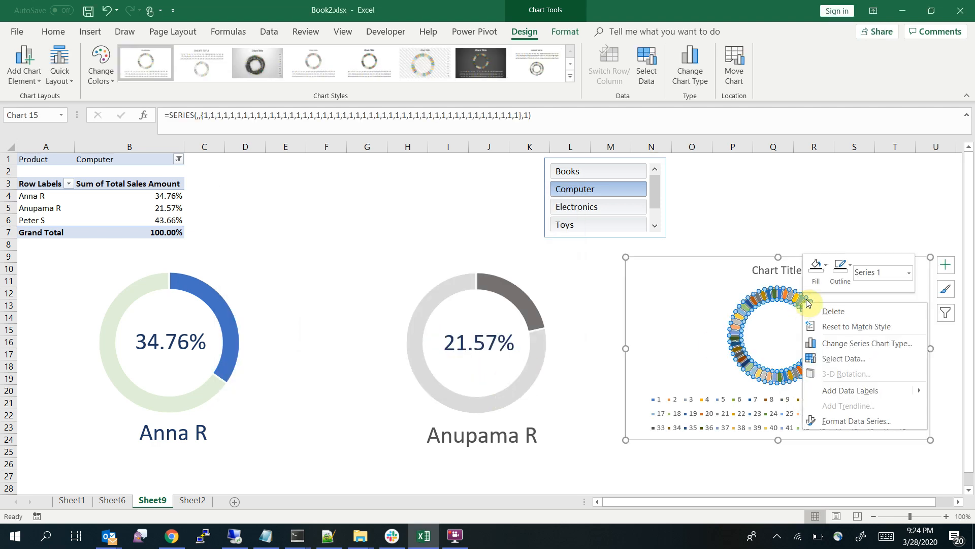
click(828, 275)
click(816, 267)
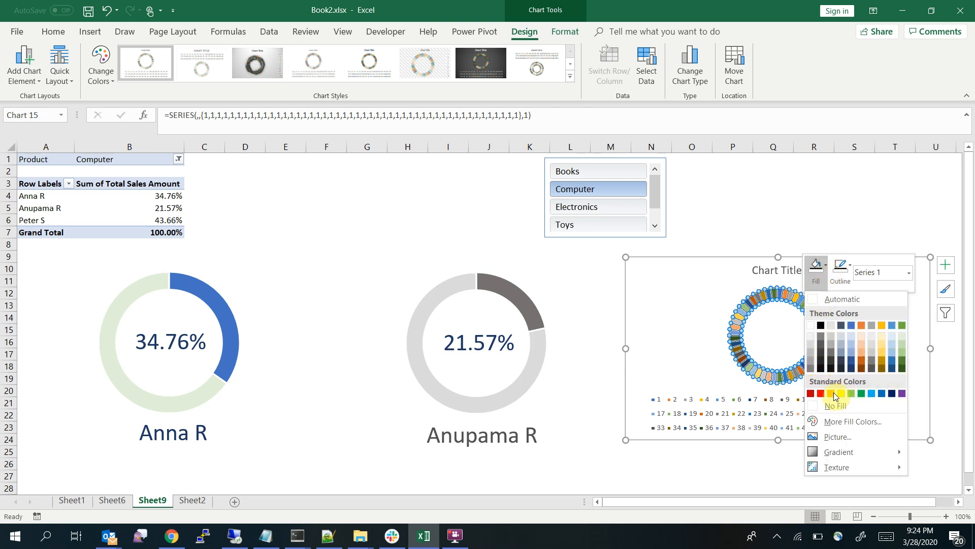
click(863, 361)
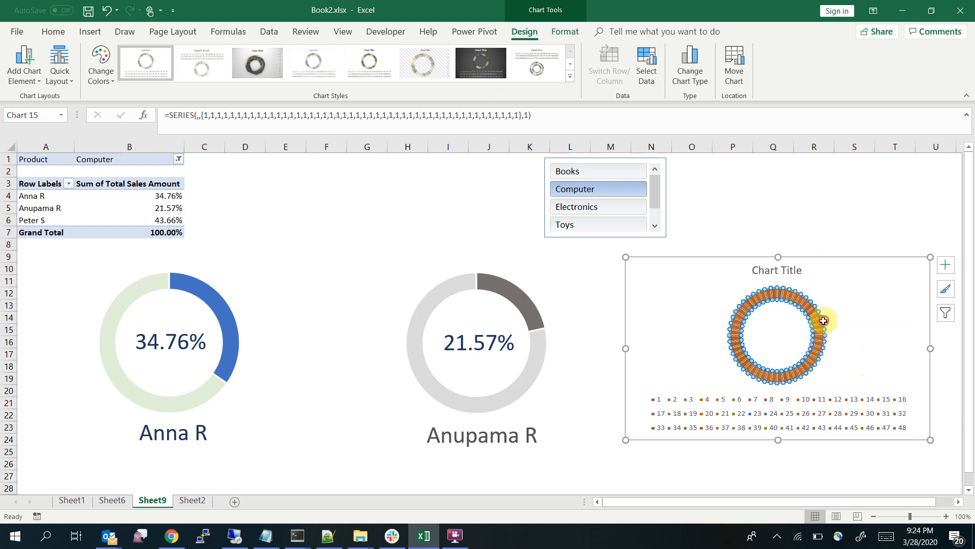
click(868, 331)
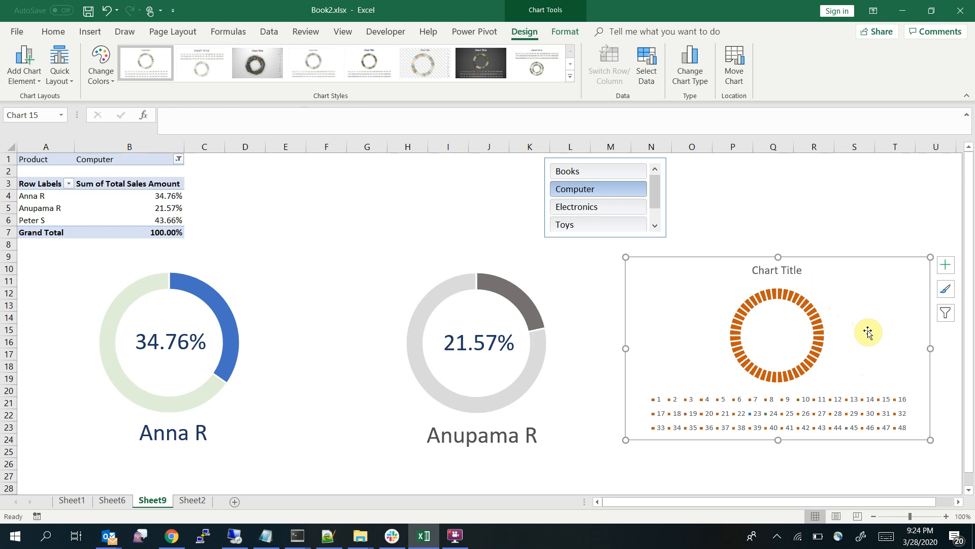
Add a second series to the segmented doughnut chart, named from Sheet9 cell A6 with values from B6:C6
right_click(852, 309)
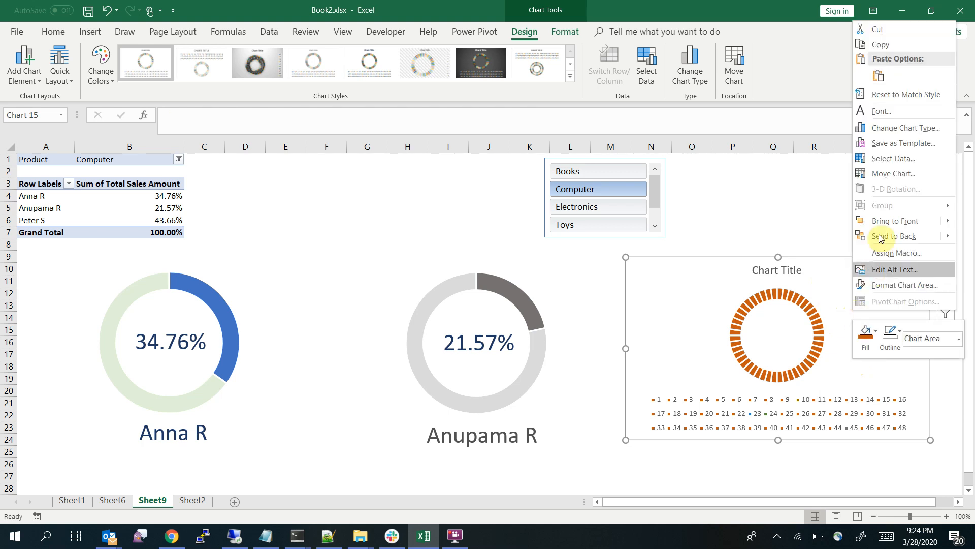
click(887, 160)
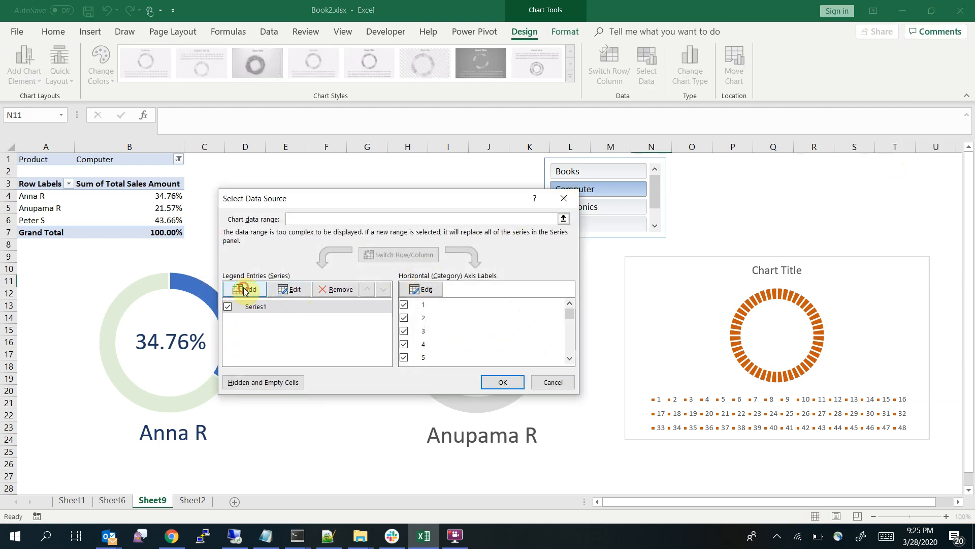
click(244, 290)
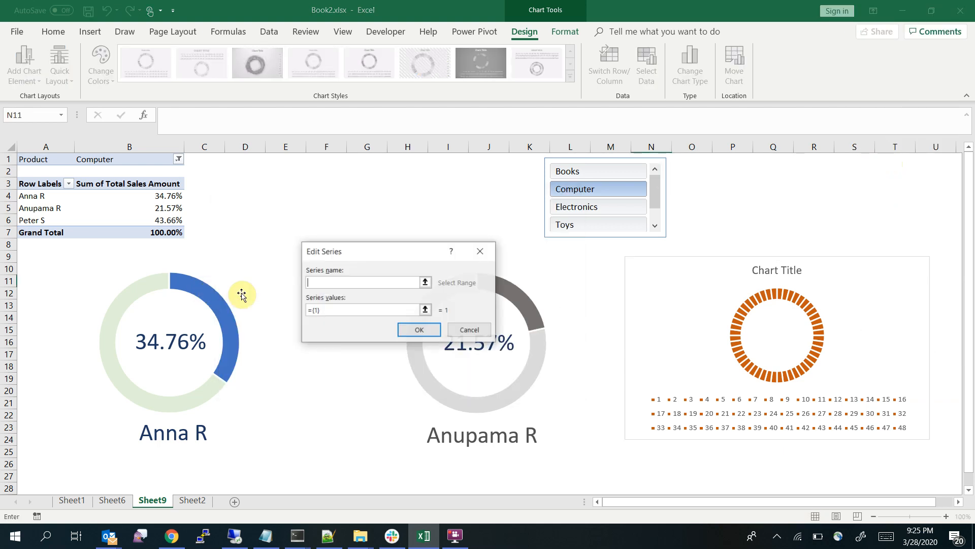
click(426, 283)
click(28, 219)
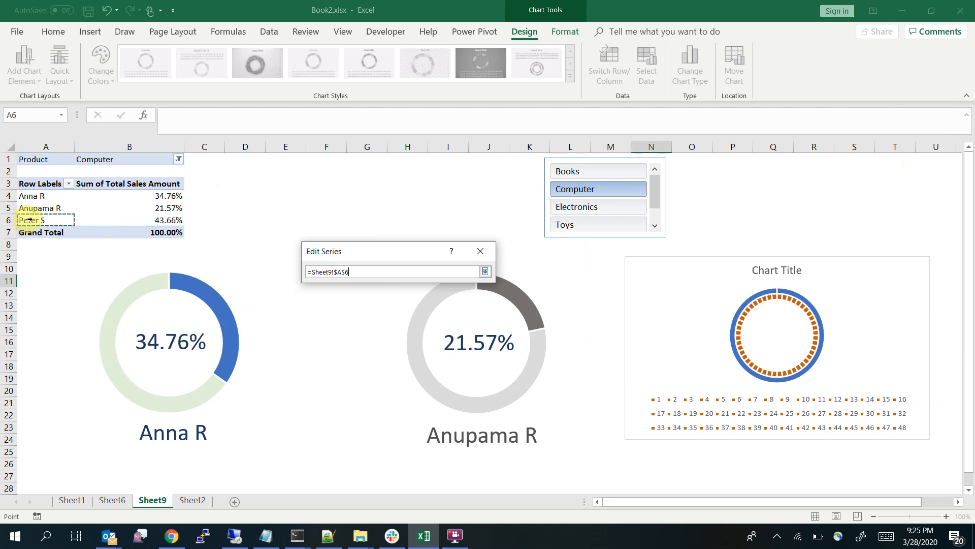
click(486, 271)
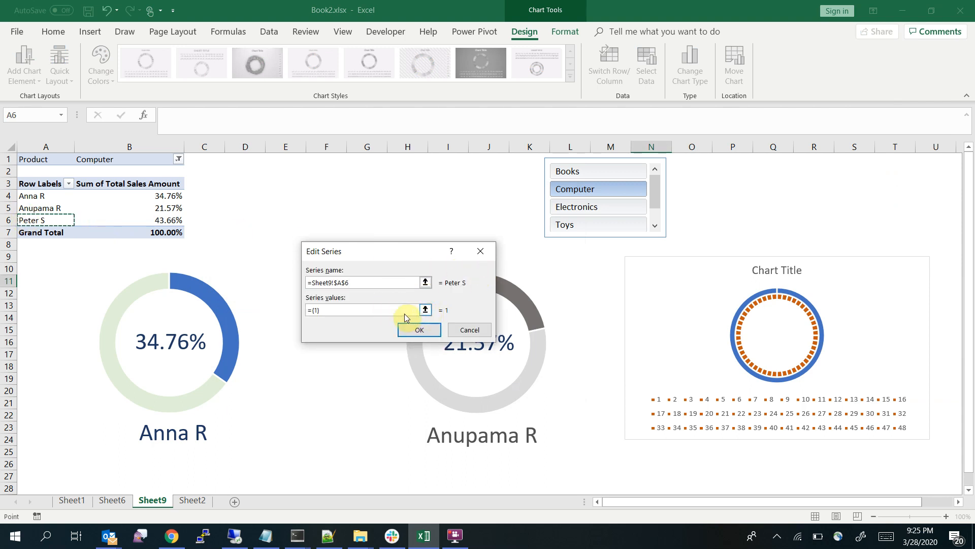
click(404, 312)
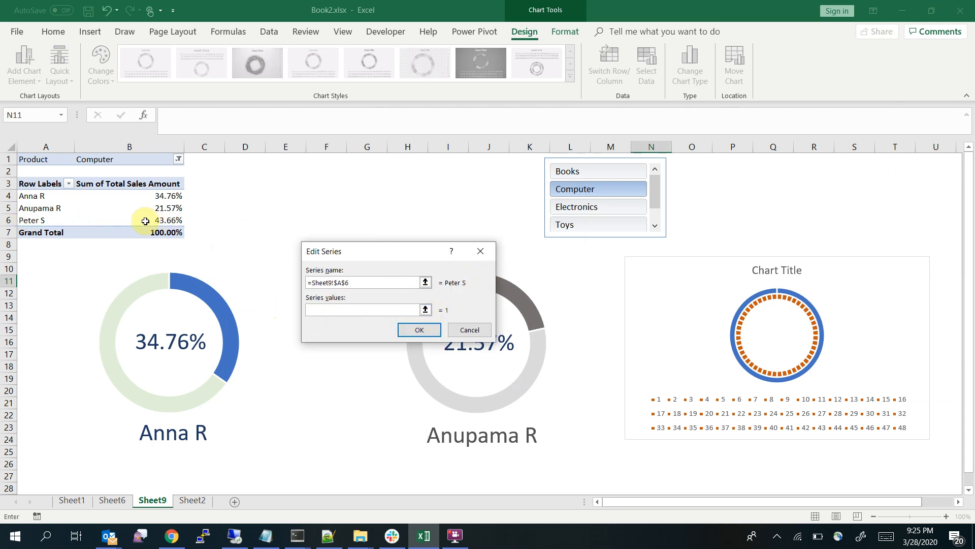
drag(147, 220, 202, 217)
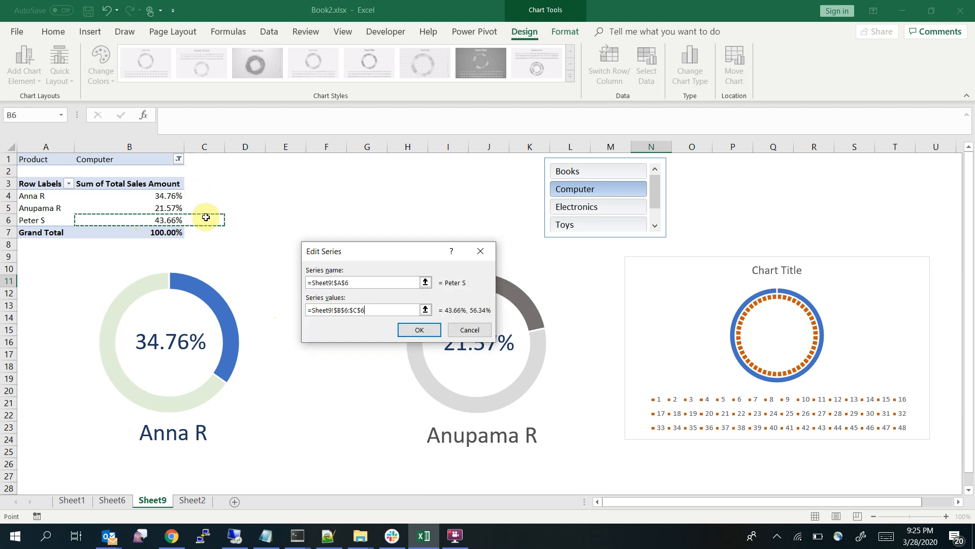
click(422, 329)
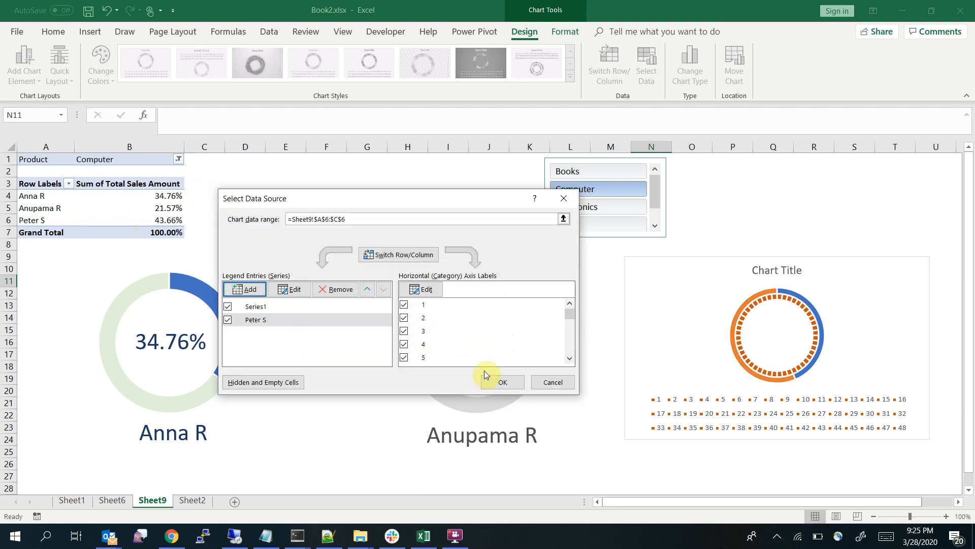
click(499, 381)
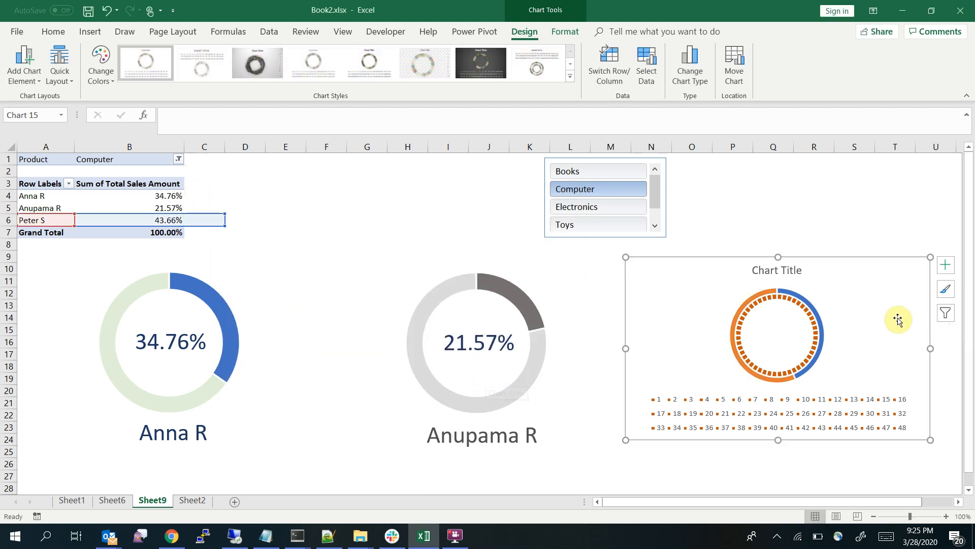
Fill the inner 48-slice ring with light orange
click(809, 318)
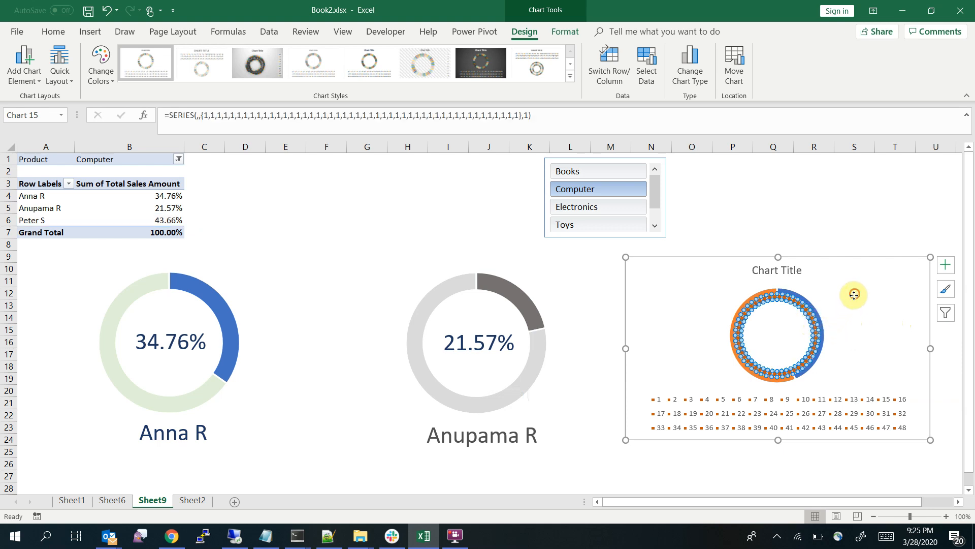
click(815, 325)
click(812, 323)
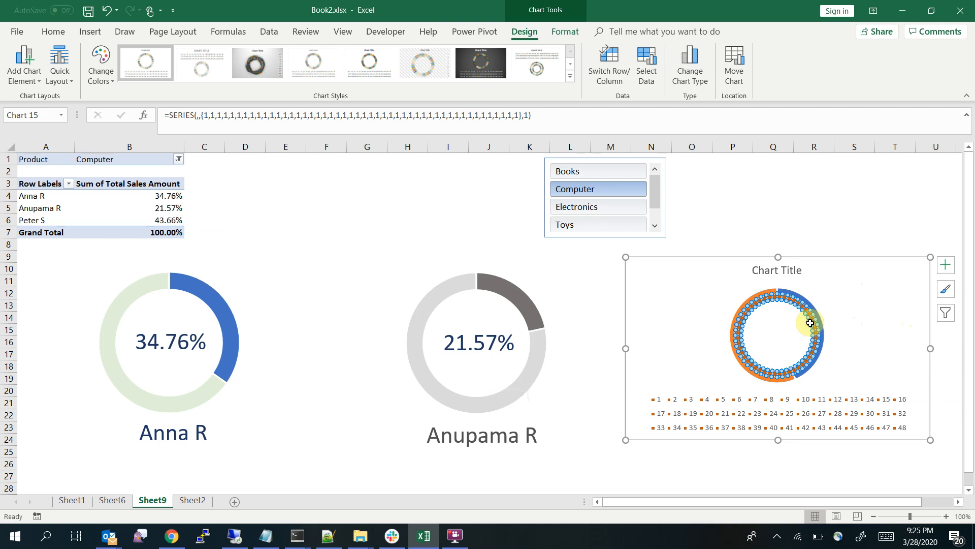
right_click(810, 323)
click(824, 288)
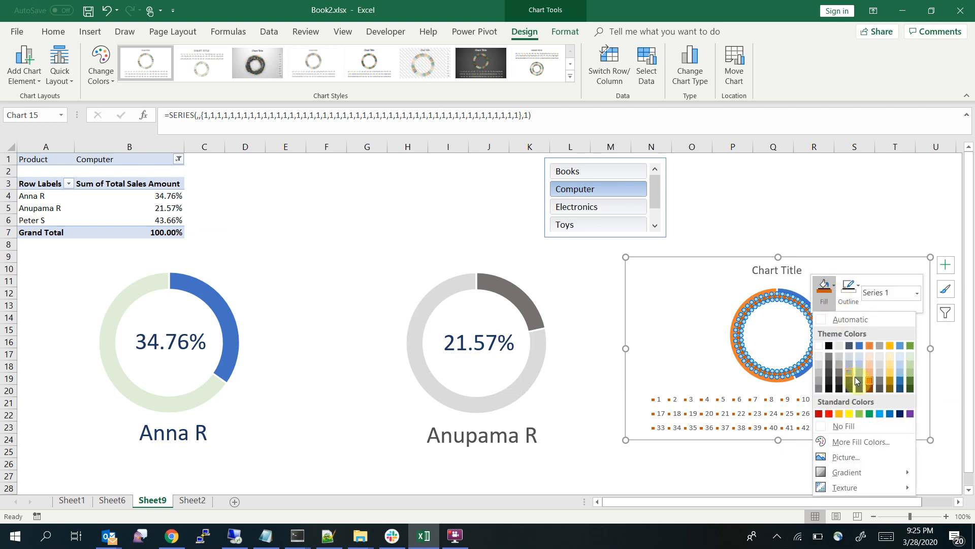
click(870, 370)
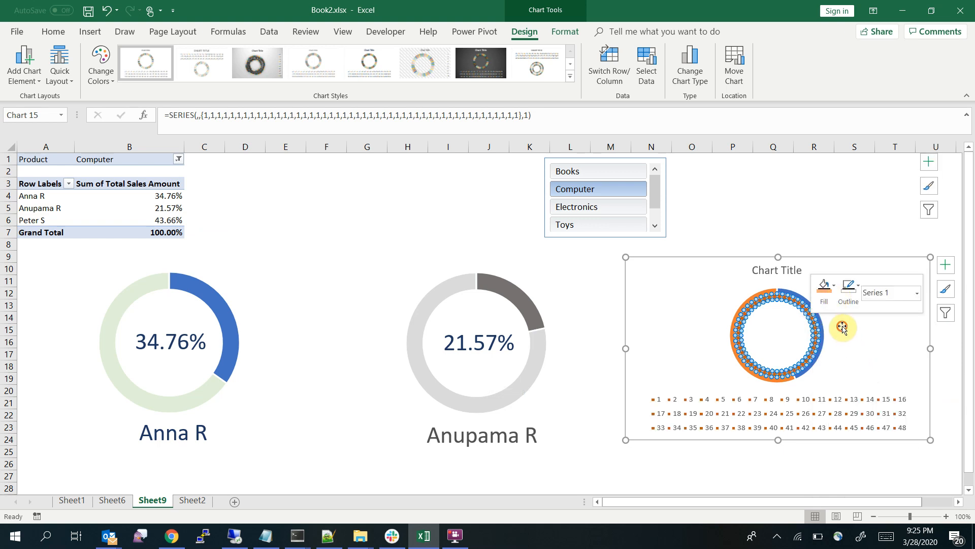
Fill the outer ring, which plots B6:C6, with dark orange
click(823, 337)
right_click(824, 336)
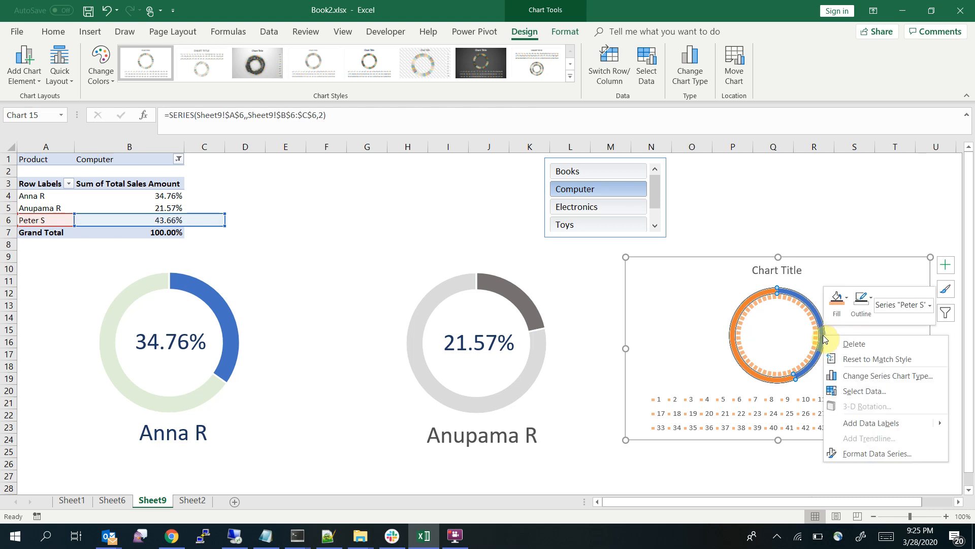
click(846, 314)
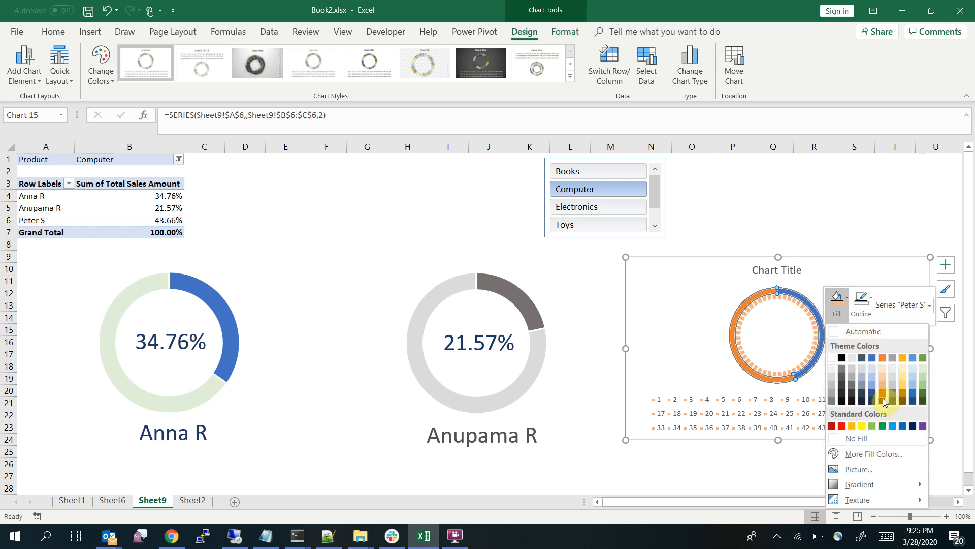
click(883, 398)
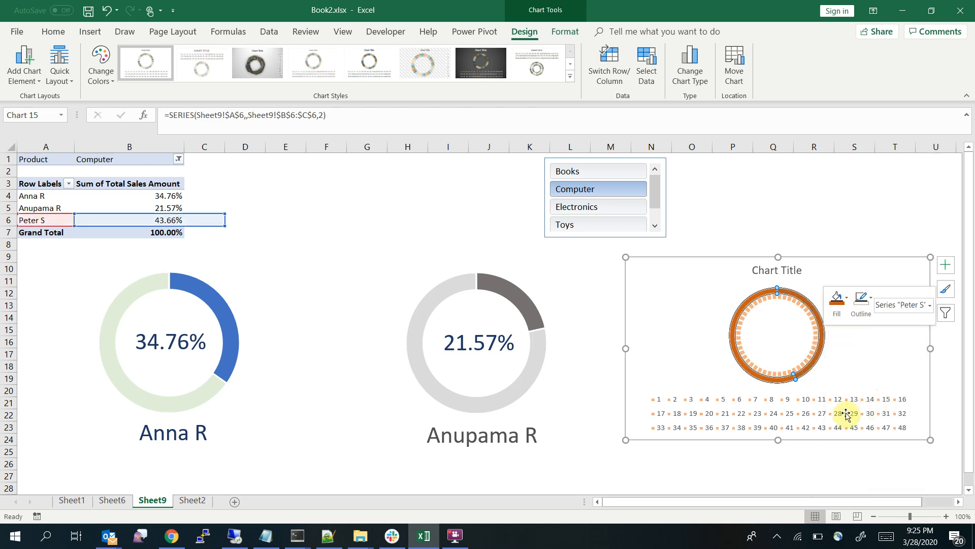
Delete the legend and the title from the new orange doughnut chart
click(863, 418)
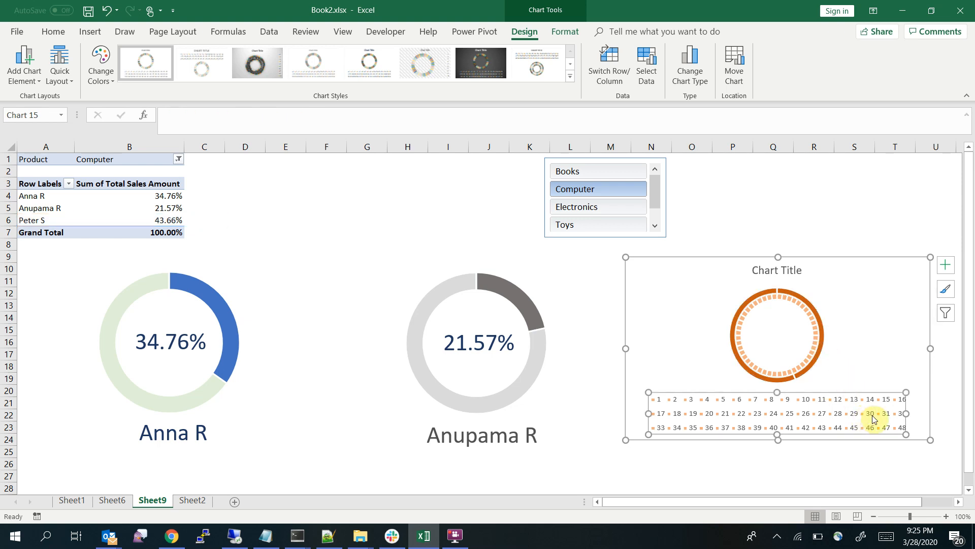
key(Delete)
click(799, 273)
key(Delete)
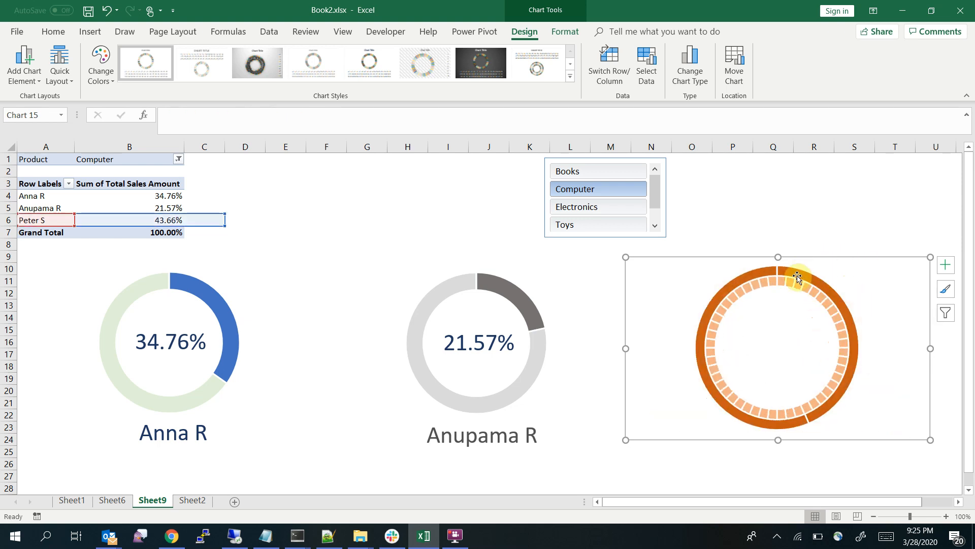
Plot the dark orange doughnut series on the secondary axis so it overlays the segmented ring
right_click(857, 354)
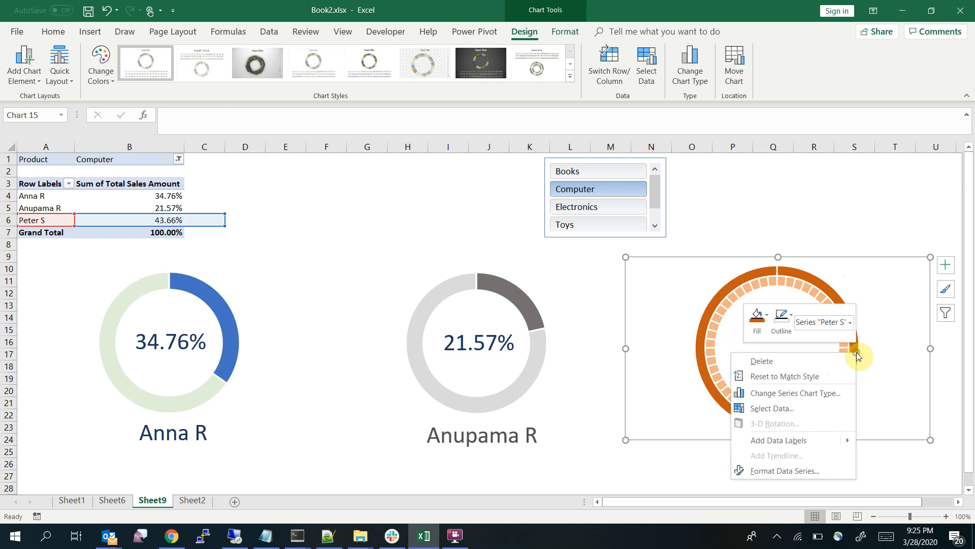
click(802, 390)
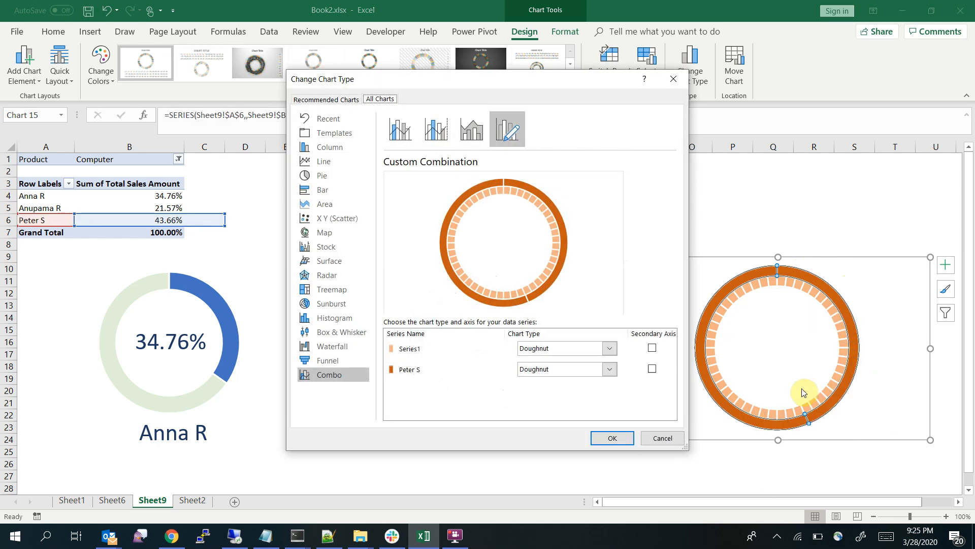
click(652, 370)
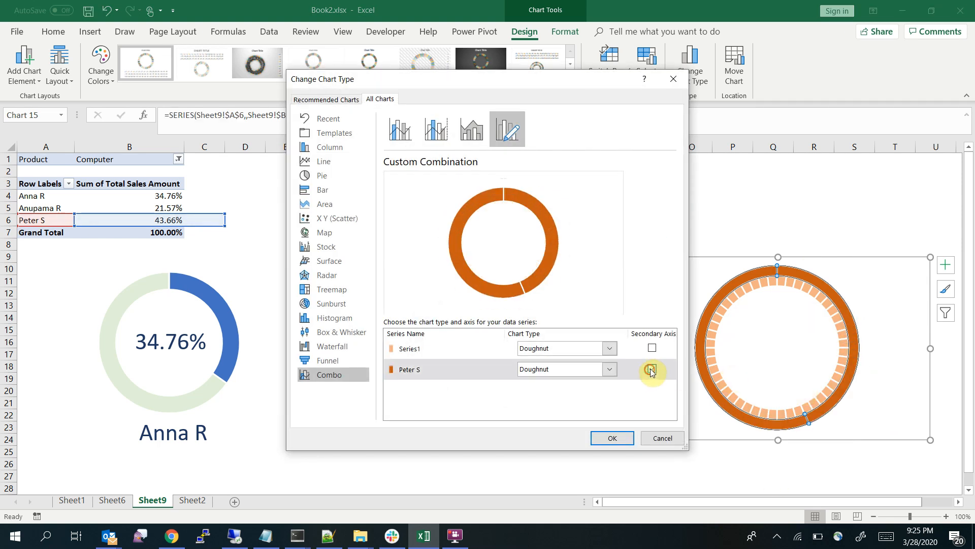
click(613, 438)
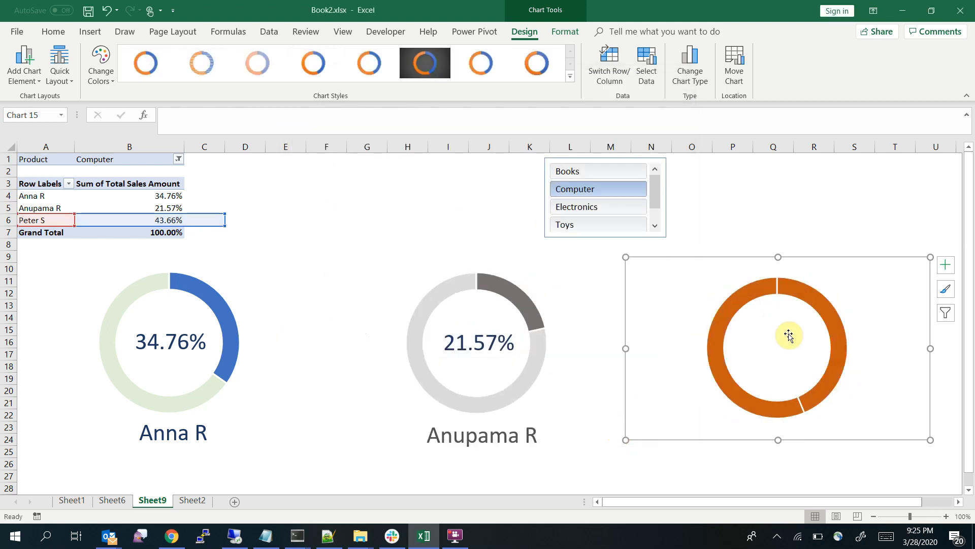
click(833, 343)
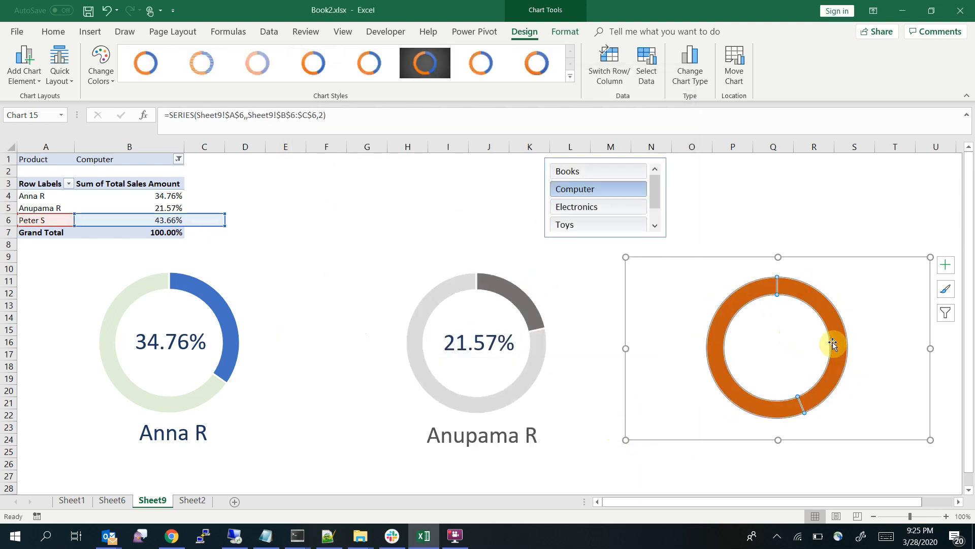
right_click(833, 344)
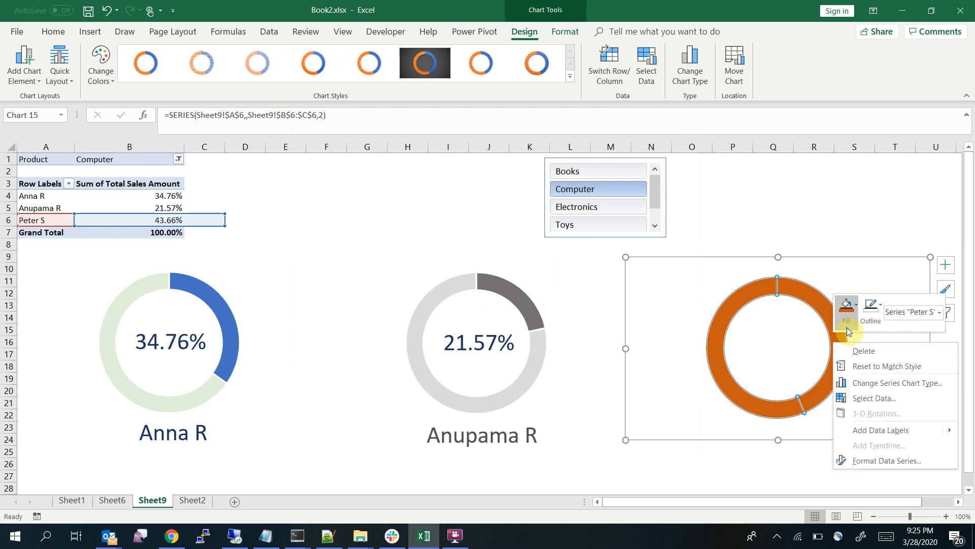
click(856, 305)
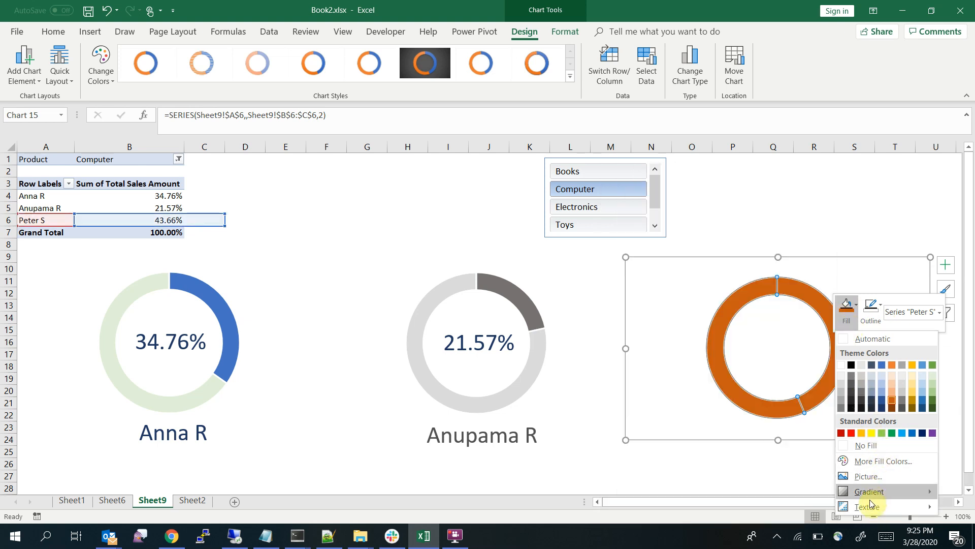
click(886, 460)
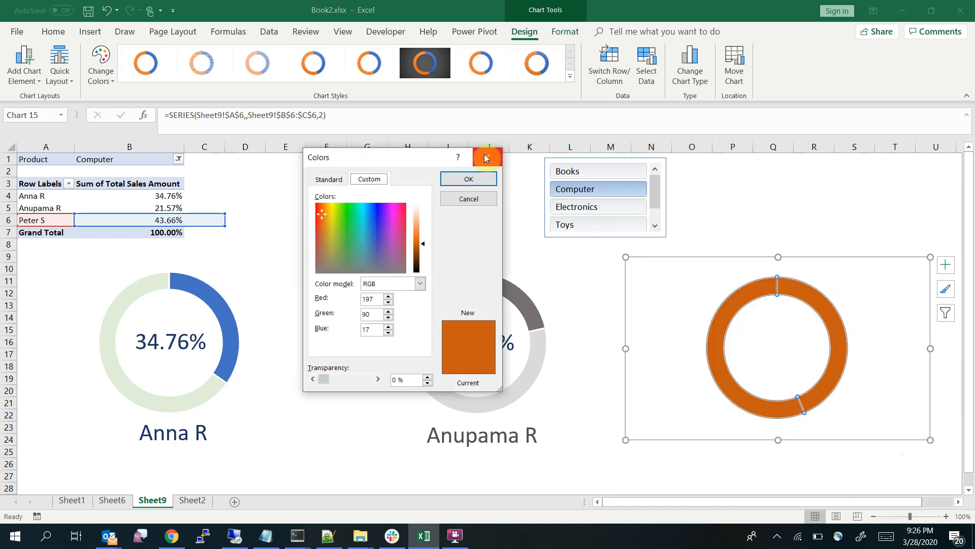
click(467, 179)
right_click(800, 290)
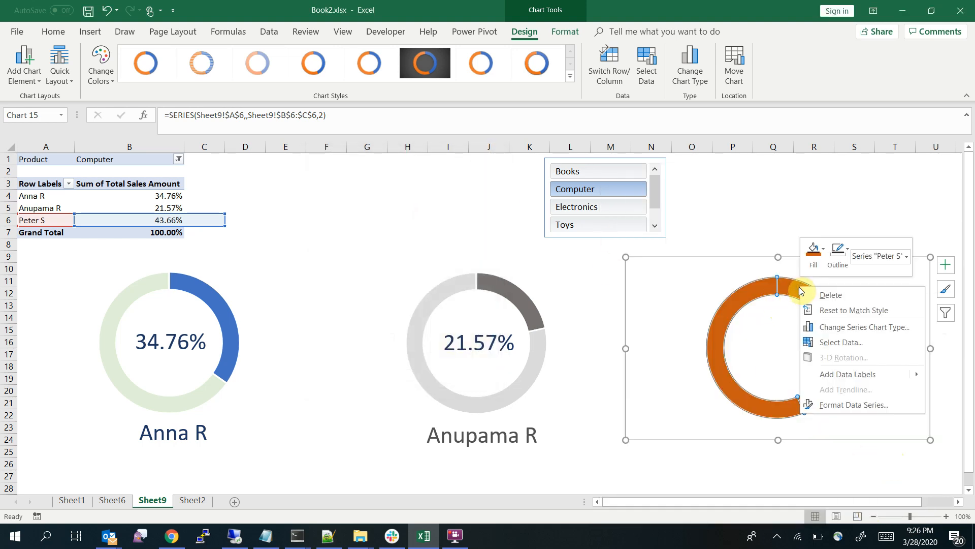
click(813, 249)
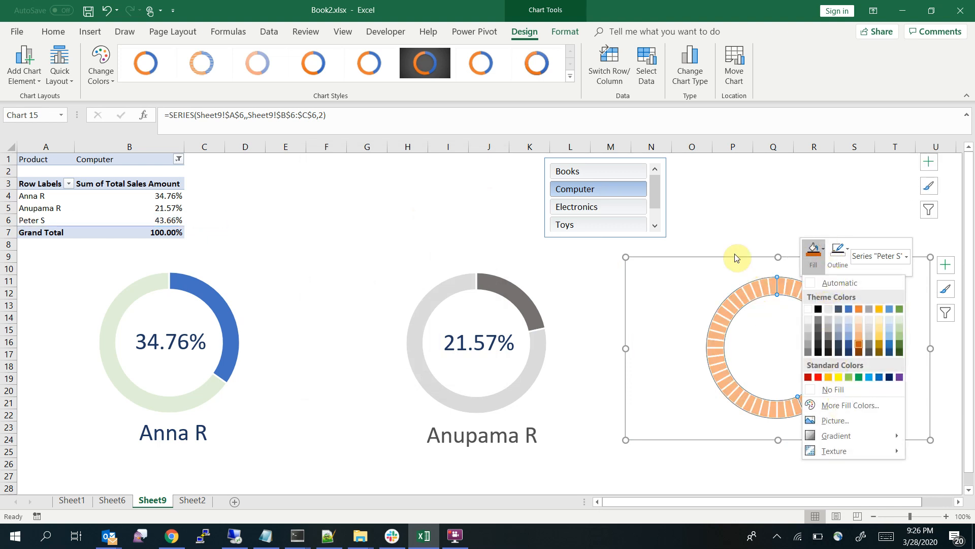
click(723, 207)
Remove the fill from the B6 percentage slice of the dark orange overlay ring
click(859, 329)
click(838, 333)
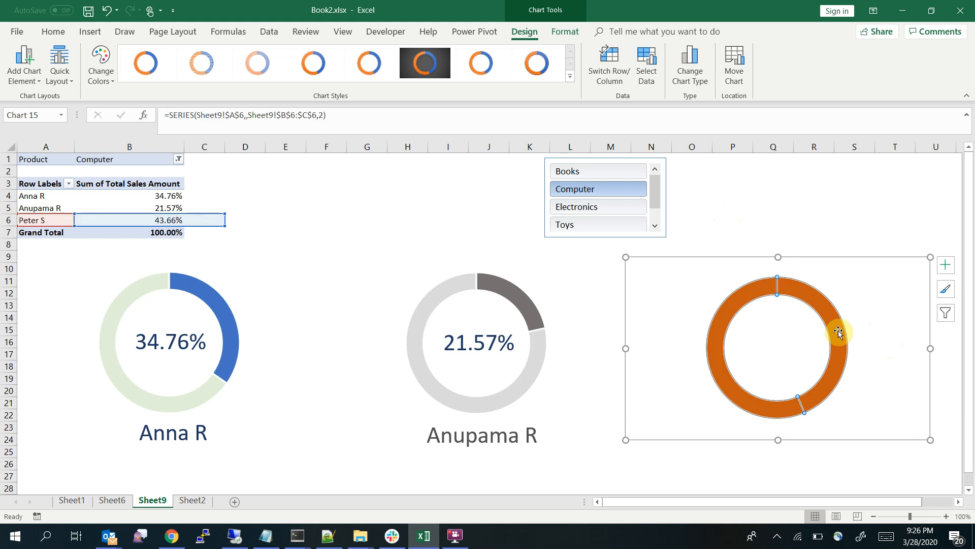
right_click(837, 330)
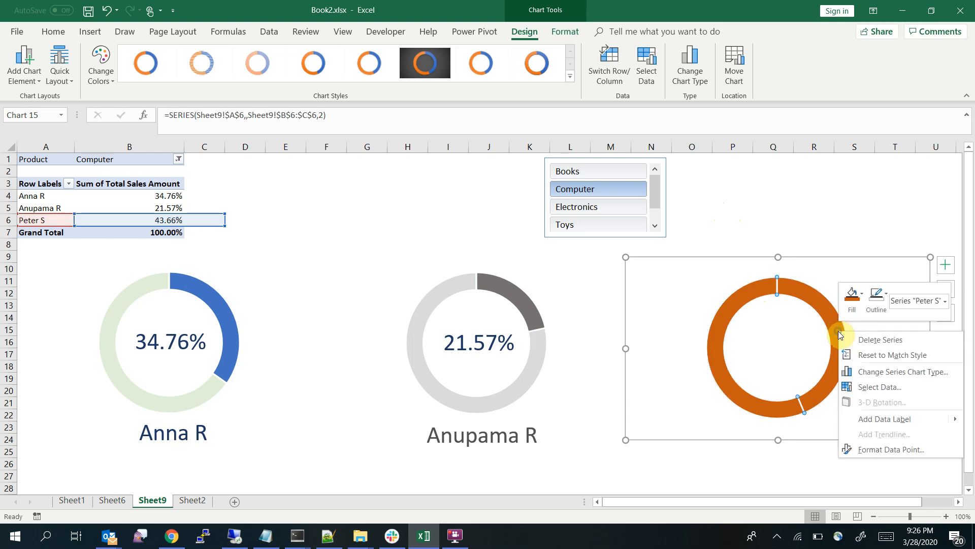
click(860, 294)
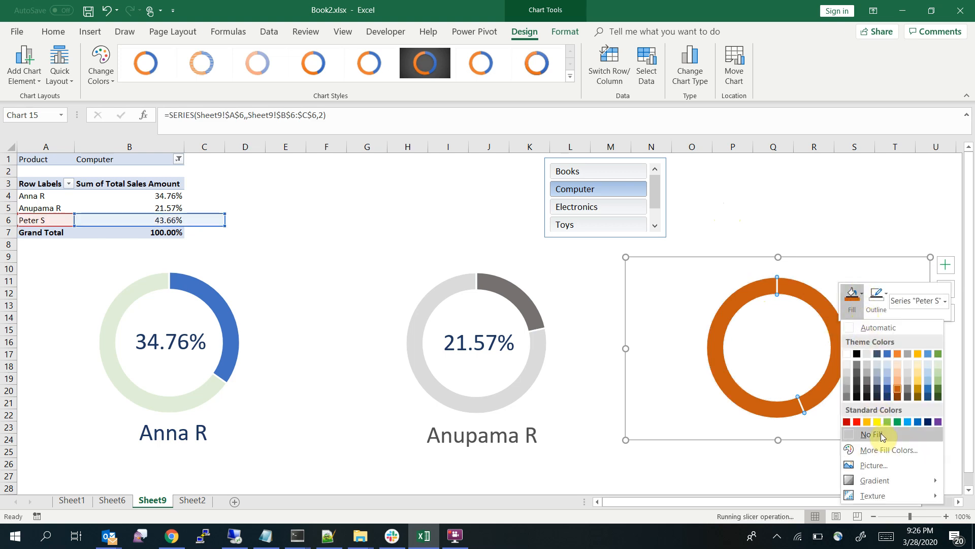
click(880, 436)
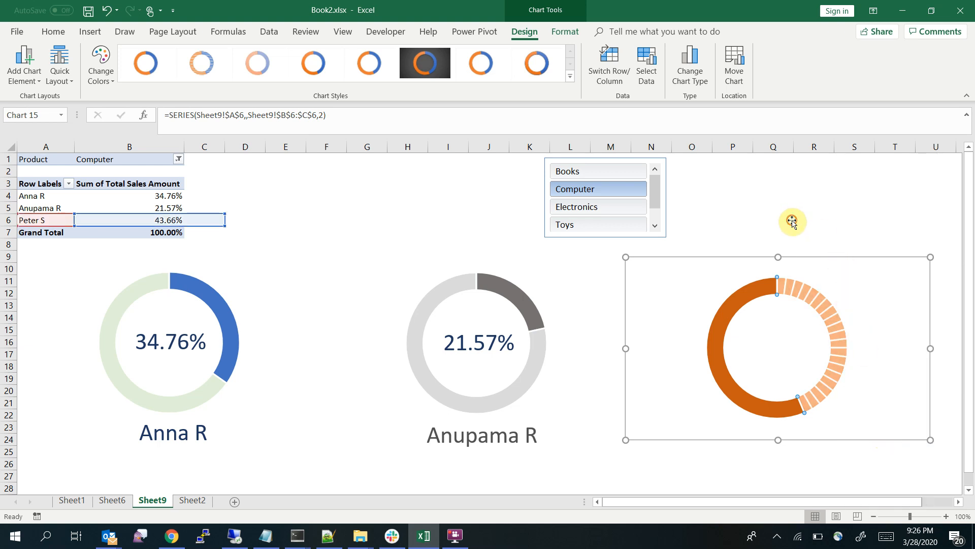
click(793, 221)
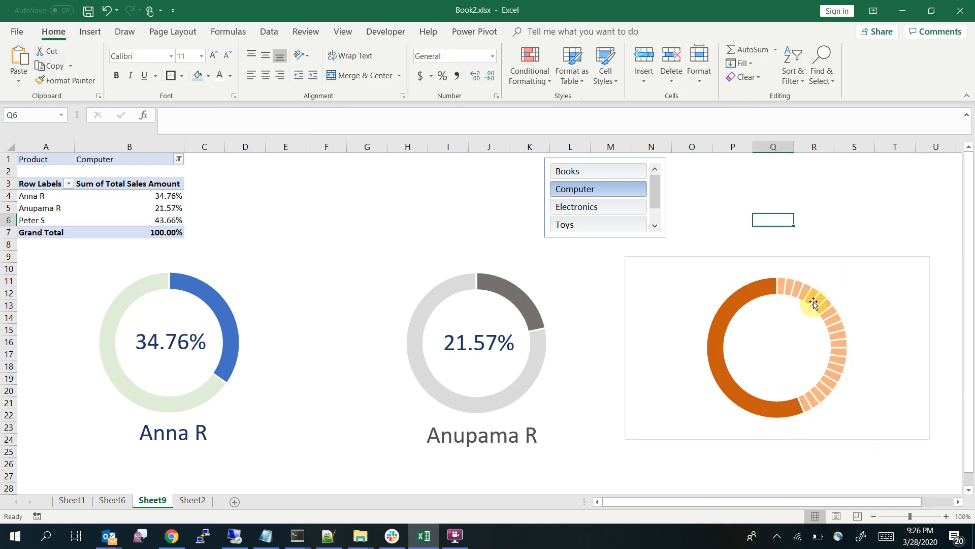
Copy the percentage text box linked to B5 from the grey doughnut and paste it into the orange doughnut chart
click(463, 327)
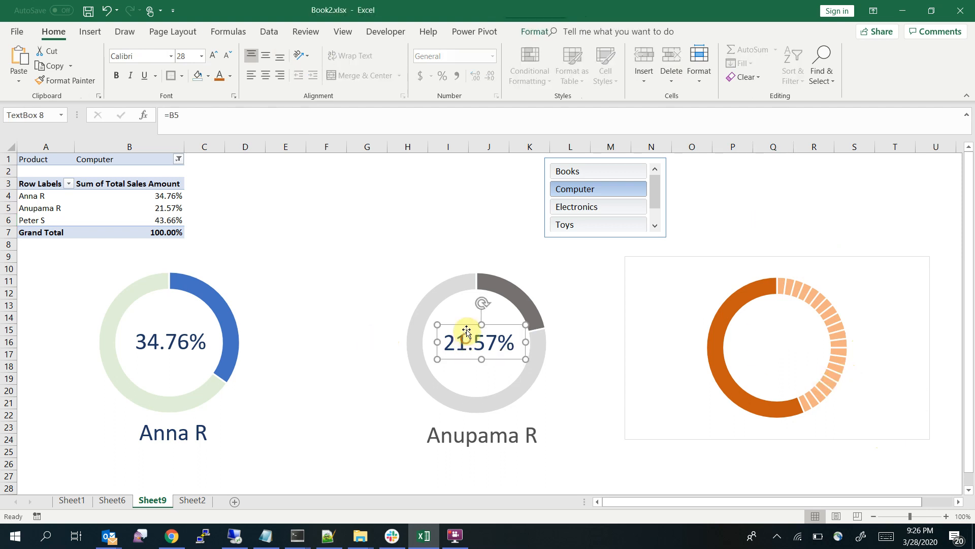
click(465, 322)
click(468, 325)
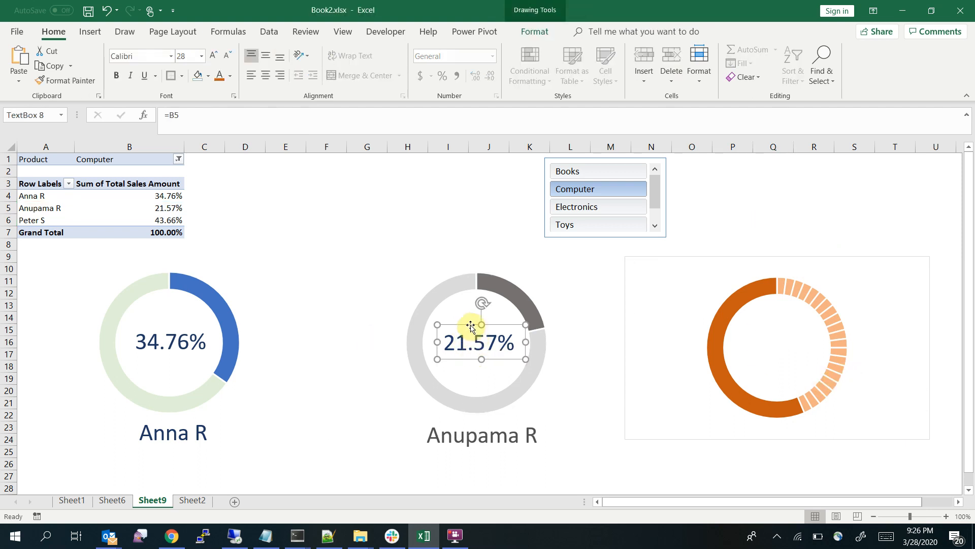
key(ctrl+c)
click(768, 342)
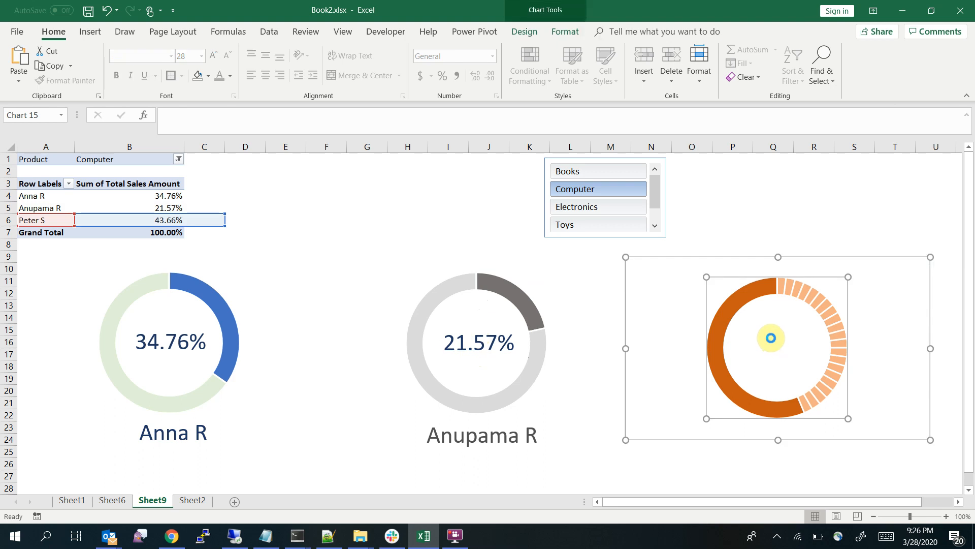
key(ctrl+v)
Try to edit the cell link of the label pasted inside the orange chart, and delete that label
double_click(642, 276)
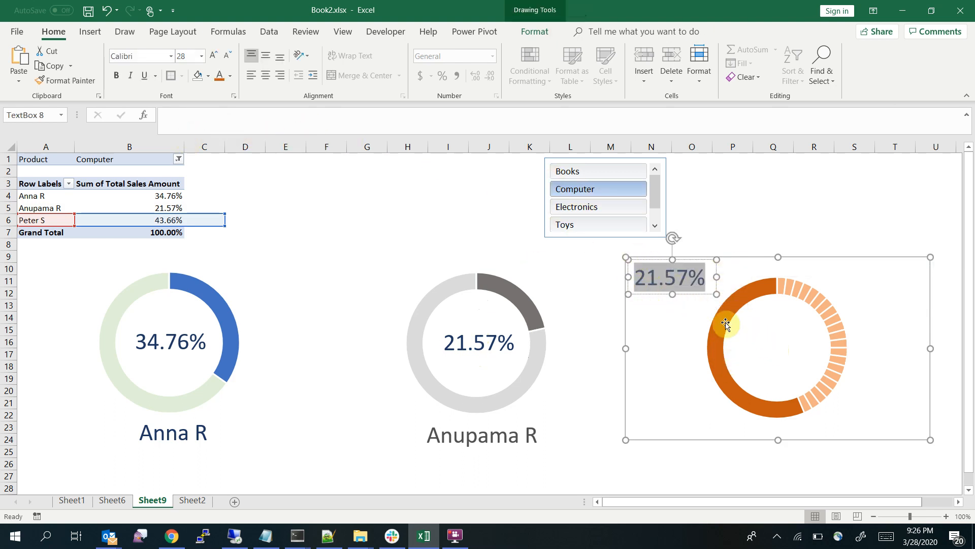
click(782, 324)
double_click(661, 277)
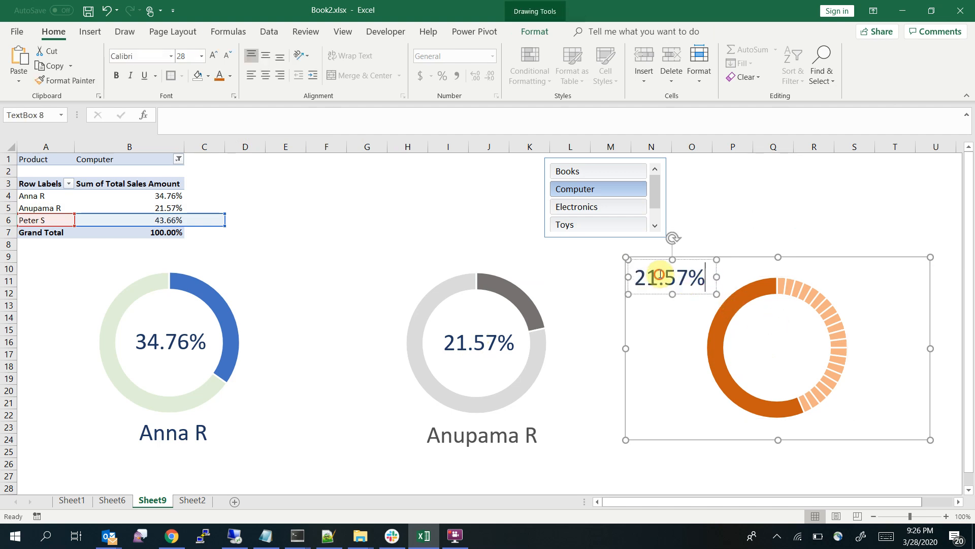
click(297, 119)
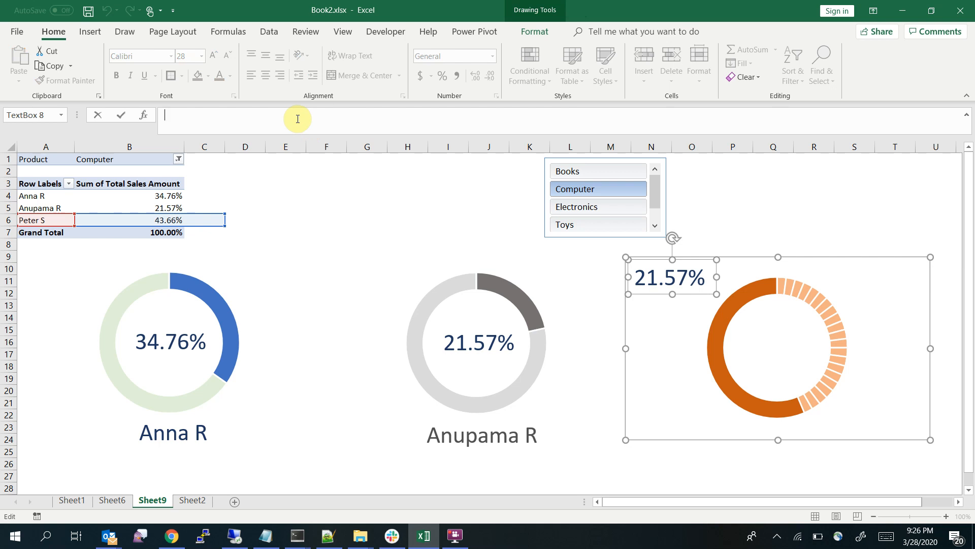
click(453, 341)
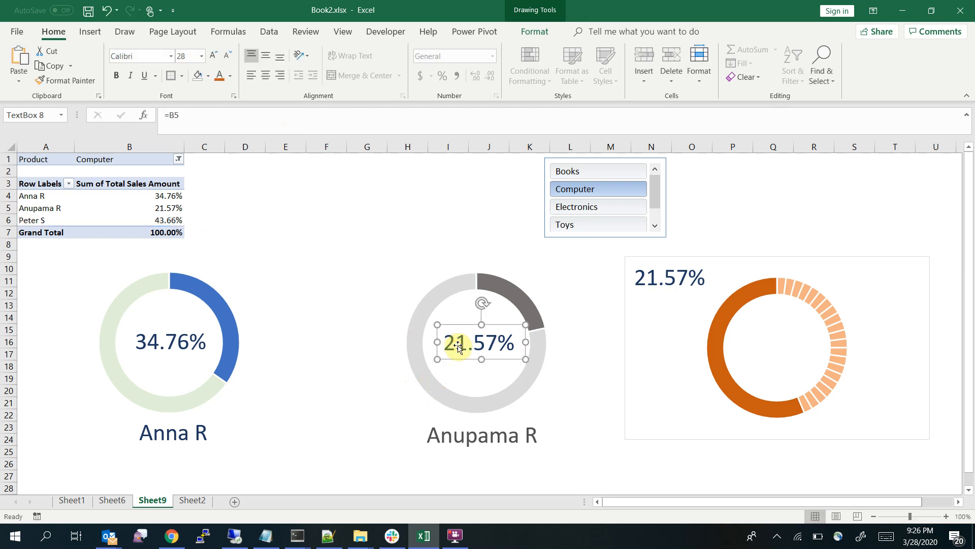
double_click(663, 277)
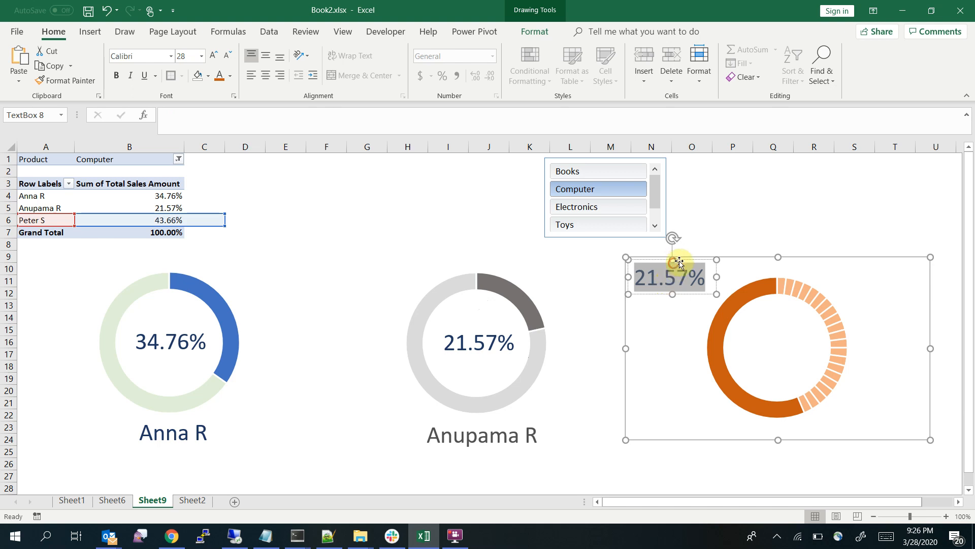
click(729, 196)
double_click(683, 277)
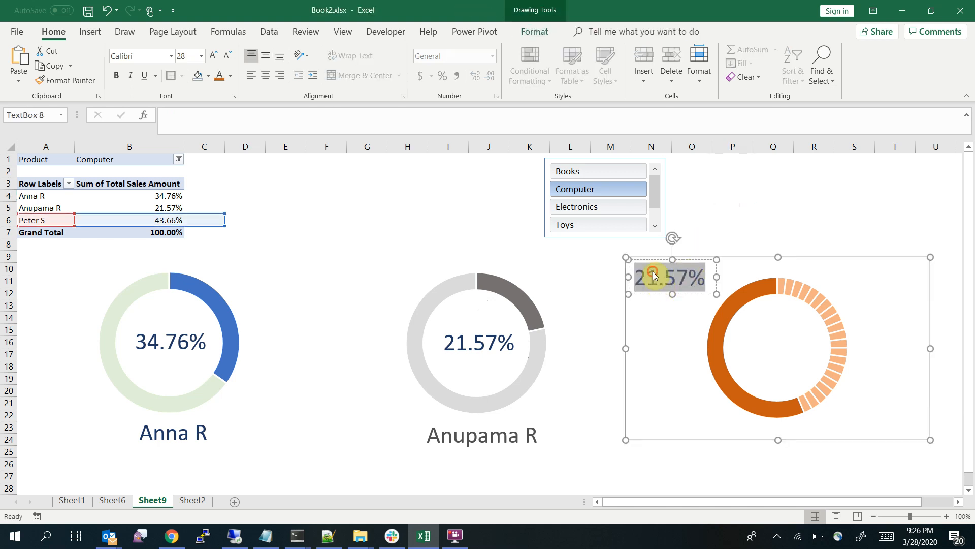
click(762, 172)
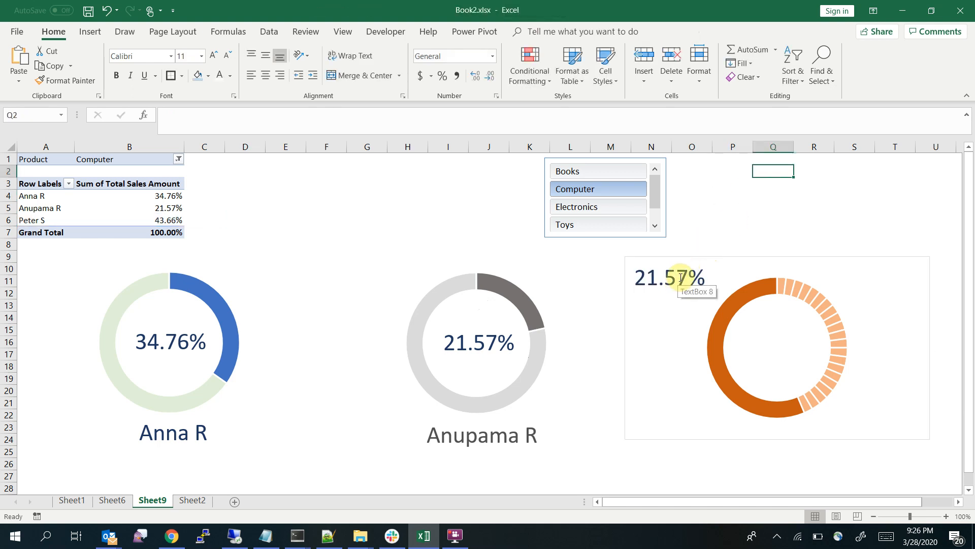
click(681, 277)
key(Delete)
Duplicate the grey doughnut's percentage text box on the sheet and place the copy above the orange chart
click(469, 351)
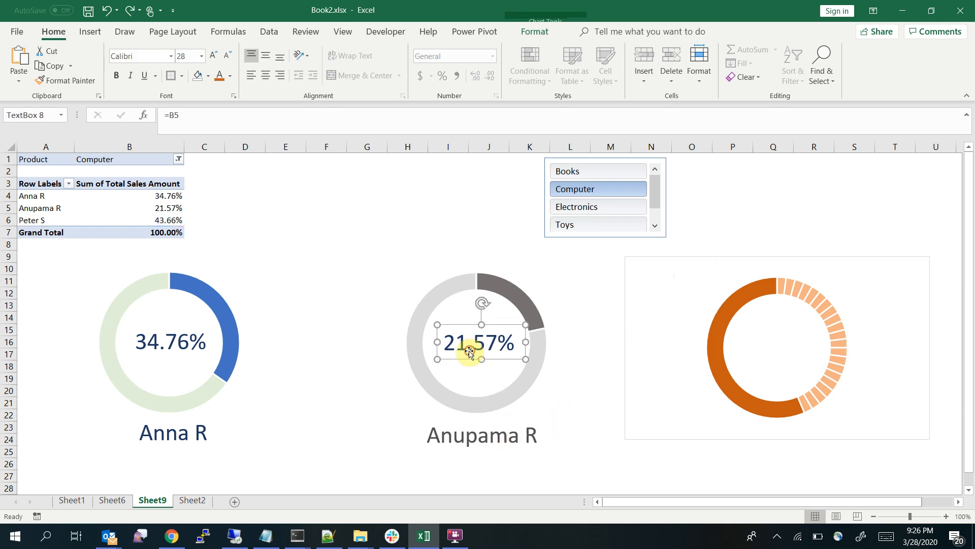
key(ctrl+c)
key(ctrl+v)
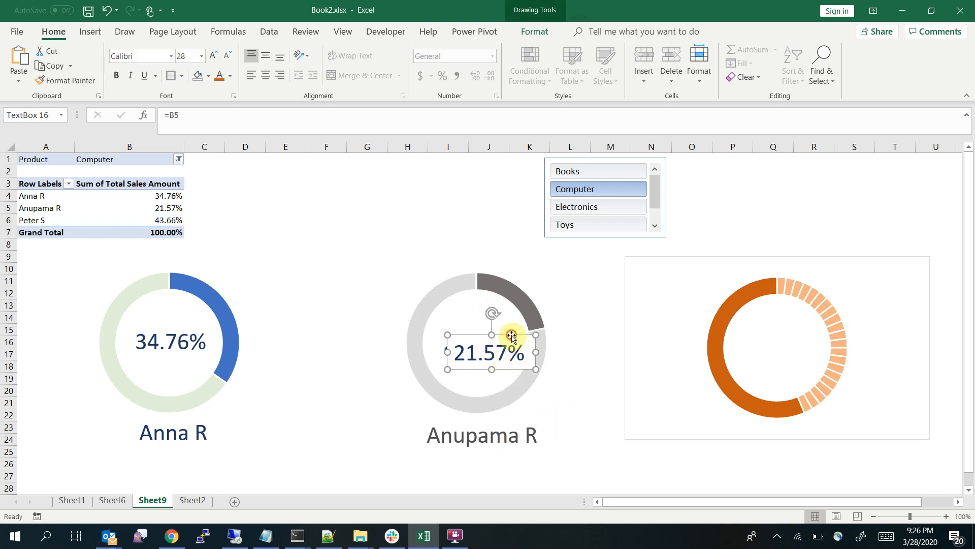
drag(511, 335, 786, 175)
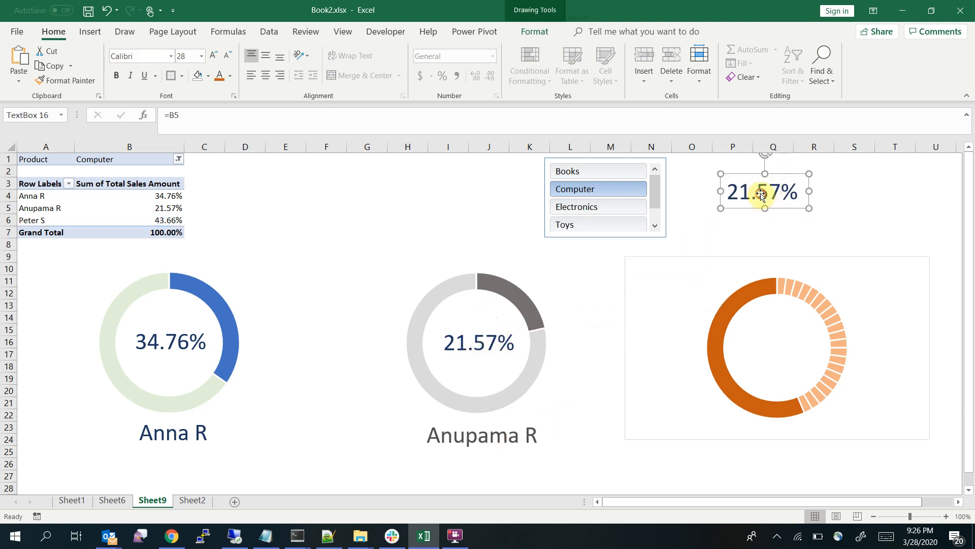
Link the duplicated percentage text box to cell B6
click(237, 122)
key(BackSpace)
text(6)
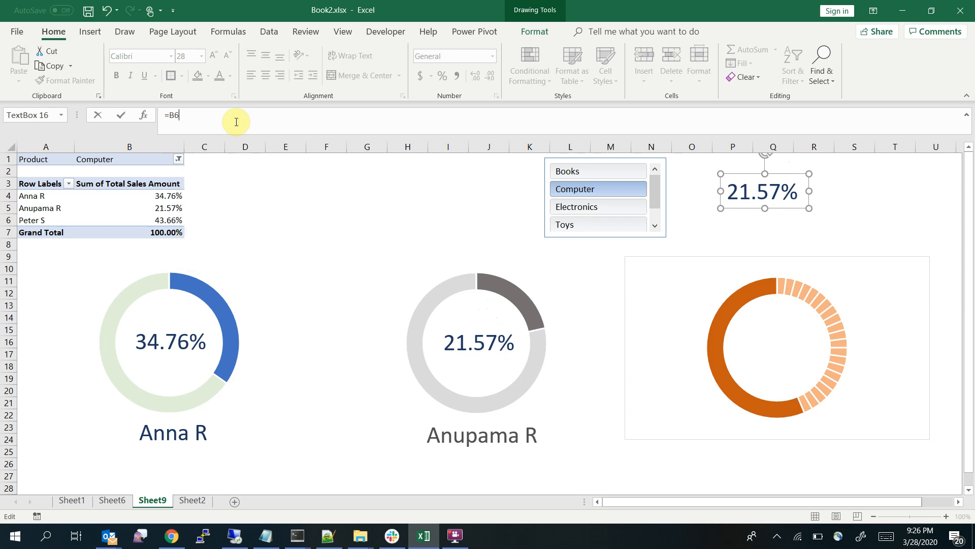
key(Return)
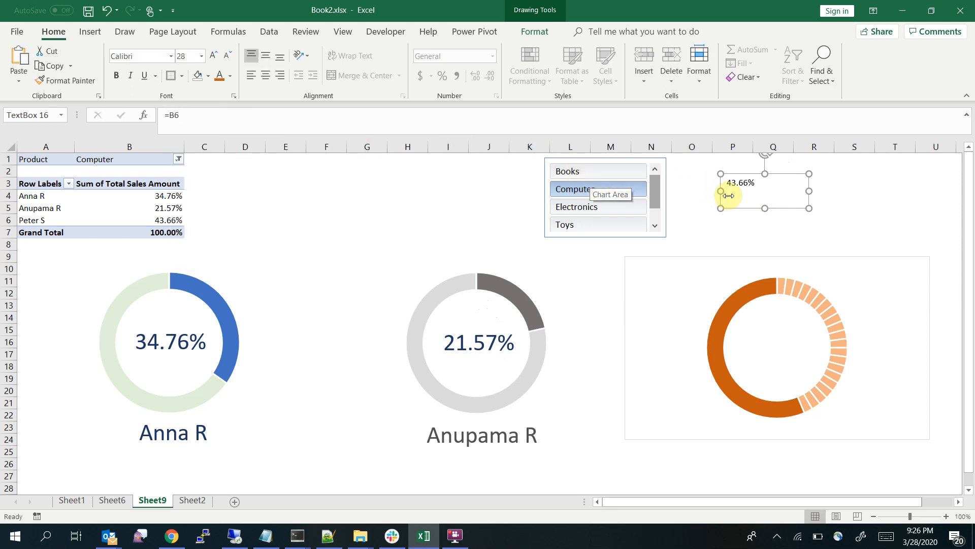
Apply the grey doughnut label's text formatting to the B6 label and move it to the centre of the orange doughnut
click(481, 336)
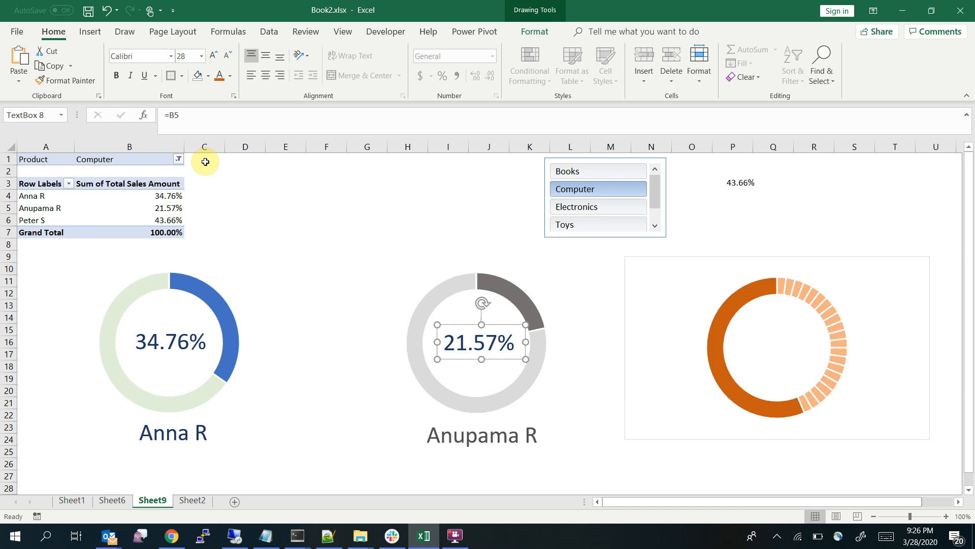
click(84, 80)
click(729, 181)
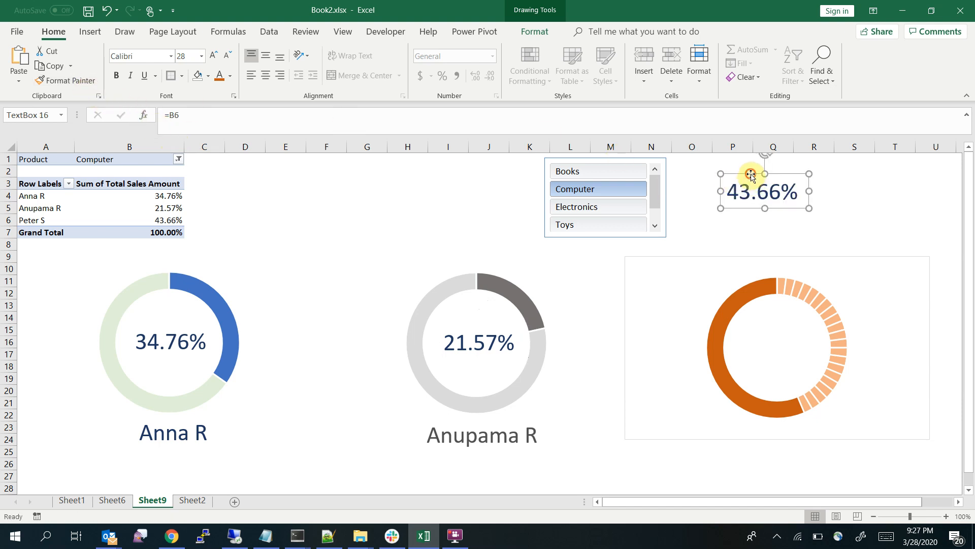
mouse_move(751, 169)
mouse_down()
mouse_move(734, 342)
mouse_move(769, 329)
mouse_up()
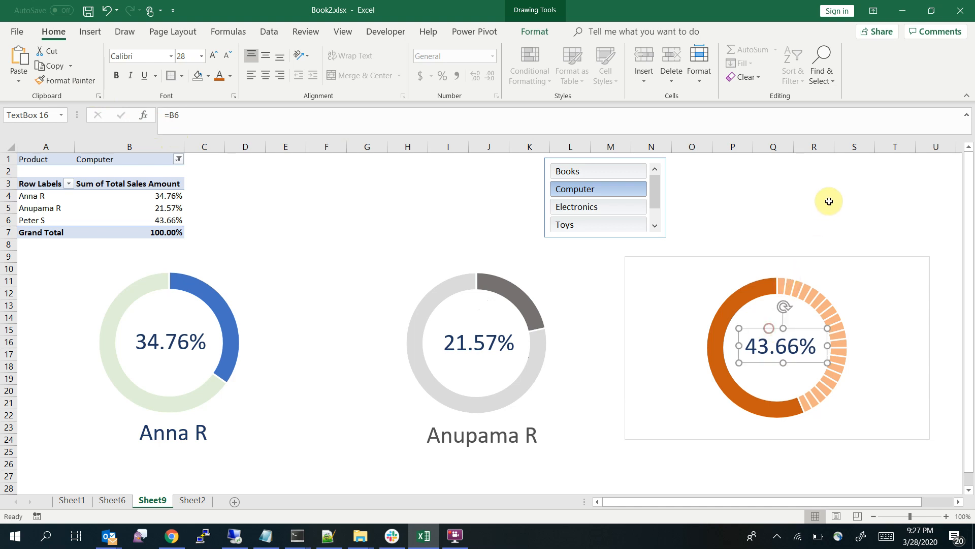
click(828, 198)
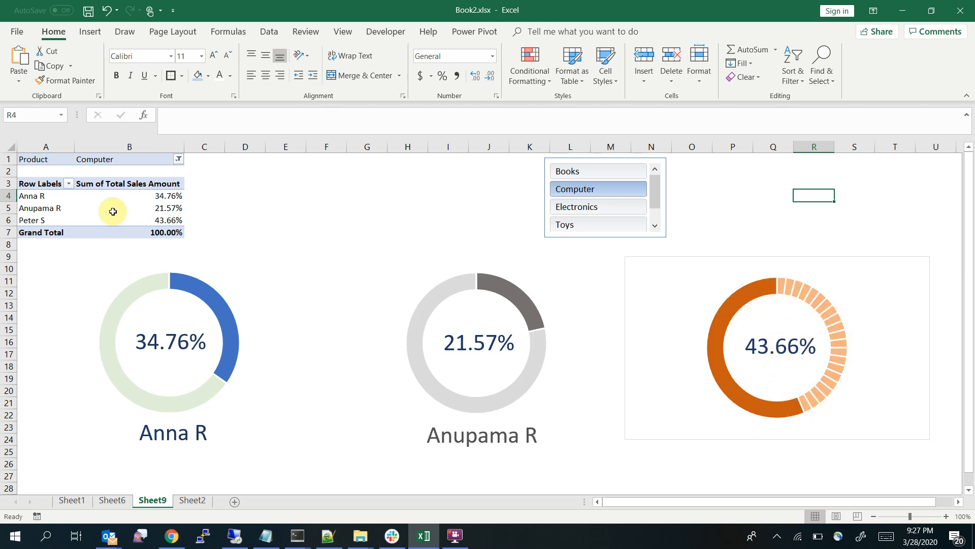
Filter the dashboard by different products with the slicer, ending with only Electronics selected
ctrl+click(576, 207)
ctrl+click(573, 171)
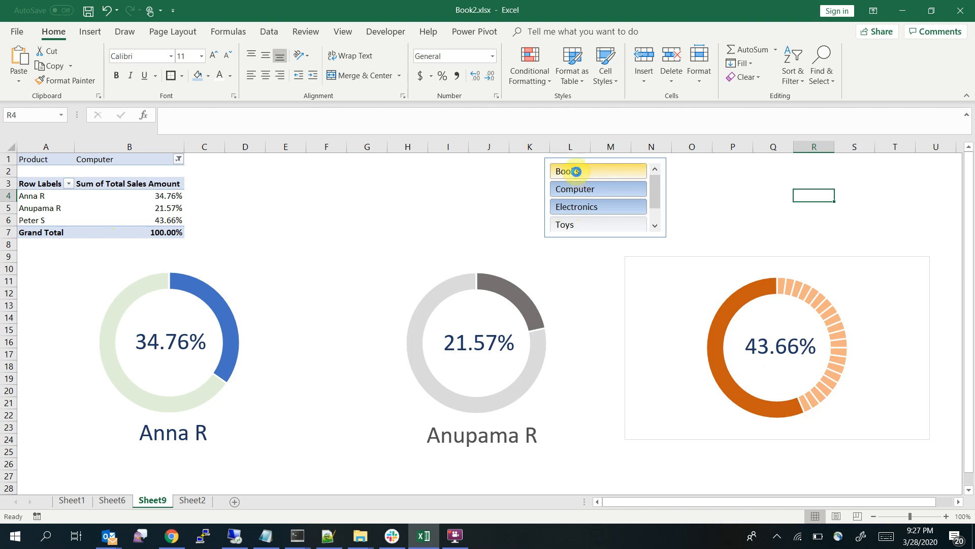
click(586, 196)
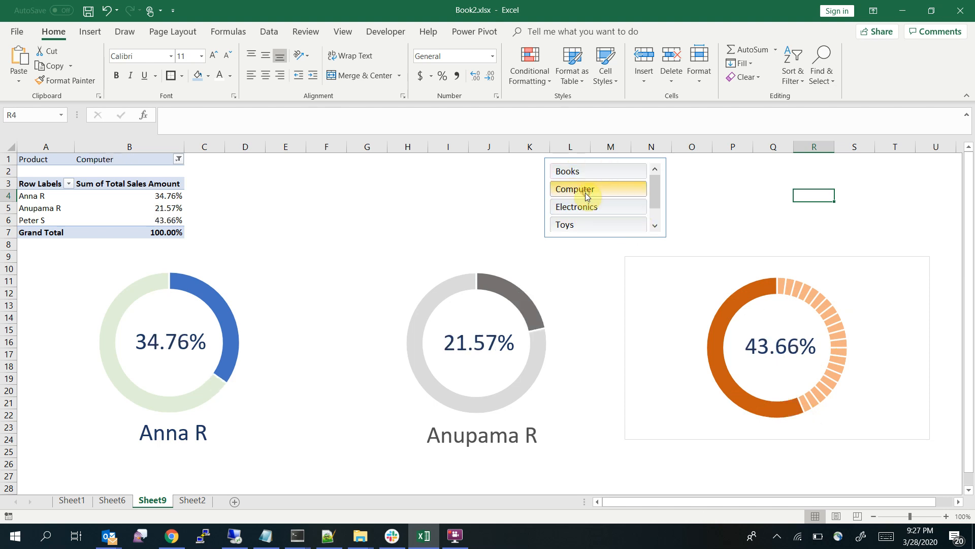
click(588, 208)
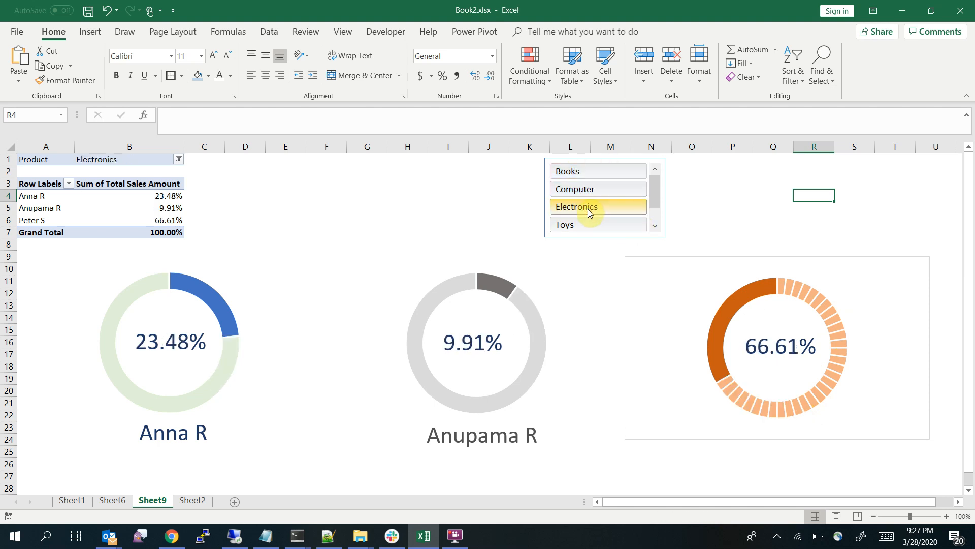
right_click(806, 401)
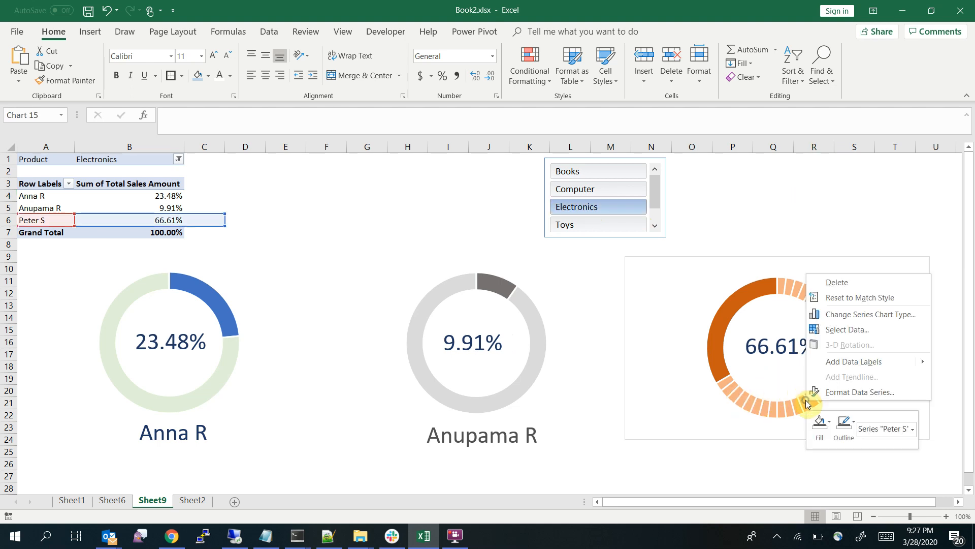
click(830, 423)
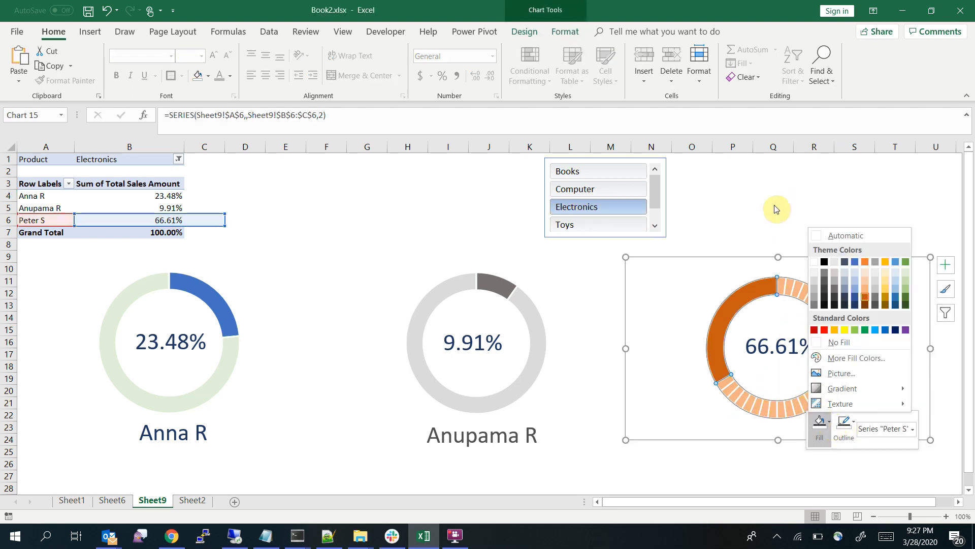
key(Escape)
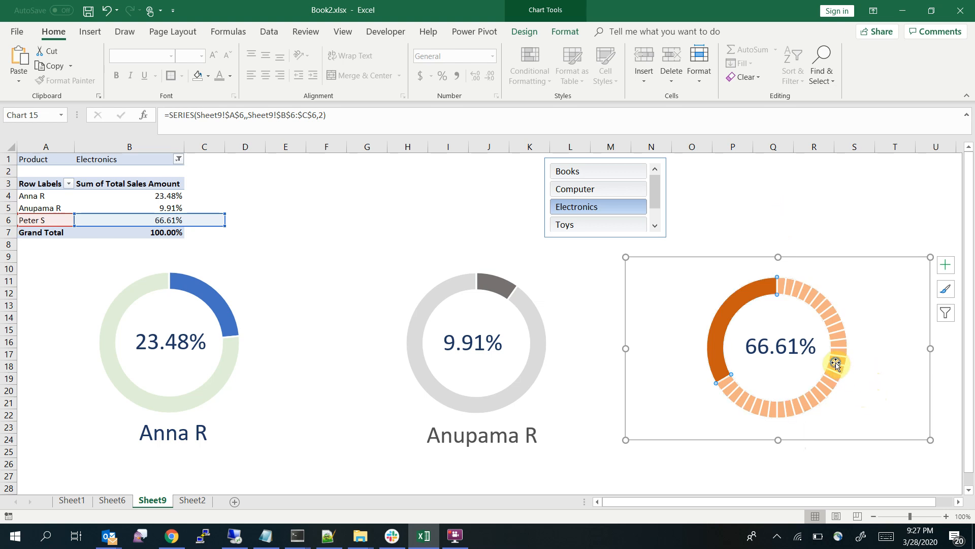
Fill the B6 percentage slice of the overlay ring with dark orange and set the remaining slice to no fill
right_click(836, 364)
click(859, 326)
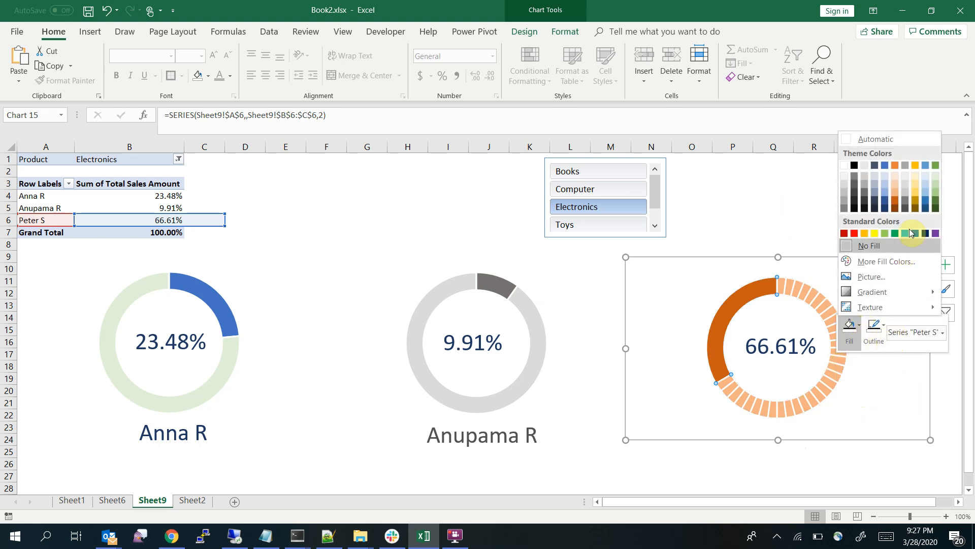
right_click(740, 306)
click(766, 271)
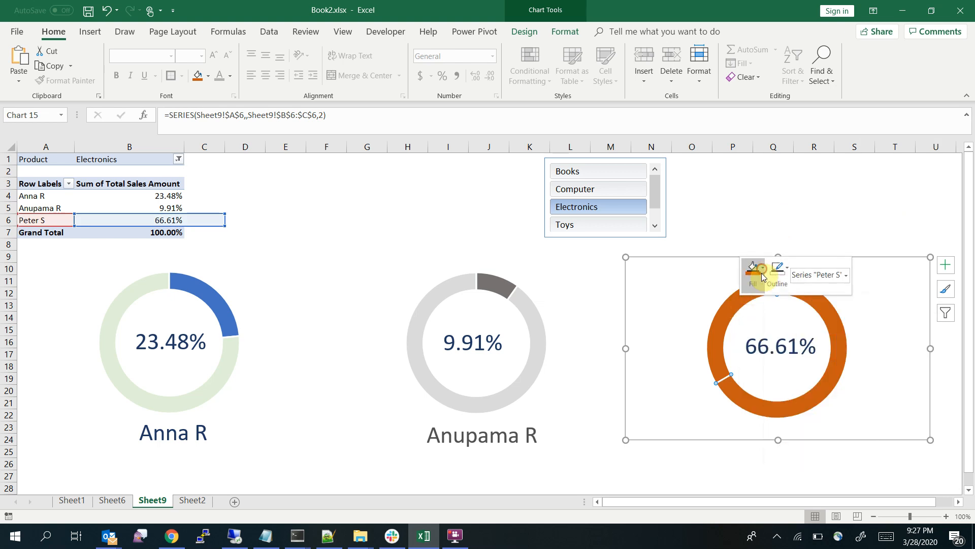
click(766, 269)
click(767, 416)
click(811, 193)
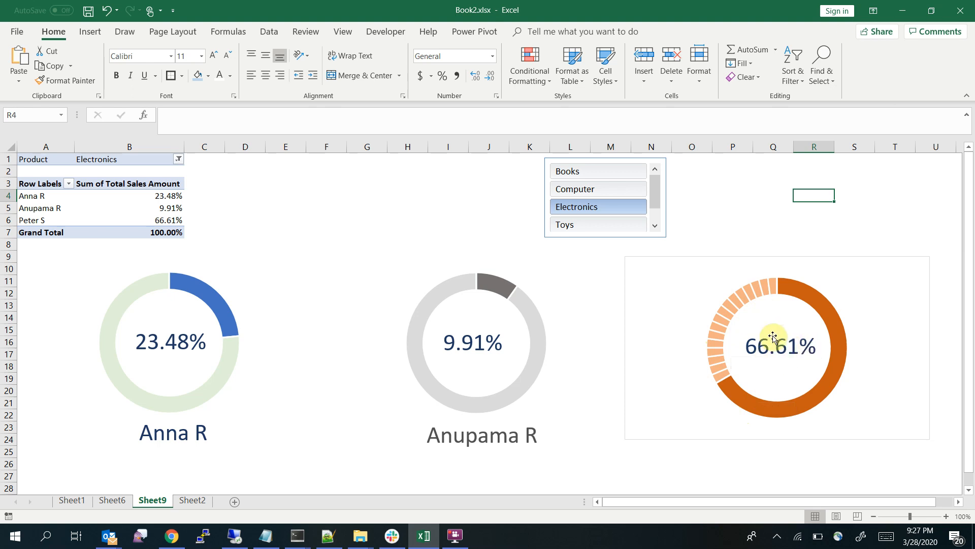
Check how the three doughnut charts respond by switching the product slicer between Books, Computer, Electronics and Toys, ending with only Computer selected
click(592, 190)
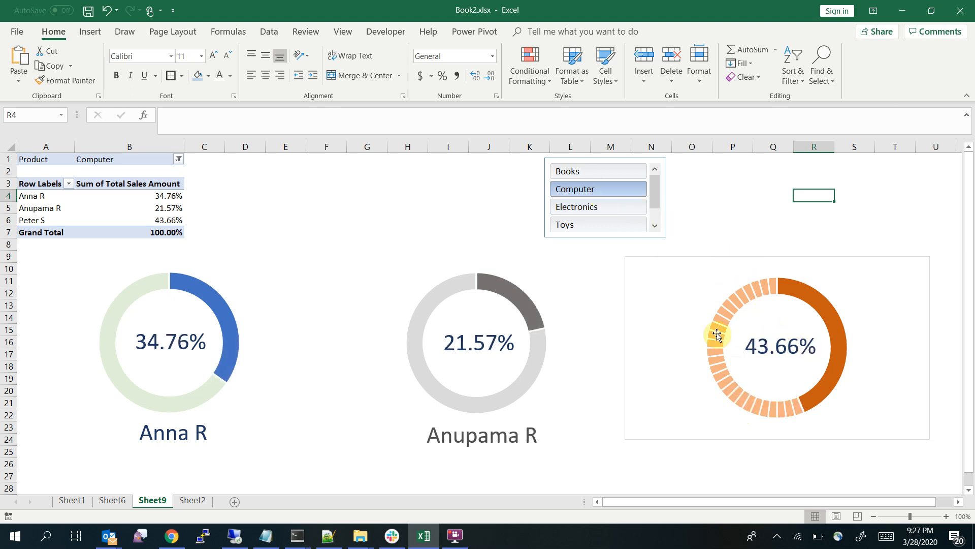
click(606, 206)
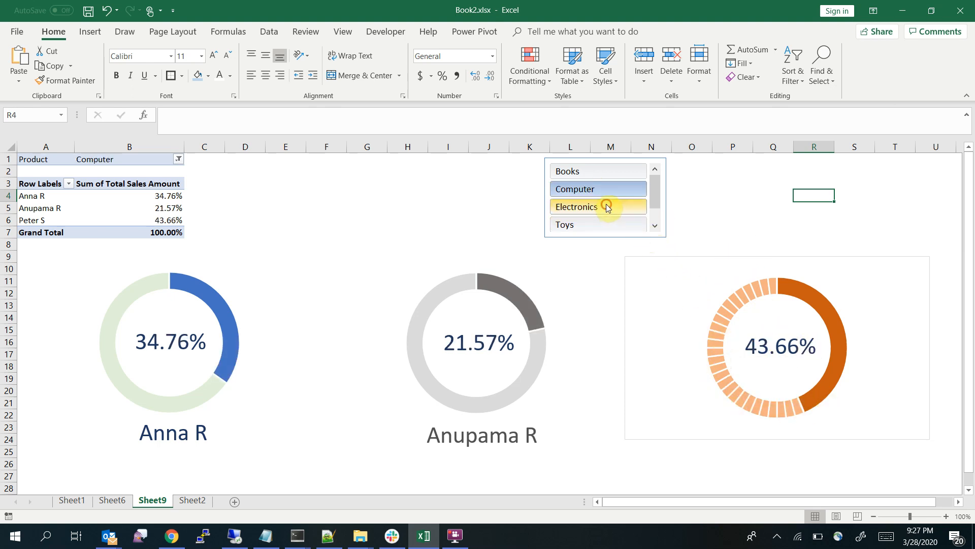
ctrl+click(598, 221)
ctrl+click(594, 168)
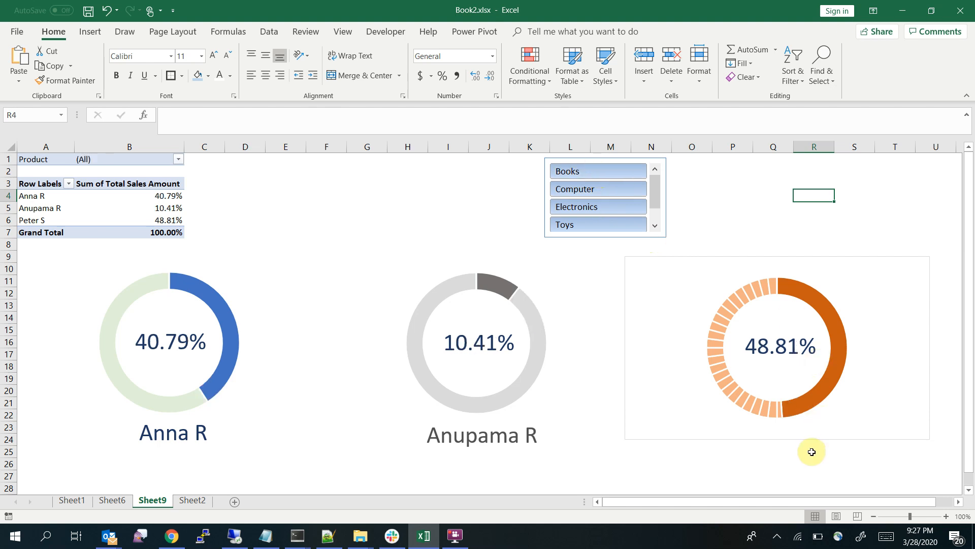
click(599, 206)
click(593, 187)
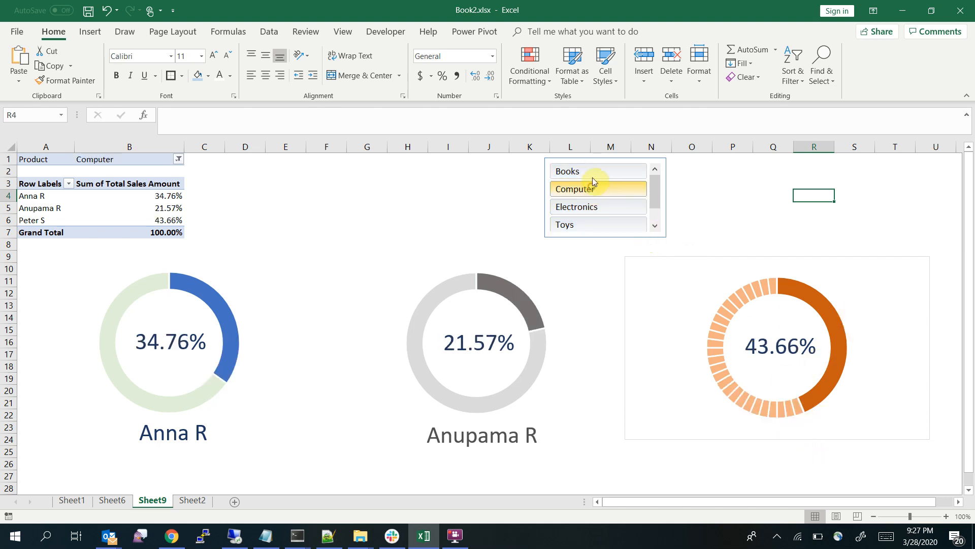
click(591, 172)
click(592, 189)
click(602, 212)
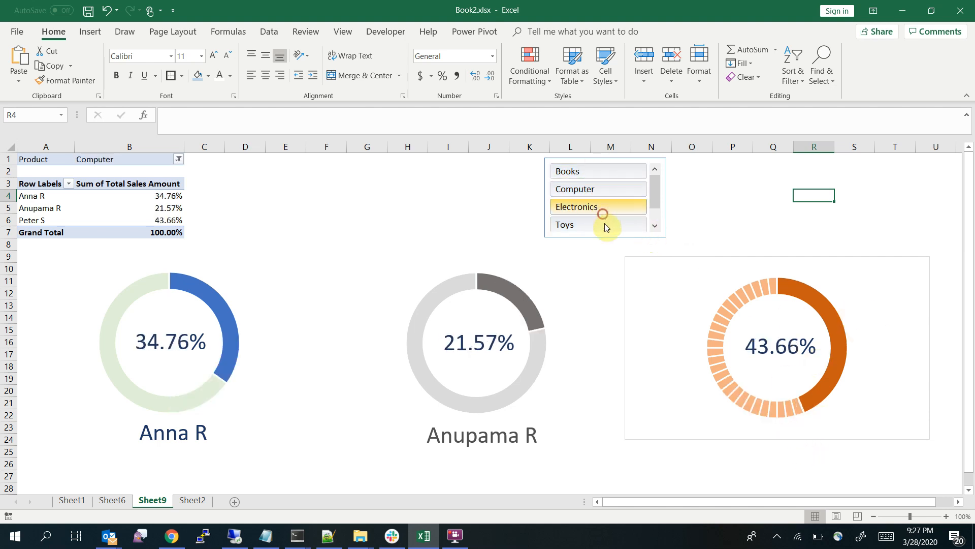
click(604, 224)
click(608, 207)
click(597, 191)
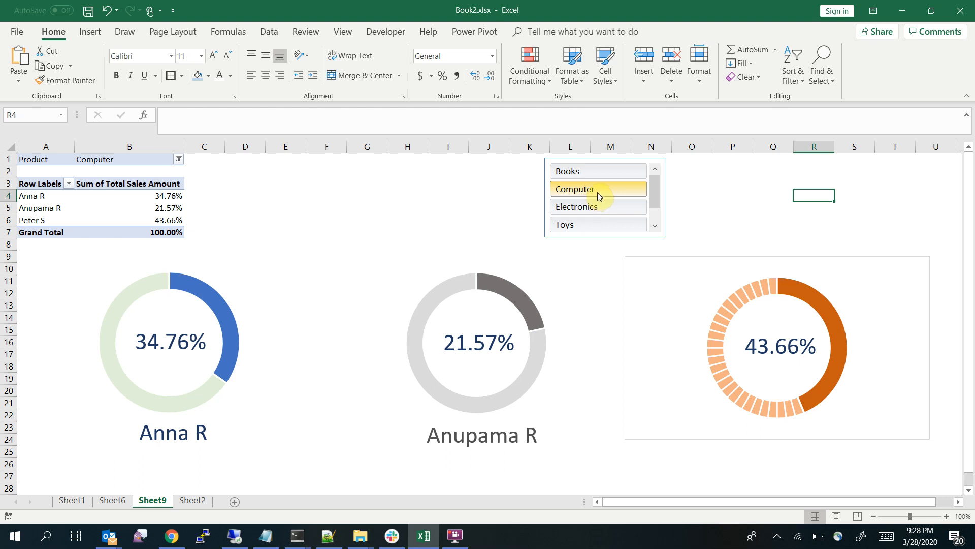
click(593, 171)
click(588, 206)
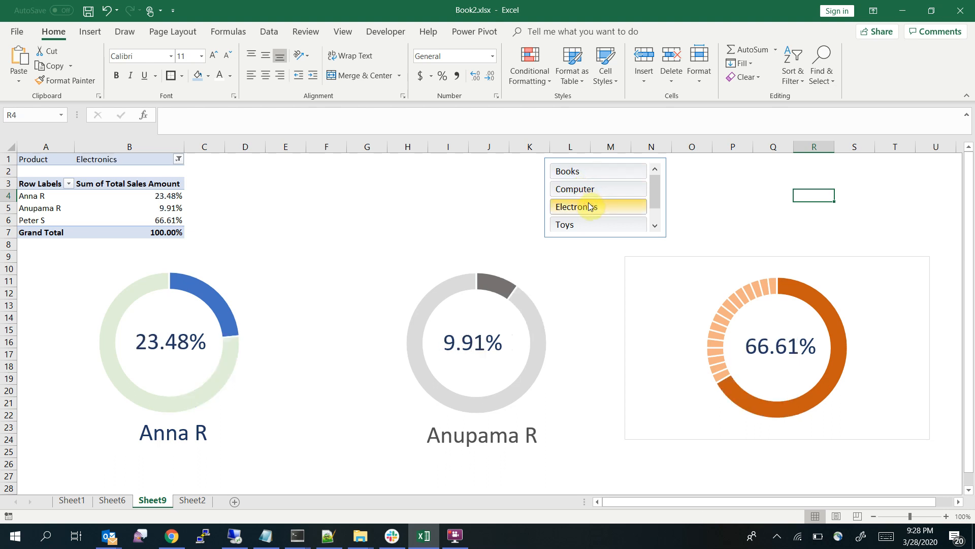
click(591, 191)
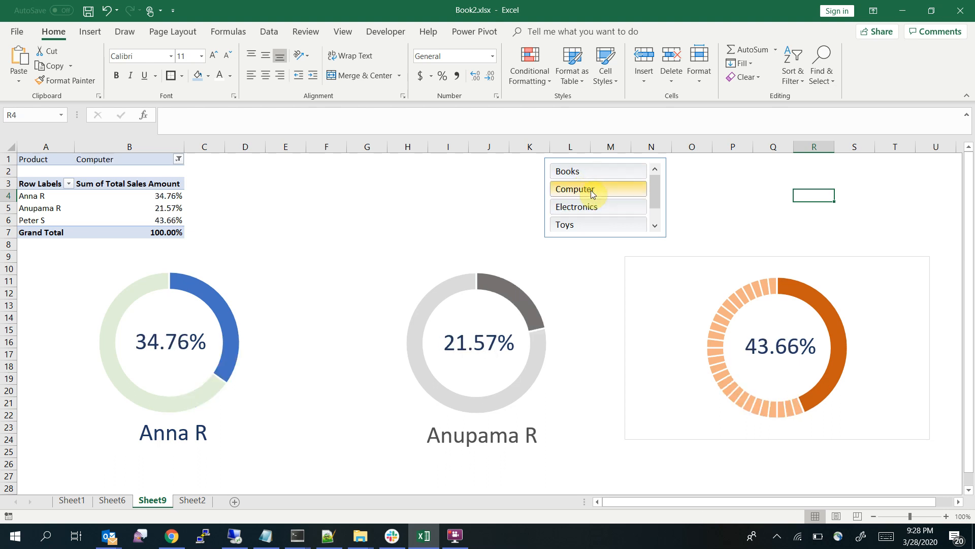